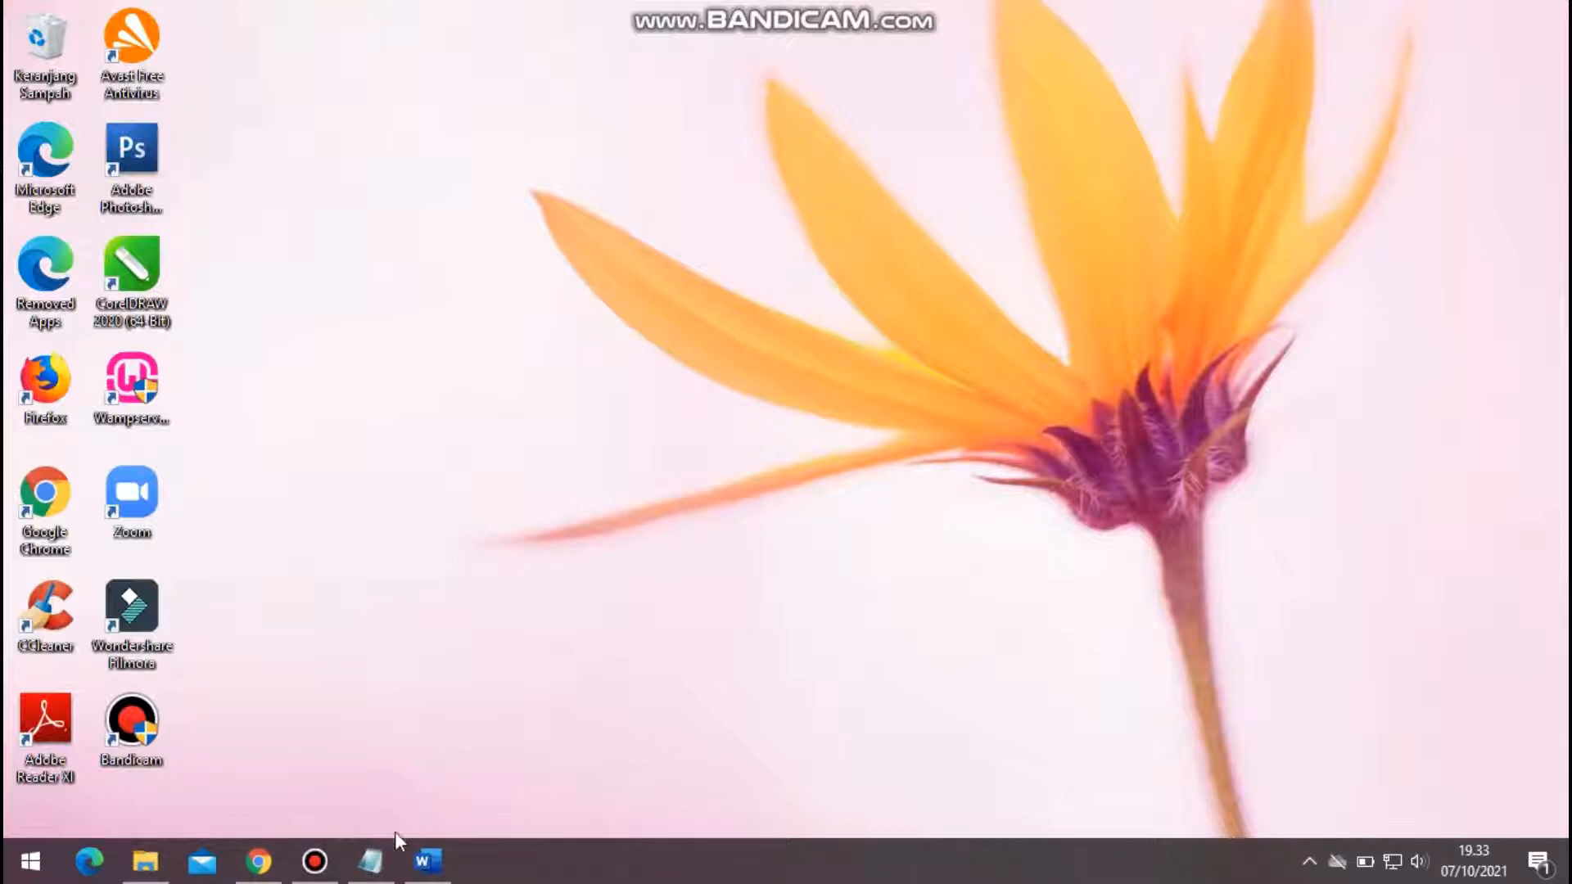
Open the SYARAT note in Notepad and review its requirements for uploading questions to the Moodle question bank.
{"action": "mouse_move", "coordinate": [384, 867]}
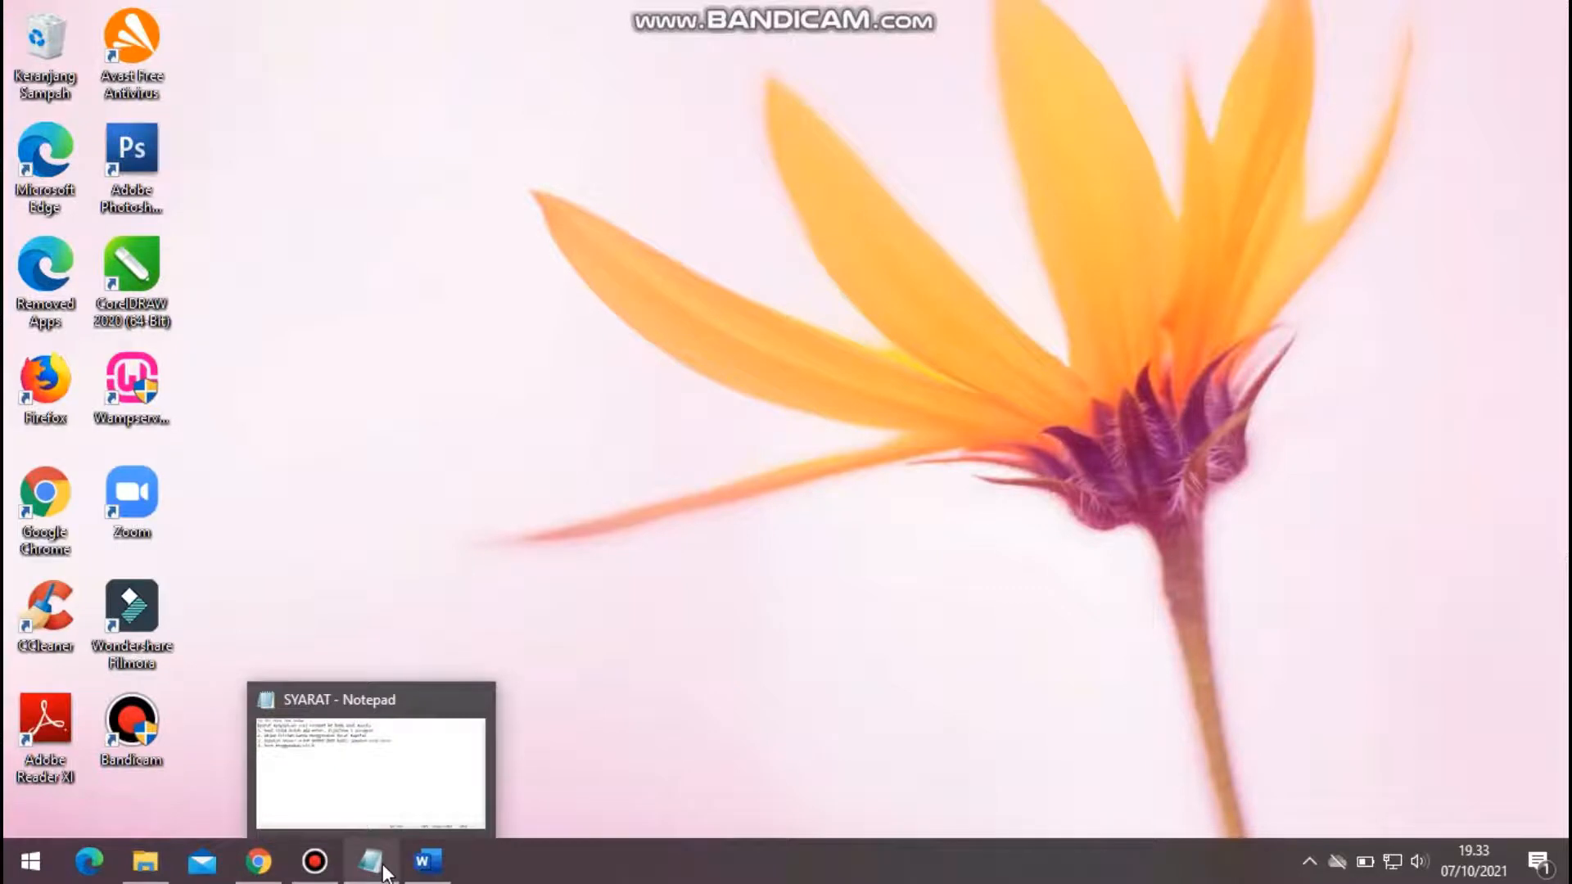
{"action": "left_click", "coordinate": [384, 869]}
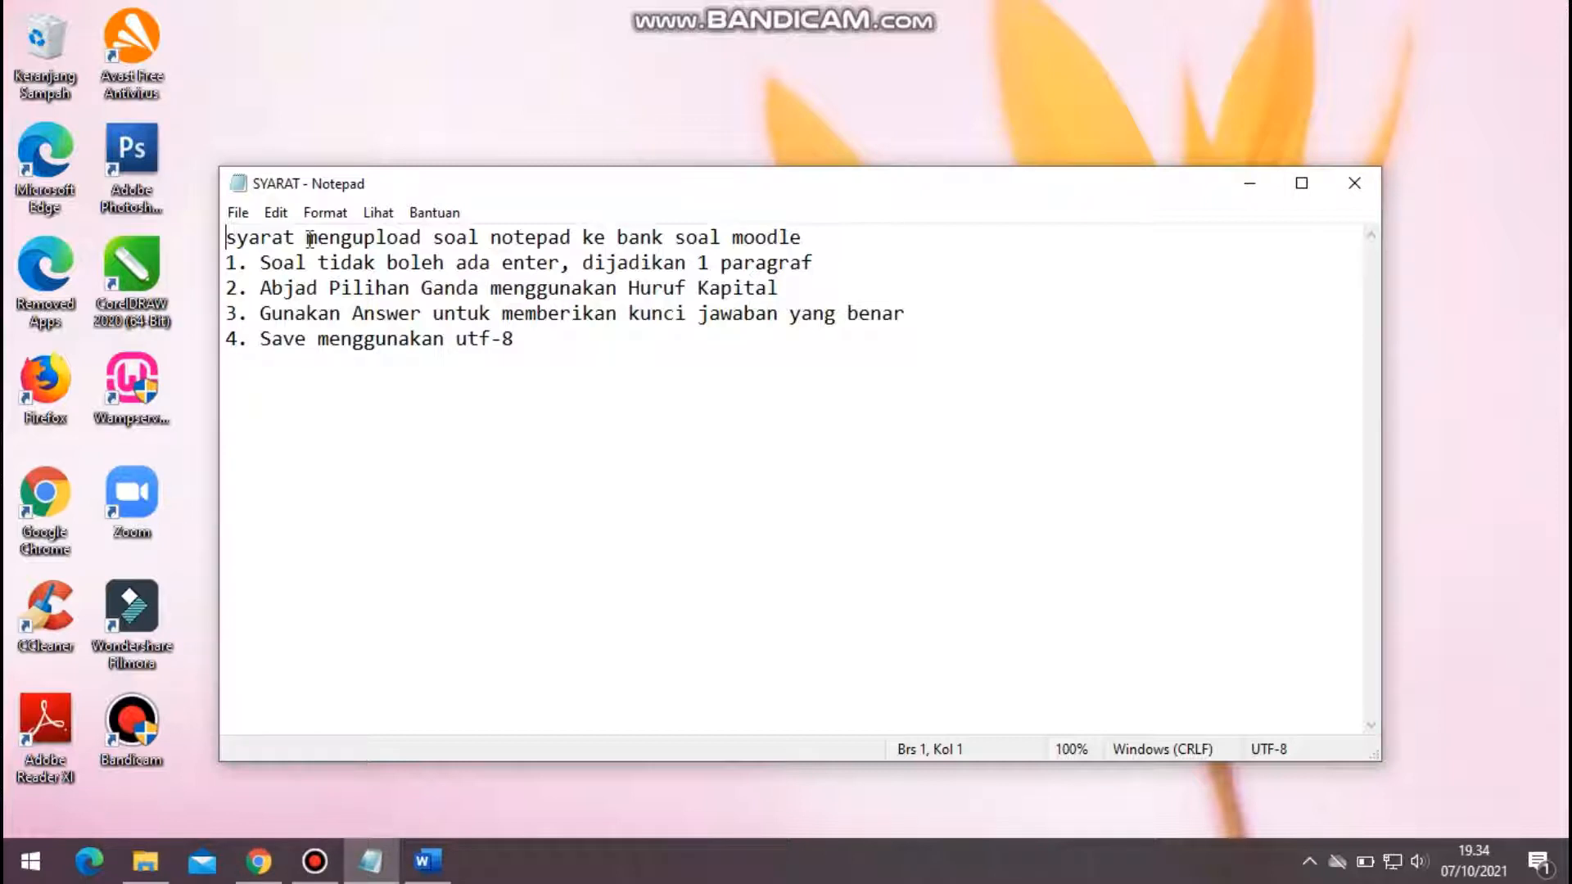
{"action": "left_click_drag", "start_coordinate": [262, 262], "coordinate": [817, 256]}
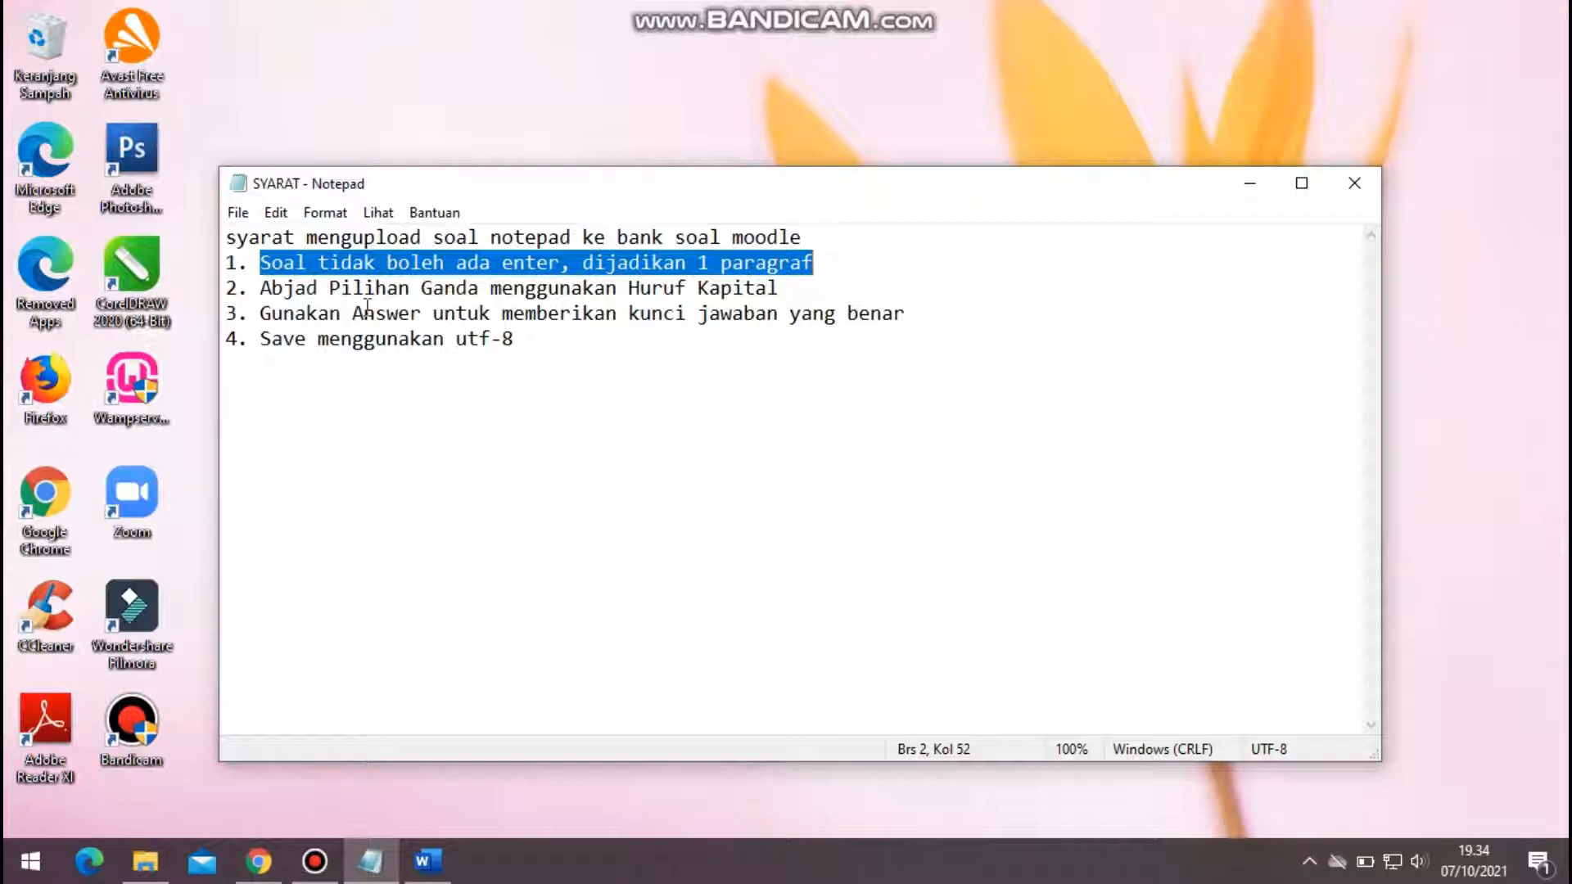
{"action": "left_click_drag", "start_coordinate": [262, 289], "coordinate": [781, 287]}
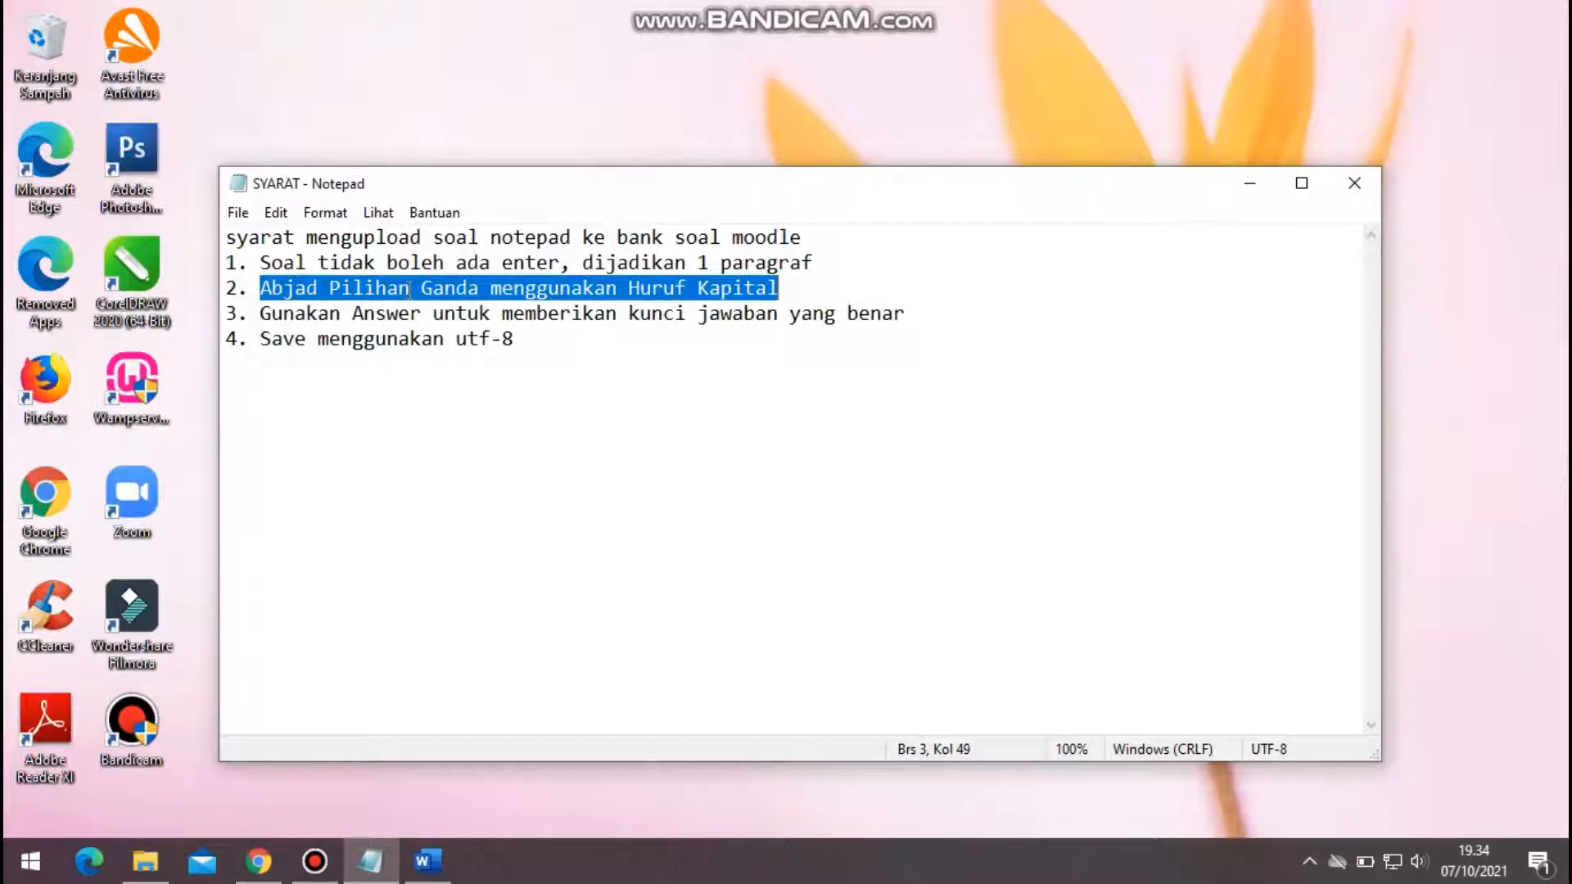
{"action": "left_click_drag", "start_coordinate": [260, 314], "coordinate": [616, 315]}
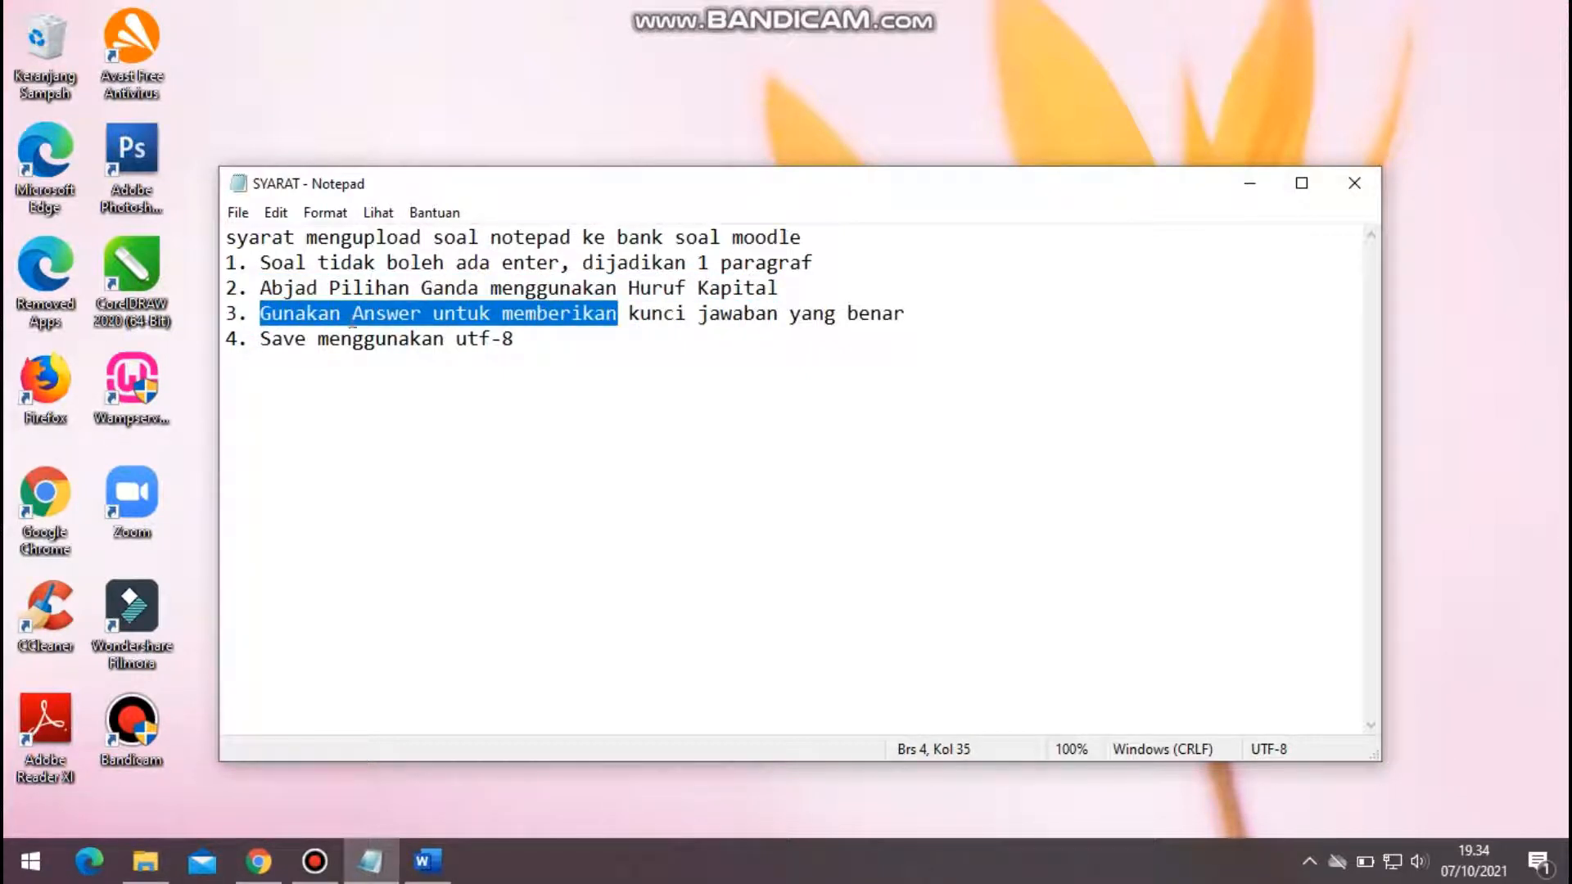
Insert the word "kaya" before "Answer" in the third requirement and save the note.
{"action": "left_click", "coordinate": [352, 313]}
{"action": "type", "text": "kaya"}
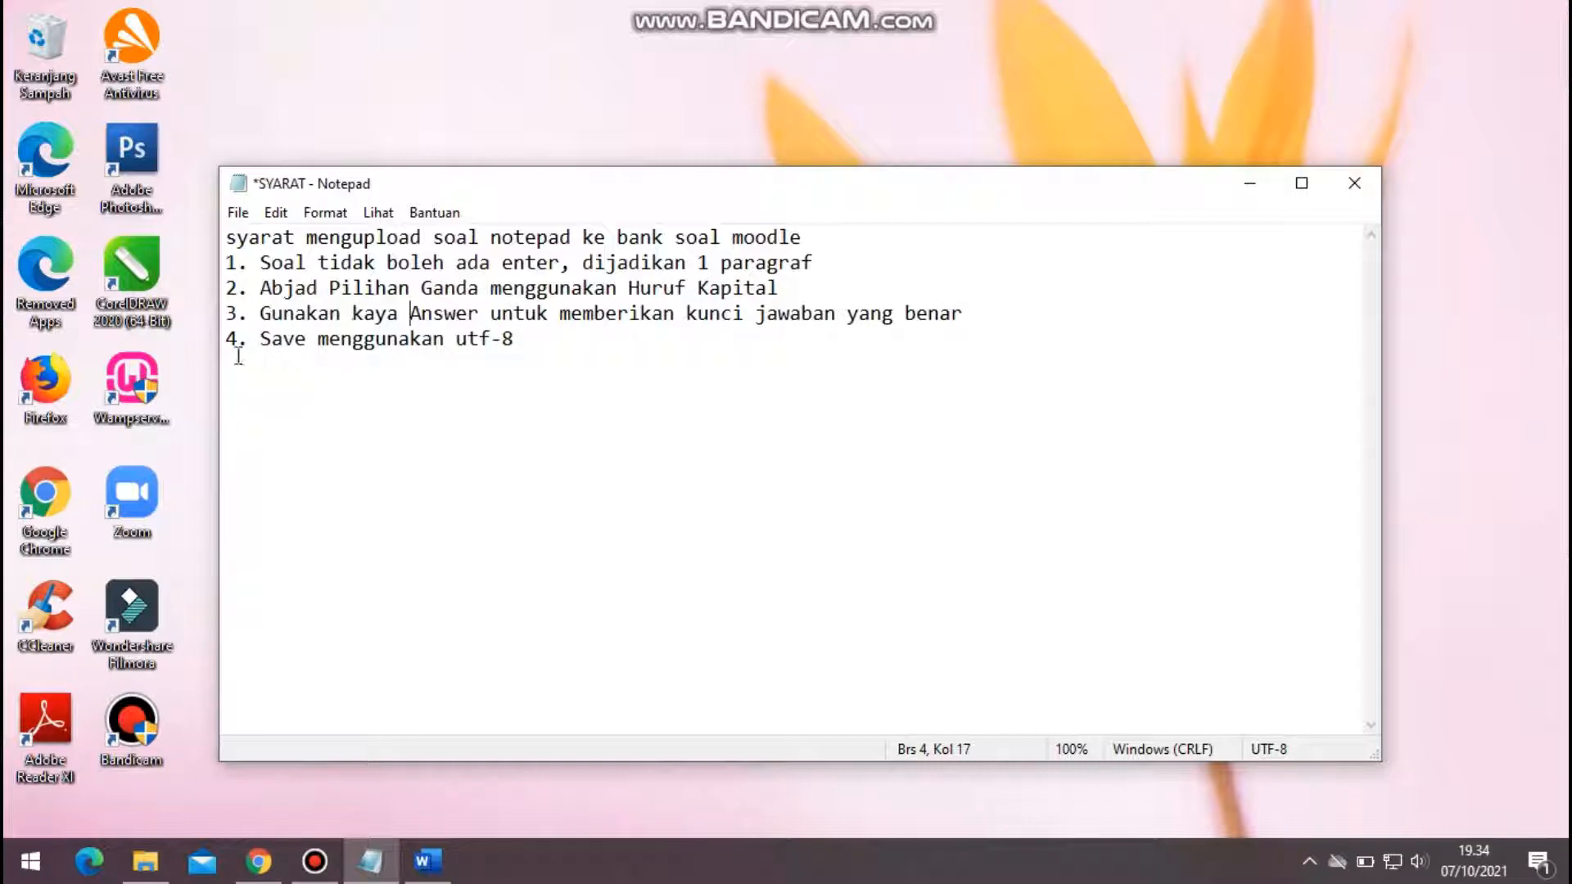
{"action": "left_click_drag", "start_coordinate": [259, 342], "coordinate": [554, 340]}
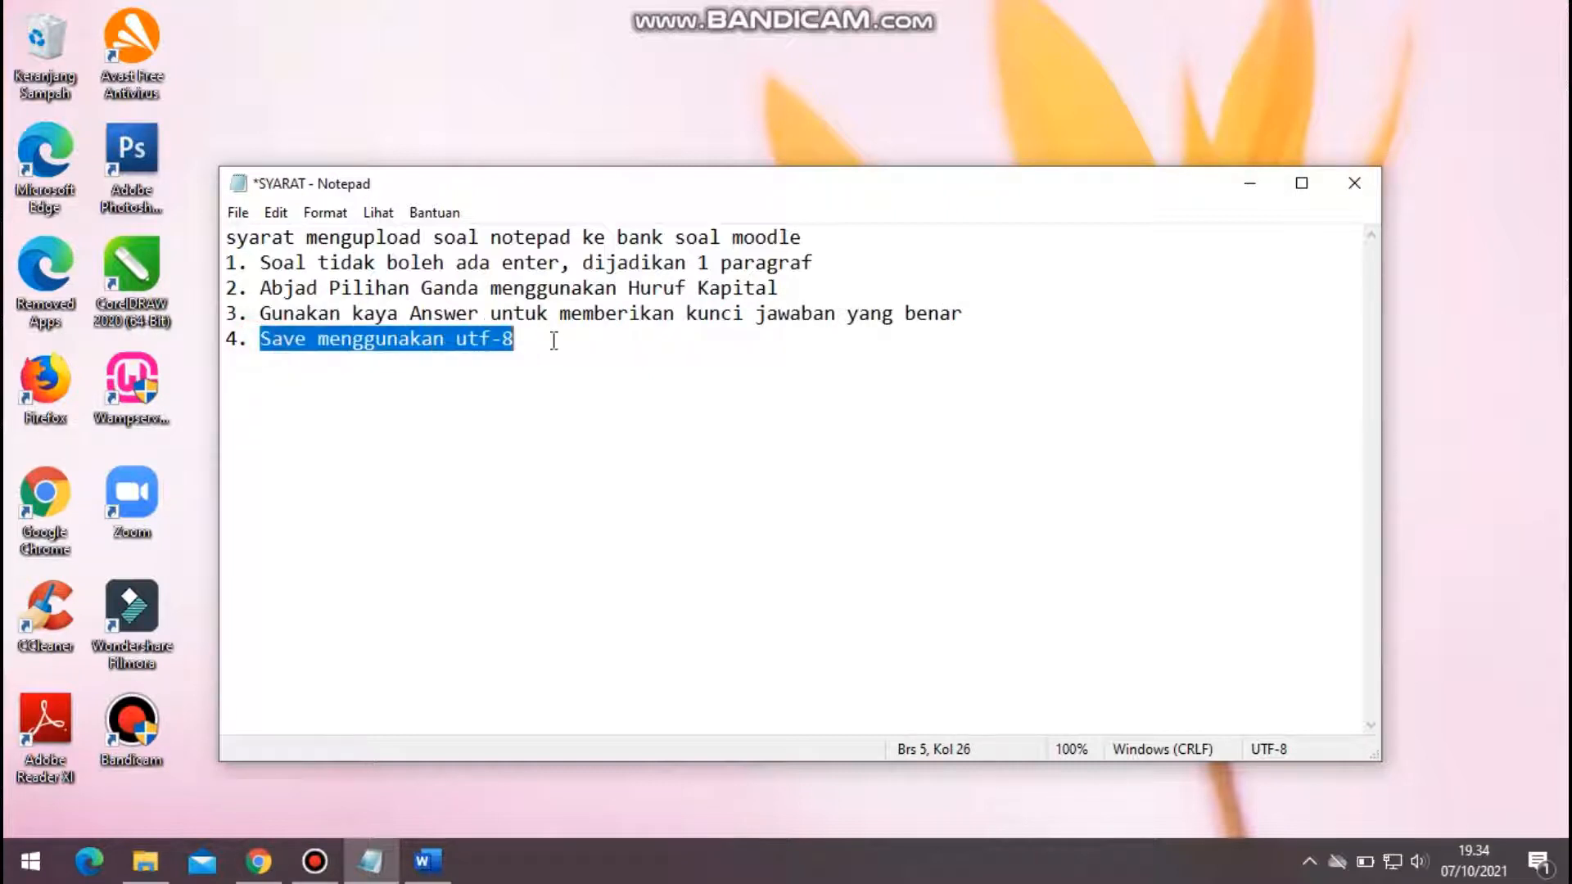
{"action": "left_click", "coordinate": [332, 456]}
{"action": "key", "text": "ctrl+s"}
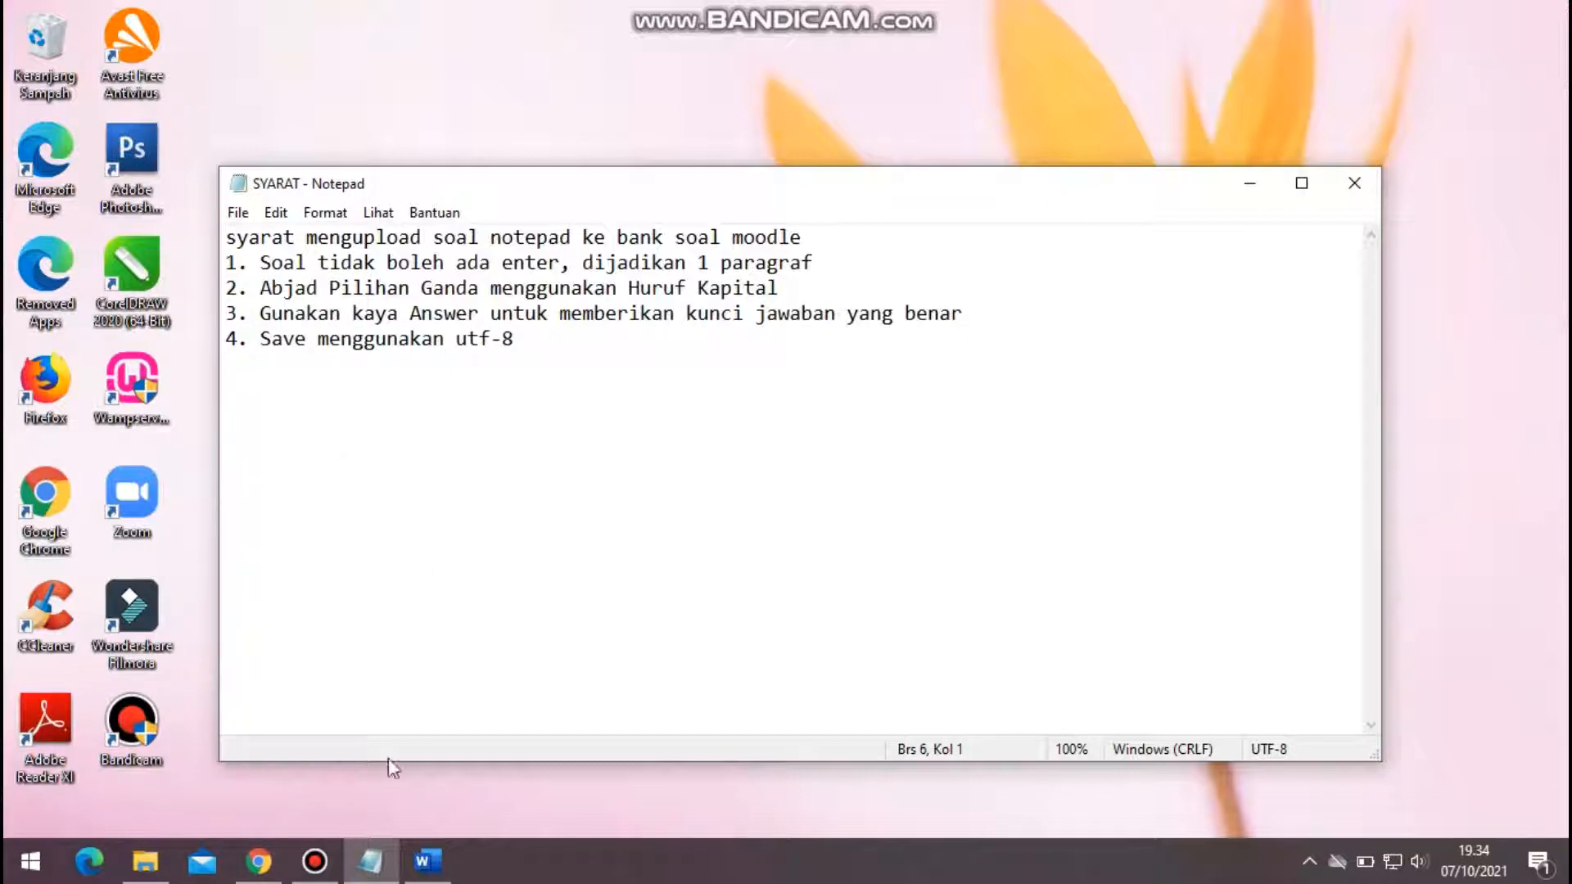
Switch to the PTS SEJARAH INDONESIA XII document in Word and join question 1's two paragraphs into one.
{"action": "mouse_move", "coordinate": [436, 865]}
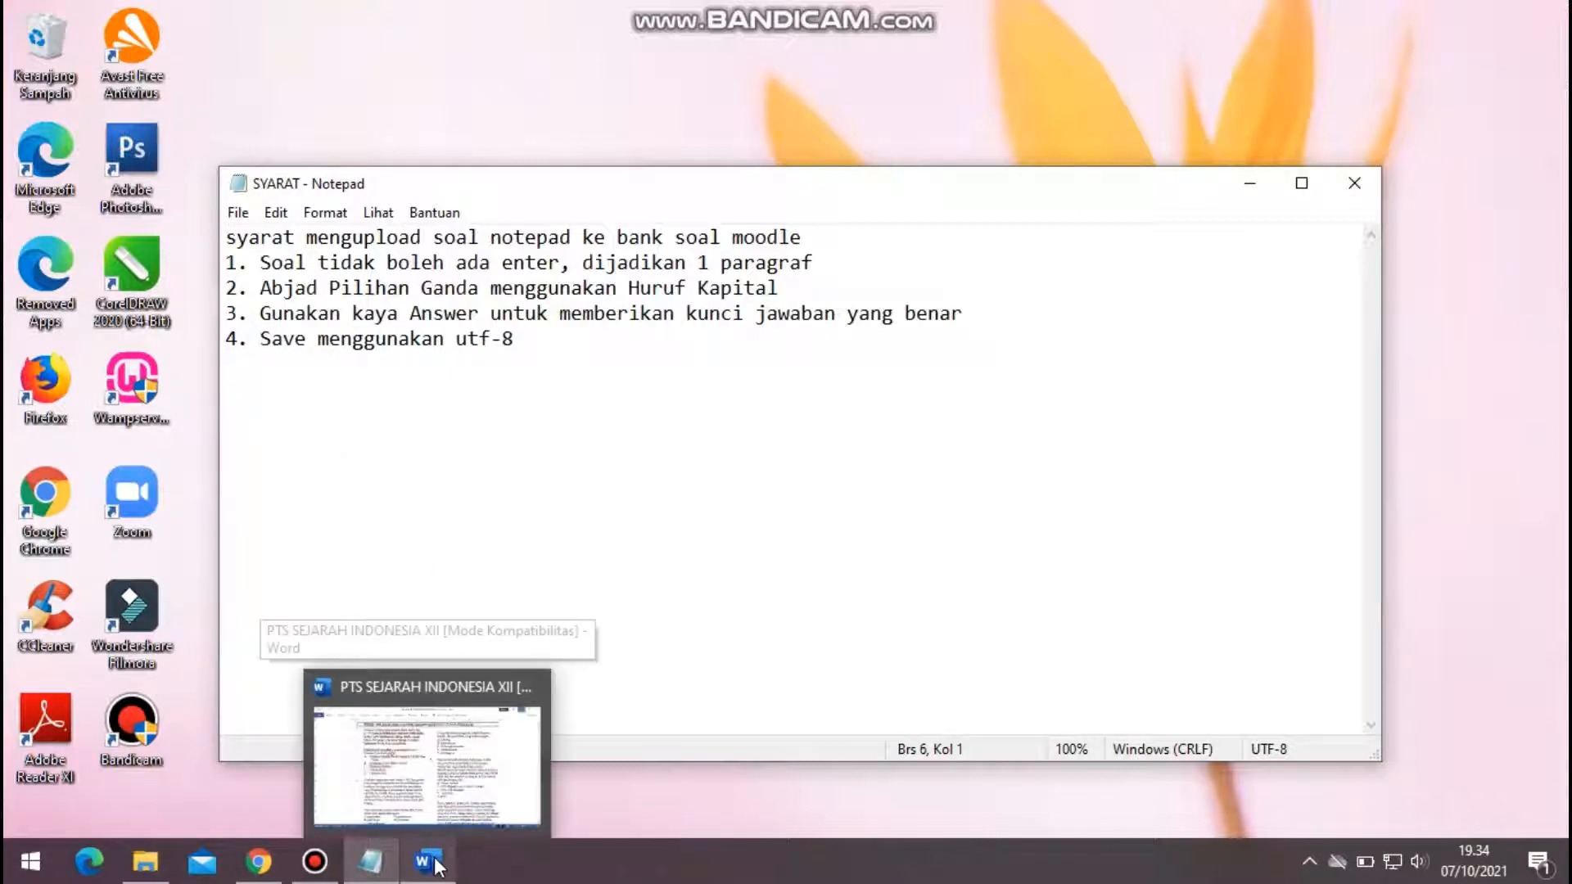
{"action": "left_click", "coordinate": [421, 720]}
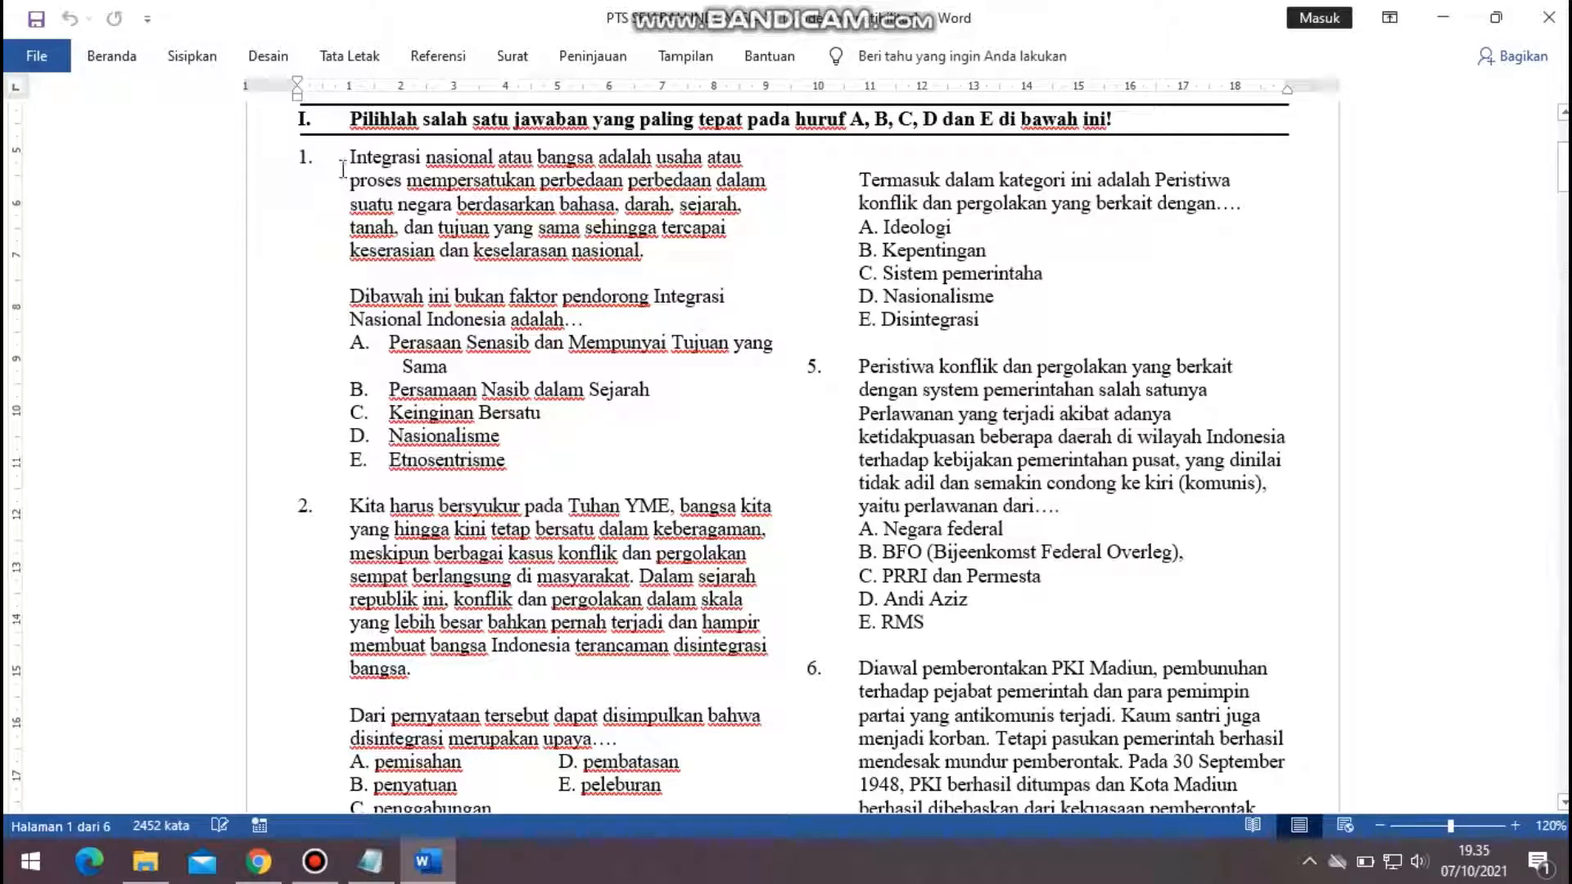
{"action": "left_click_drag", "start_coordinate": [349, 156], "coordinate": [609, 316]}
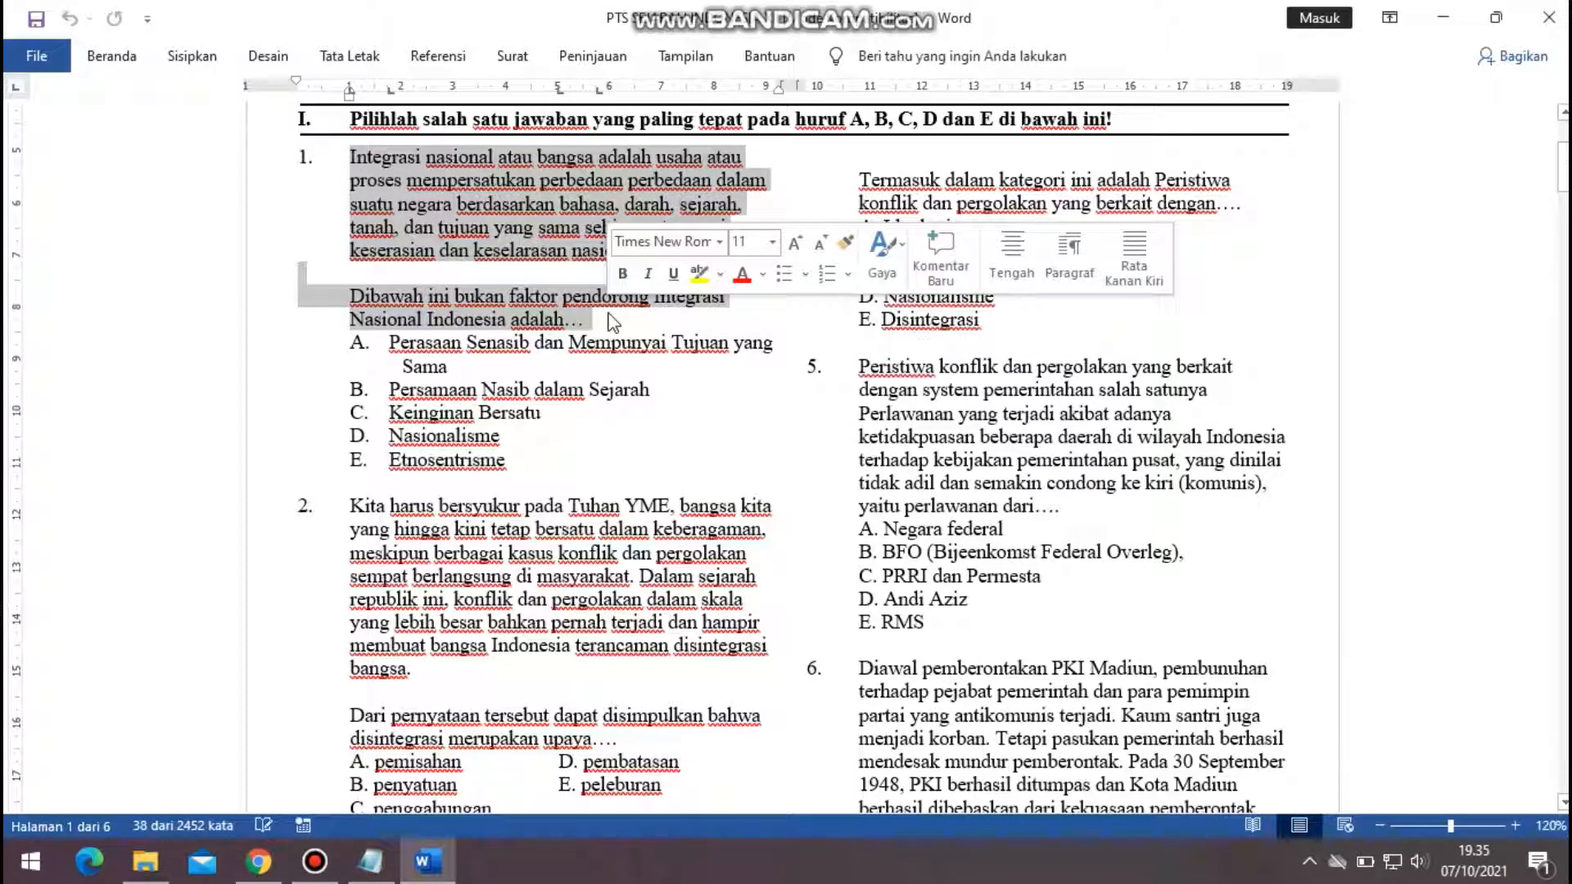
{"action": "left_click", "coordinate": [354, 297]}
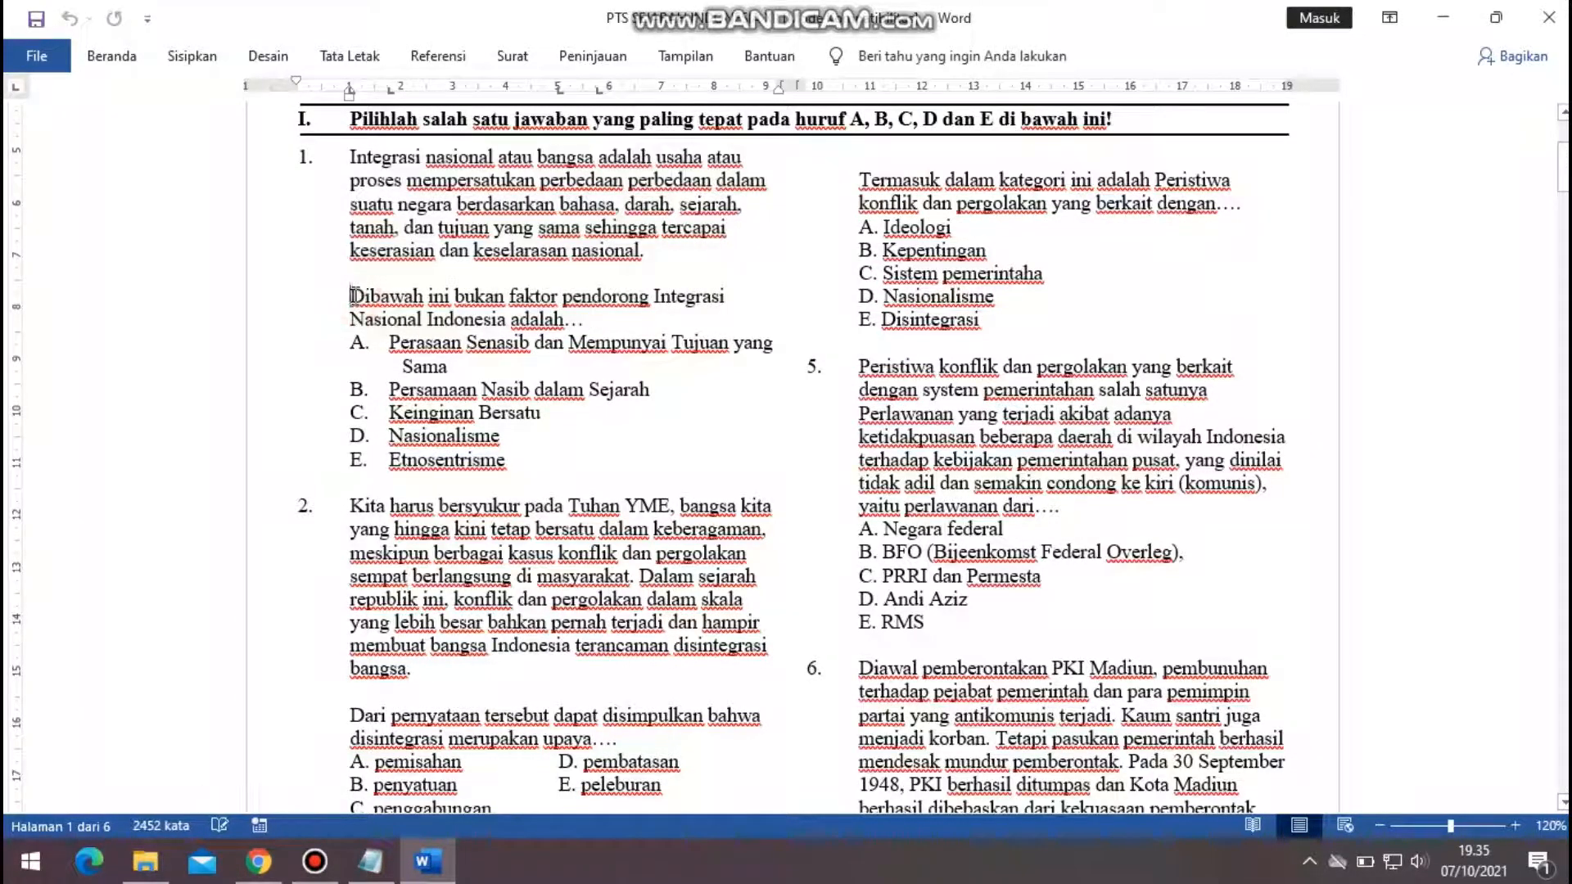
{"action": "key", "text": "BackSpace"}
{"action": "key", "text": "BackSpace"}
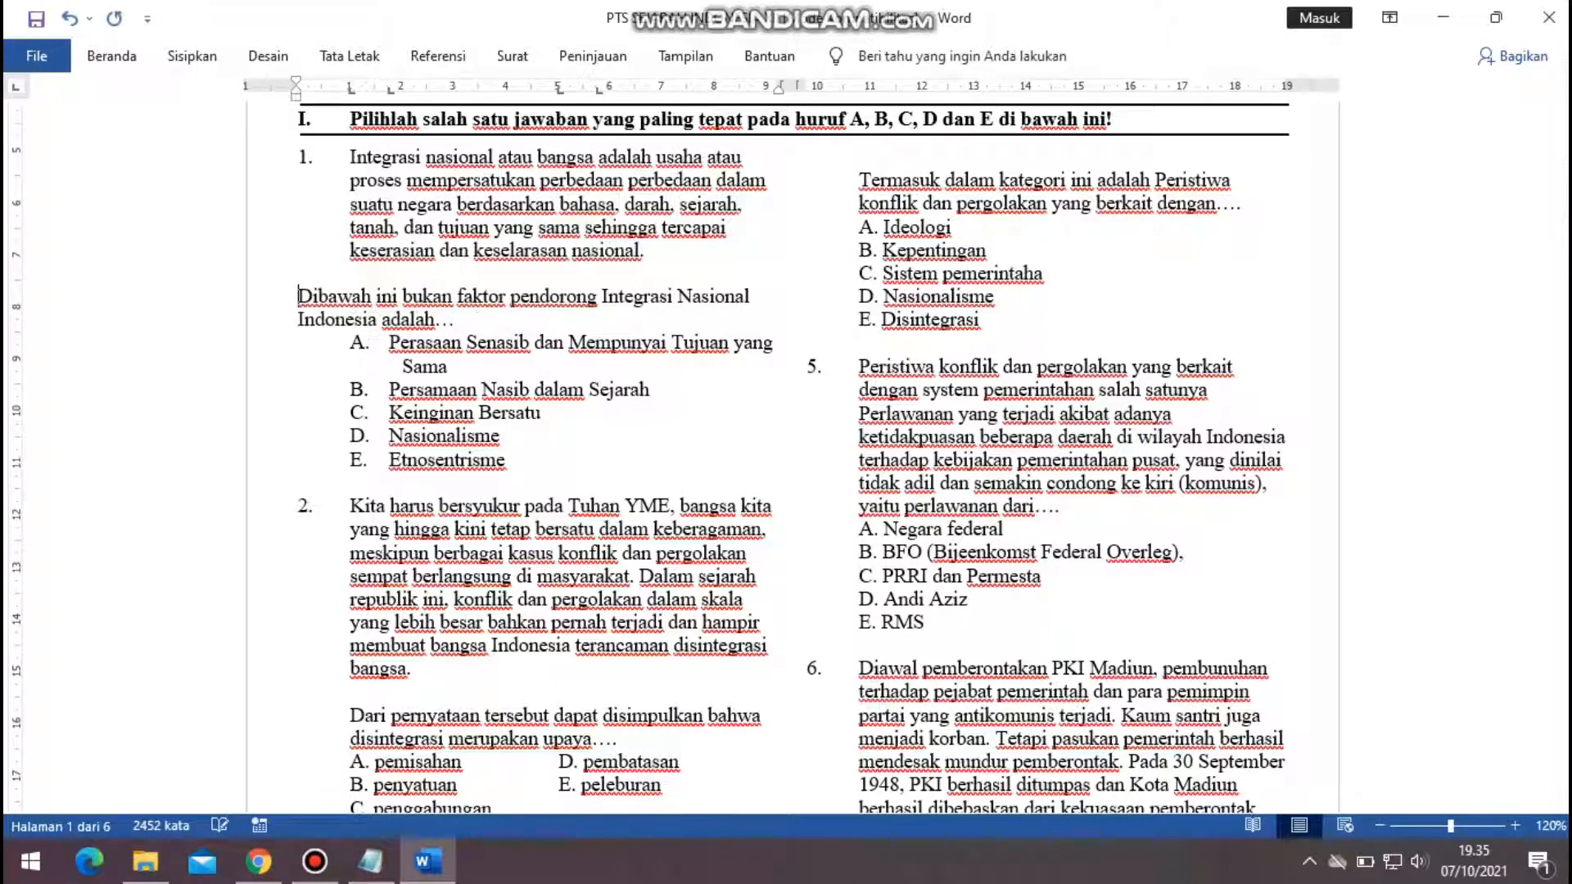
{"action": "key", "text": "BackSpace"}
{"action": "key", "text": "BackSpace"}
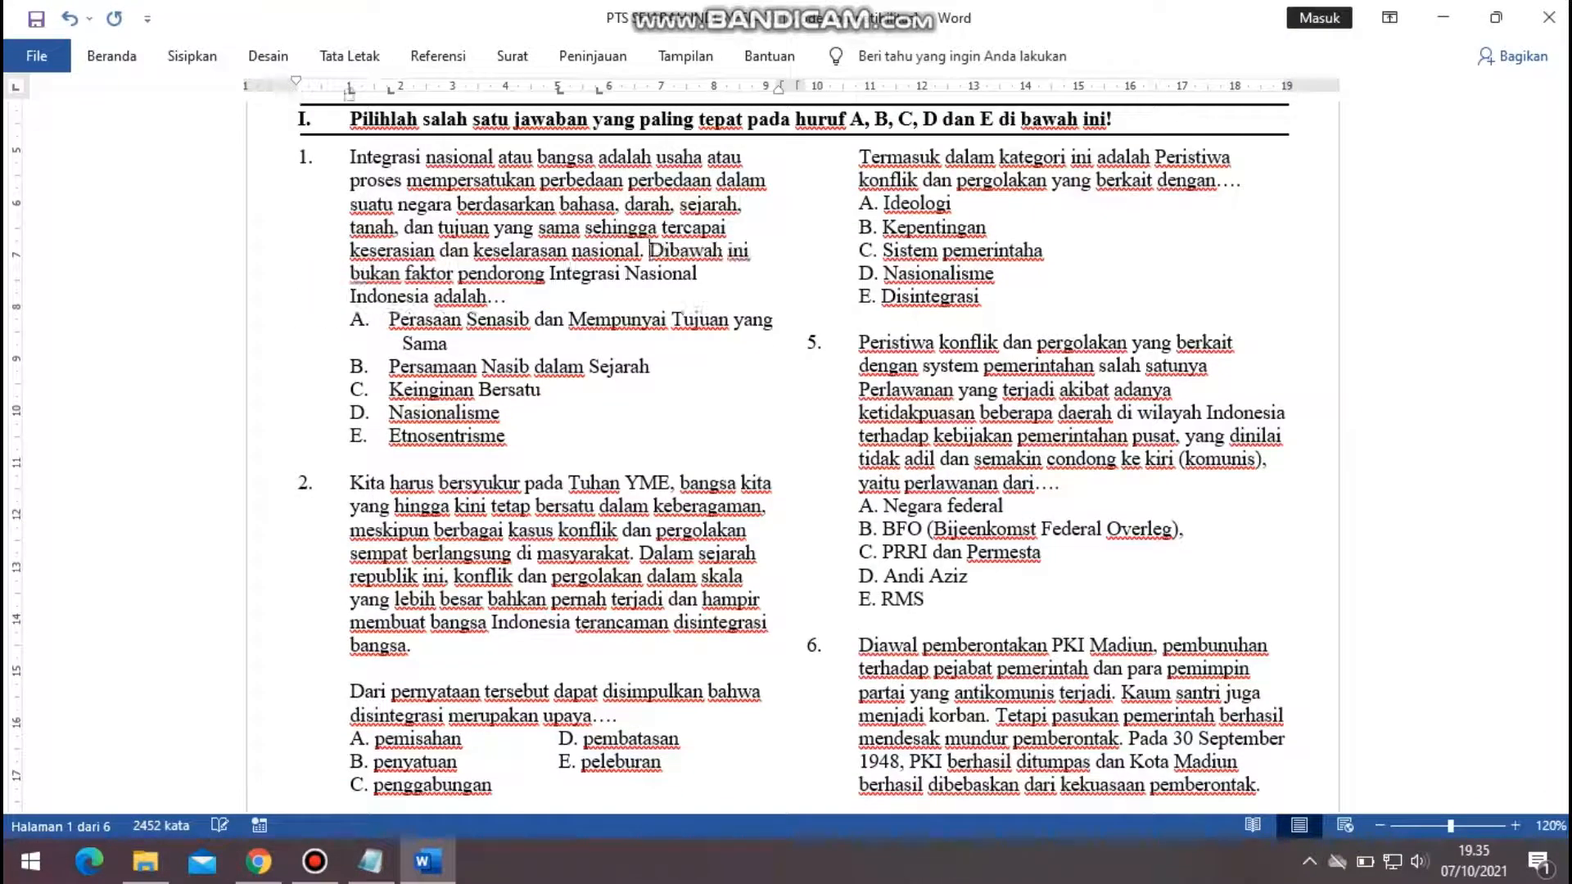
Examine the paragraph layout of questions 1 and 2 and the capital letters of question 1's answer options.
{"action": "left_click_drag", "start_coordinate": [506, 297], "coordinate": [350, 155]}
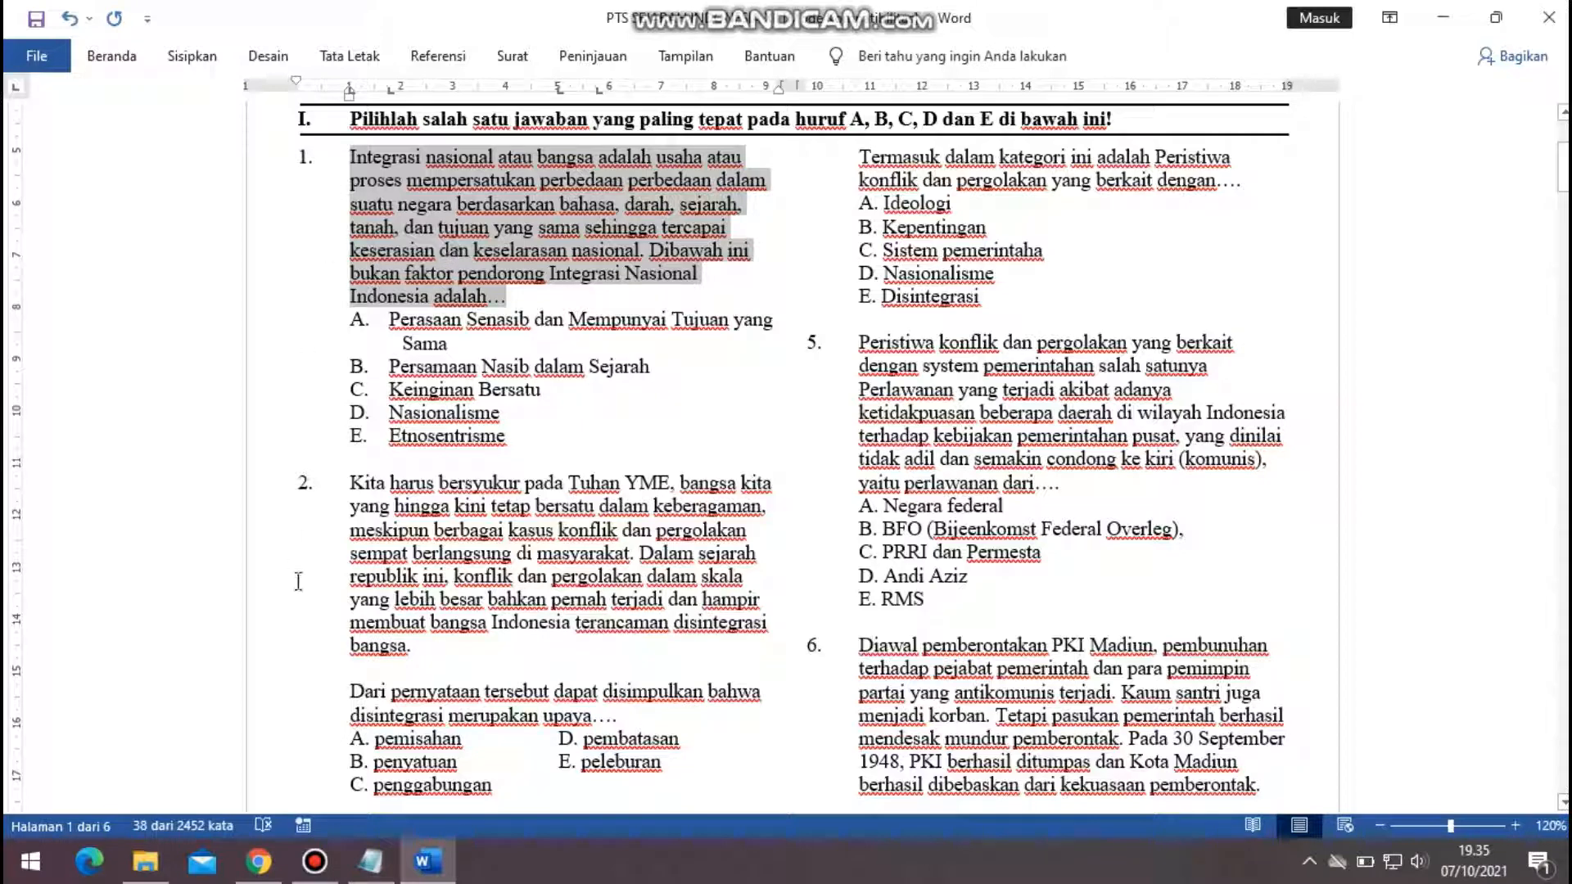
{"action": "left_click_drag", "start_coordinate": [352, 485], "coordinate": [421, 652]}
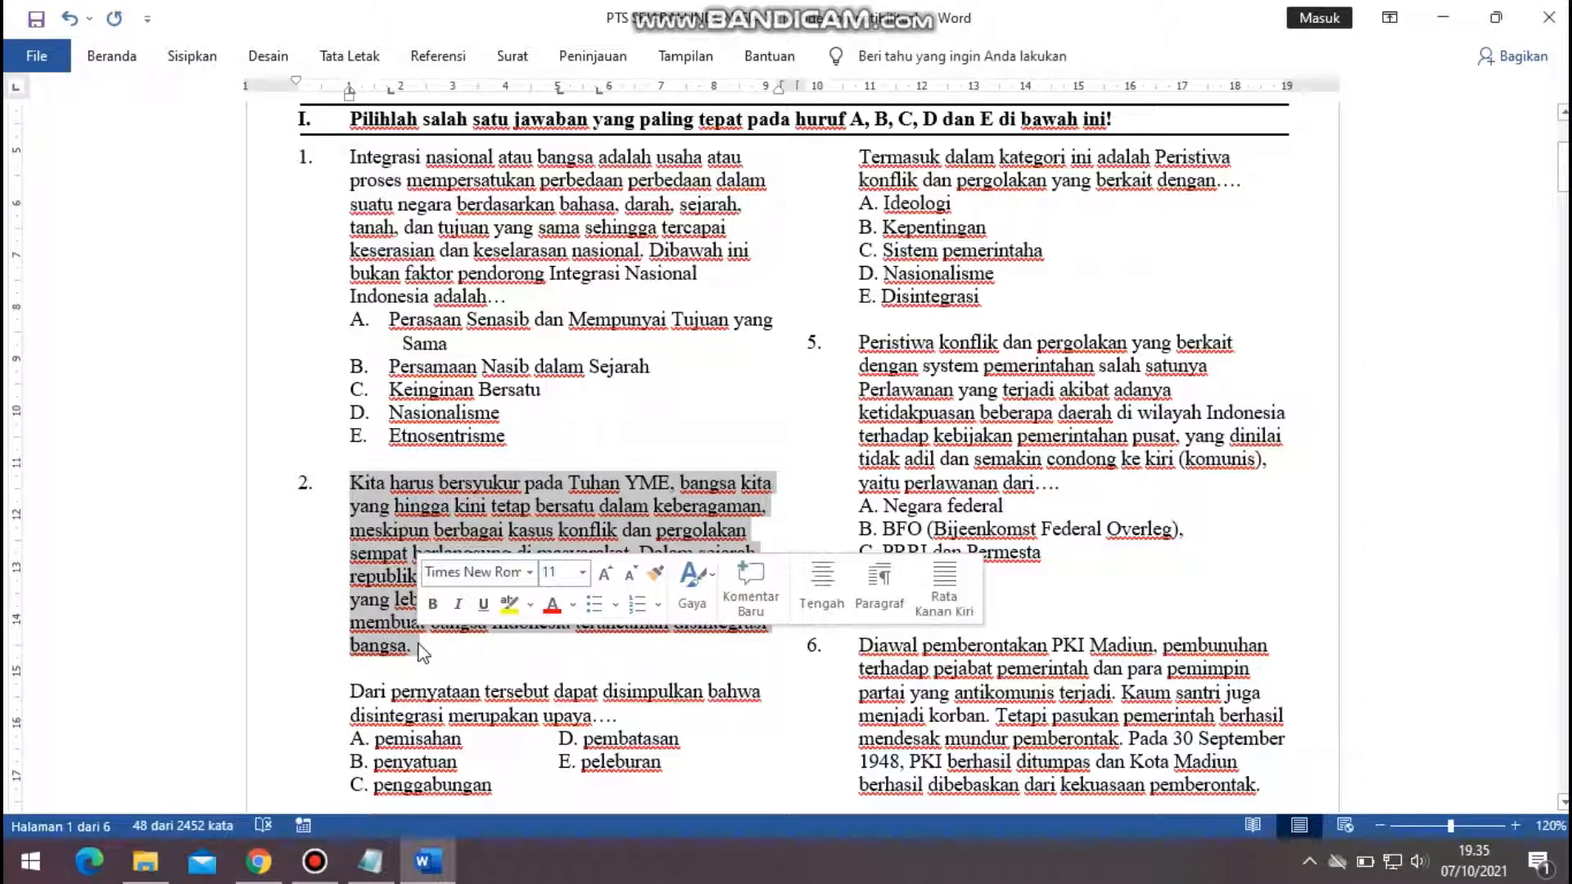
{"action": "left_click", "coordinate": [351, 484]}
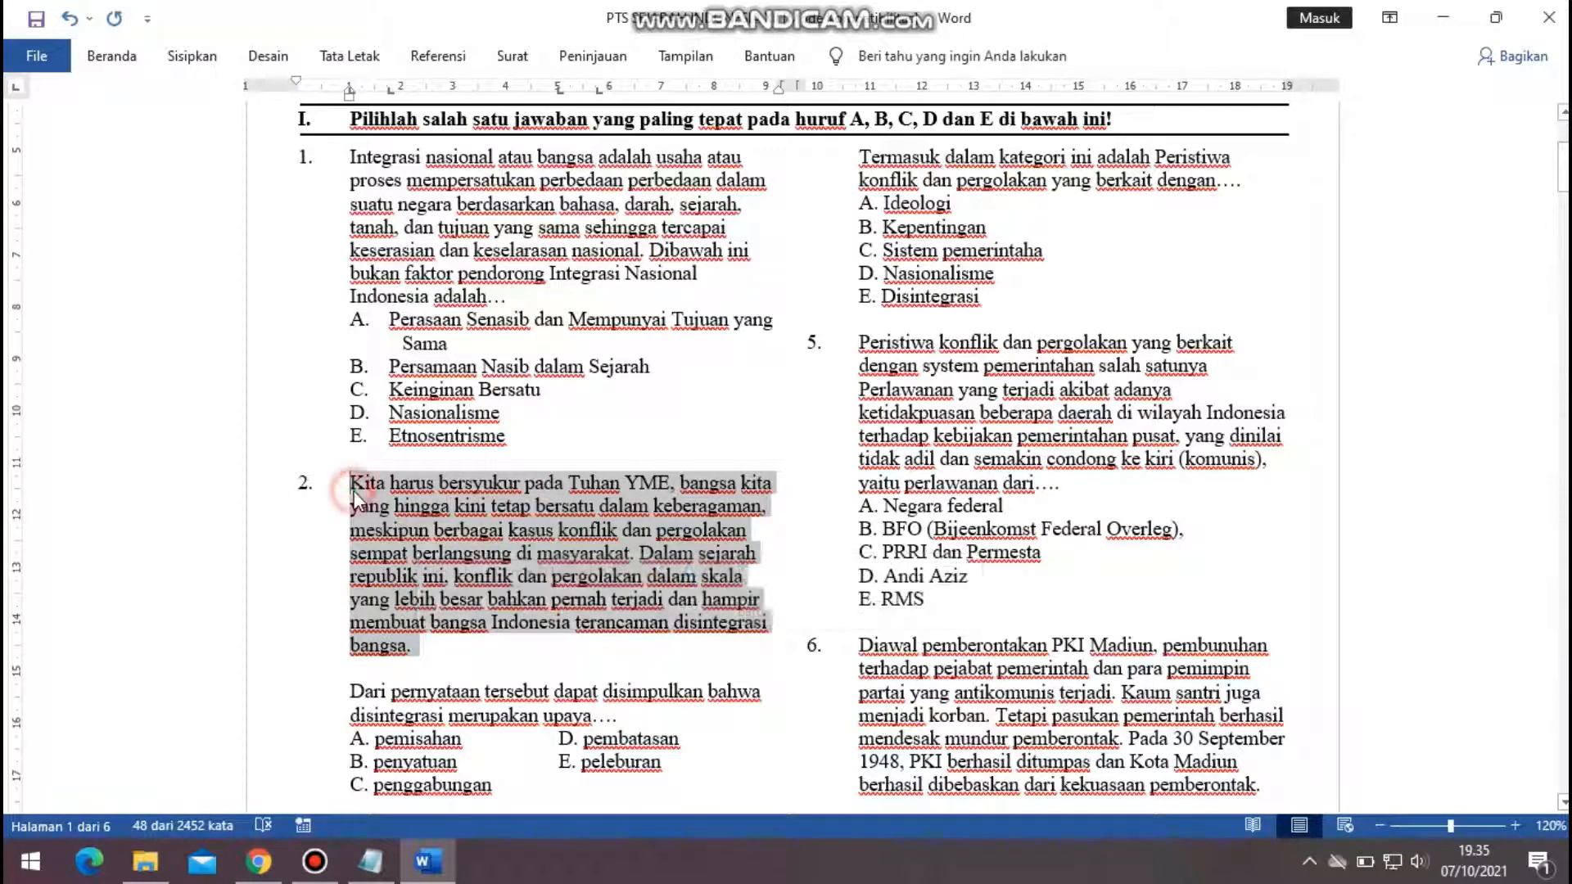
{"action": "left_click_drag", "start_coordinate": [352, 484], "coordinate": [419, 652]}
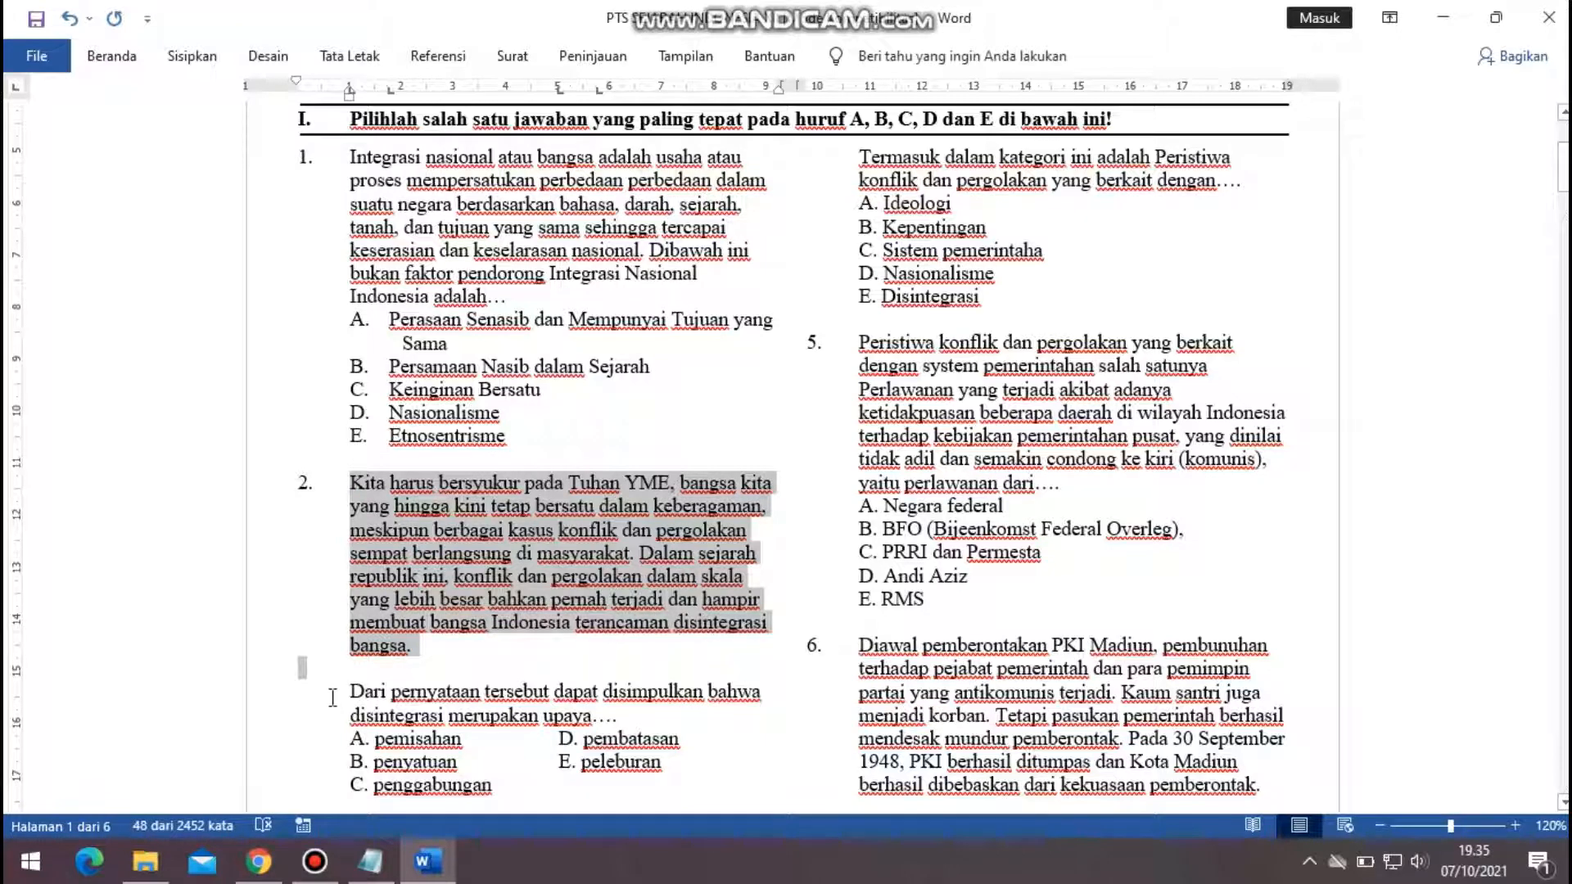
{"action": "left_click_drag", "start_coordinate": [328, 697], "coordinate": [637, 727]}
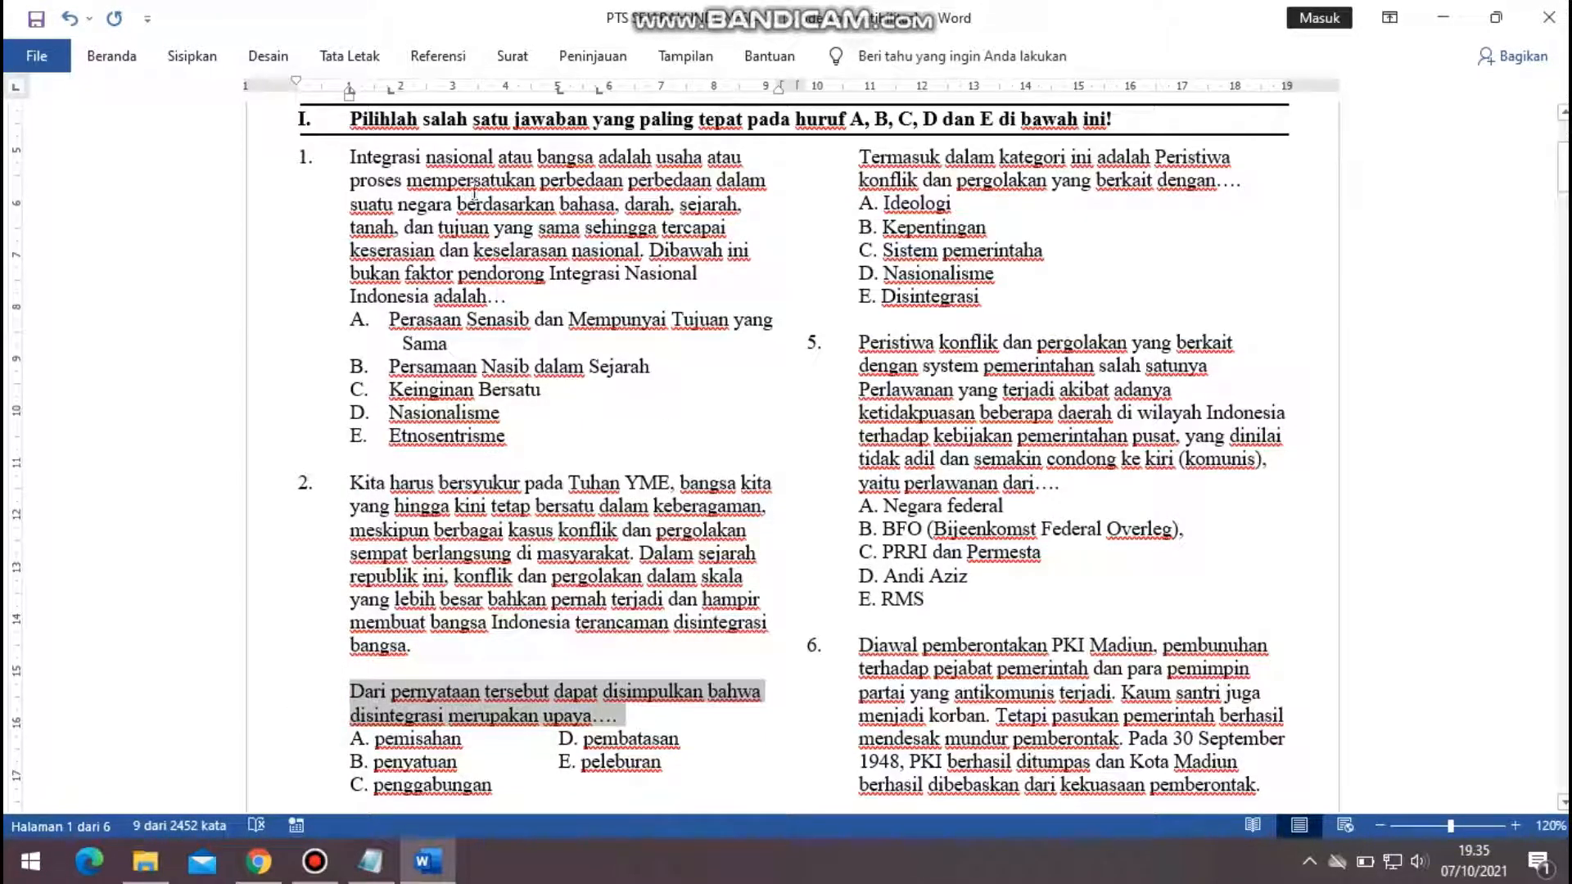
{"action": "left_click", "coordinate": [439, 214]}
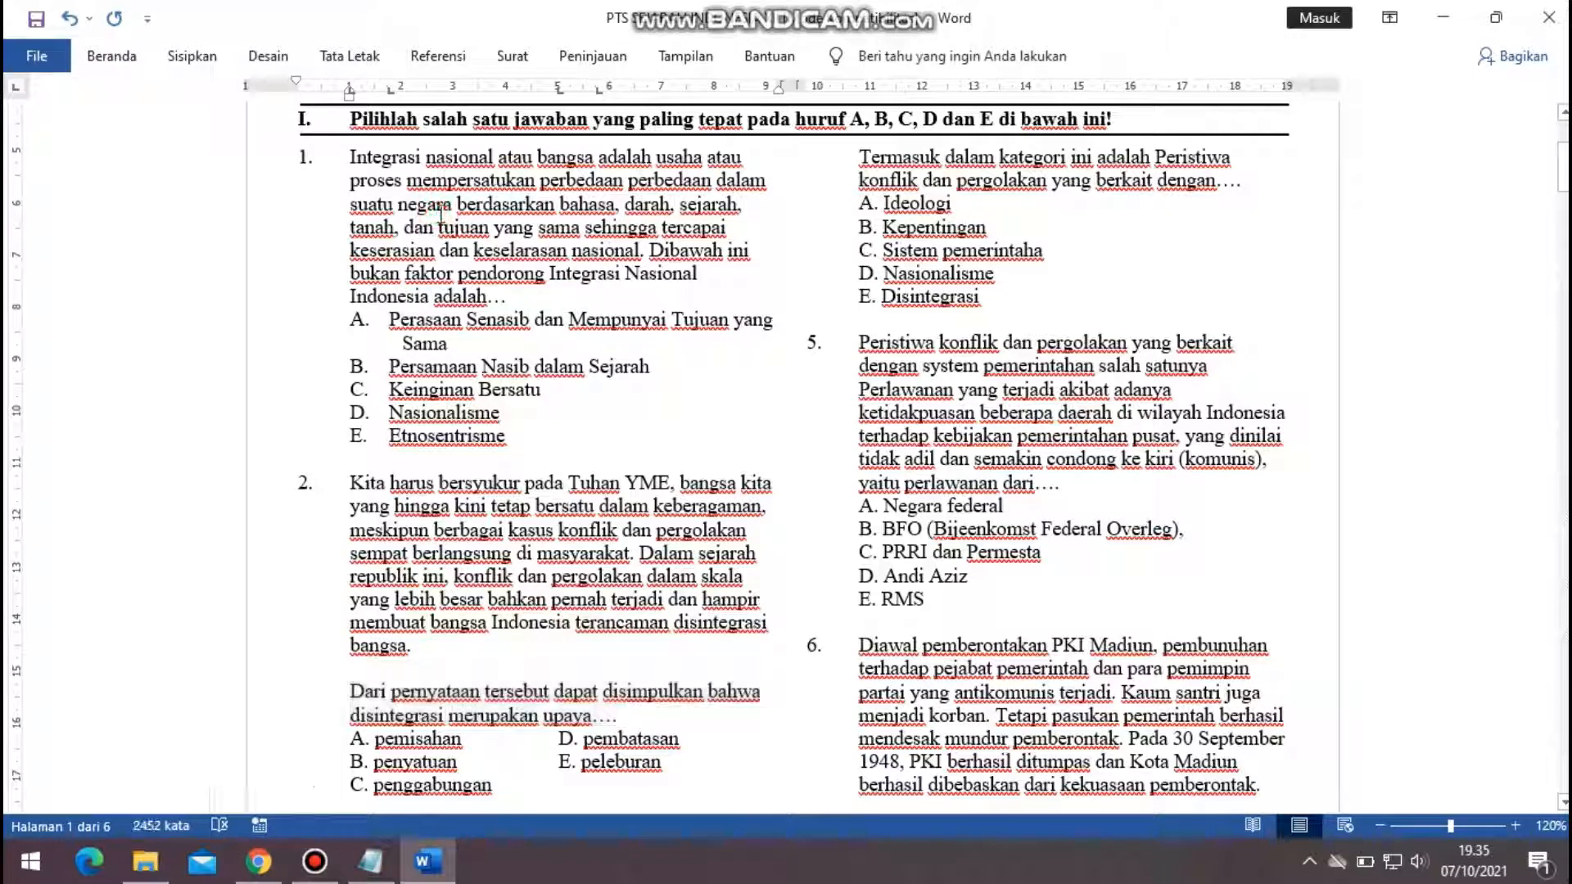
{"action": "left_click", "coordinate": [331, 148]}
{"action": "left_click_drag", "start_coordinate": [332, 148], "coordinate": [542, 301]}
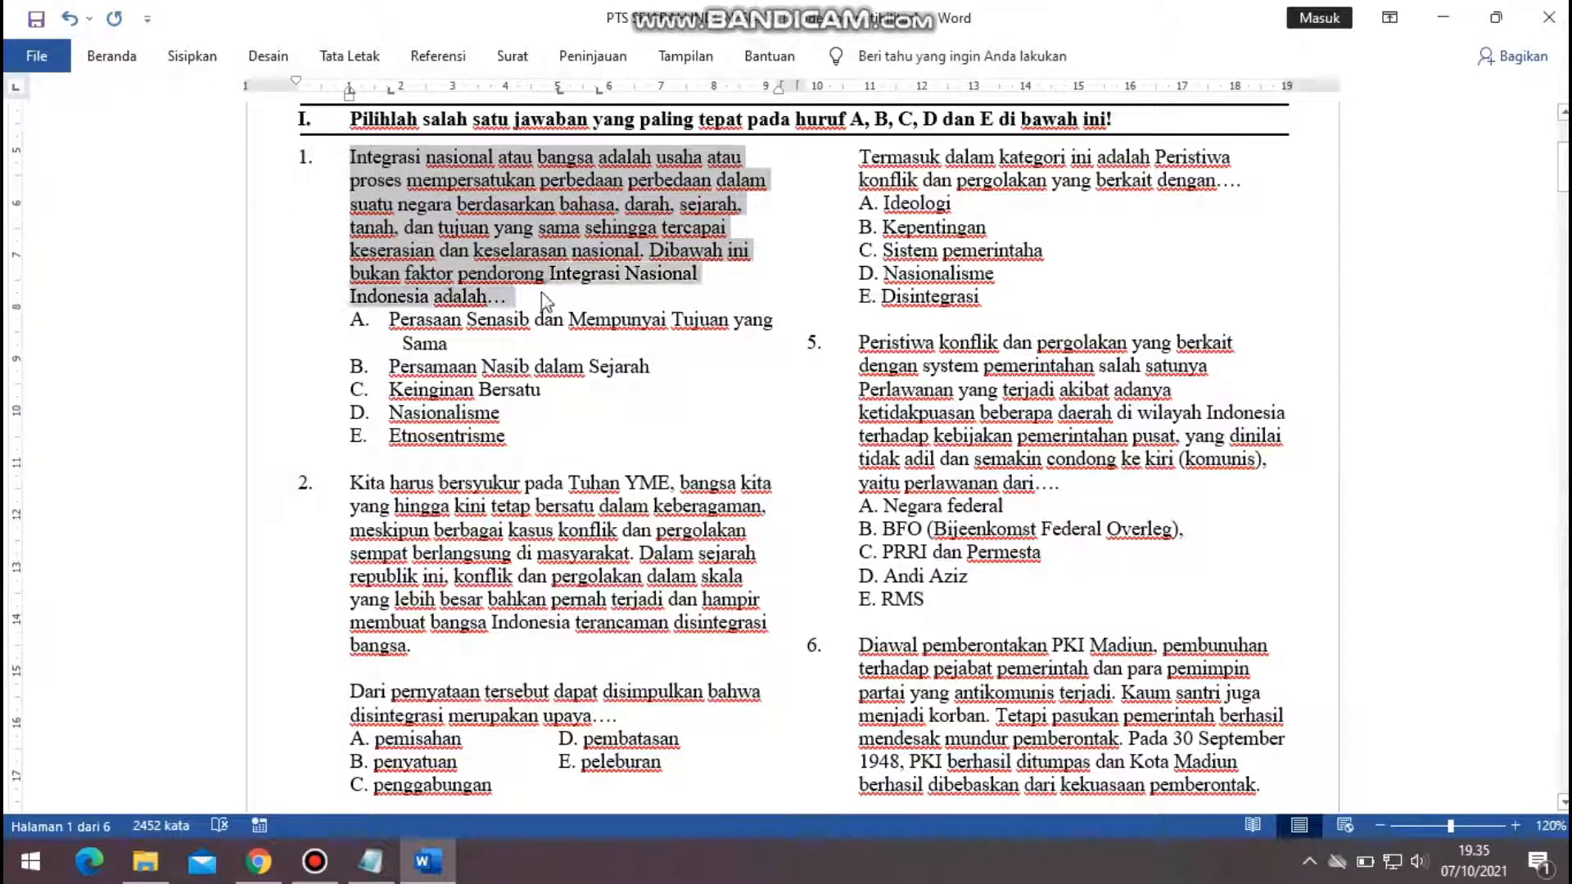
{"action": "left_click", "coordinate": [542, 301]}
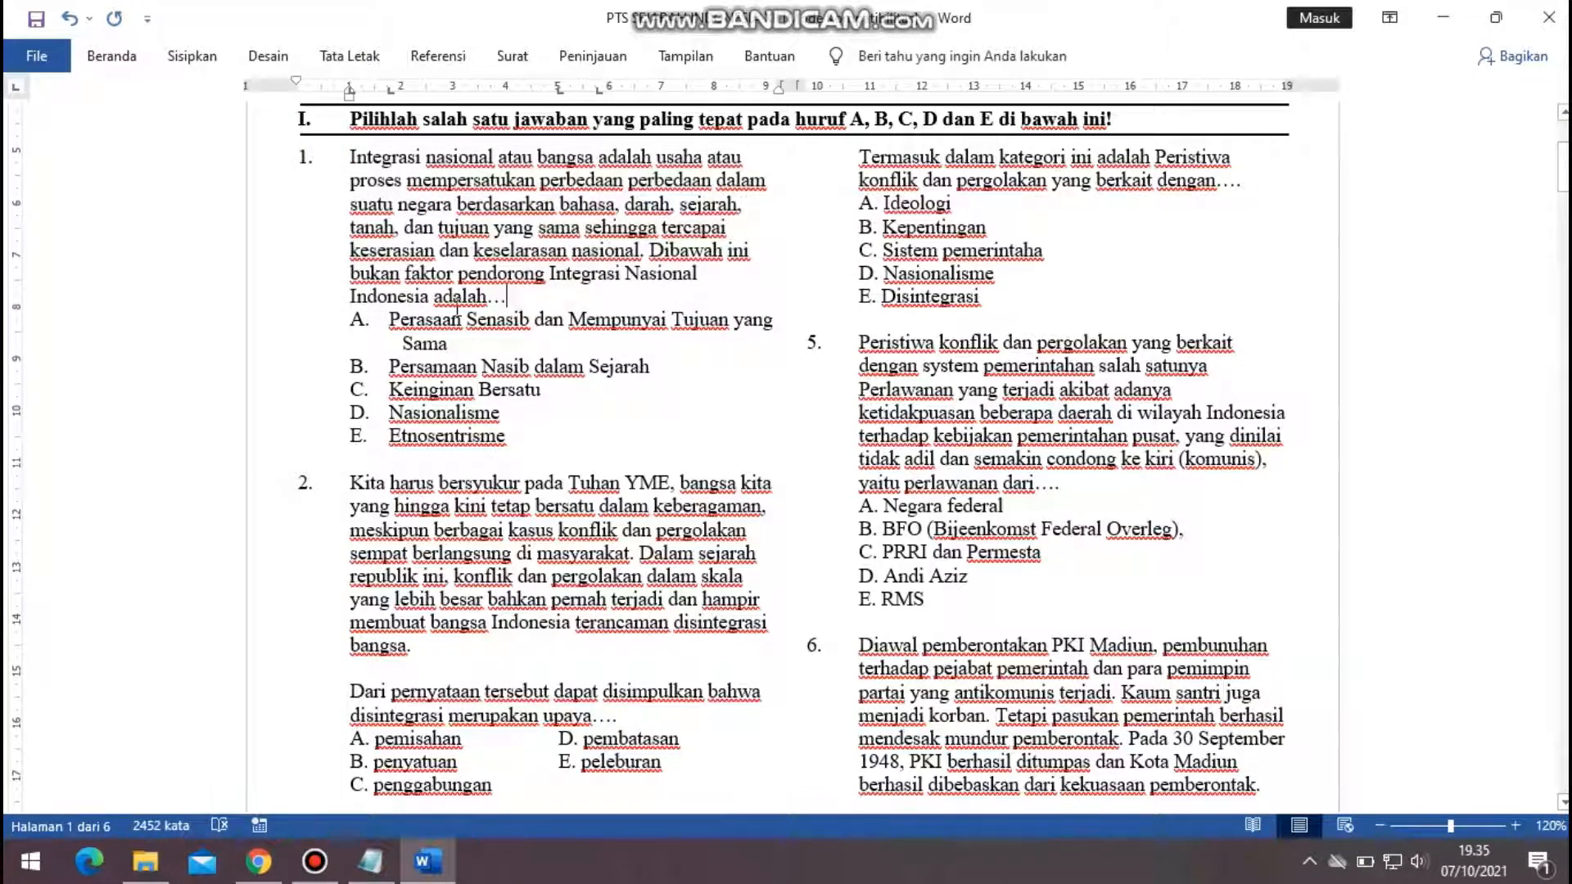
{"action": "left_click", "coordinate": [348, 316]}
{"action": "left_click_drag", "start_coordinate": [348, 316], "coordinate": [364, 443]}
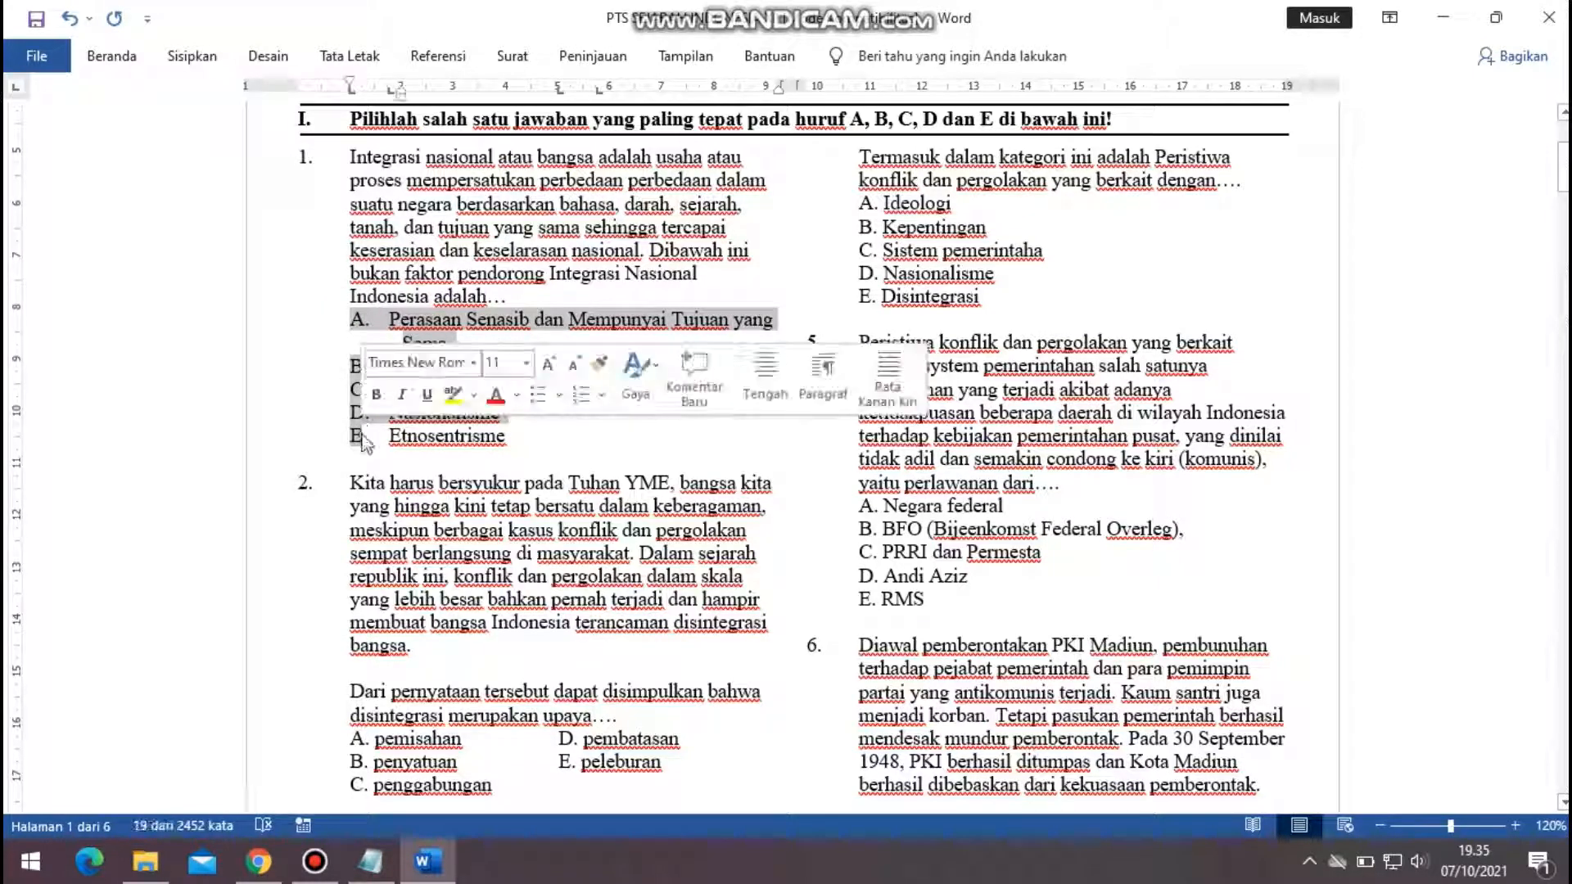
{"action": "left_click", "coordinate": [369, 450]}
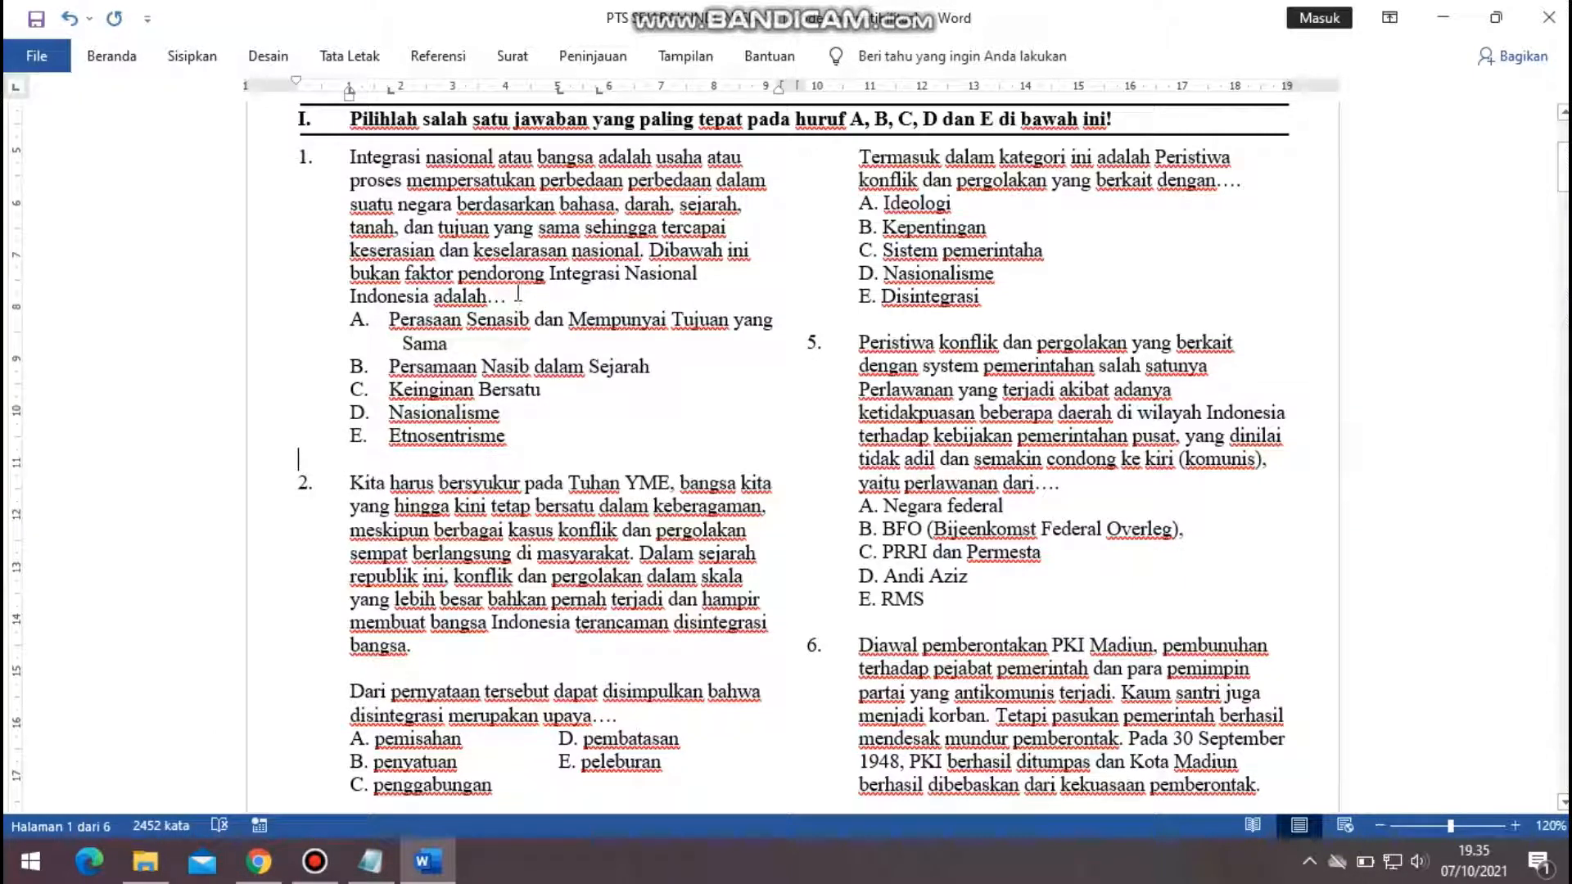
Remove the ellipsis after "adalah" at the end of question 1, trying "?" and ".." as replacements.
{"action": "left_click", "coordinate": [487, 295]}
{"action": "left_click_drag", "start_coordinate": [487, 294], "coordinate": [518, 305]}
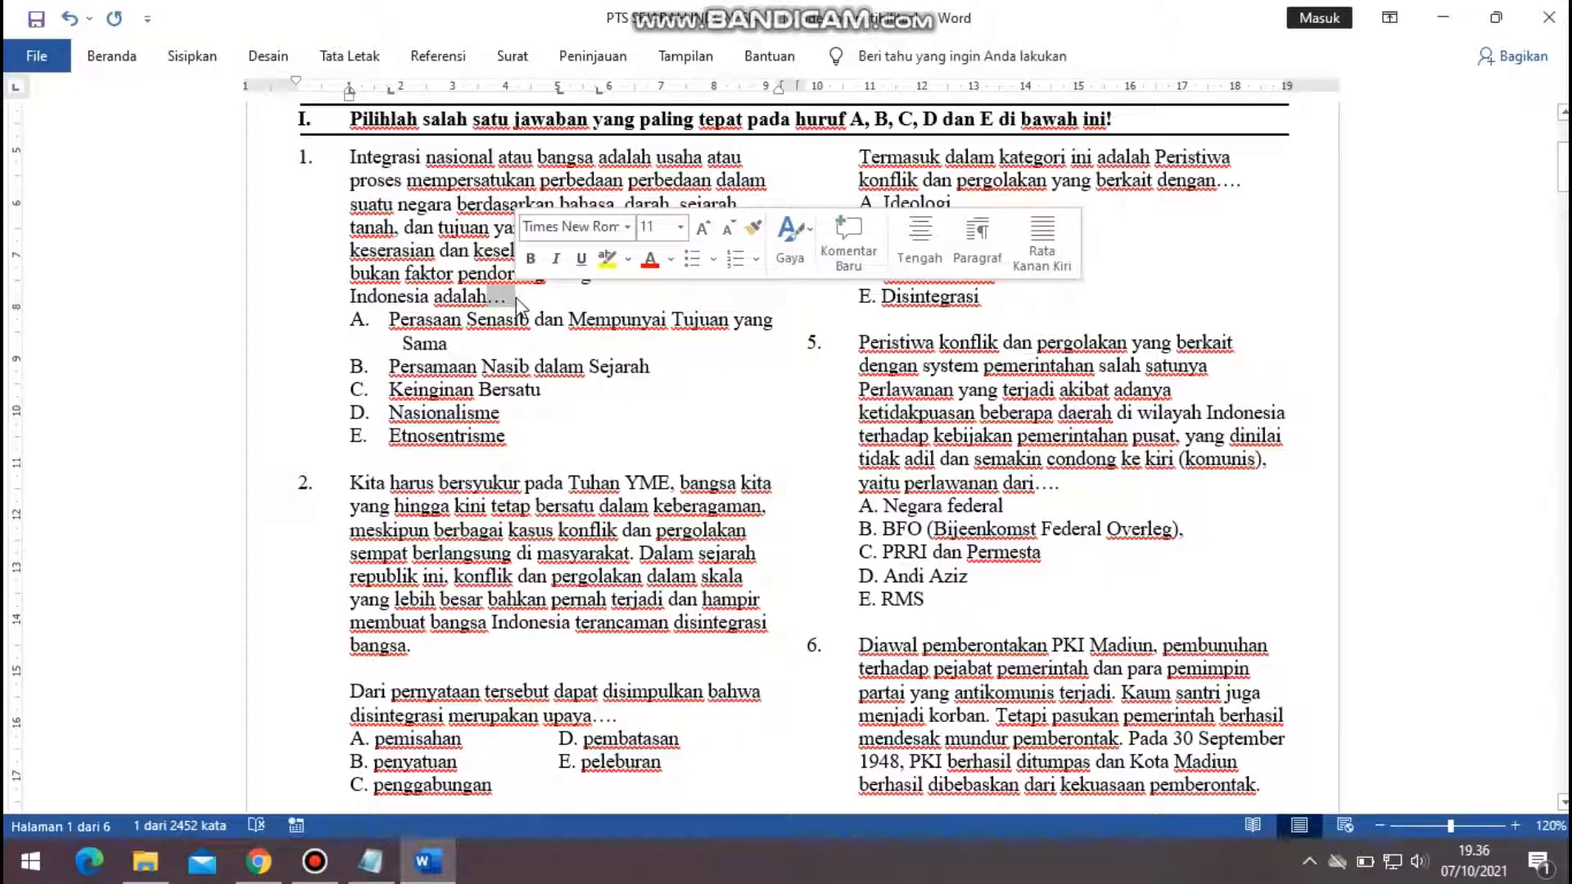
{"action": "type", "text": "?"}
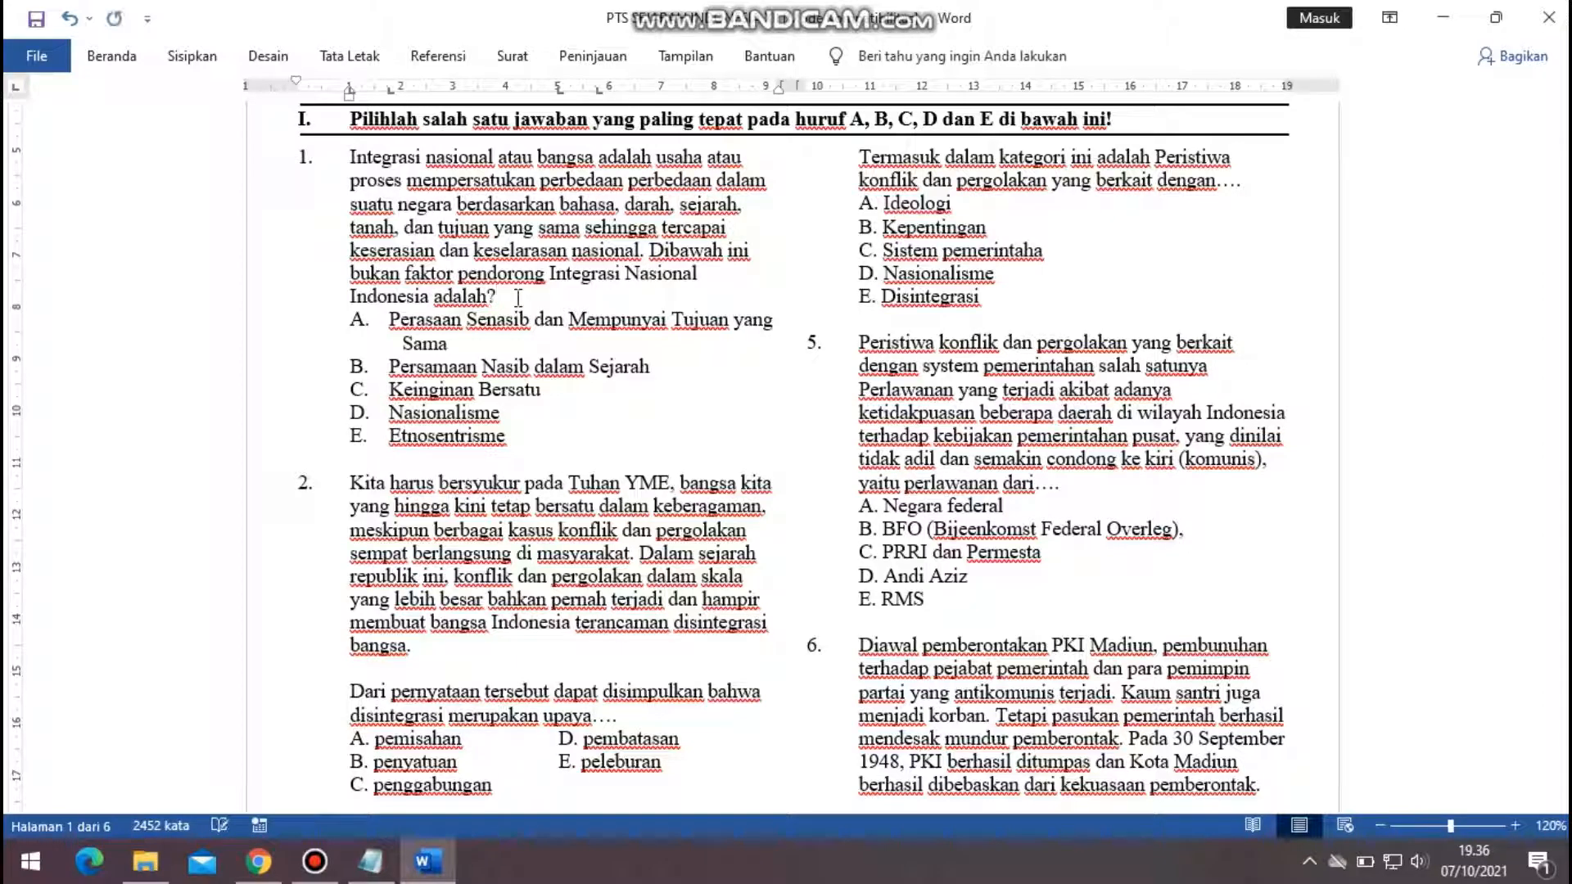
{"action": "key", "text": "BackSpace"}
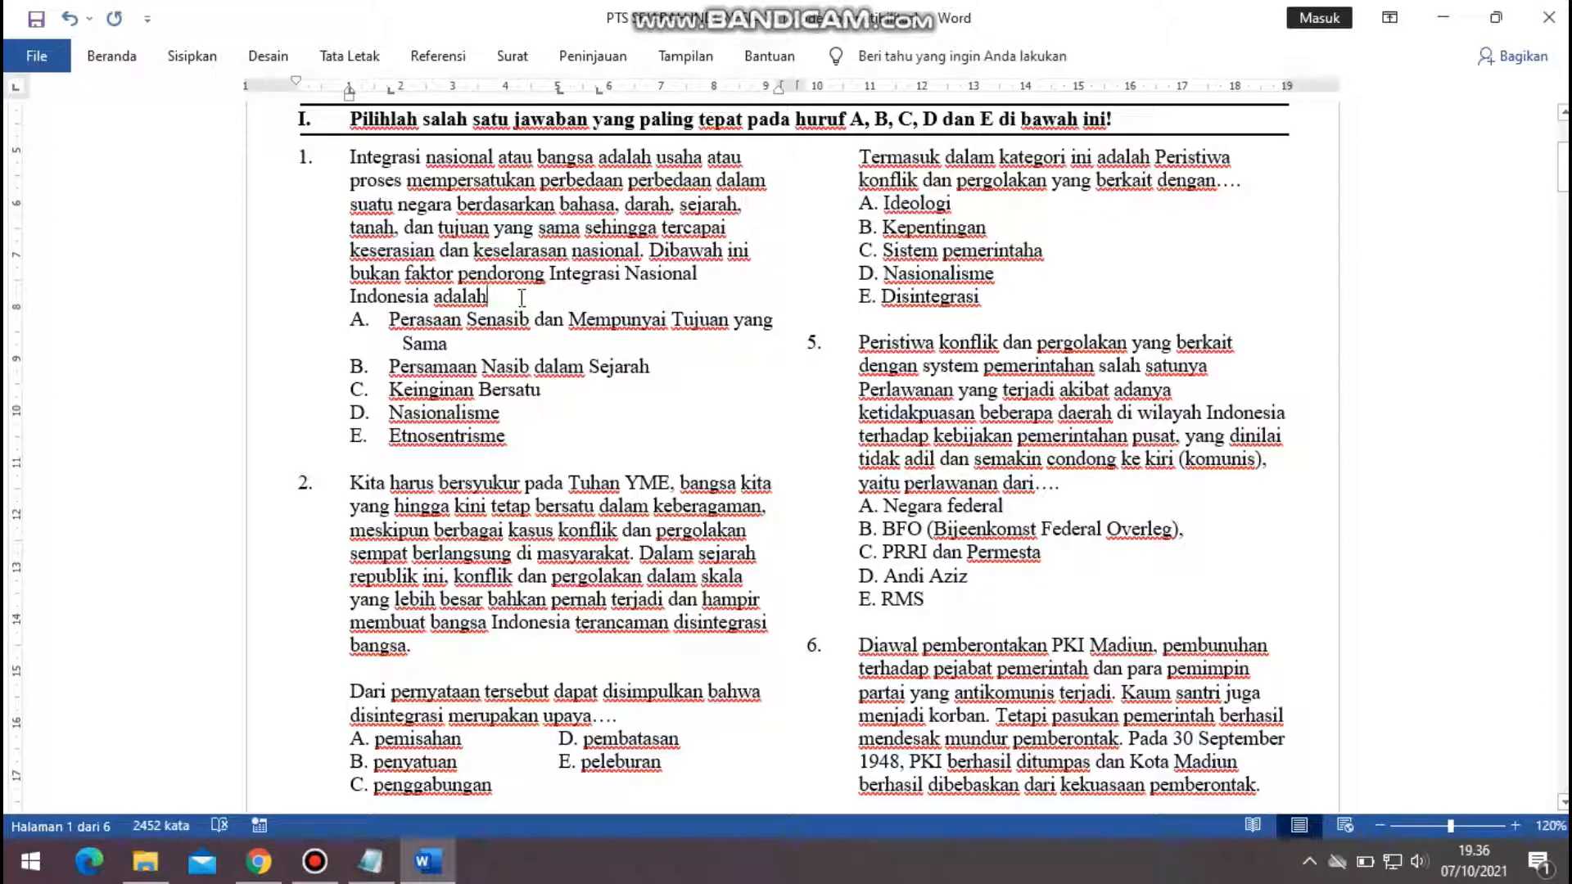
{"action": "type", "text": ".."}
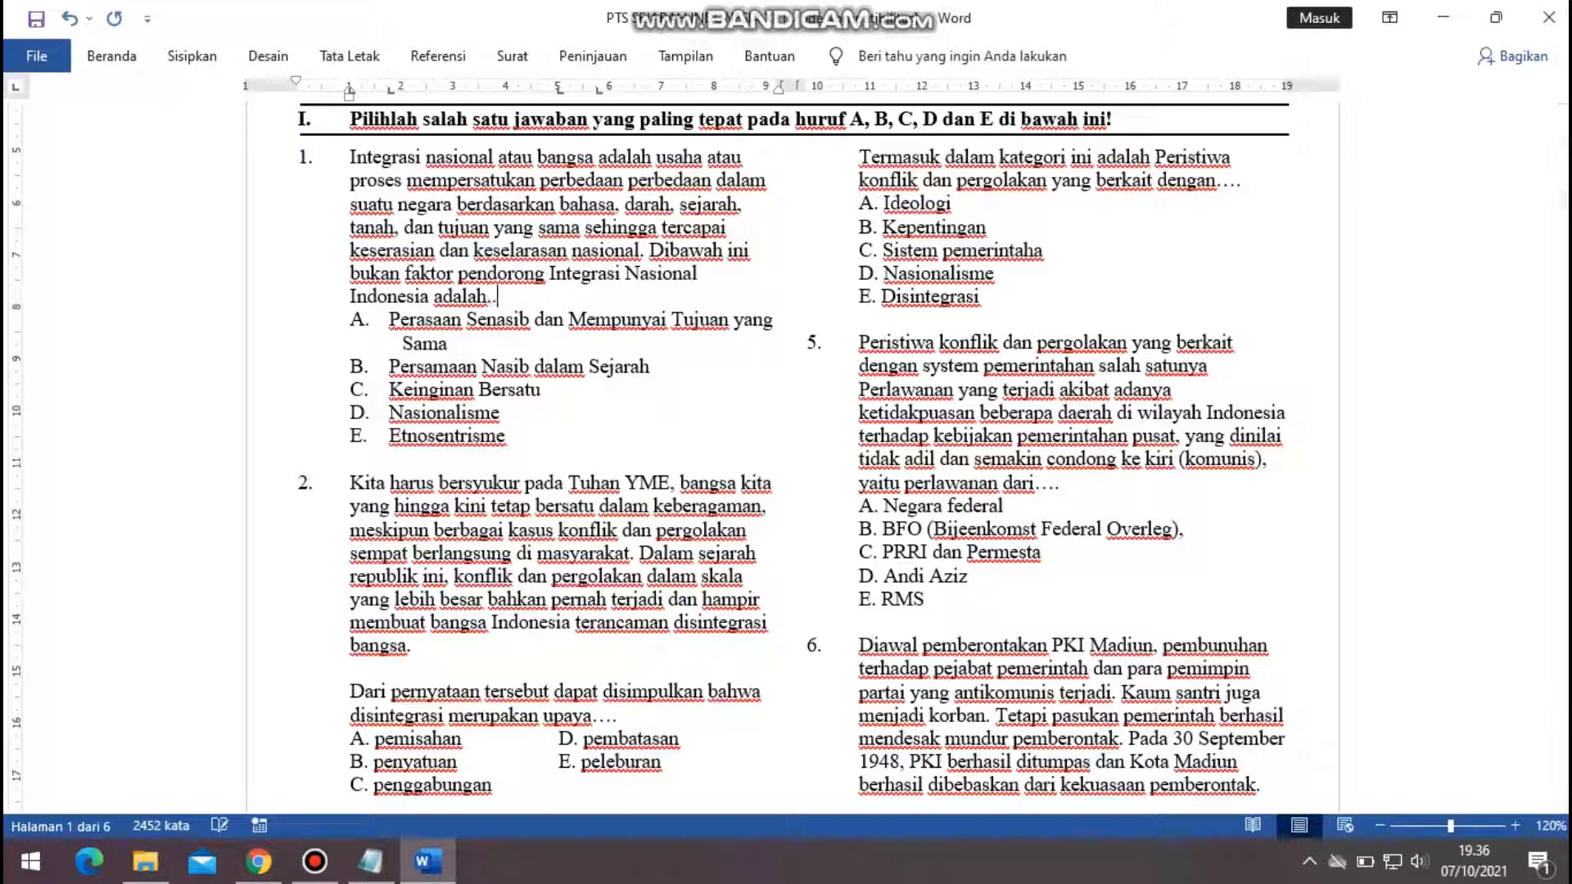
{"action": "key", "text": "BackSpace"}
{"action": "key", "text": "BackSpace"}
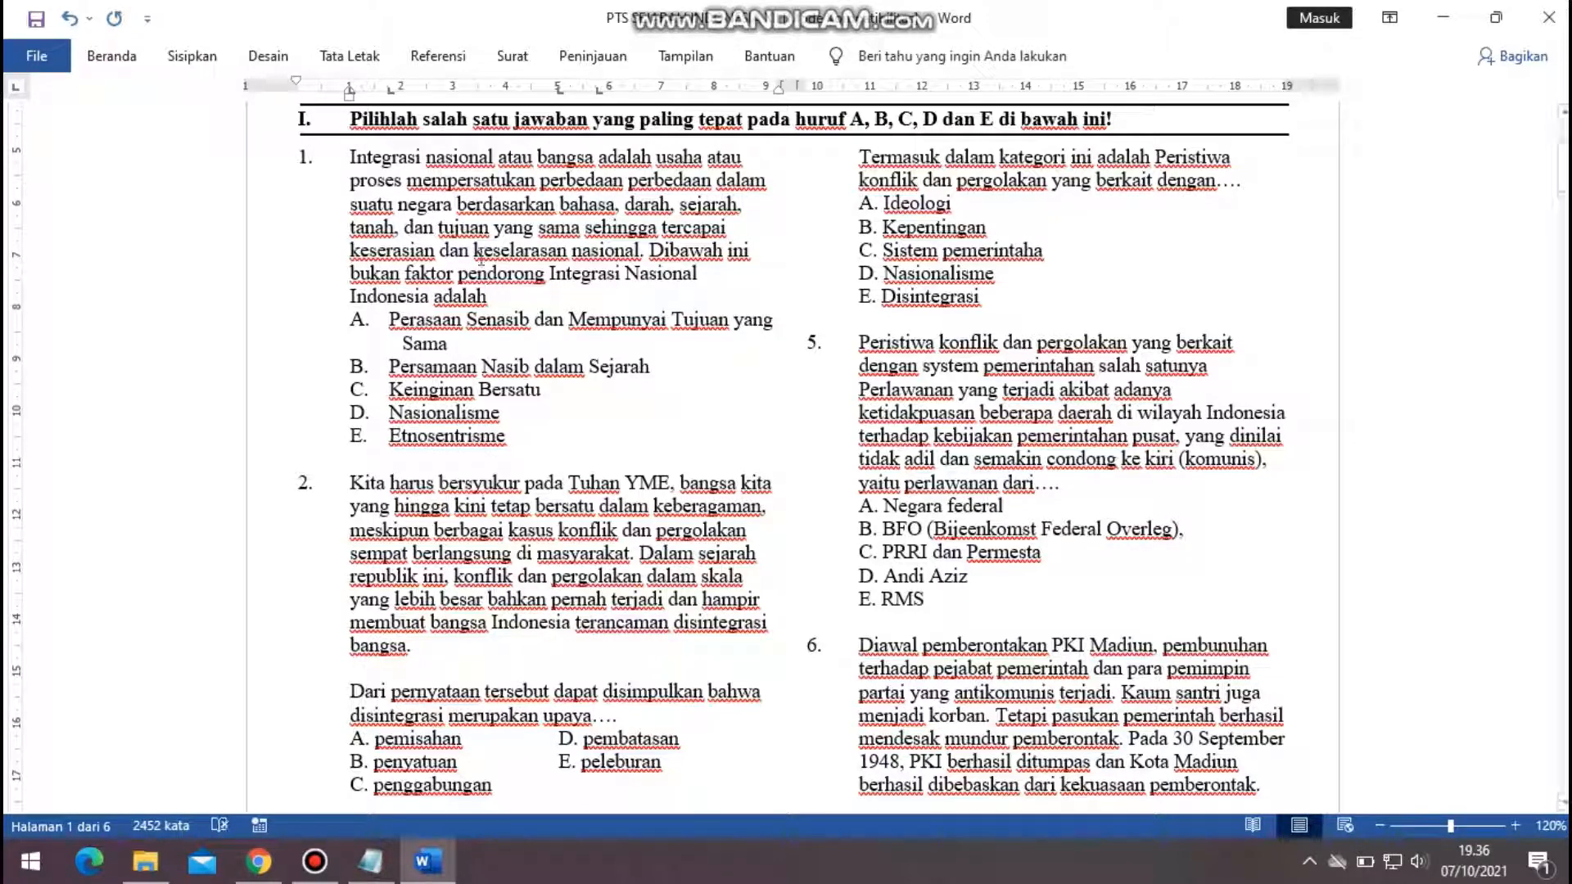
Copy questions 1 to 5 from the Word document into a new Notepad file and maximize its window.
{"action": "left_click", "coordinate": [336, 159]}
{"action": "left_click_drag", "start_coordinate": [413, 217], "coordinate": [934, 598]}
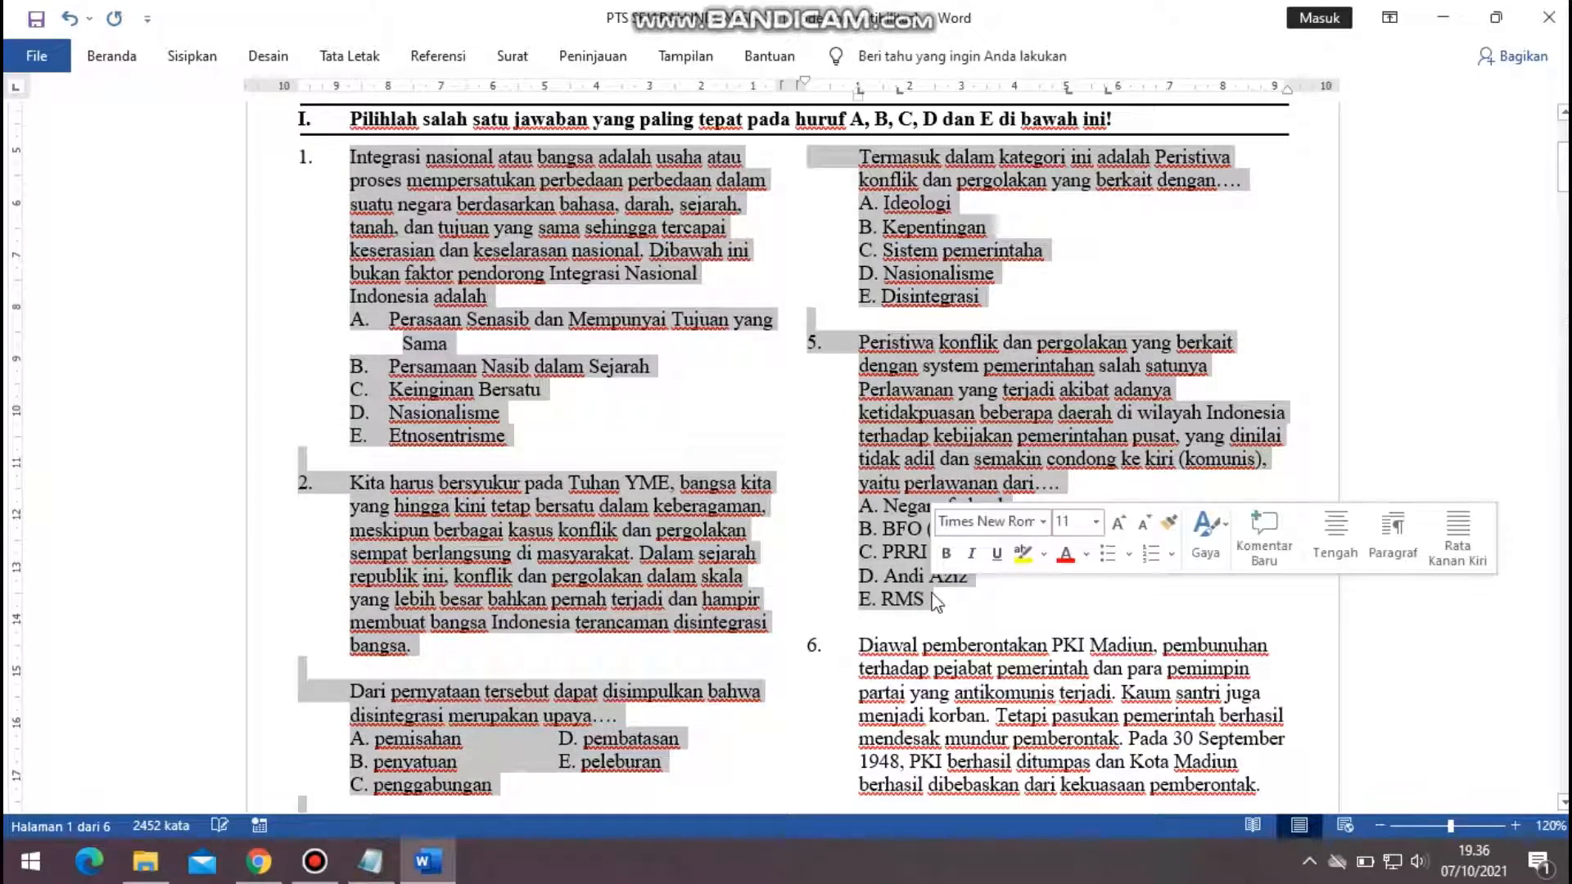
{"action": "left_click", "coordinate": [370, 861]}
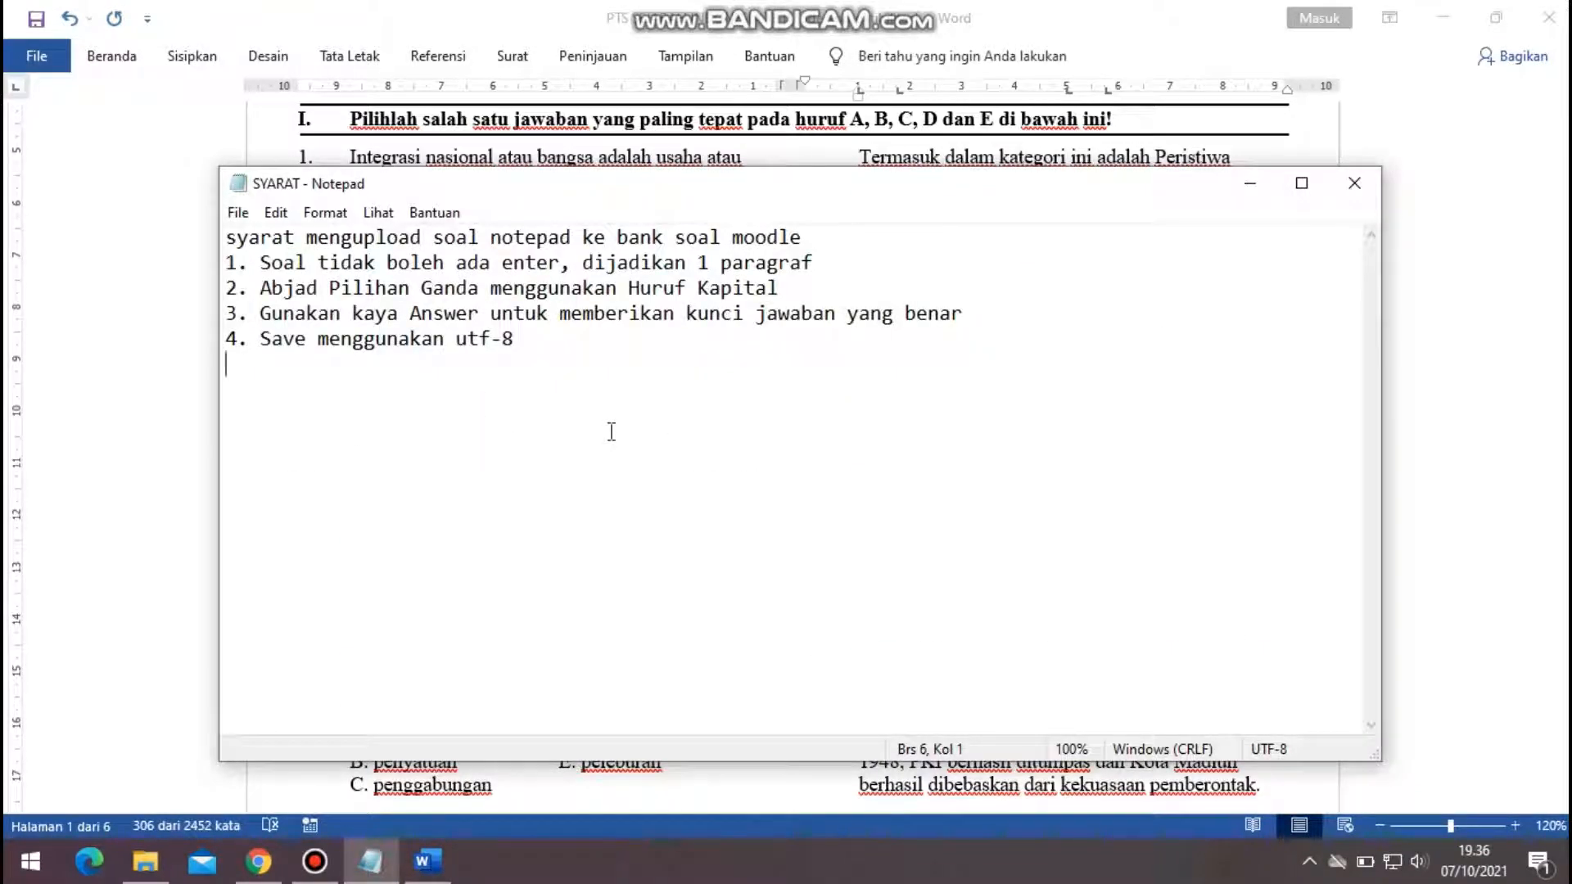
{"action": "key", "text": "ctrl+n"}
{"action": "key", "text": "ctrl+v"}
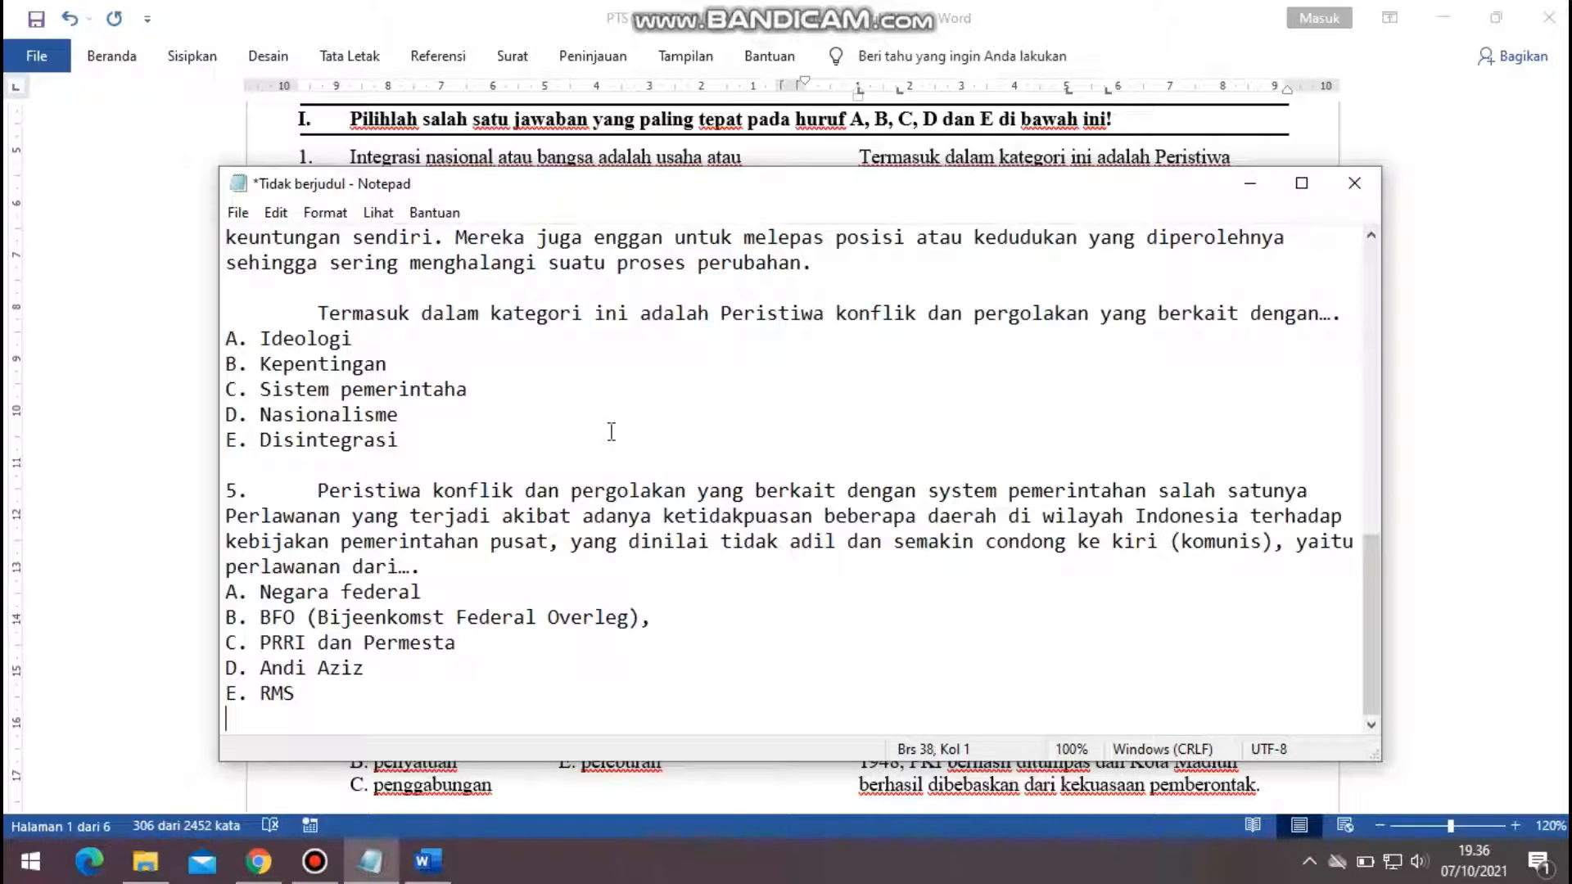
{"action": "left_click", "coordinate": [1302, 183]}
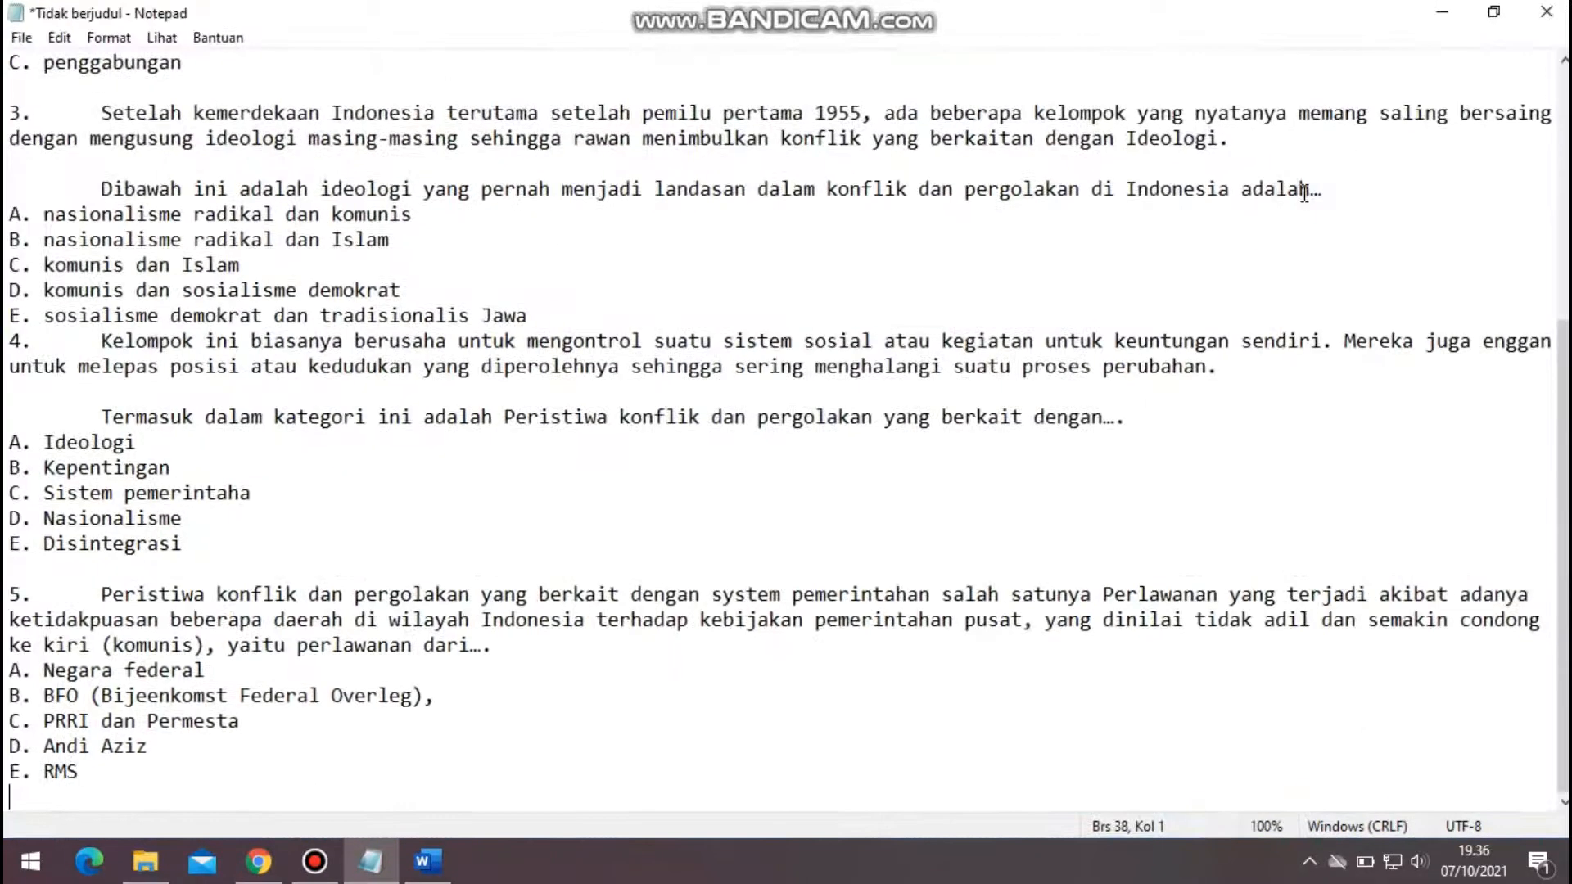
Delete the number and the gap in front of the second question, "Kita harus bersyukur".
{"action": "scroll", "coordinate": [209, 117], "scroll_direction": "up", "scroll_amount": 5}
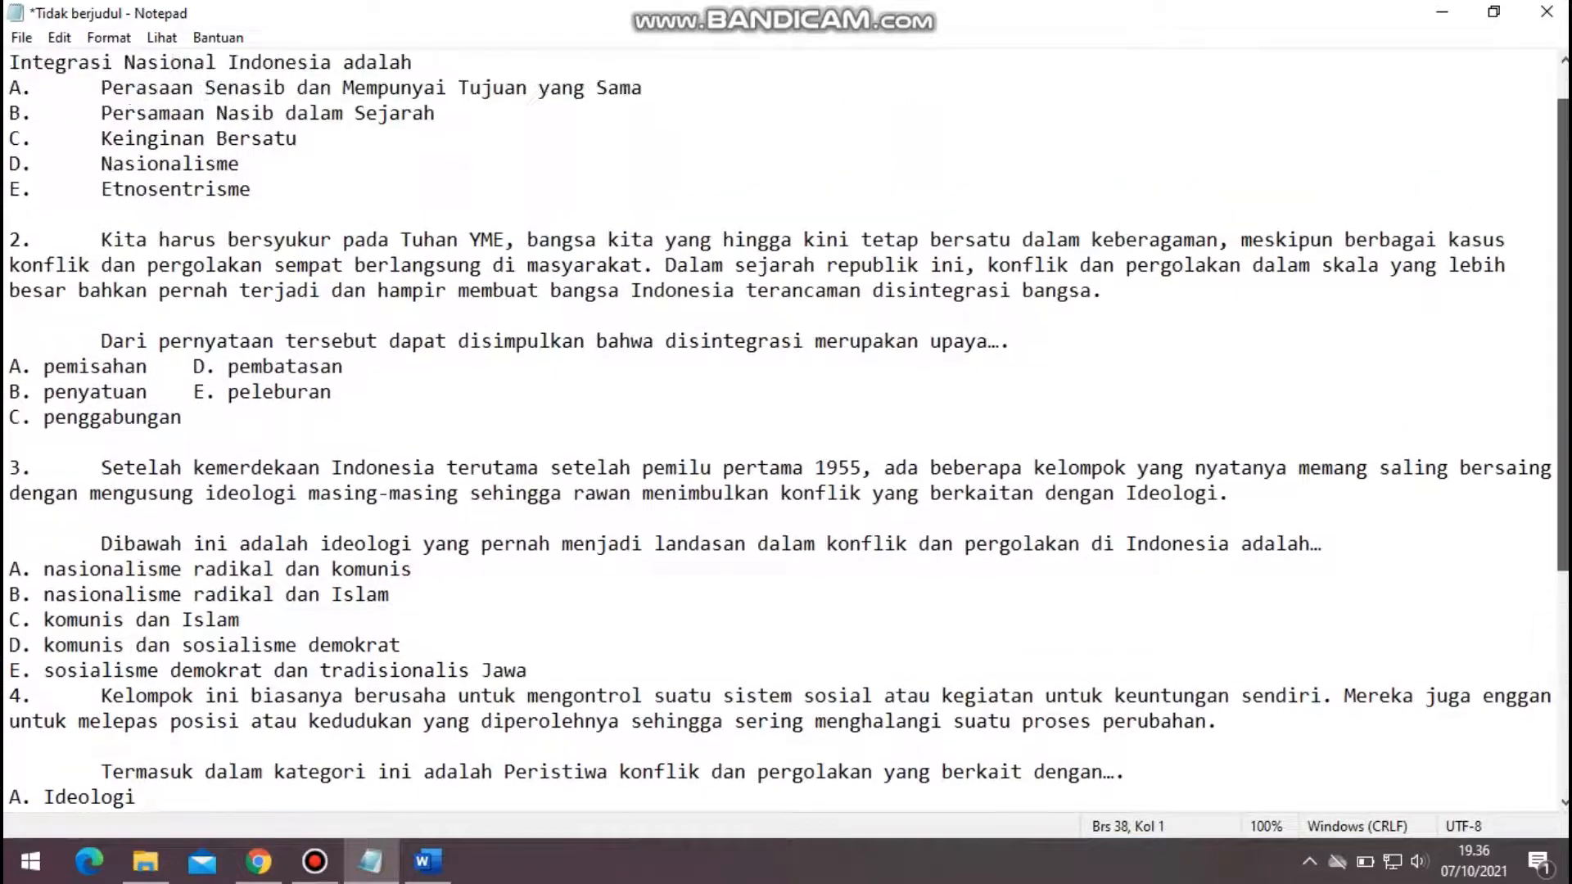
{"action": "left_click", "coordinate": [9, 62]}
{"action": "left_click_drag", "start_coordinate": [99, 290], "coordinate": [7, 289]}
{"action": "key", "text": "Delete"}
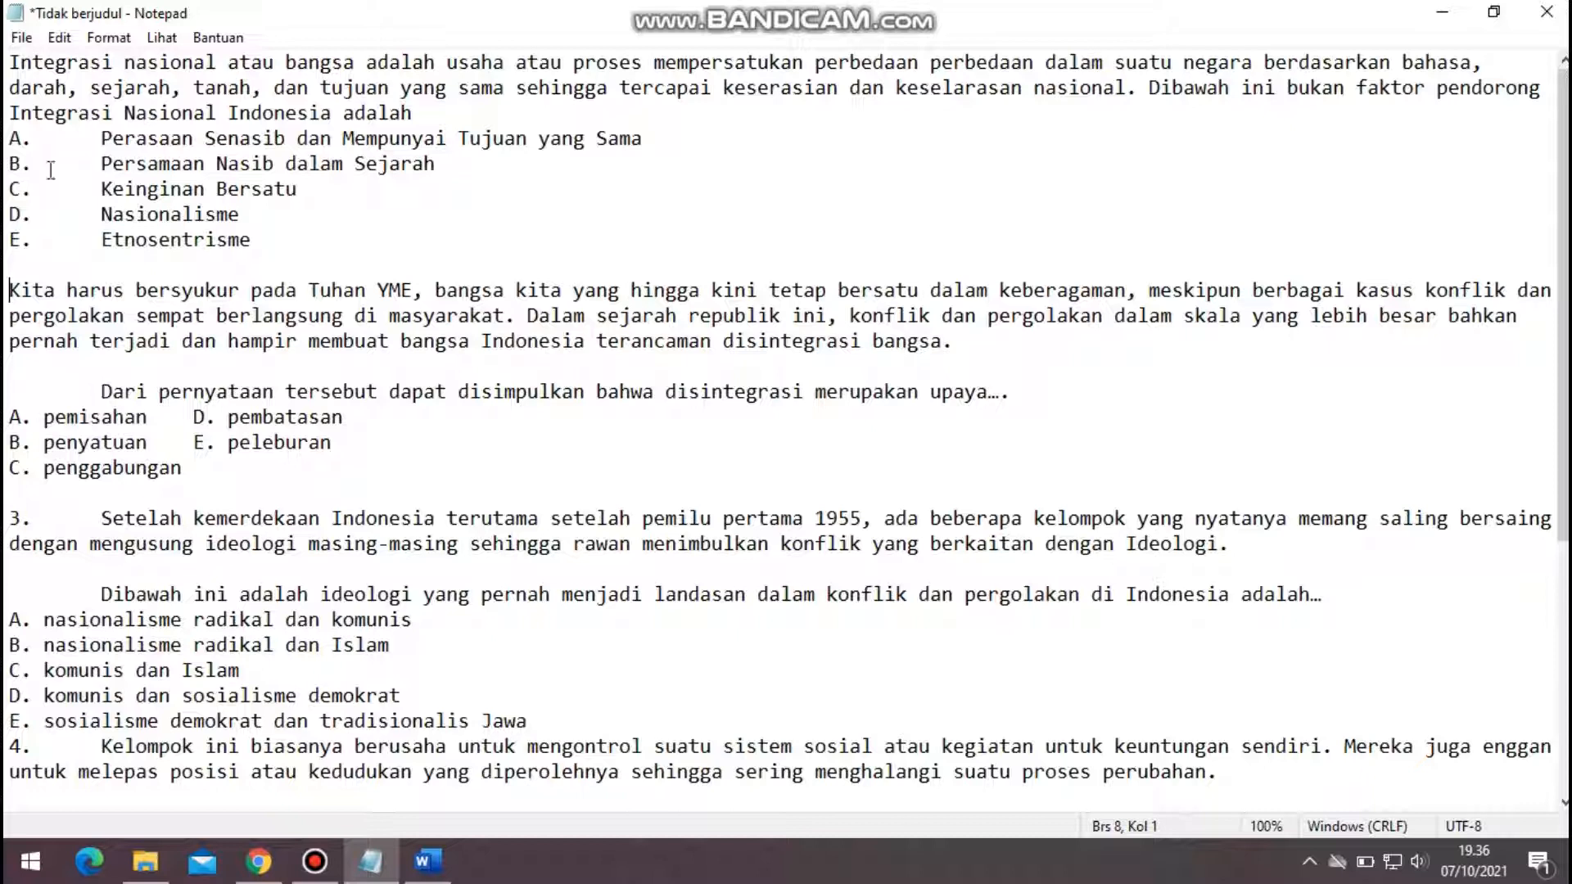
{"action": "left_click", "coordinate": [13, 66]}
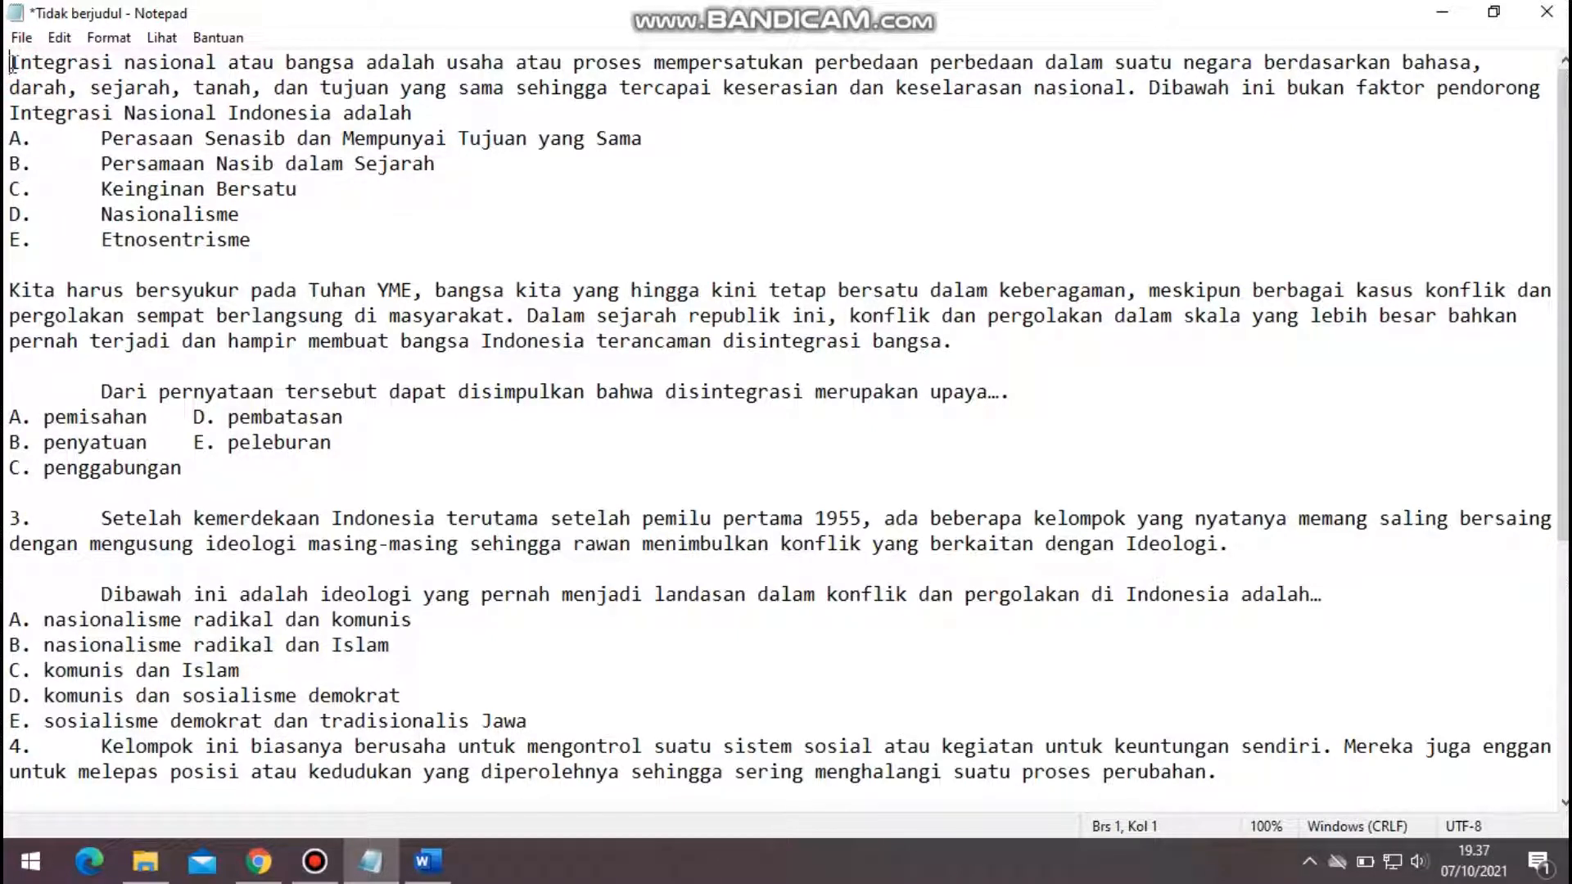
{"action": "left_click", "coordinate": [6, 283]}
{"action": "left_click_drag", "start_coordinate": [11, 65], "coordinate": [445, 118]}
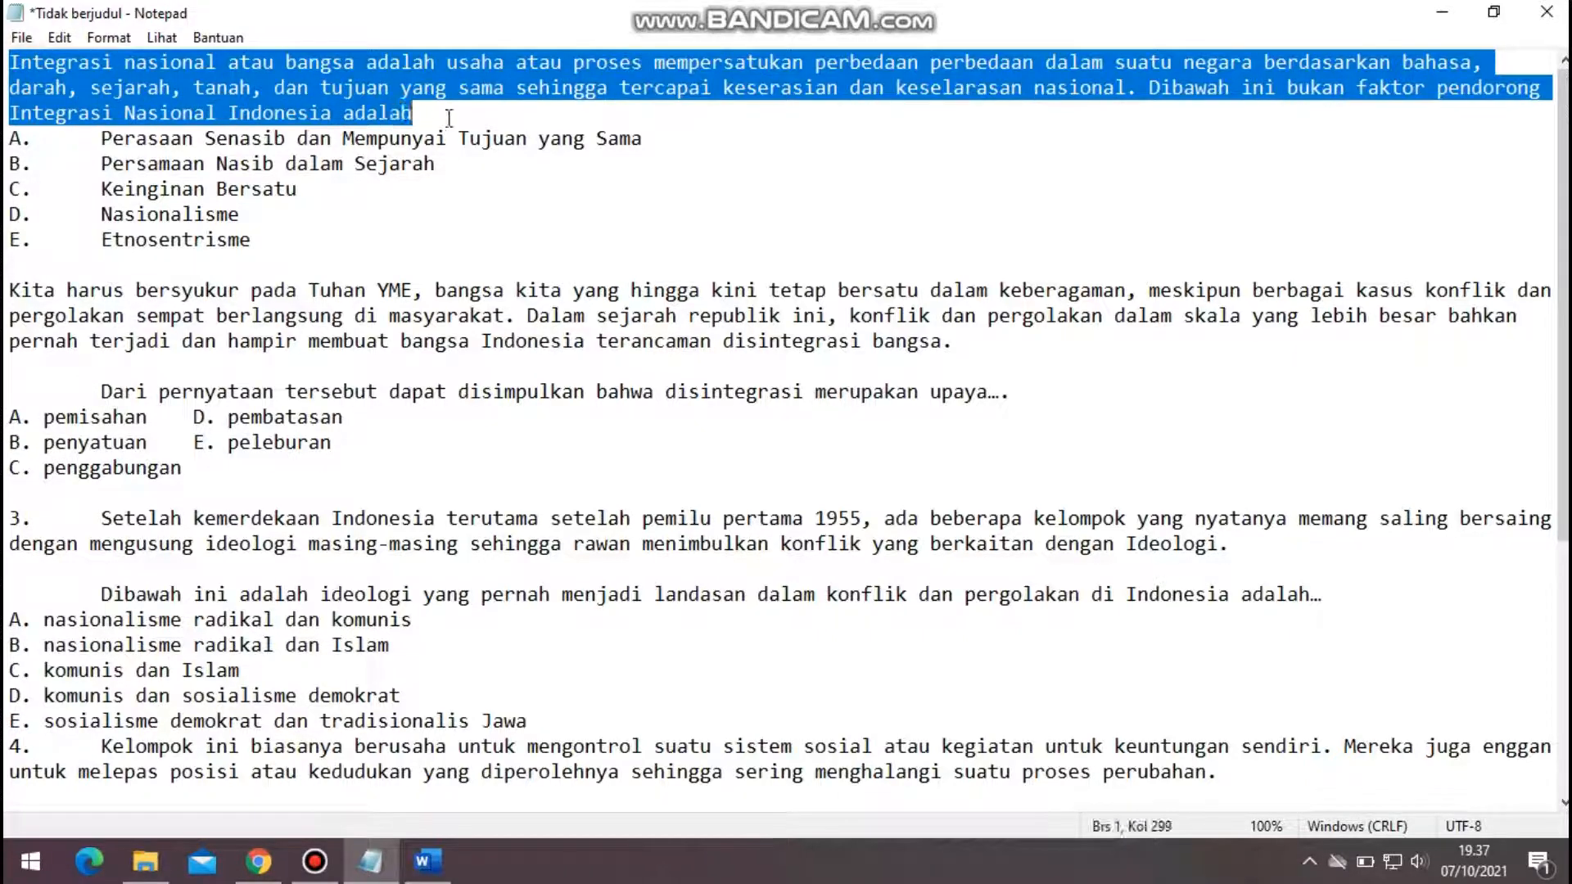
{"action": "left_click", "coordinate": [448, 118]}
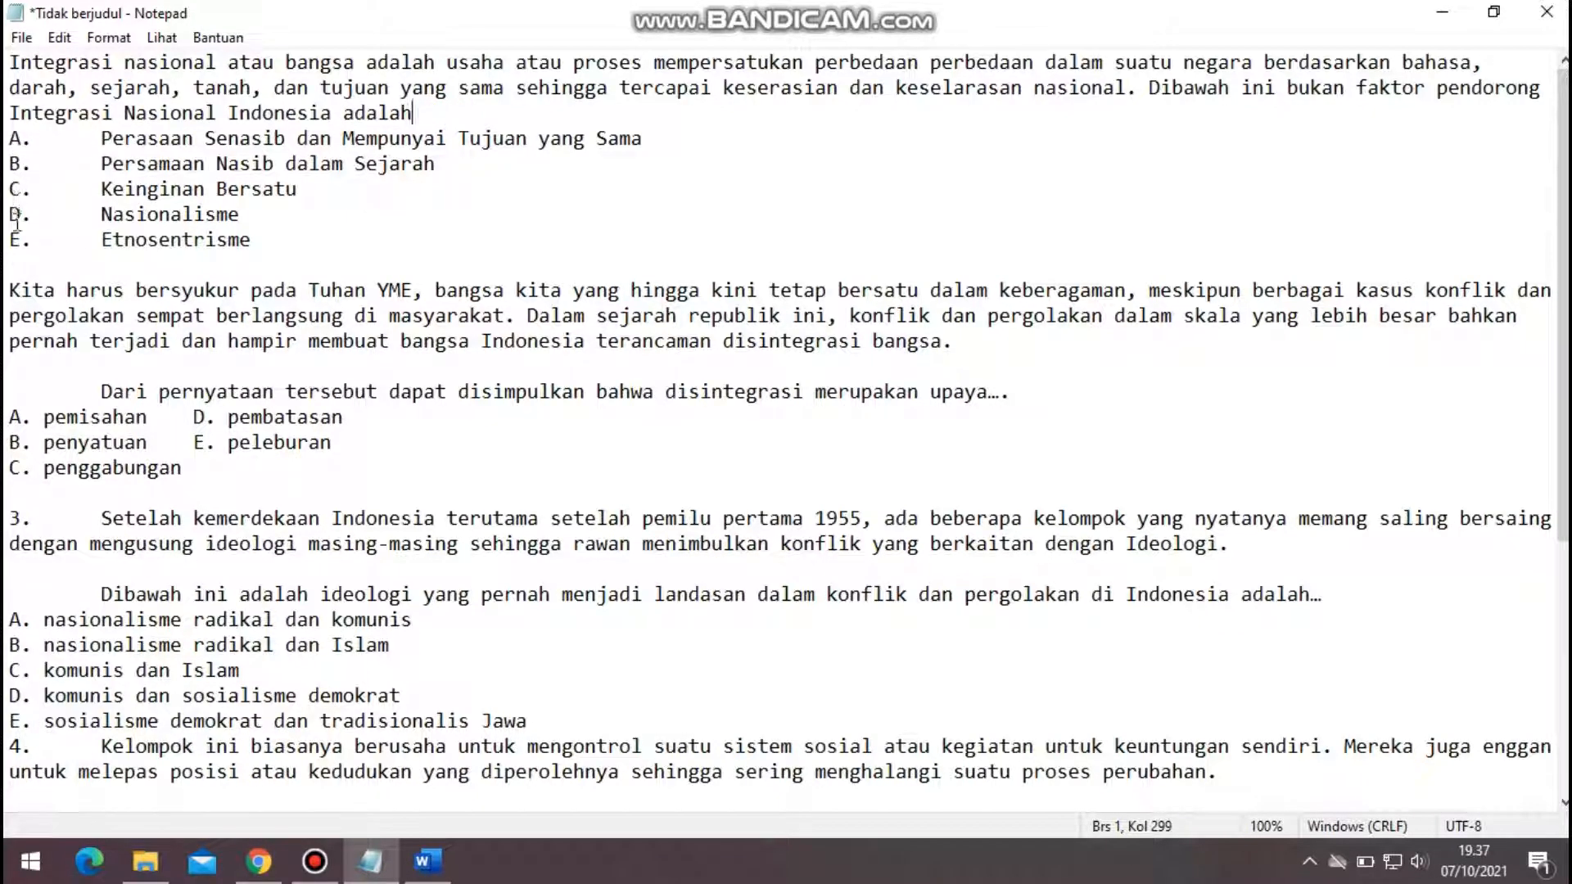
Look up question 1 in the Word document's answer key and add the line "ANSWER:E" below its options in Notepad.
{"action": "left_click", "coordinate": [54, 264]}
{"action": "type", "text": "a"}
{"action": "key", "text": "BackSpace"}
{"action": "type", "text": "ANSWER:"}
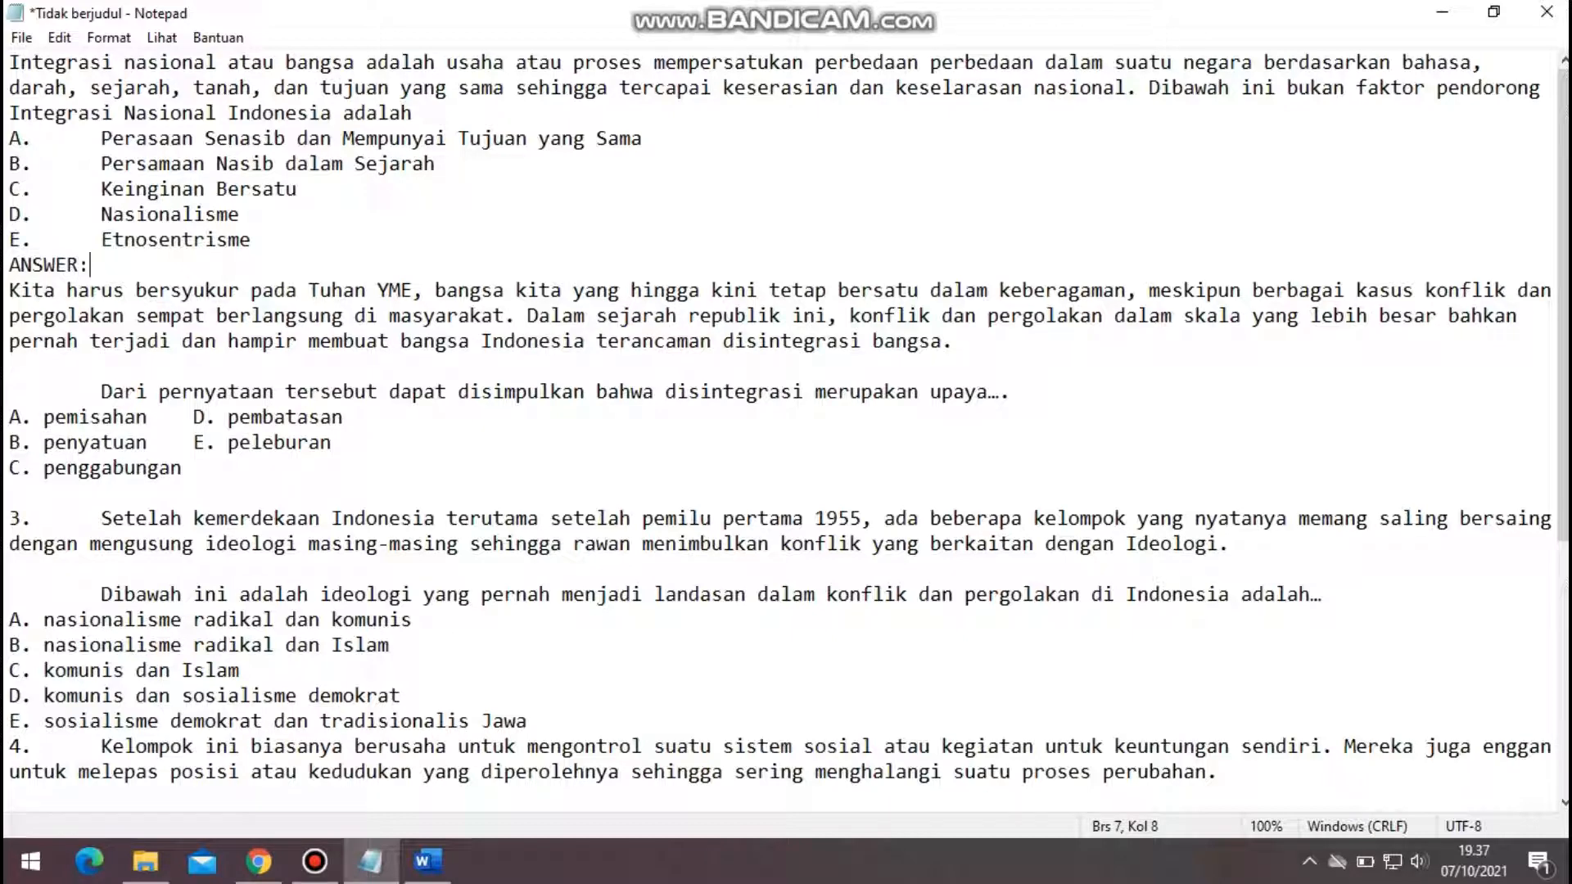
{"action": "left_click", "coordinate": [428, 860]}
{"action": "left_click_drag", "start_coordinate": [1563, 174], "coordinate": [1563, 714]}
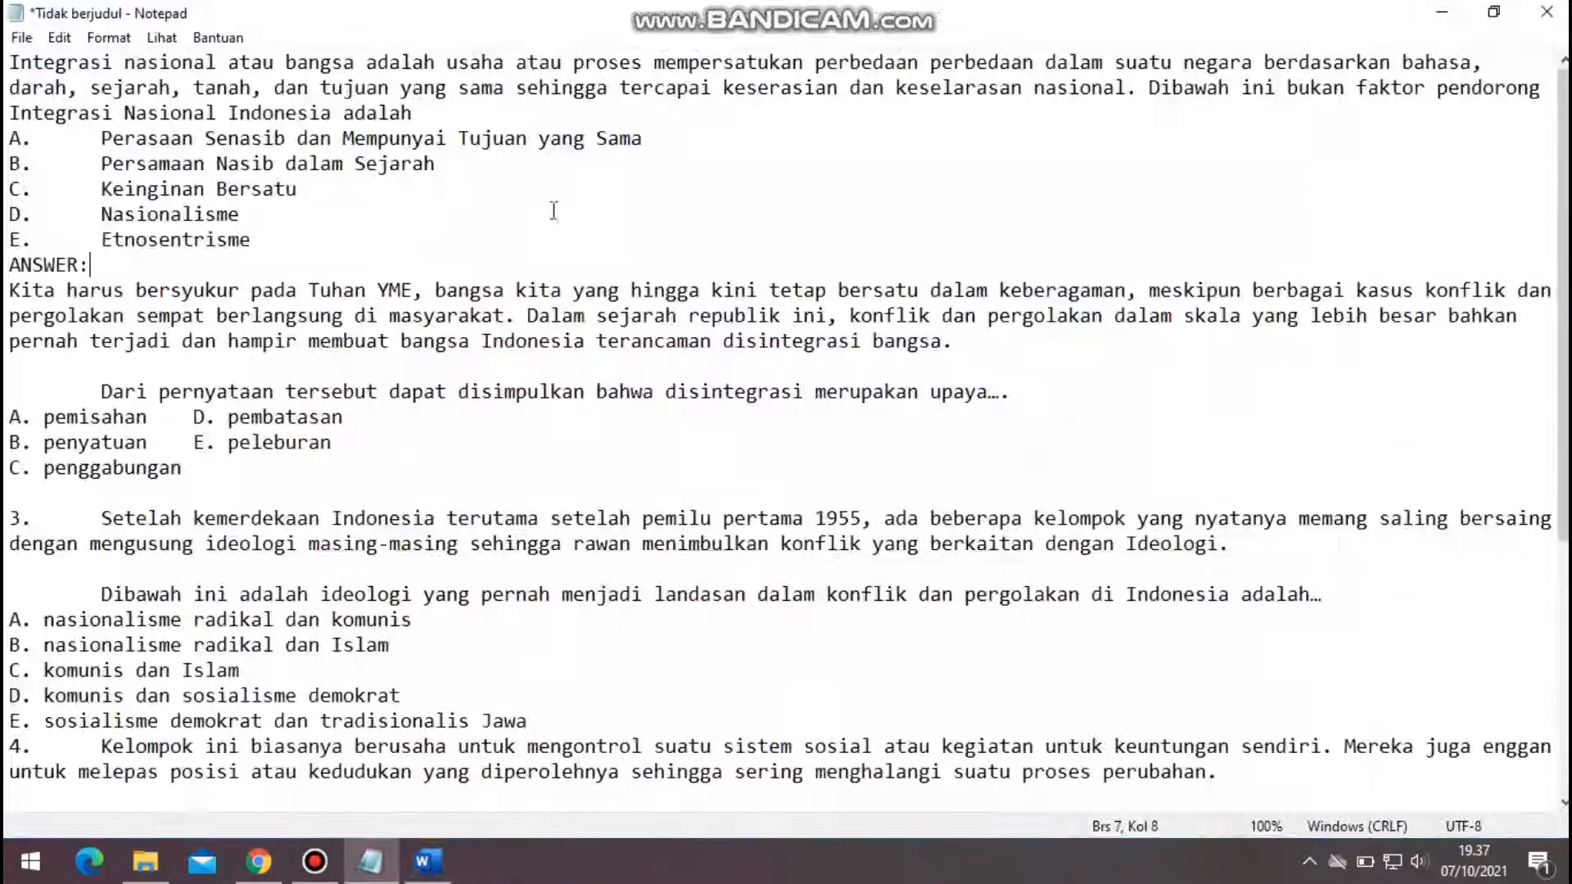
{"action": "left_click", "coordinate": [1443, 17]}
{"action": "type", "text": "ER:E"}
Join the sentence "Dari pernyataan tersebut" to the second question's paragraph and remove the ellipsis after "upaya".
{"action": "left_click_drag", "start_coordinate": [9, 290], "coordinate": [172, 467]}
{"action": "left_click", "coordinate": [196, 470]}
{"action": "left_click_drag", "start_coordinate": [209, 474], "coordinate": [19, 292]}
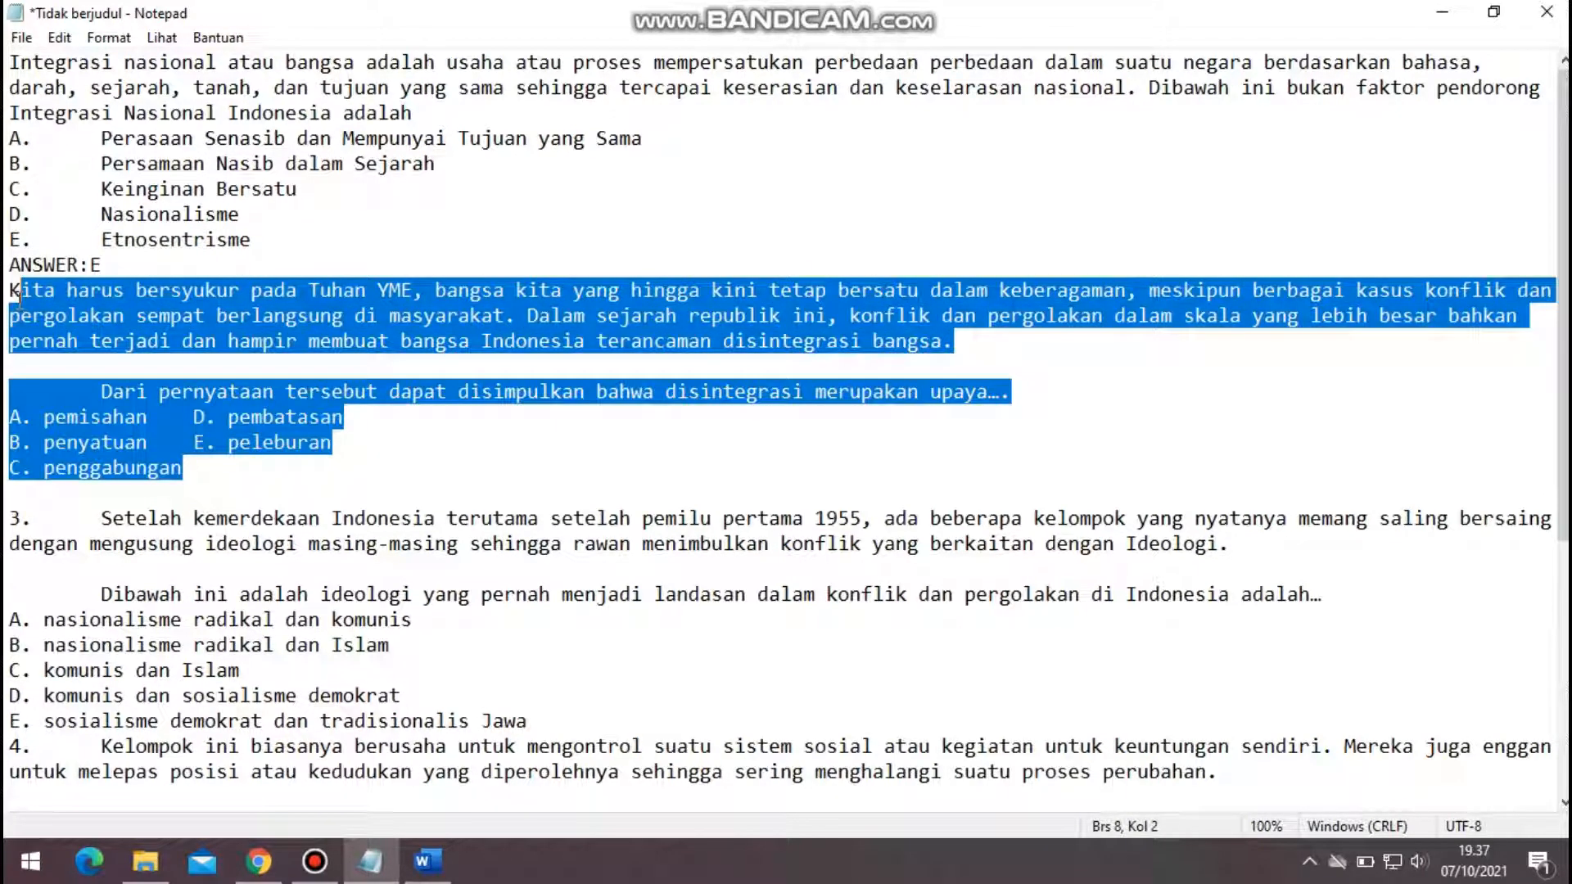
{"action": "left_click", "coordinate": [107, 385]}
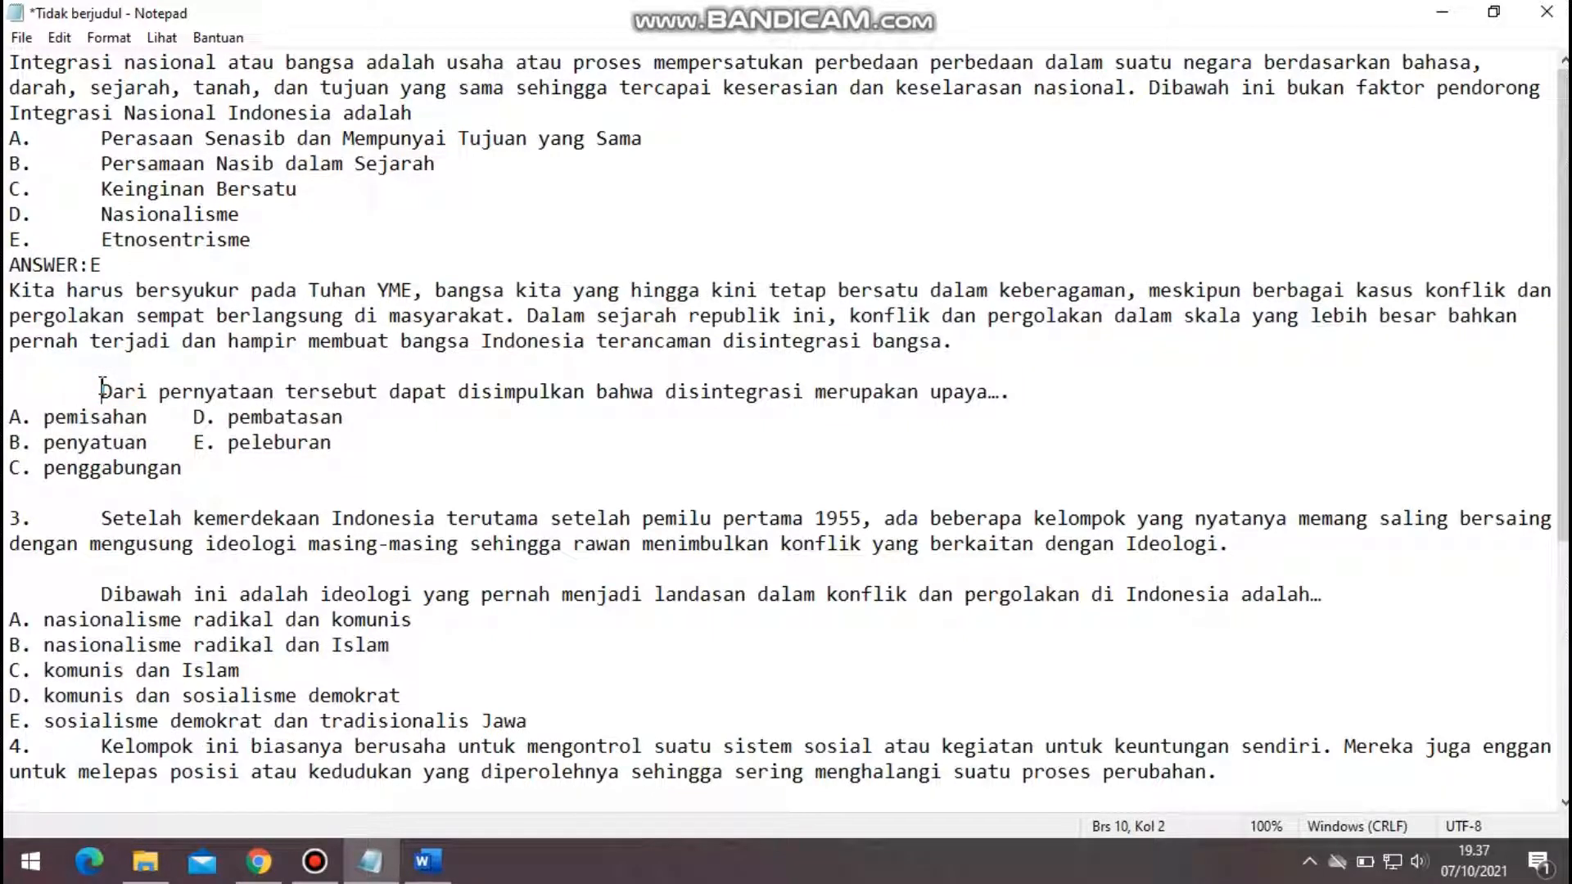
{"action": "key", "text": "BackSpace"}
{"action": "key", "text": "BackSpace"}
{"action": "key", "text": "BackSpace"}
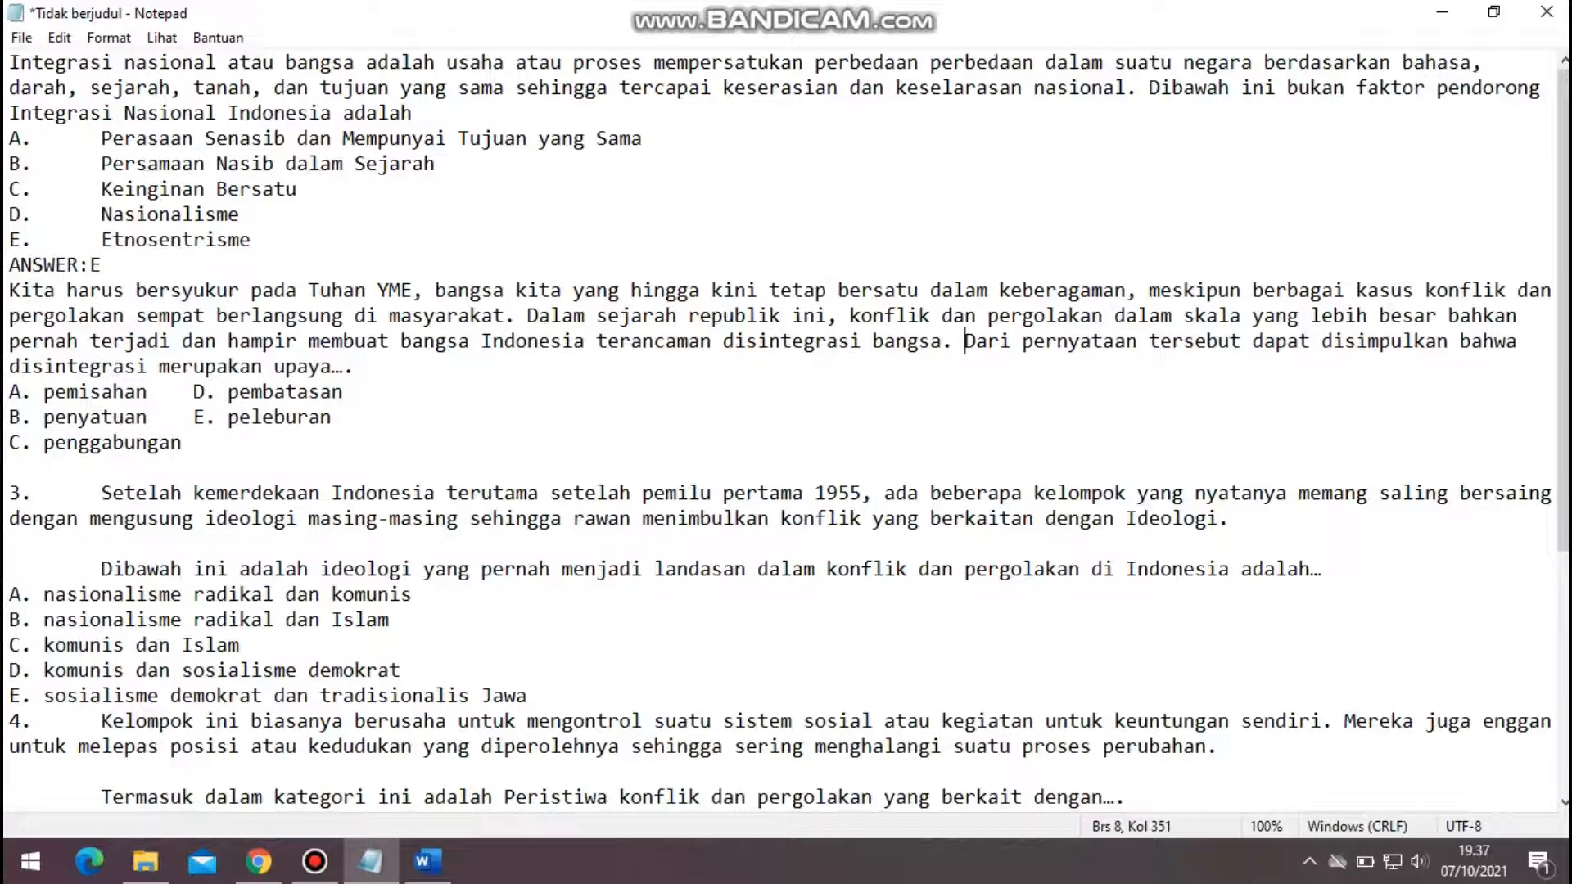
{"action": "left_click_drag", "start_coordinate": [361, 367], "coordinate": [335, 375]}
{"action": "key", "text": "BackSpace"}
Move option "D. pembatasan" of the second question onto its own line below "C. penggabungan".
{"action": "left_click_drag", "start_coordinate": [196, 391], "coordinate": [345, 394]}
{"action": "key", "text": "ctrl+c"}
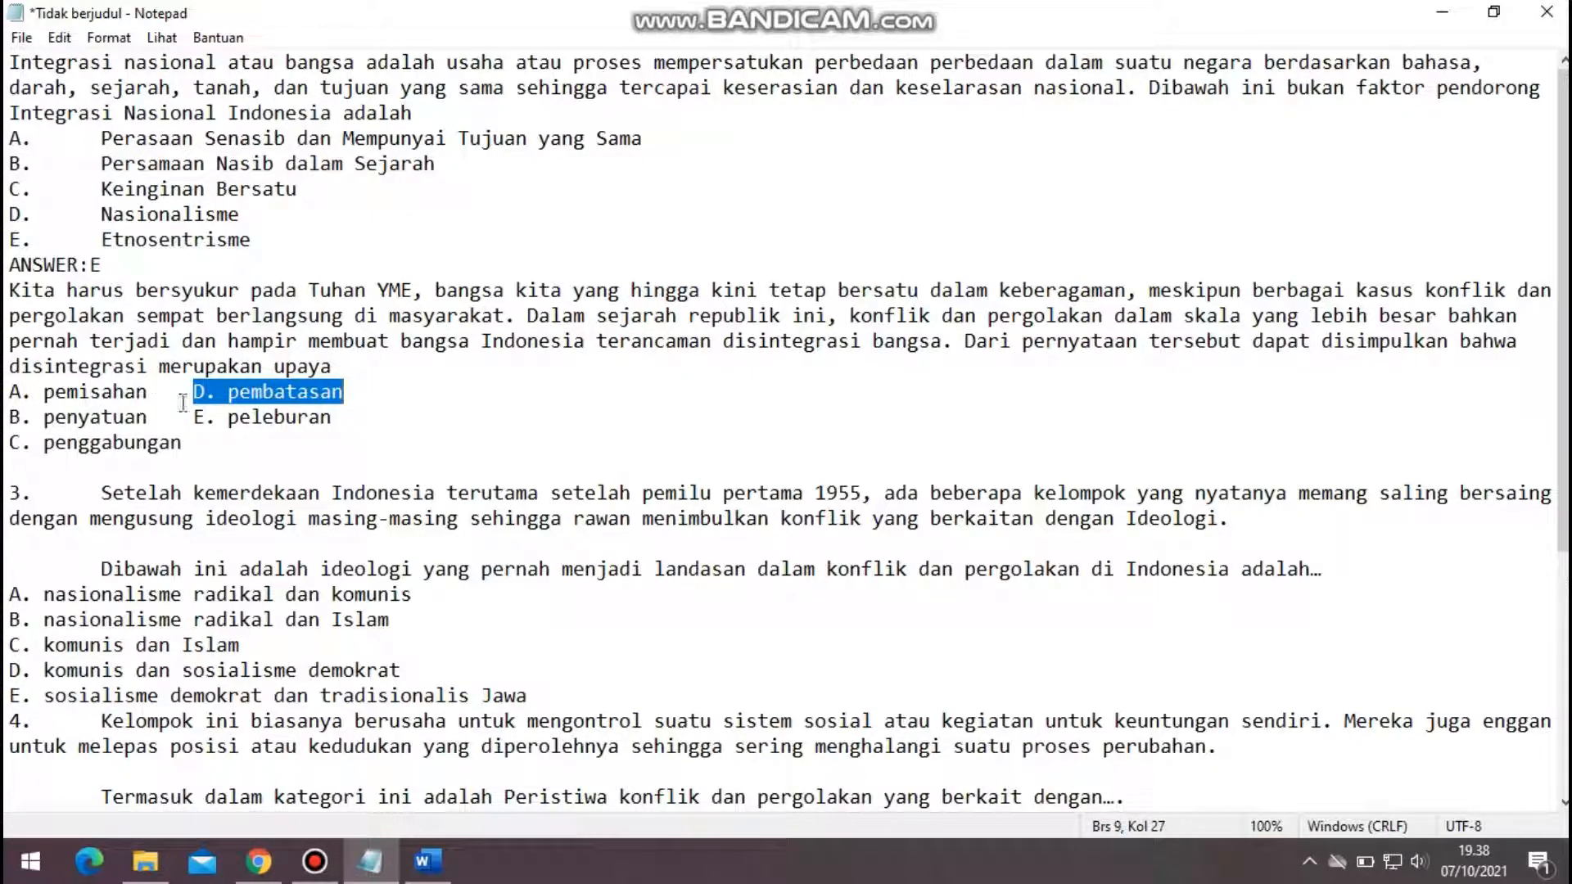
{"action": "key", "text": "BackSpace"}
{"action": "left_click", "coordinate": [203, 443]}
{"action": "key", "text": "Return"}
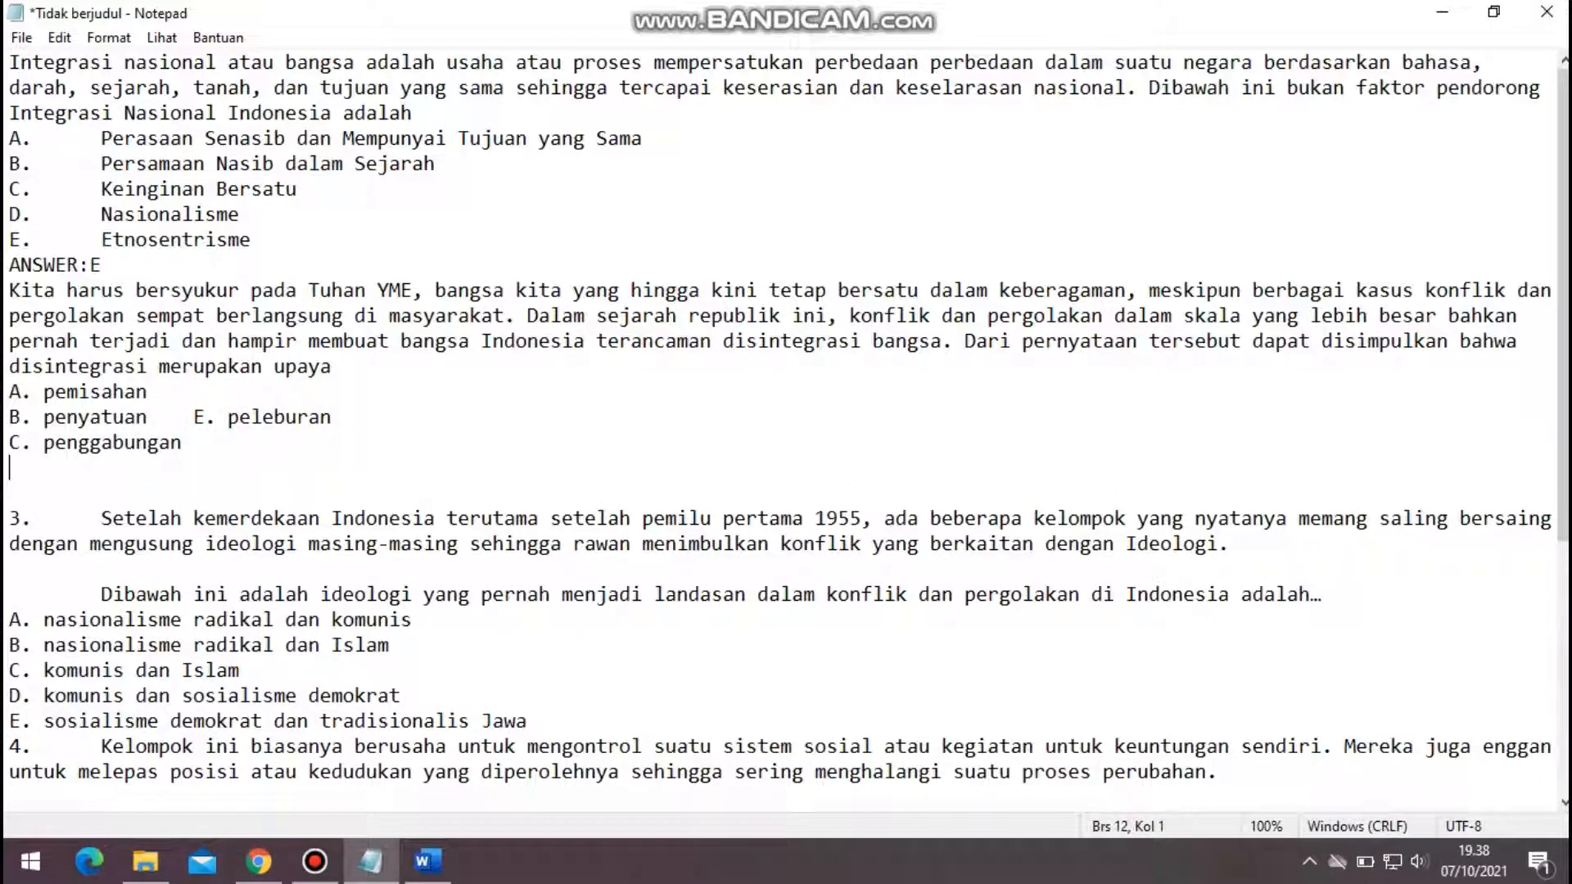
{"action": "key", "text": "ctrl+v"}
Move option "E. peleburan" onto its own line below "D. pembatasan".
{"action": "mouse_move", "coordinate": [200, 418]}
{"action": "left_mouse_down"}
{"action": "mouse_move", "coordinate": [339, 418]}
{"action": "mouse_move", "coordinate": [198, 417]}
{"action": "left_mouse_up"}
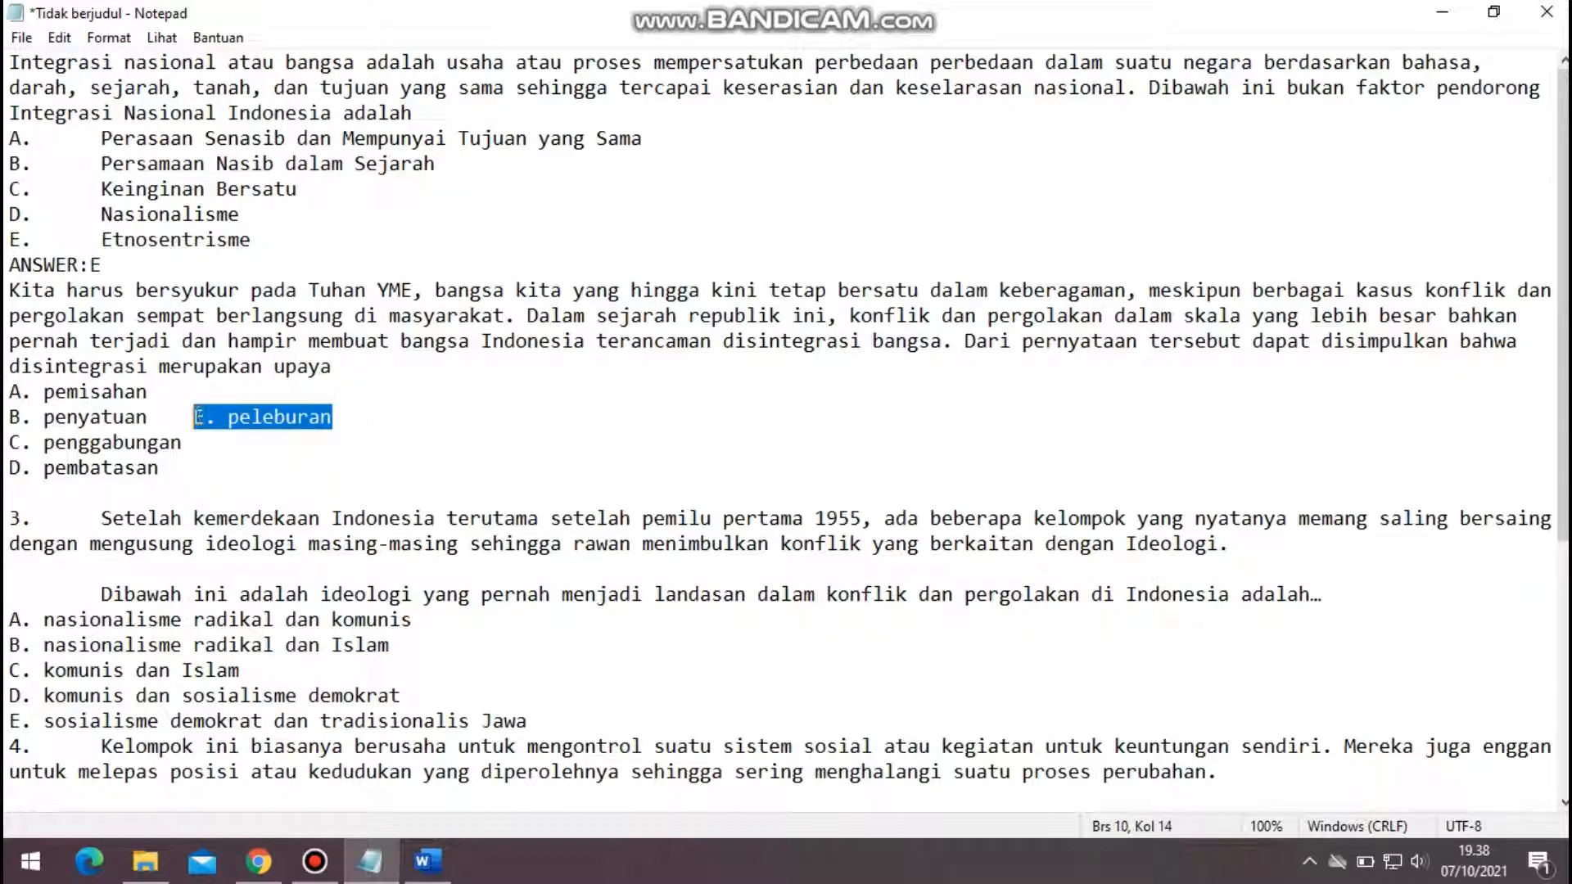
{"action": "key", "text": "ctrl+x"}
{"action": "left_click", "coordinate": [195, 467]}
{"action": "key", "text": "Return"}
{"action": "key", "text": "ctrl+v"}
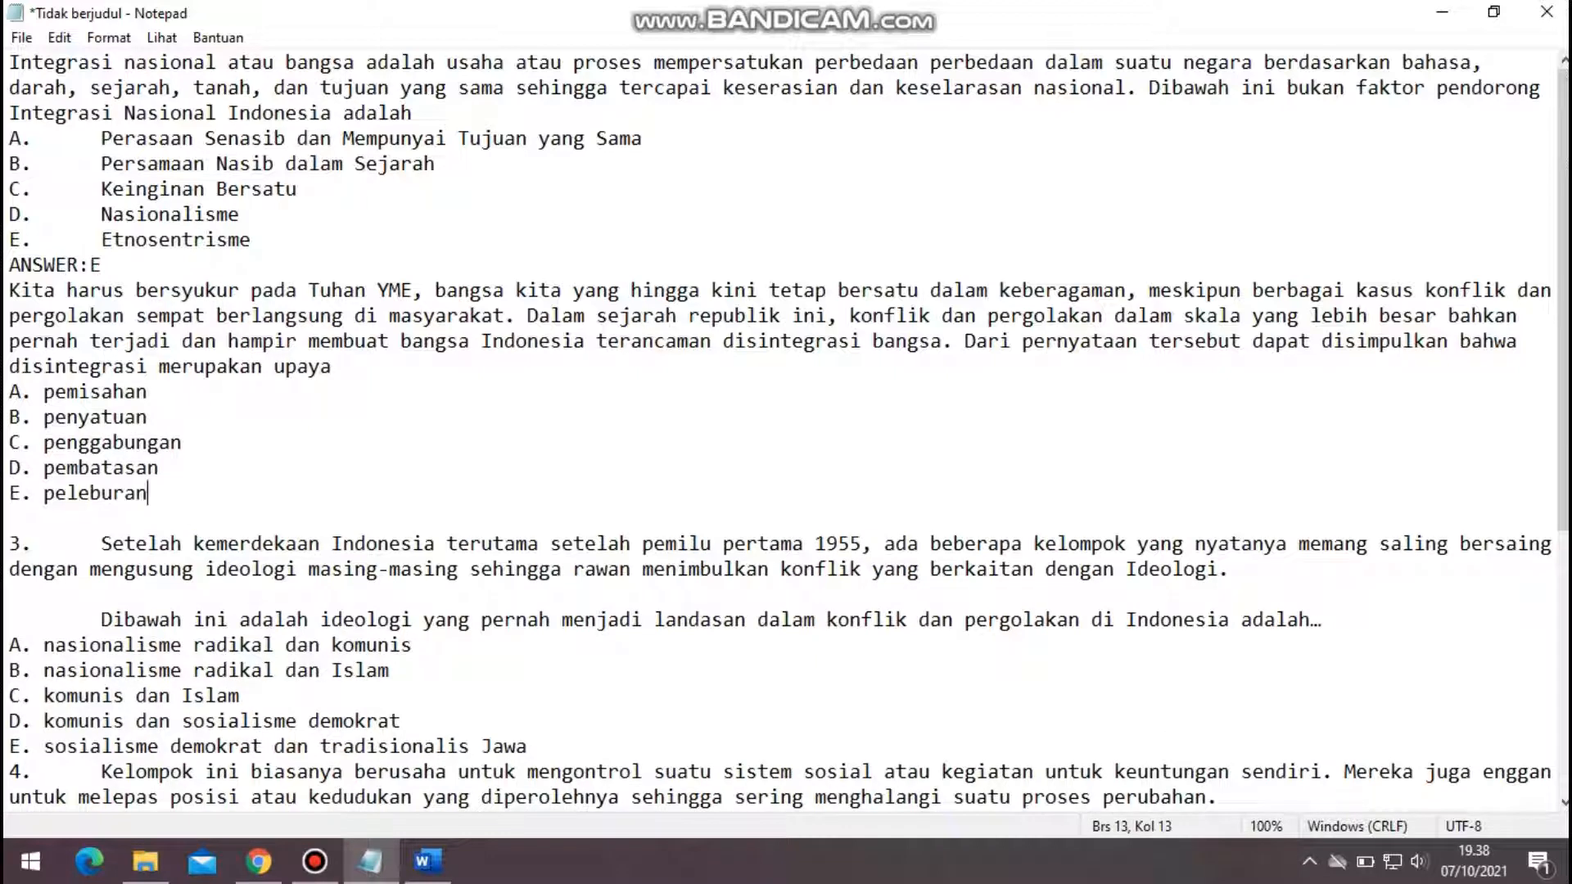
Add the line "ANSWER:A" below the second question's options, taking the letter from the Word answer key.
{"action": "key", "text": "Down"}
{"action": "type", "text": "ANSWER:"}
{"action": "key", "text": "BackSpace"}
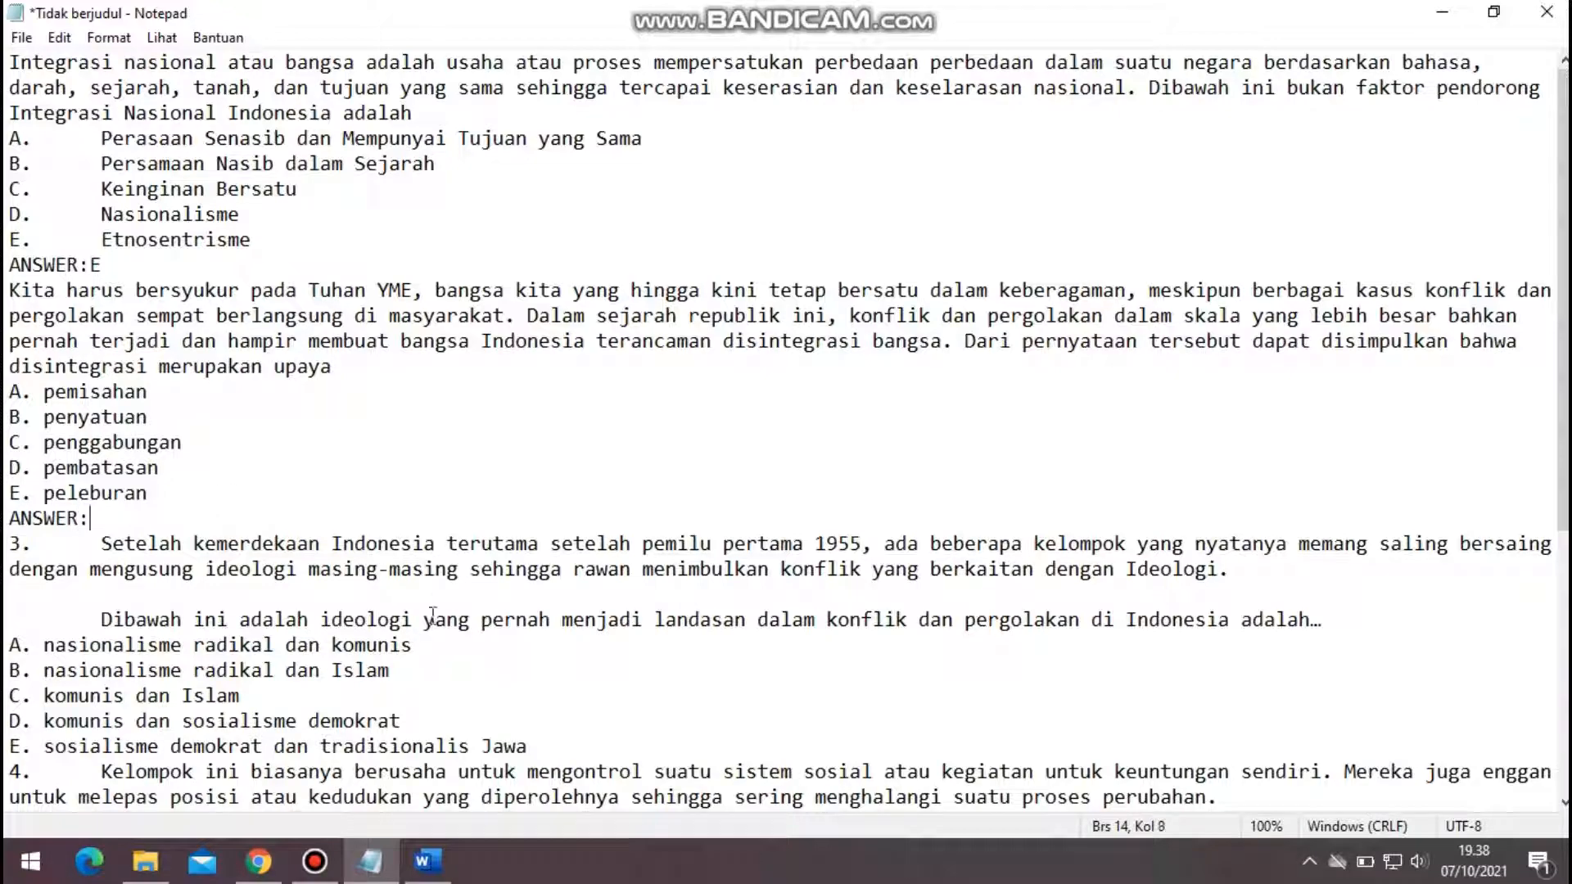
{"action": "left_click", "coordinate": [426, 870]}
{"action": "left_click", "coordinate": [425, 869]}
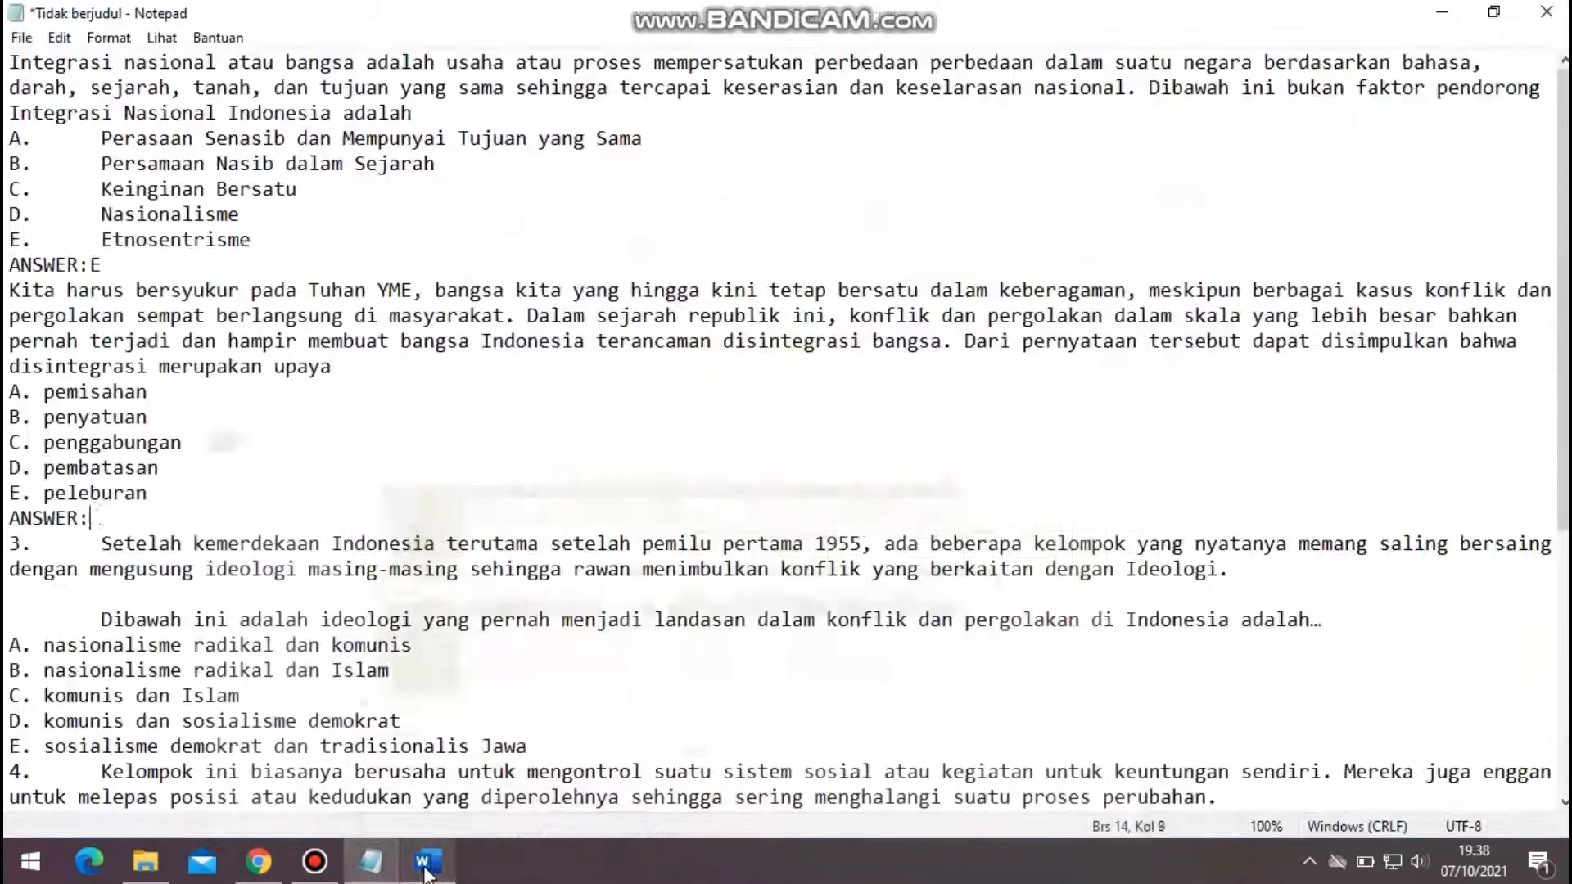
{"action": "type", "text": "A"}
Delete the number and the gap in front of the third question, "Setelah kemerdekaan Indonesia".
{"action": "left_click", "coordinate": [101, 545]}
{"action": "key", "text": "BackSpace"}
{"action": "key", "text": "BackSpace"}
{"action": "key", "text": "BackSpace"}
Join the sentence "Dibawah ini adalah ideologi" to the third question's paragraph and remove the ellipsis after its closing "adalah".
{"action": "left_click", "coordinate": [97, 622]}
{"action": "key", "text": "BackSpace"}
{"action": "key", "text": "BackSpace"}
{"action": "key", "text": "BackSpace"}
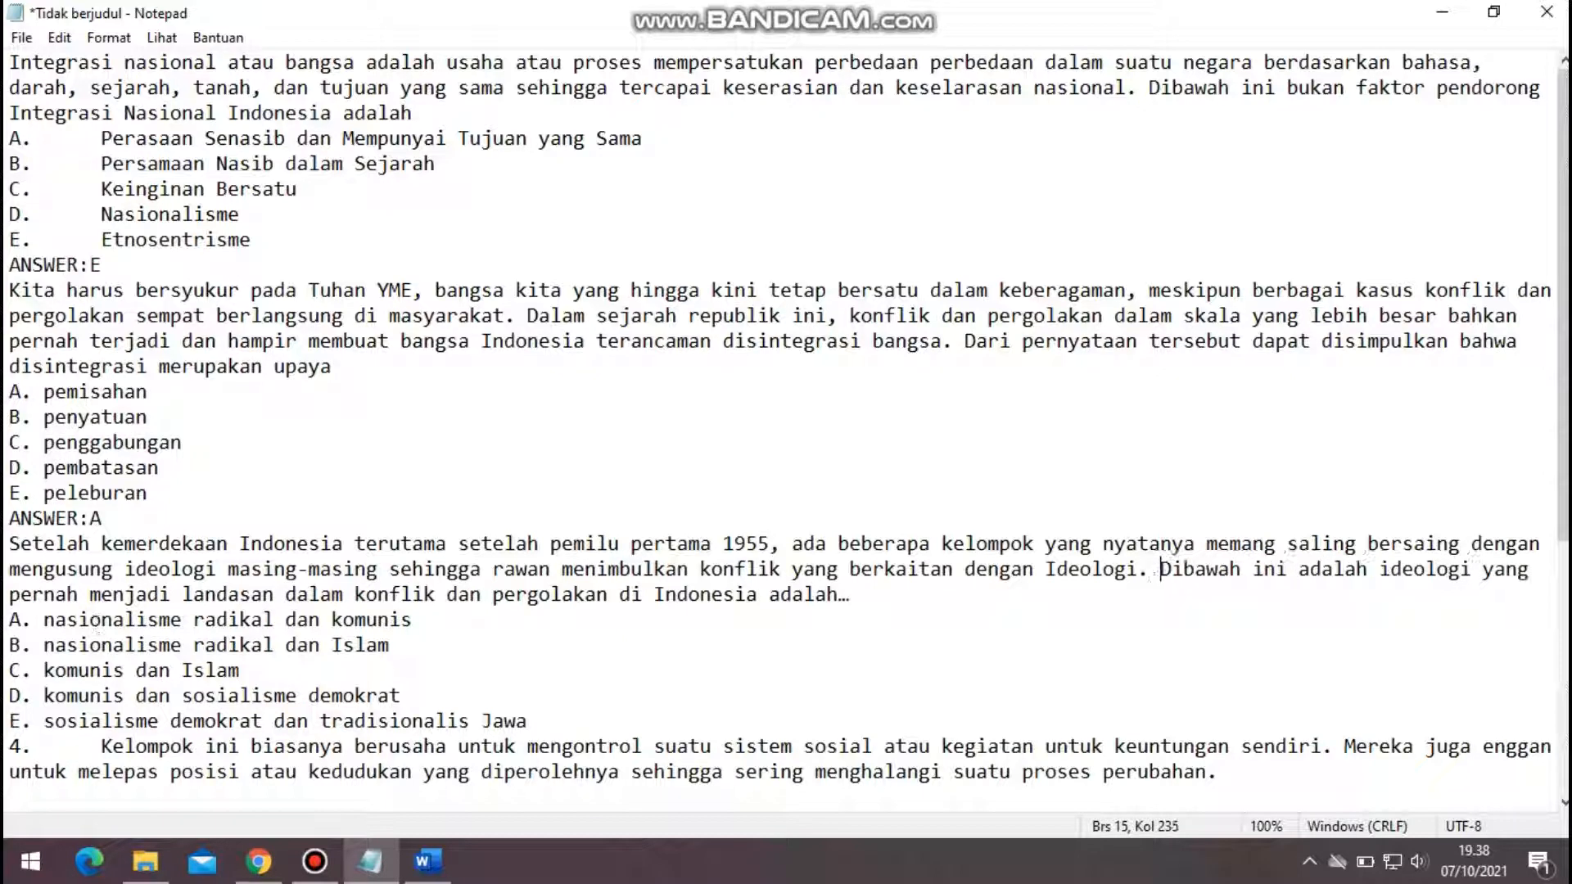
{"action": "left_click", "coordinate": [862, 593]}
{"action": "key", "text": "BackSpace"}
{"action": "key", "text": "BackSpace"}
{"action": "type", "text": "h"}
Add the line "ANSWER:C" below the third question's options, taking the letter from the Word answer key.
{"action": "left_click", "coordinate": [574, 720]}
{"action": "key", "text": "Return"}
{"action": "type", "text": "A"}
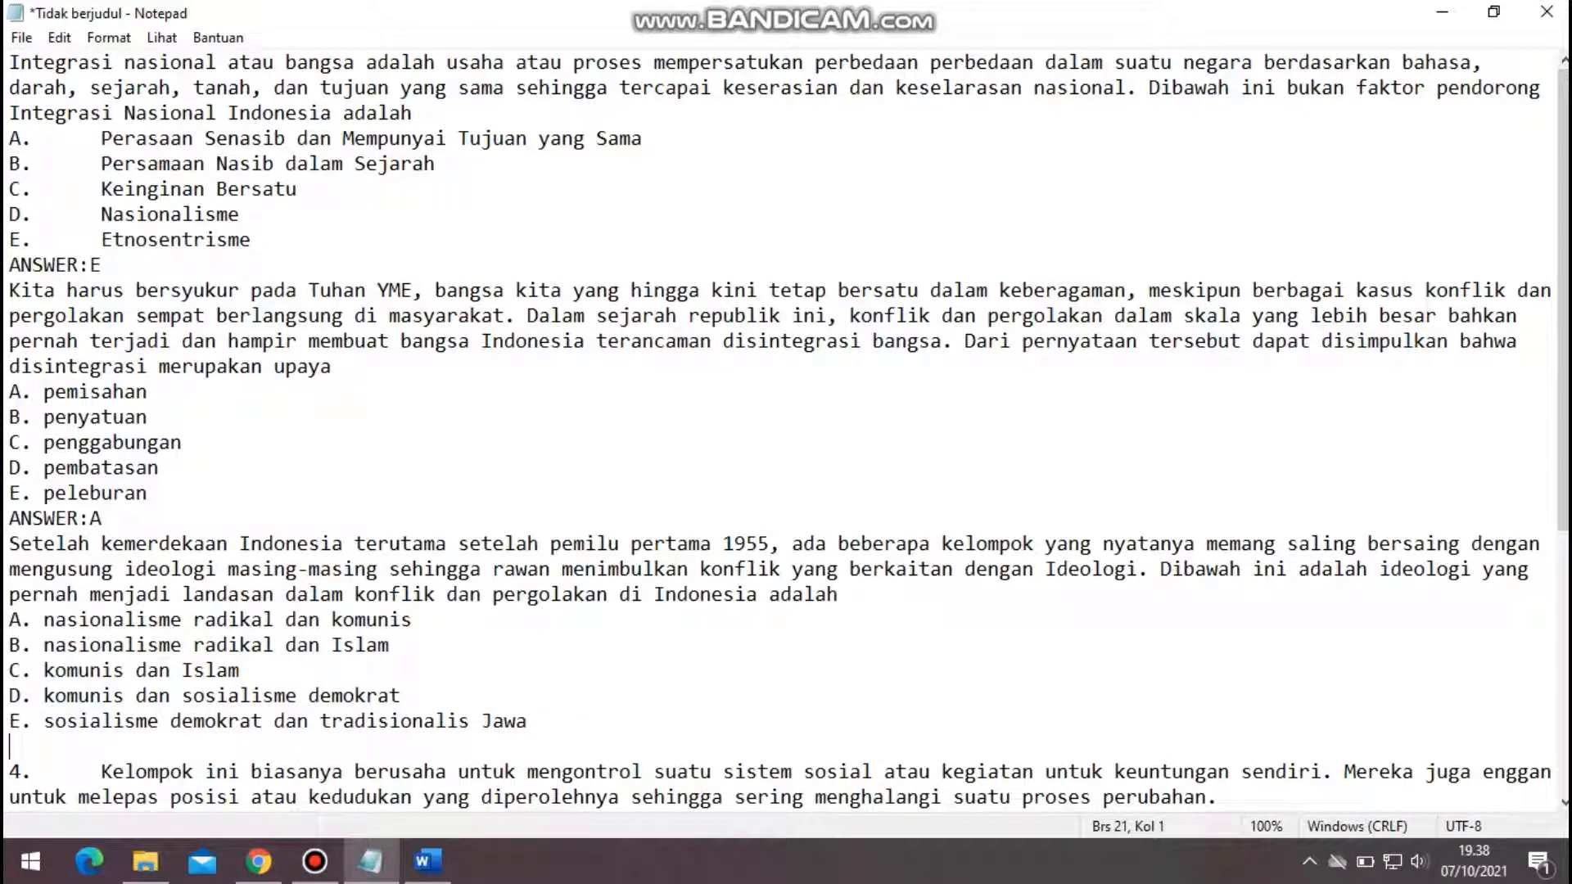
{"action": "type", "text": "NSWER:"}
{"action": "left_click", "coordinate": [419, 869]}
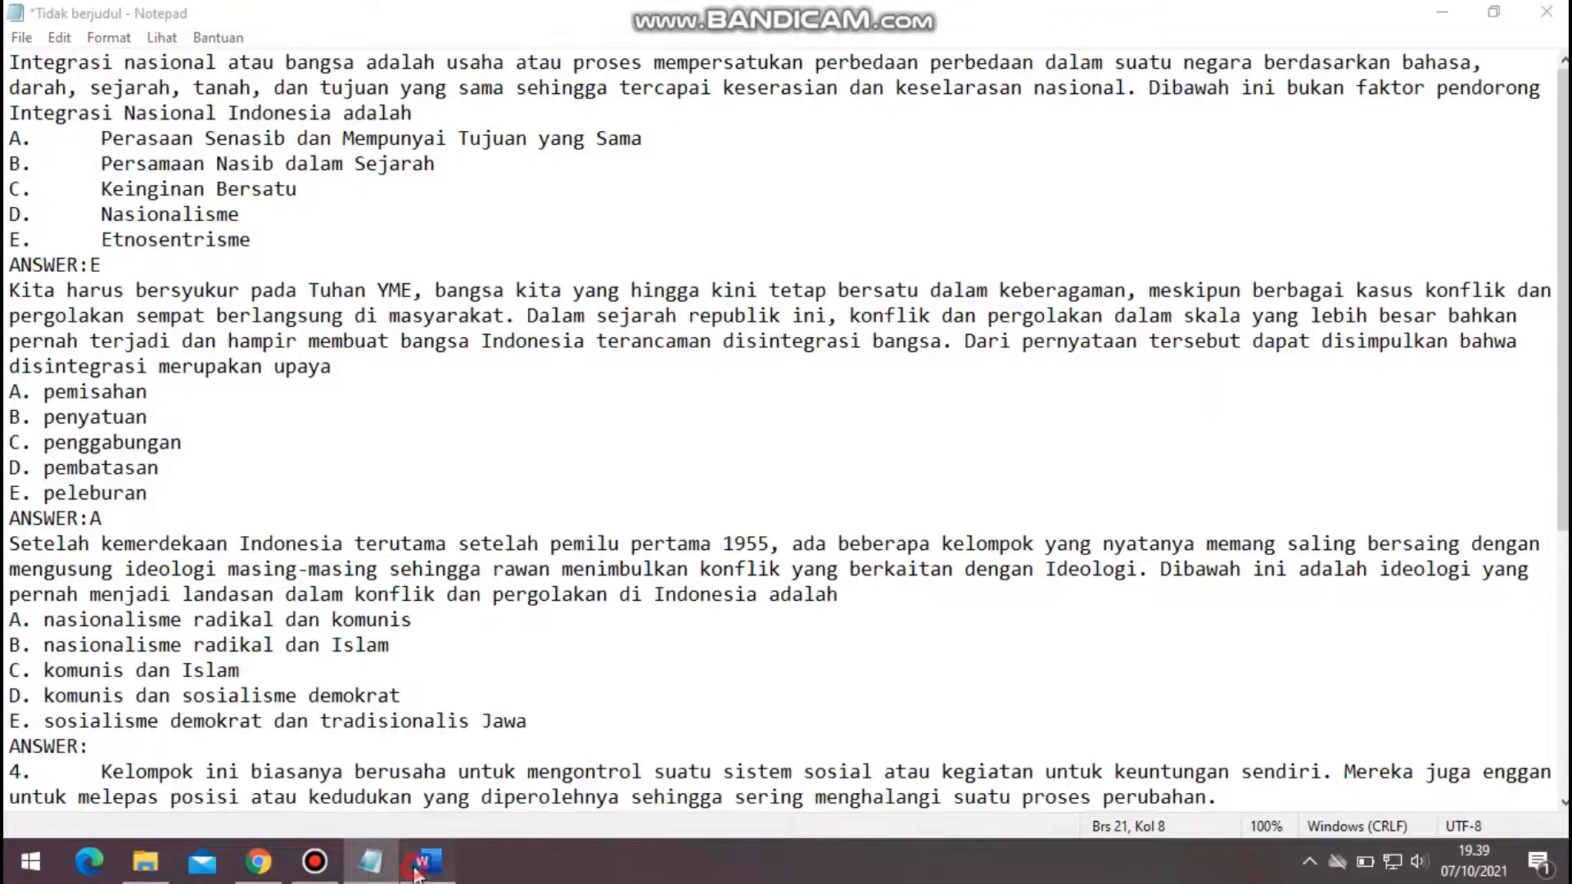
{"action": "left_click", "coordinate": [419, 869]}
{"action": "type", "text": ":C"}
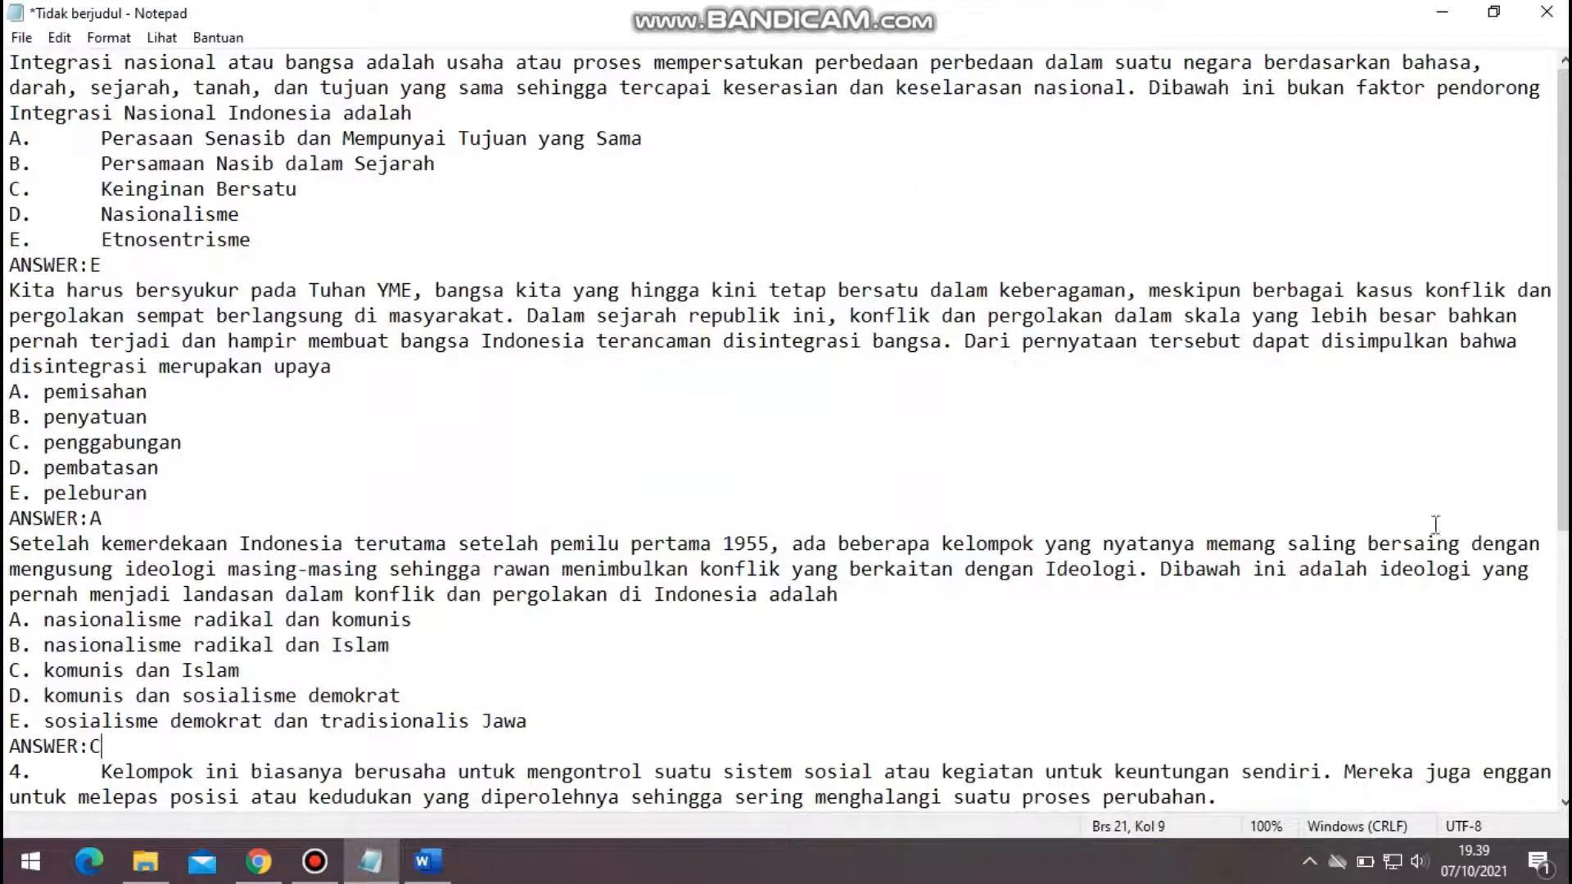
Delete the number and the gap in front of the fourth question, "Kelompok ini biasanya berusaha".
{"action": "left_click_drag", "start_coordinate": [1562, 332], "coordinate": [1563, 535]}
{"action": "left_click", "coordinate": [99, 445]}
{"action": "key", "text": "BackSpace"}
{"action": "key", "text": "BackSpace"}
{"action": "key", "text": "BackSpace"}
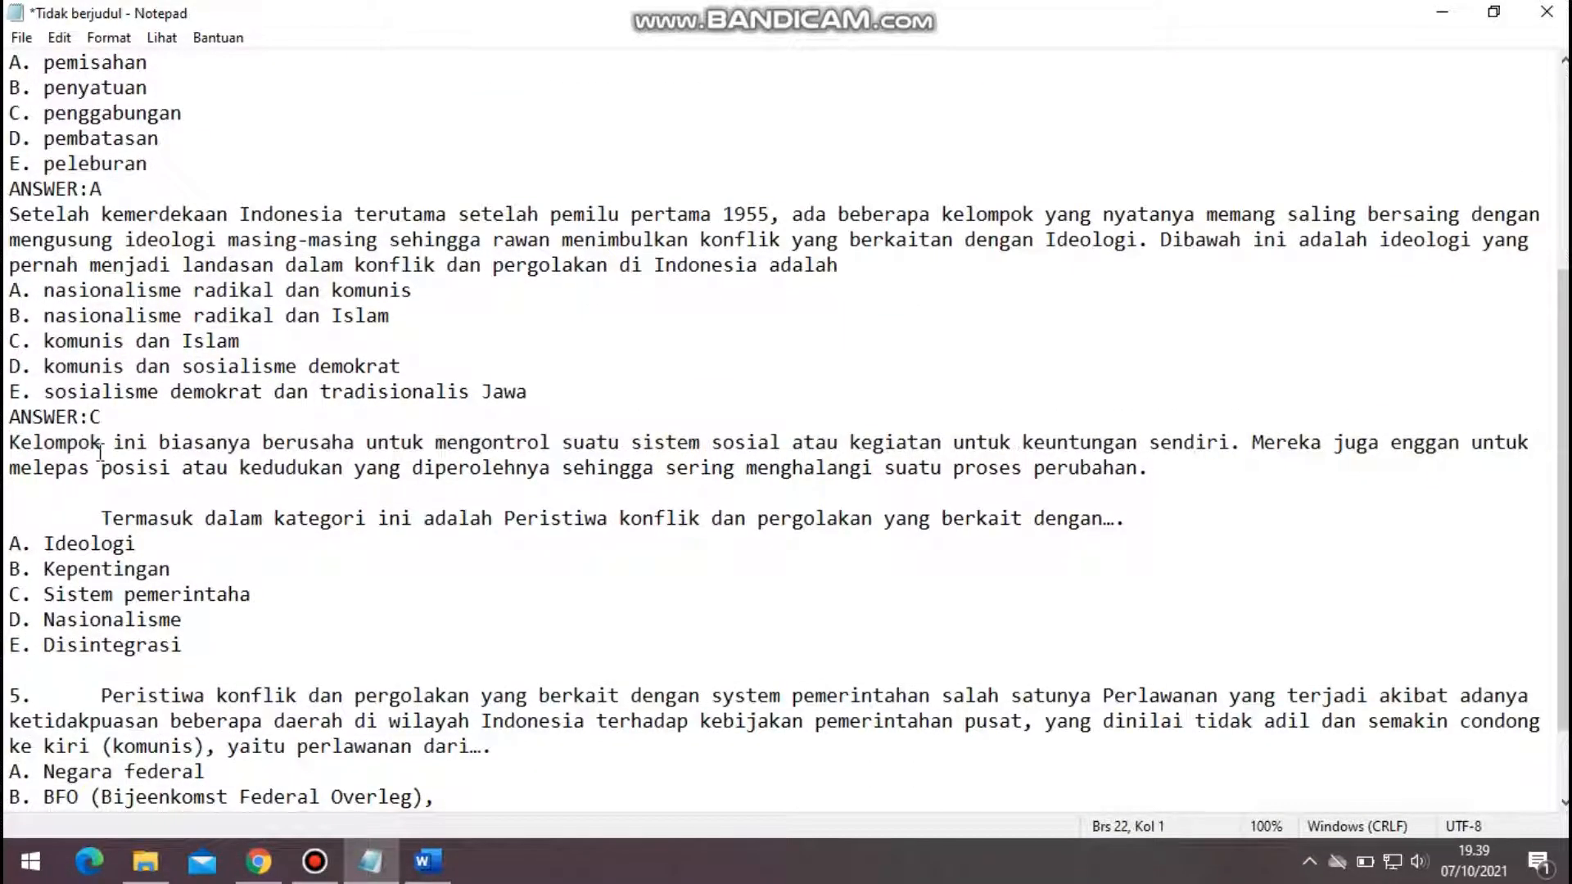
Join the sentence "Termasuk dalam kategori ini" to the fourth question's paragraph and remove the ellipsis after "dengan".
{"action": "left_click", "coordinate": [100, 518]}
{"action": "key", "text": "BackSpace"}
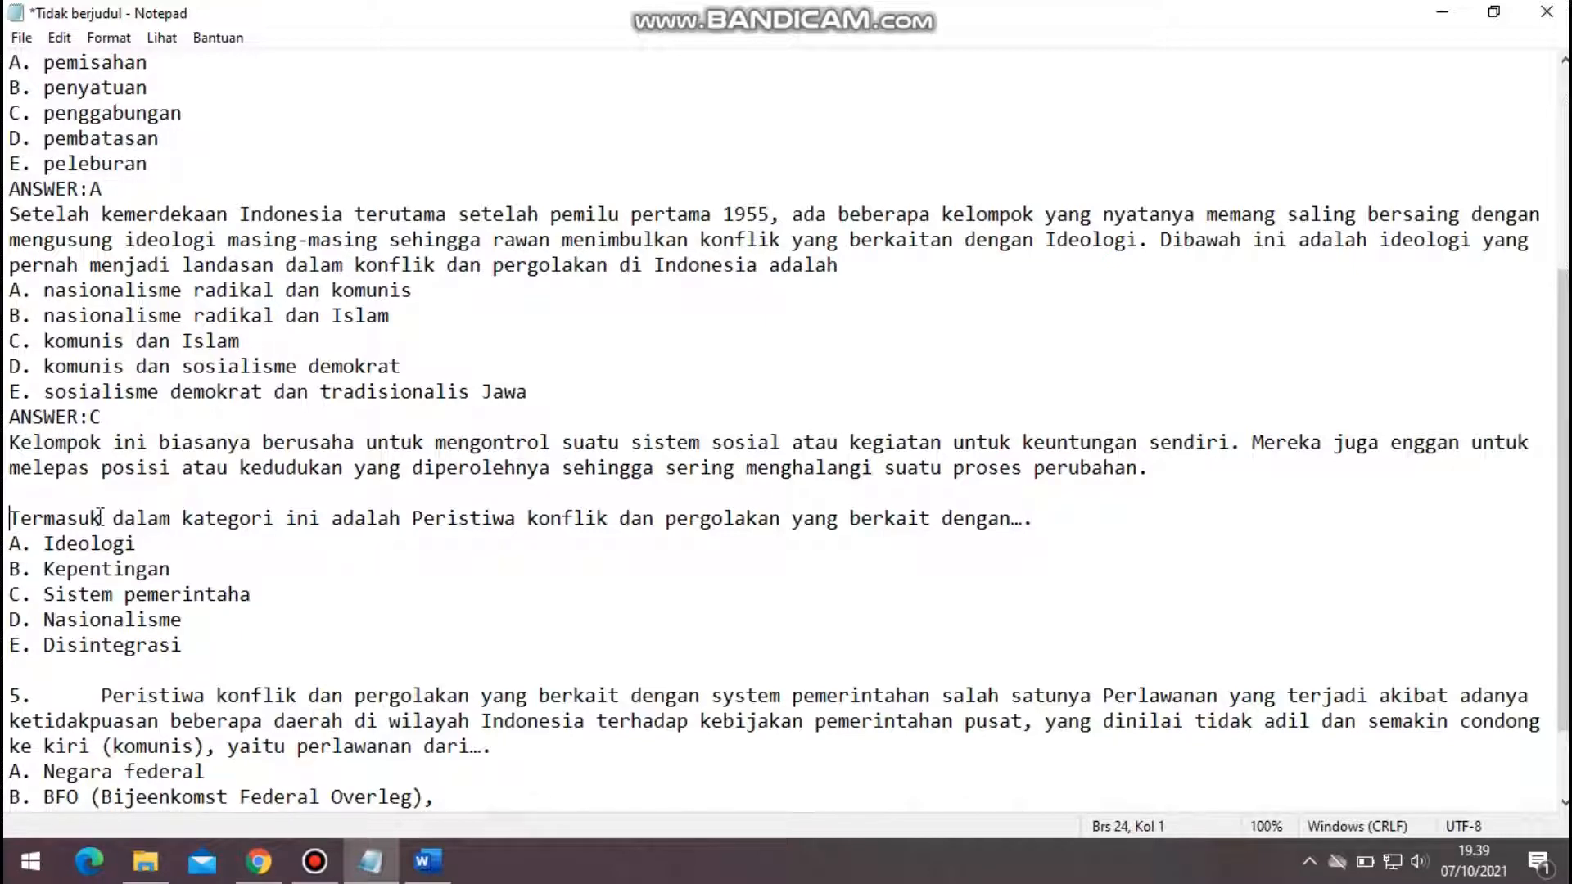
{"action": "key", "text": "BackSpace"}
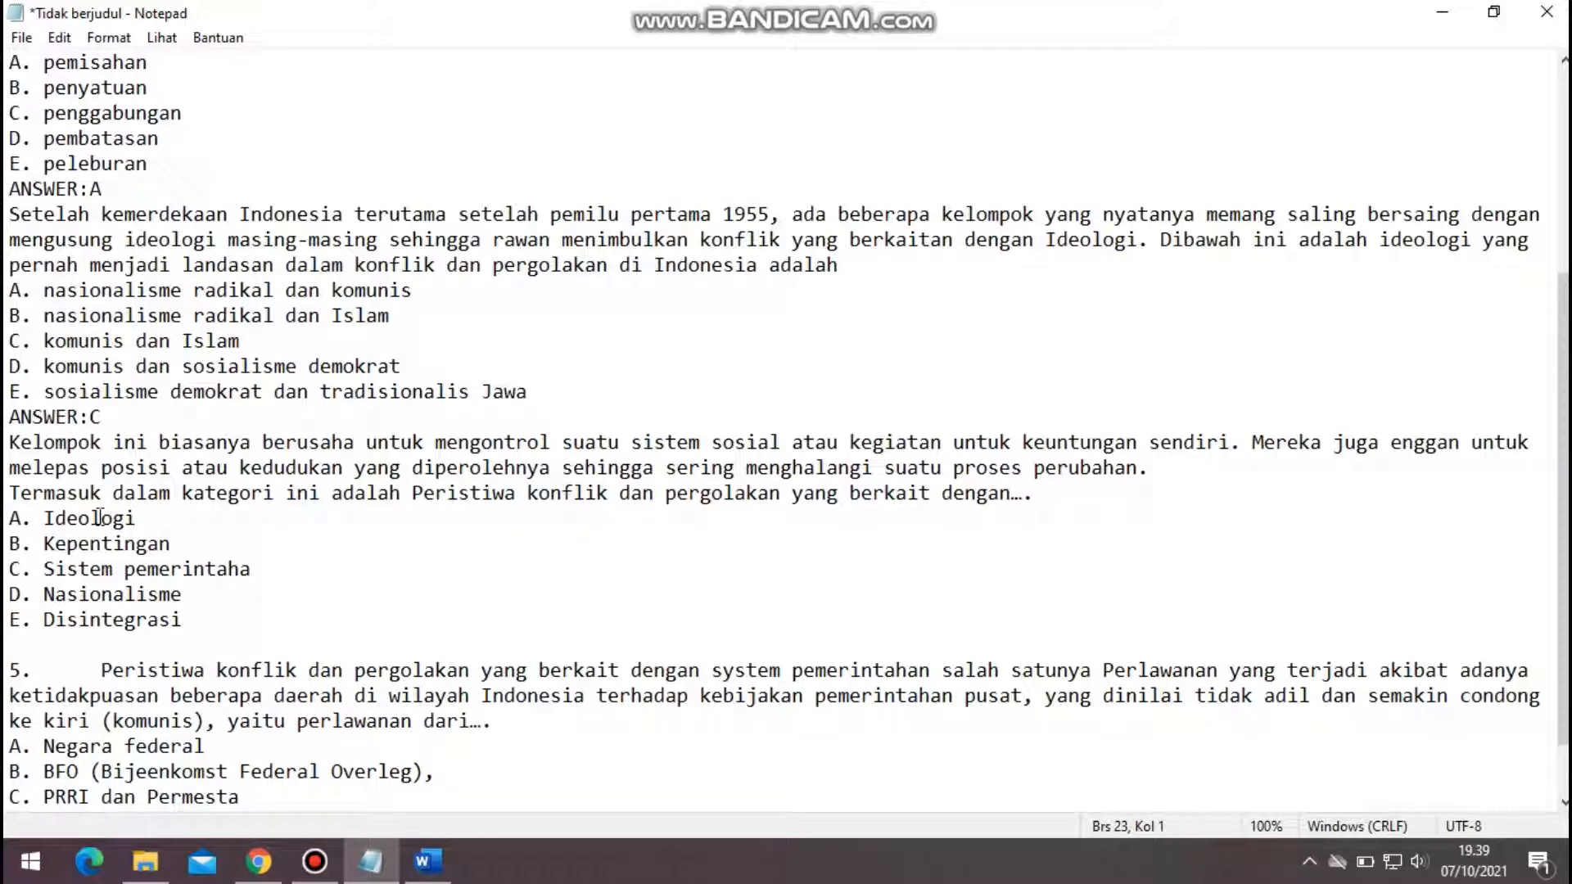
{"action": "key", "text": "BackSpace"}
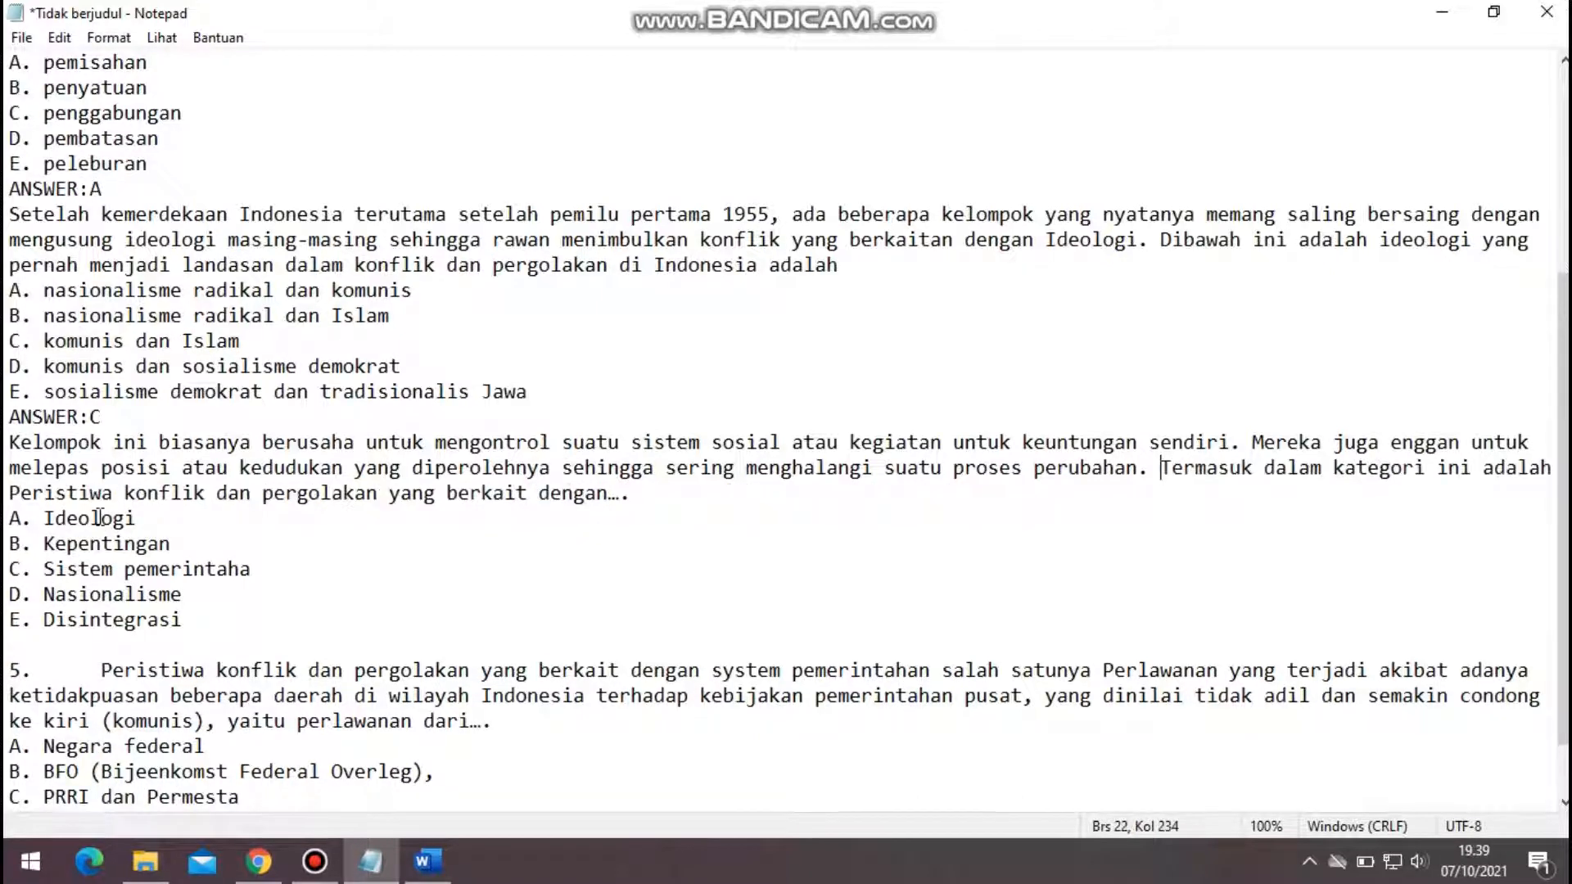
{"action": "left_click", "coordinate": [658, 492]}
{"action": "key", "text": "BackSpace"}
{"action": "key", "text": "BackSpace"}
Add the line "ANSWER:B" below the fourth question's options, taking the letter from the Word answer key.
{"action": "left_click", "coordinate": [218, 620]}
{"action": "key", "text": "Return"}
{"action": "type", "text": "A"}
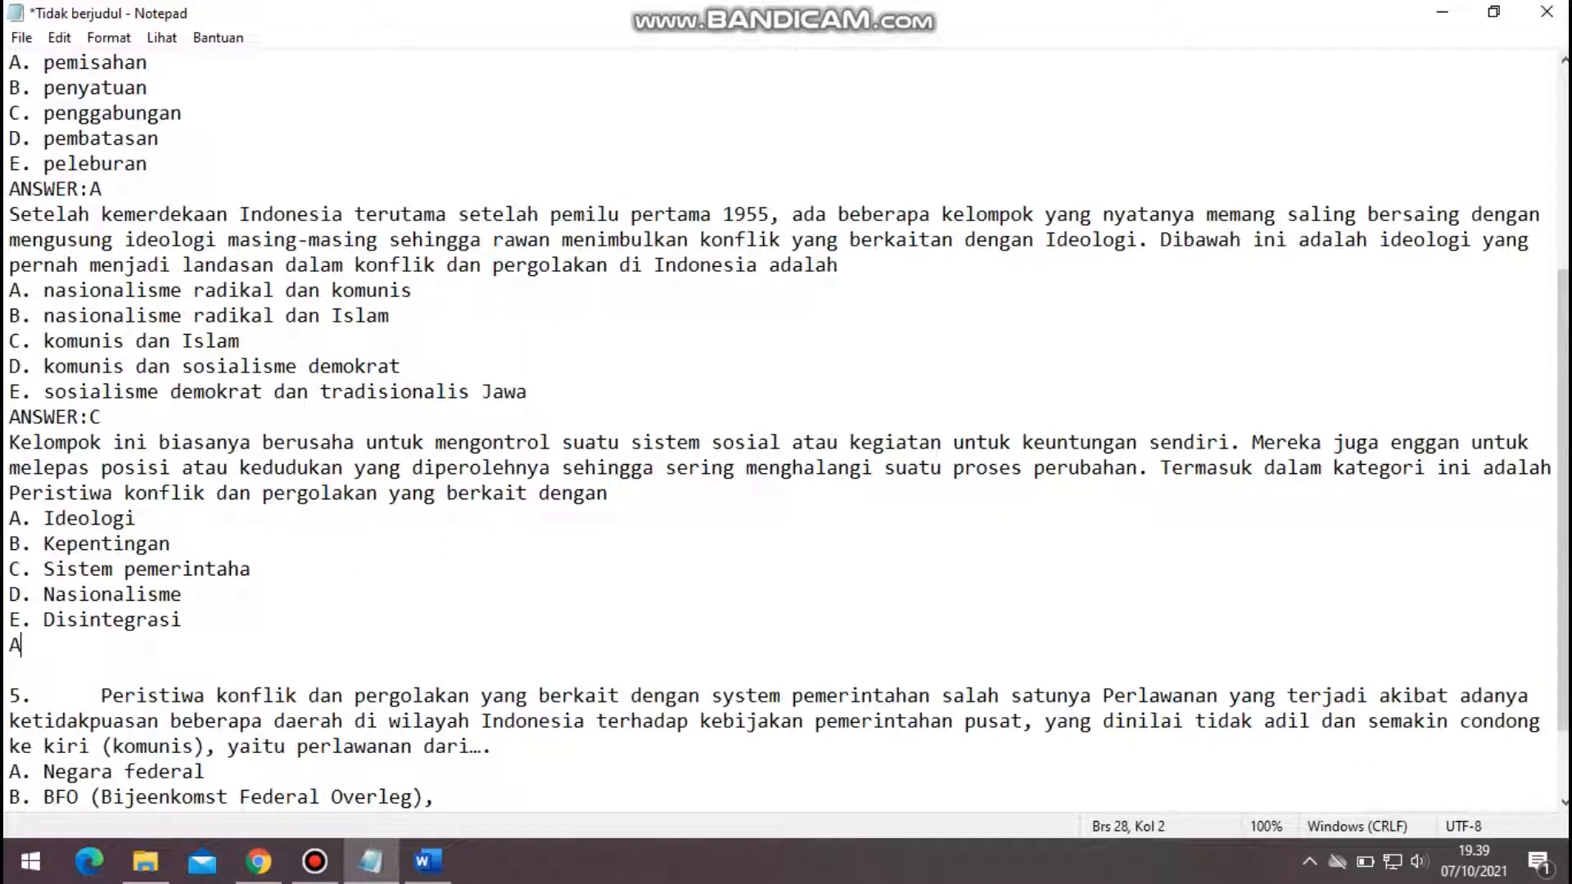
{"action": "type", "text": "NSWER:"}
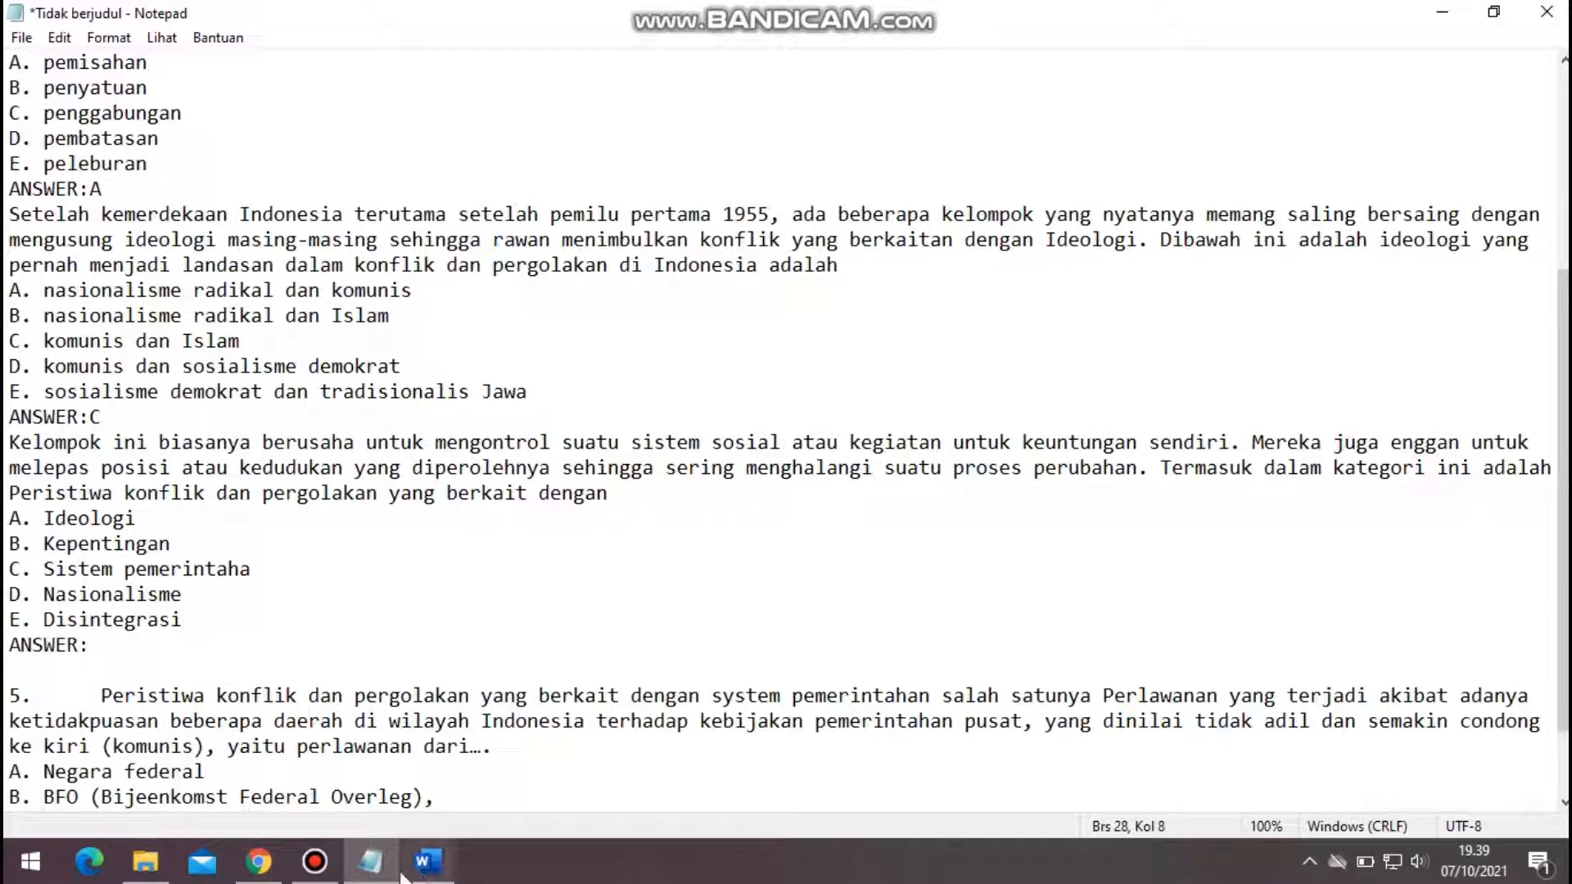
{"action": "left_click", "coordinate": [421, 855]}
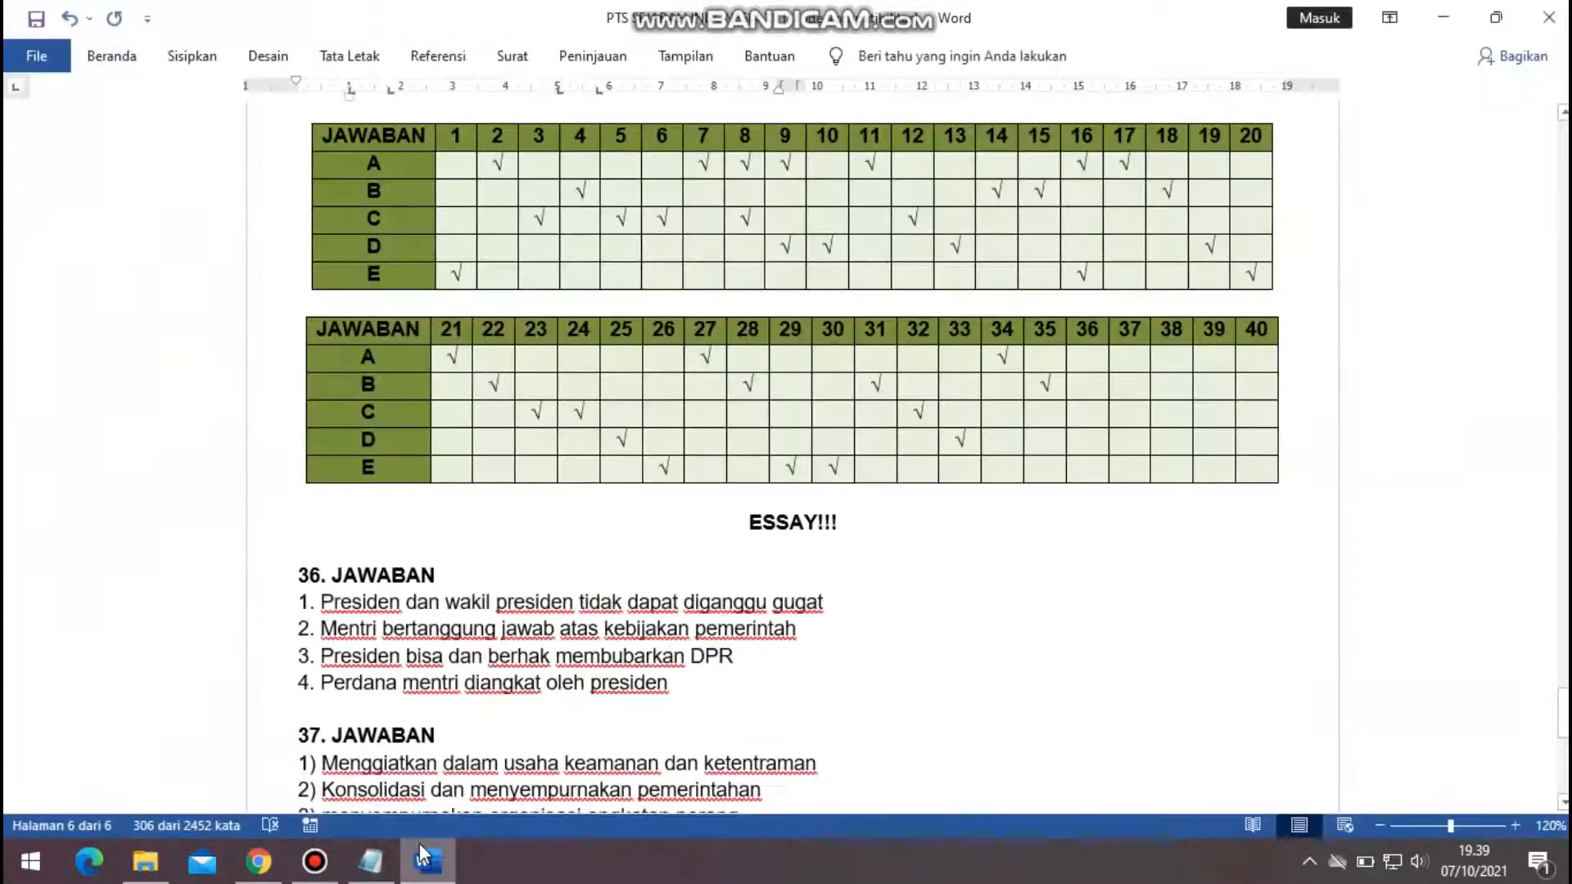
{"action": "type", "text": ":"}
{"action": "left_click", "coordinate": [420, 843]}
{"action": "type", "text": "B"}
Delete the blank line, the number and the gap in front of the fifth question, "Peristiwa konflik dan pergolakan".
{"action": "key", "text": "Down"}
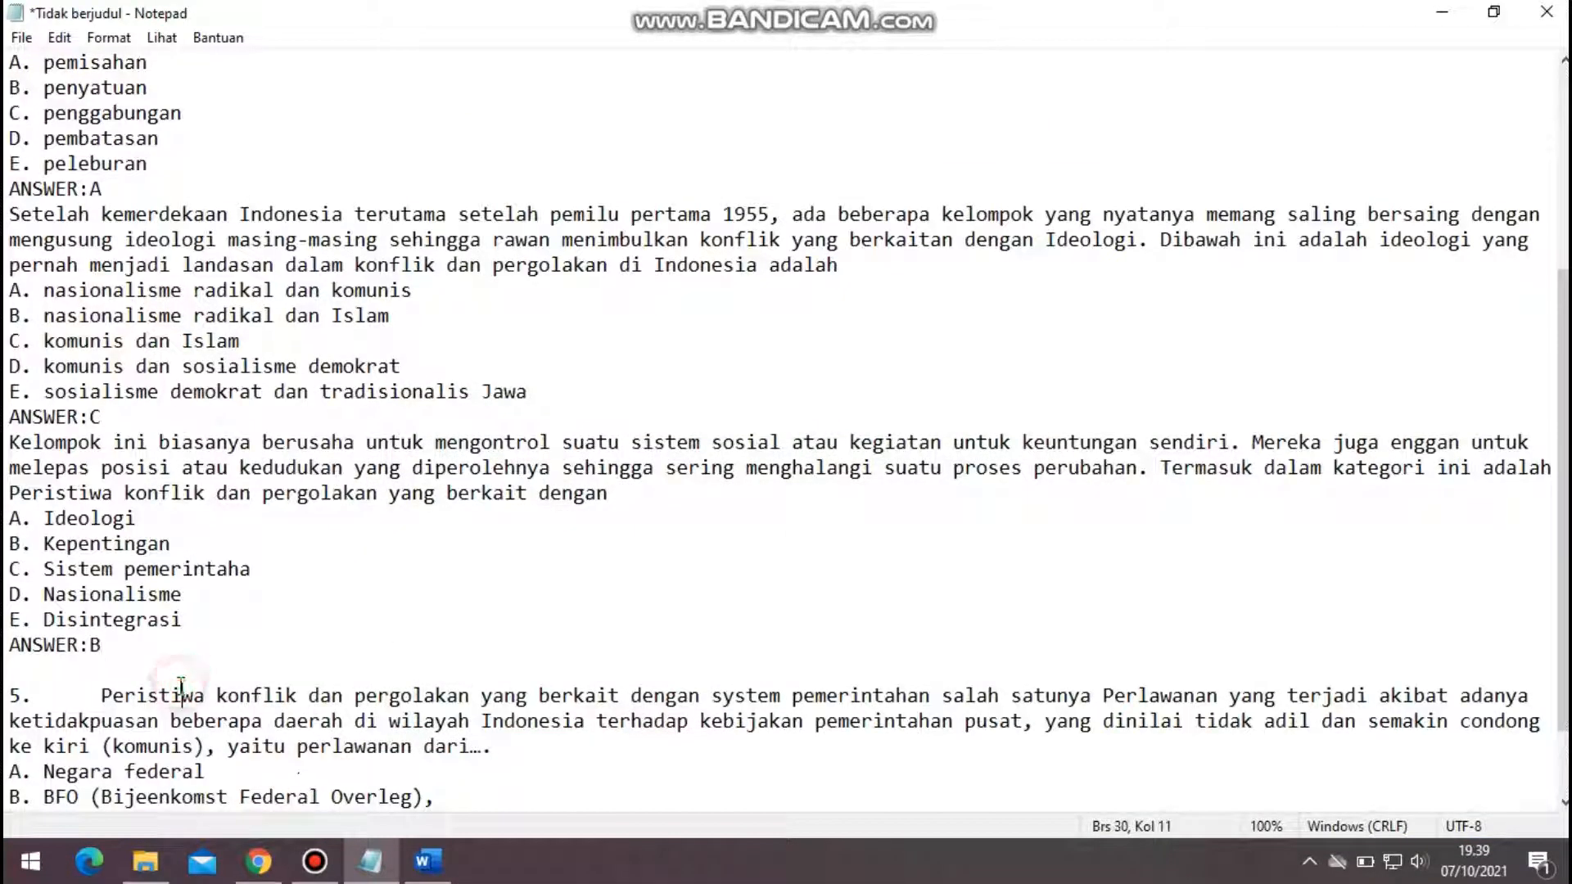
{"action": "key", "text": "BackSpace"}
{"action": "left_click", "coordinate": [102, 669]}
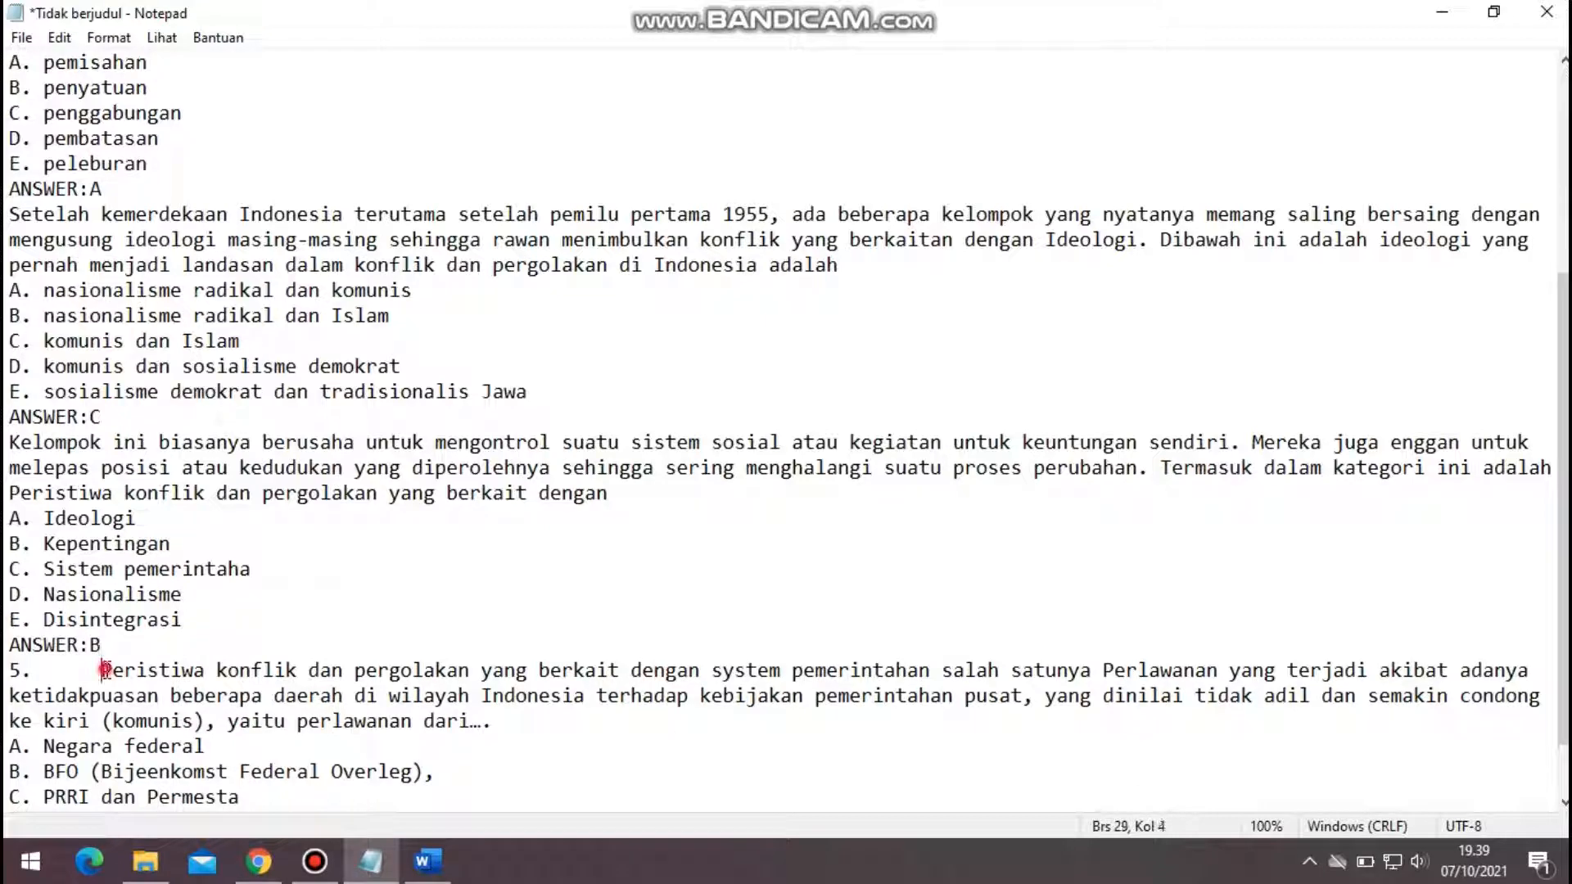
{"action": "key", "text": "BackSpace"}
{"action": "key", "text": "BackSpace"}
{"action": "key", "text": "BackSpace"}
Remove the ellipsis after "yaitu perlawanan dari" at the end of the fifth question.
{"action": "left_click", "coordinate": [529, 729]}
{"action": "key", "text": "BackSpace"}
{"action": "key", "text": "BackSpace"}
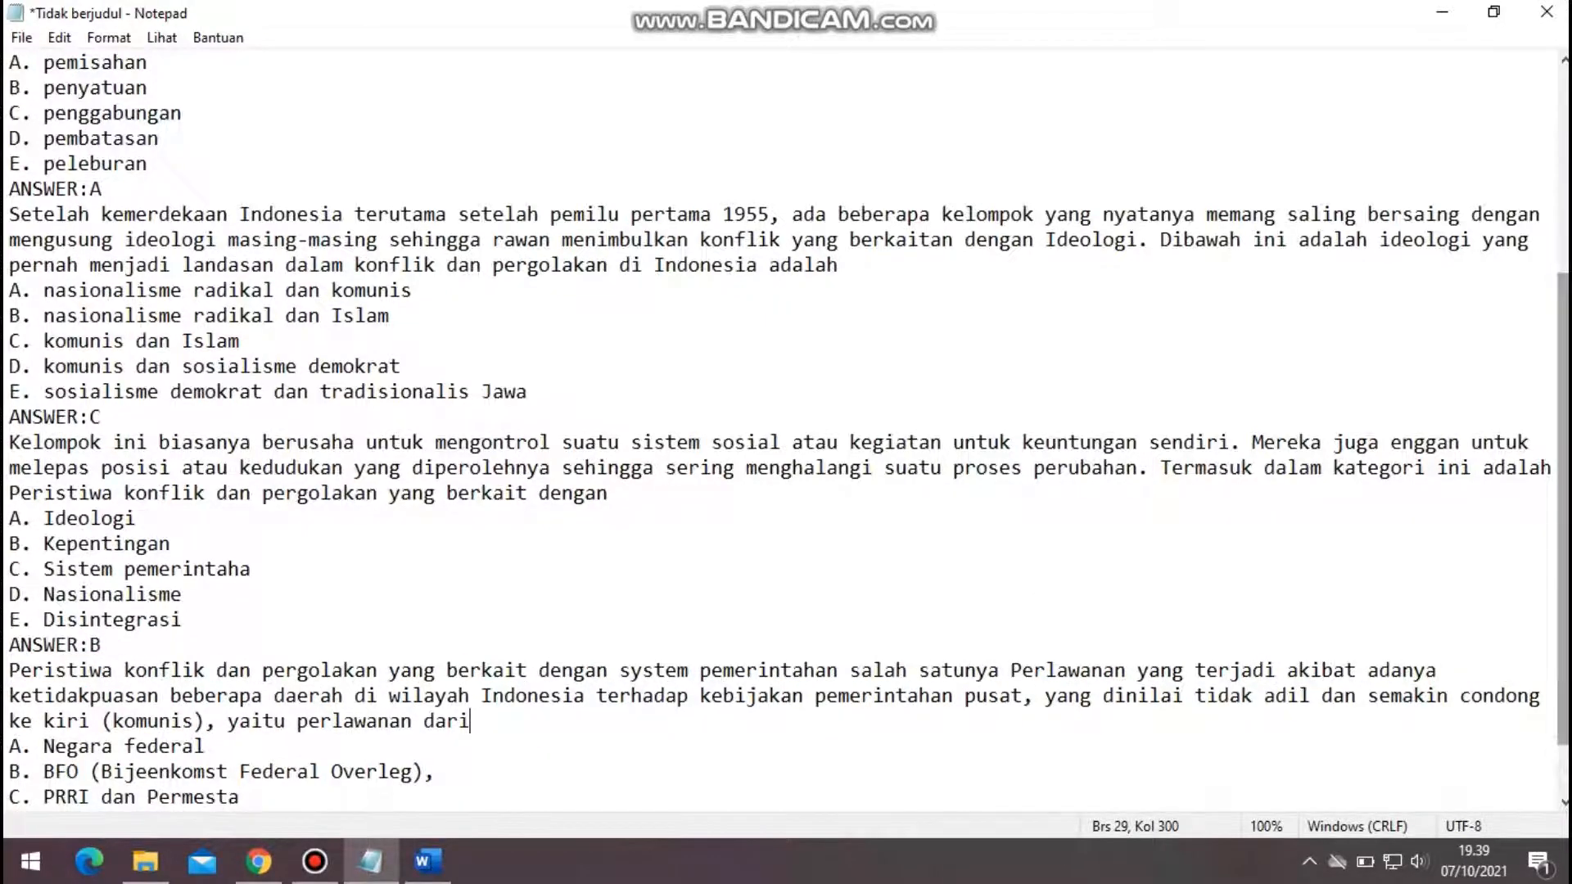
Add the line "ANSWER:C" below the fifth question's option "E. RMS", taking the letter from the Word answer key.
{"action": "scroll", "coordinate": [408, 614], "scroll_direction": "down", "scroll_amount": 1}
{"action": "left_click", "coordinate": [103, 793]}
{"action": "type", "text": "ANSWER:"}
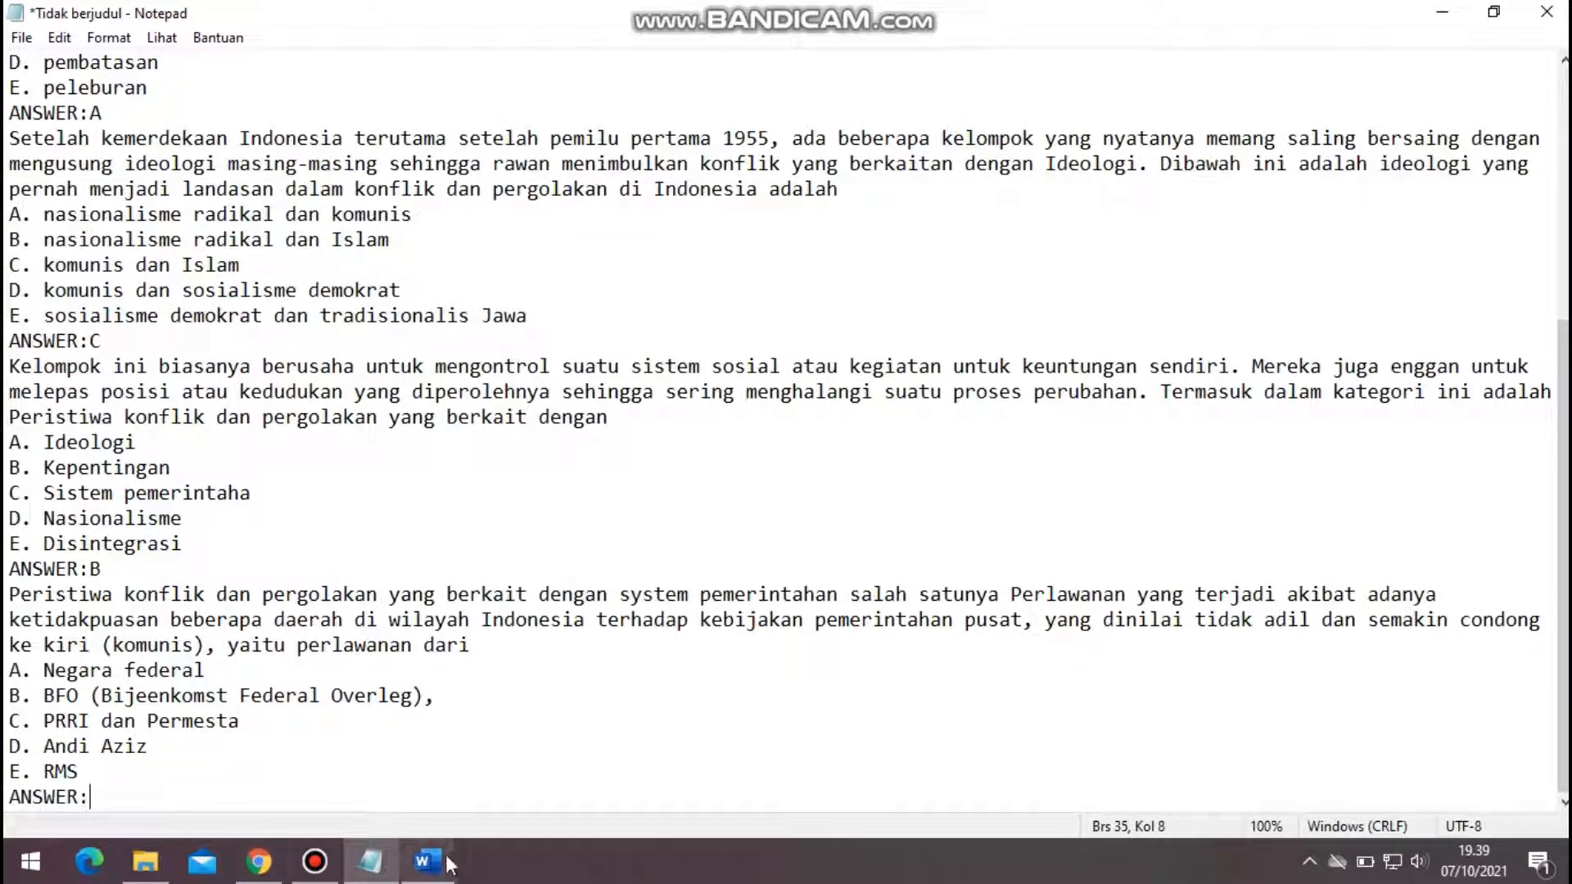
{"action": "mouse_move", "coordinate": [431, 859]}
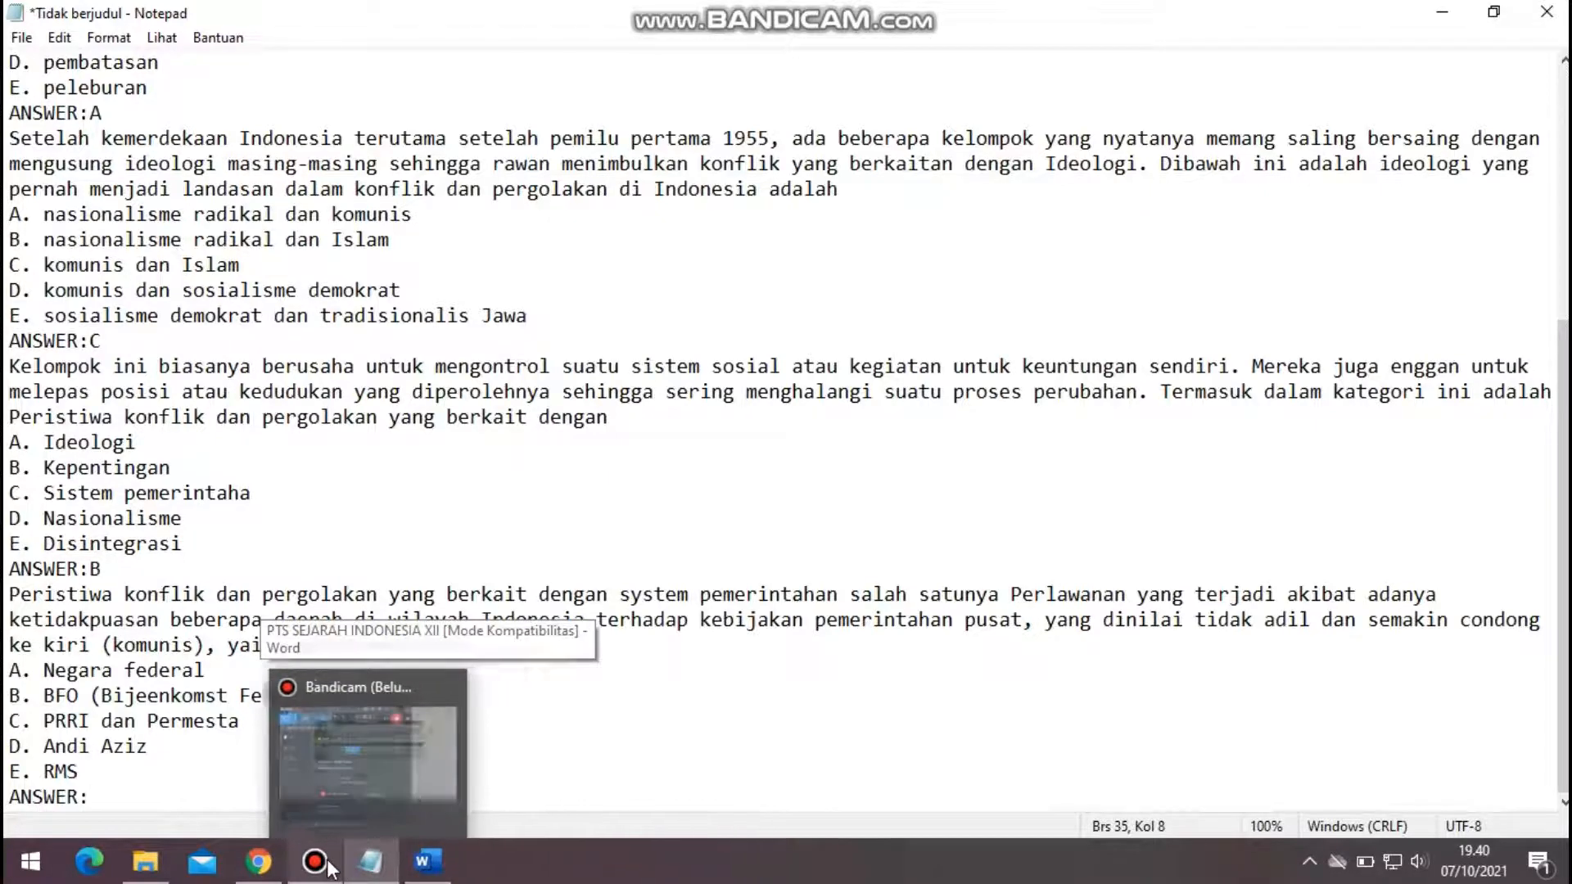
{"action": "left_click", "coordinate": [399, 863]}
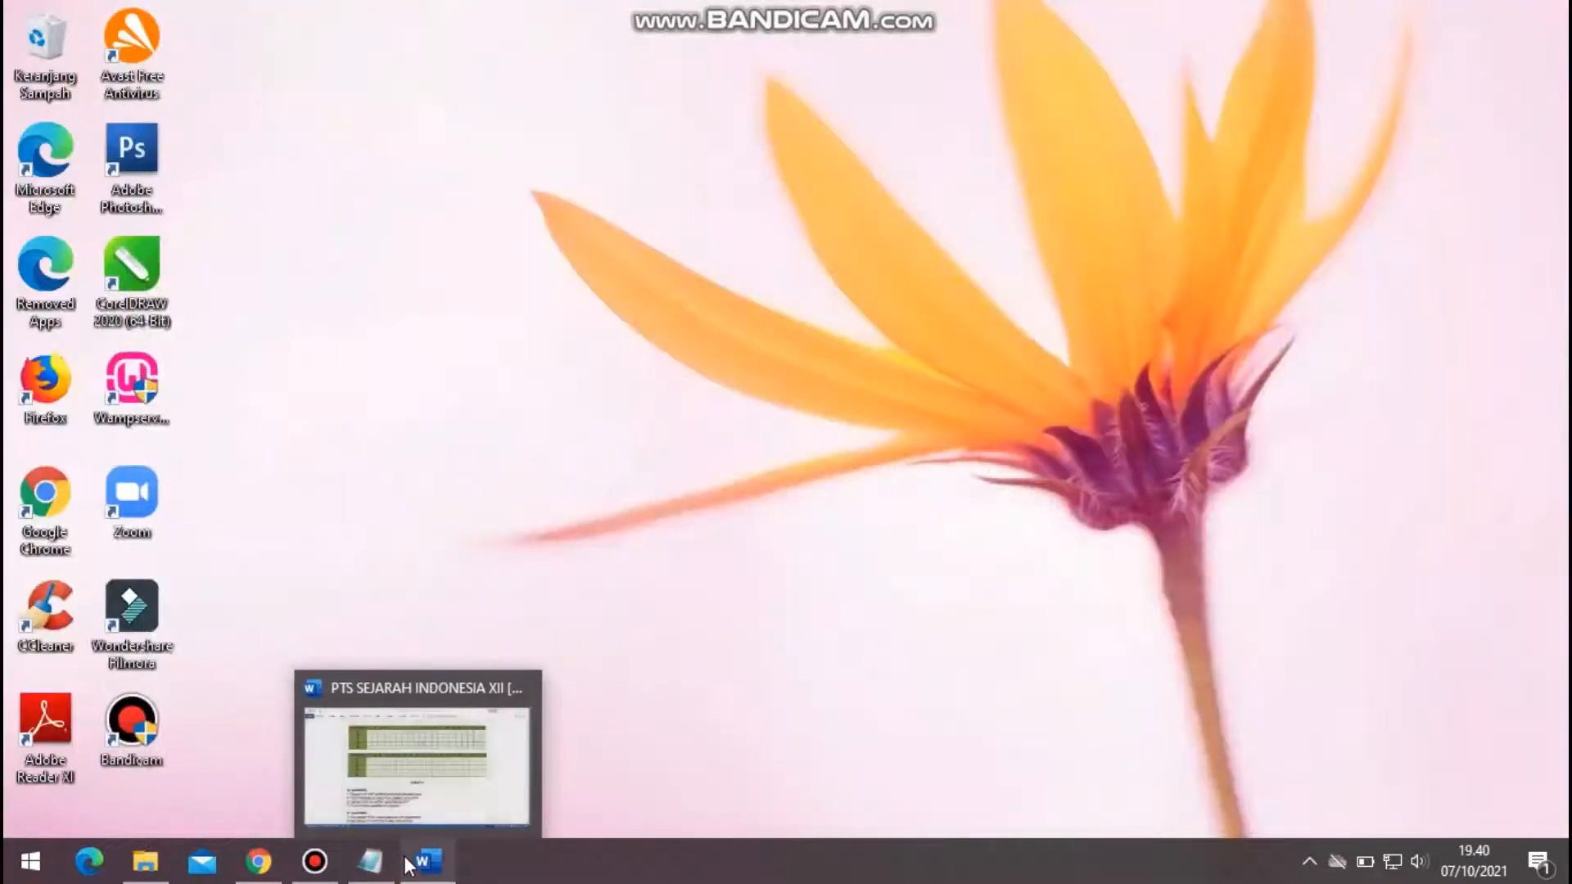
{"action": "left_click", "coordinate": [409, 862]}
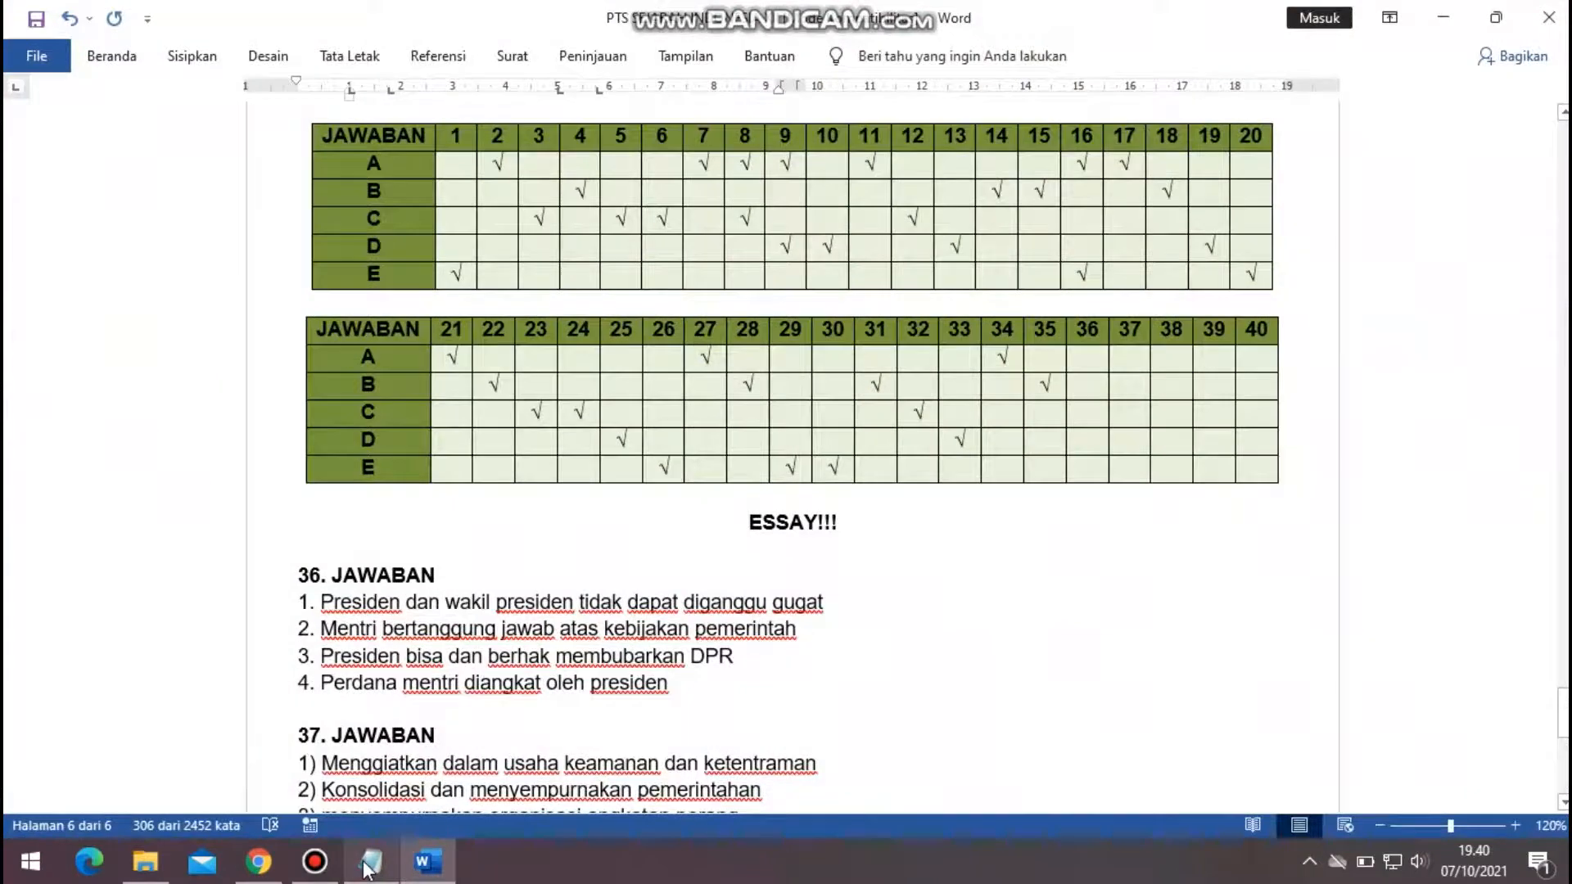
{"action": "left_click", "coordinate": [371, 861]}
{"action": "type", "text": "C"}
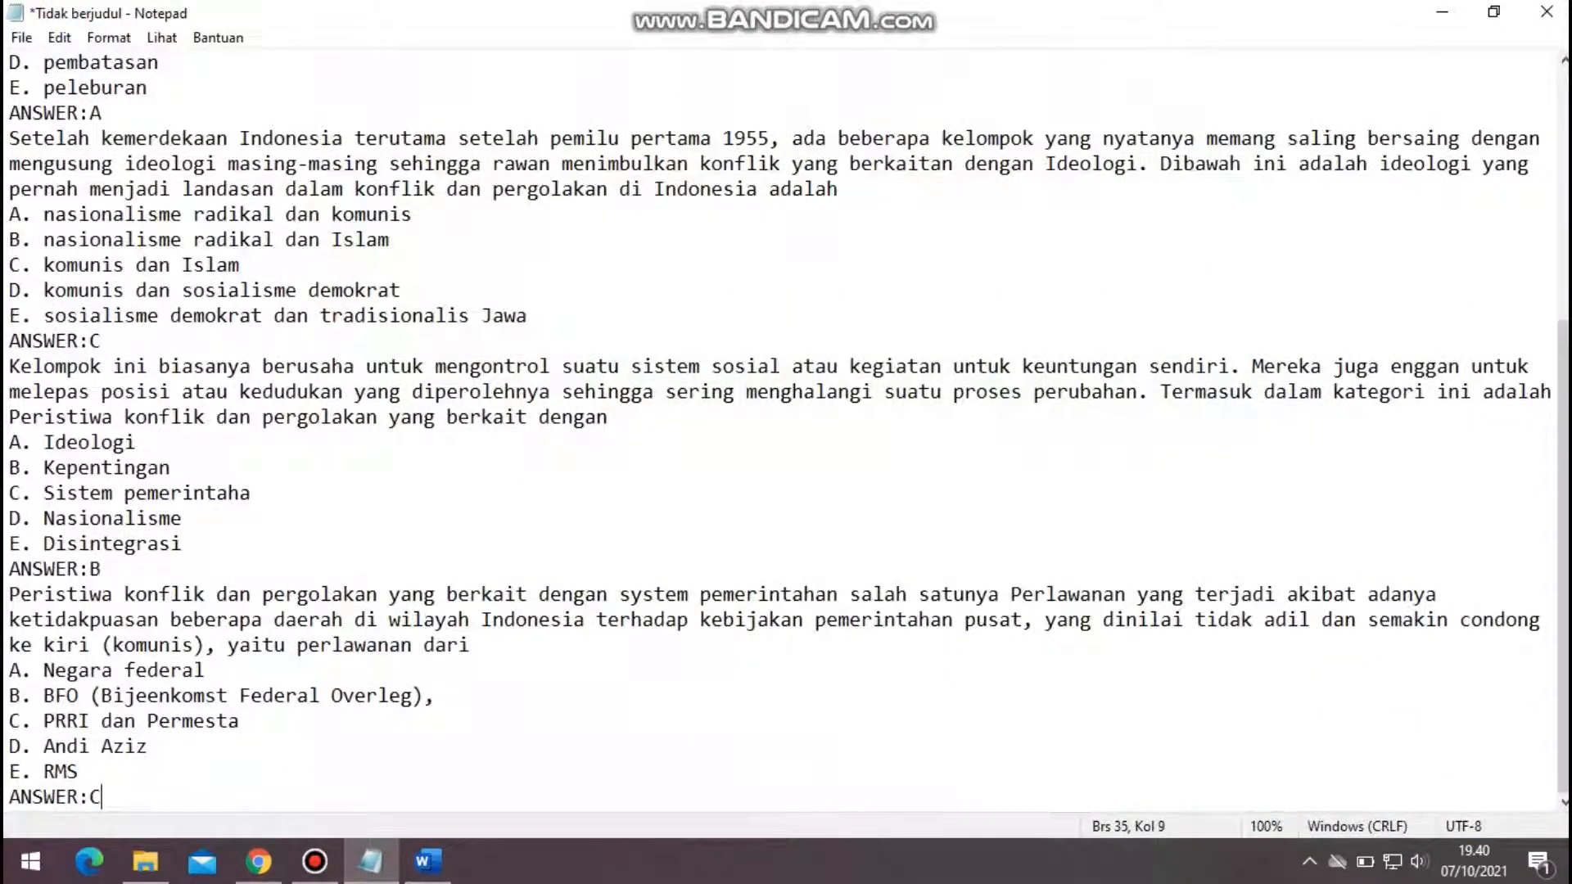
{"action": "scroll", "coordinate": [1534, 435], "scroll_direction": "up", "scroll_amount": 4}
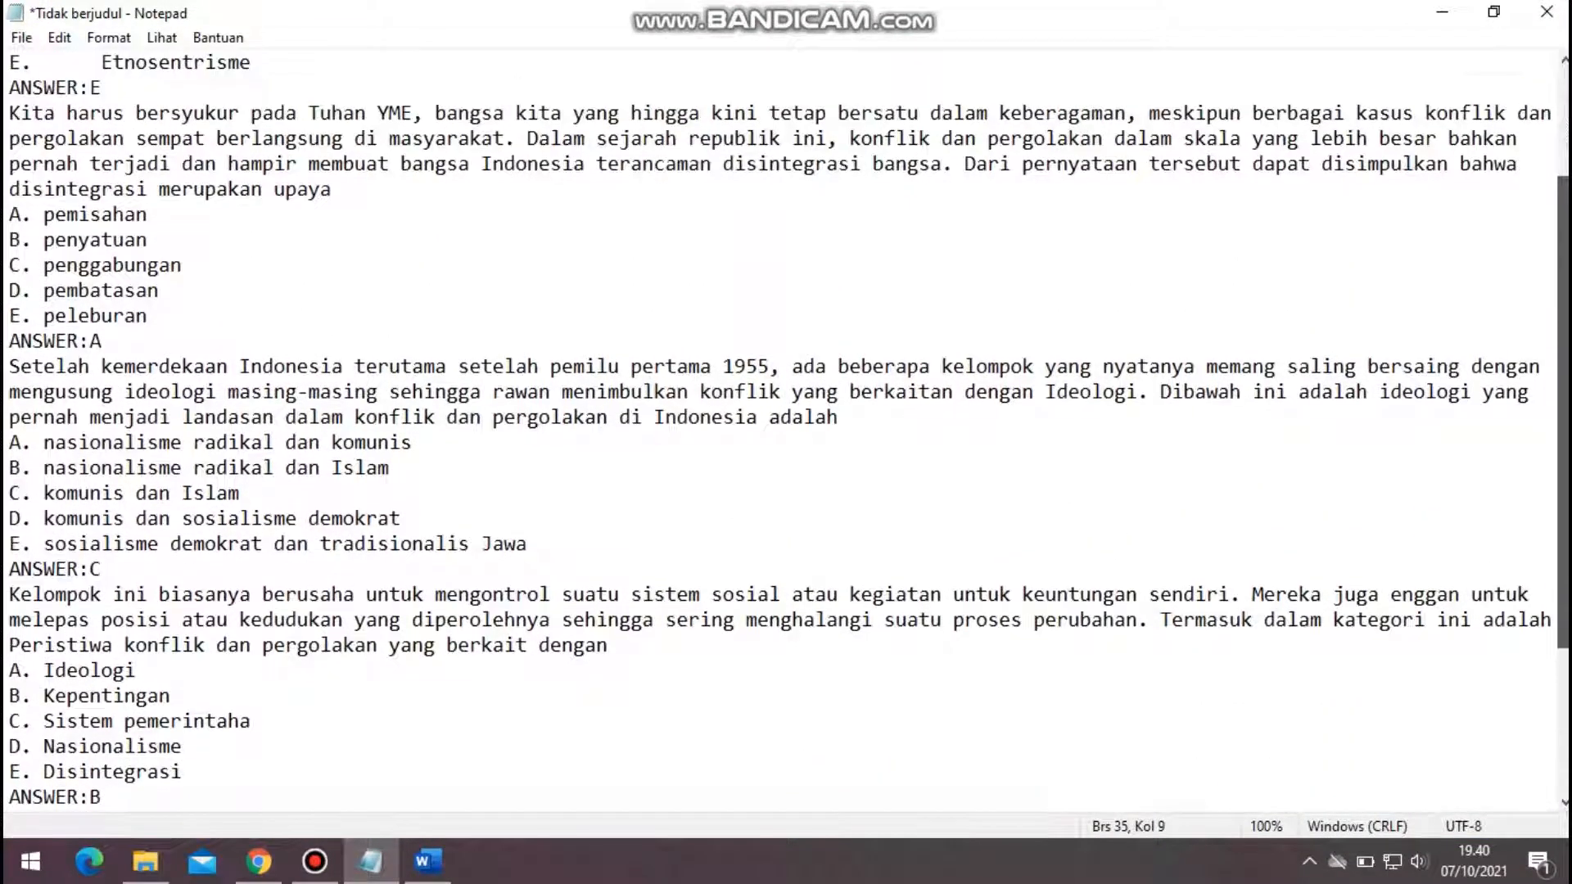
{"action": "scroll", "coordinate": [785, 428], "scroll_direction": "up", "scroll_amount": 2}
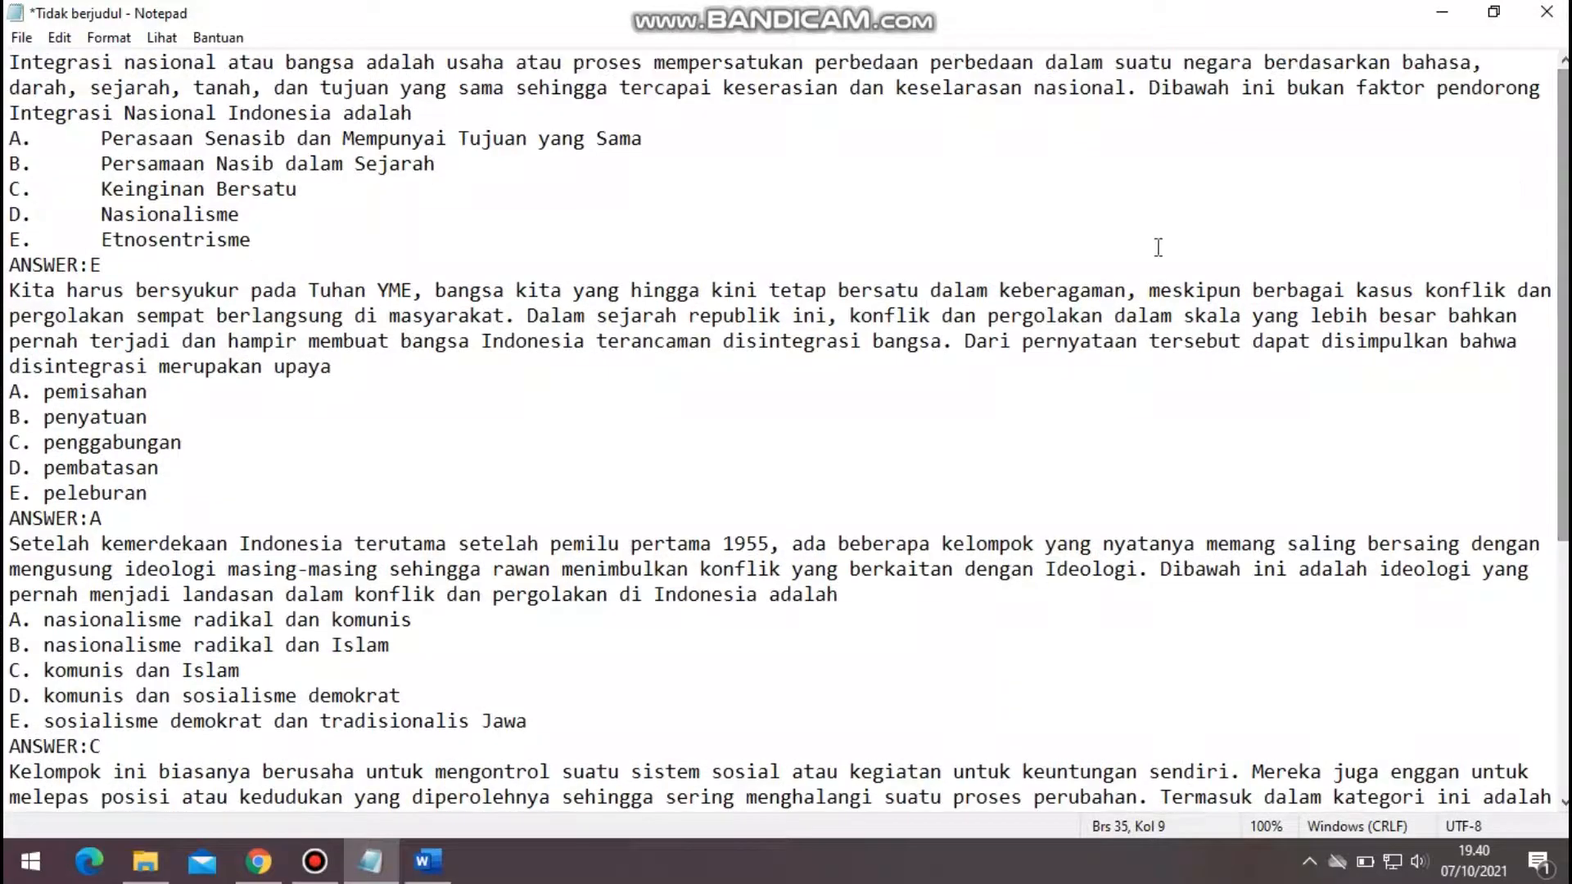
Save the question text as the text file "SOAL 1-5 SEJ IND XII" in the Dokumen folder.
{"action": "scroll", "coordinate": [1539, 527], "scroll_direction": "down", "scroll_amount": 5}
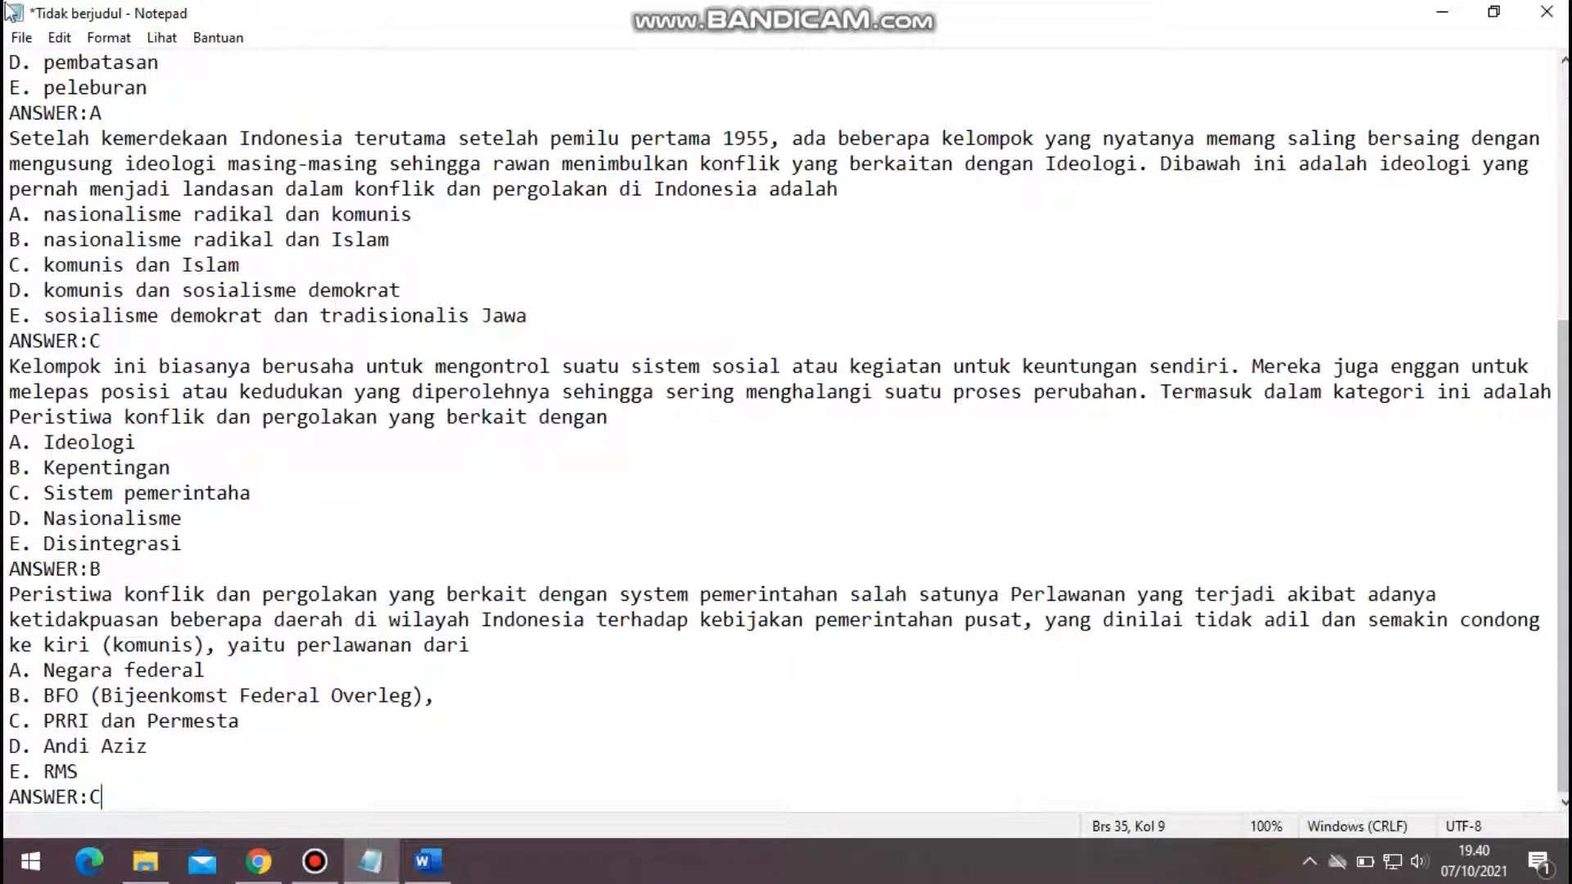
{"action": "left_click", "coordinate": [18, 38]}
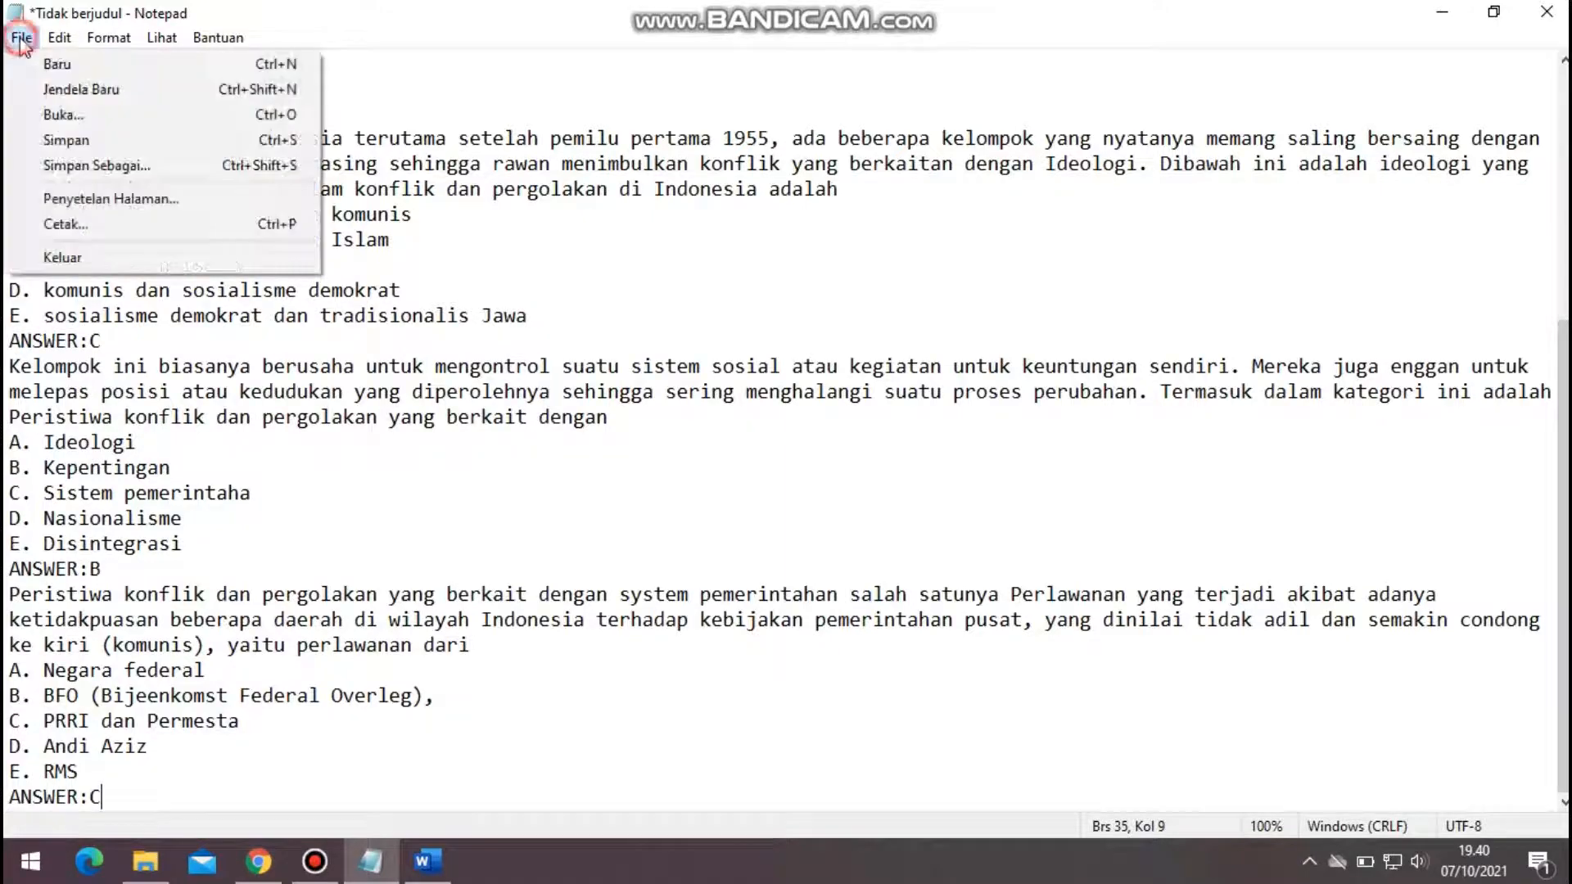
{"action": "left_click", "coordinate": [61, 141]}
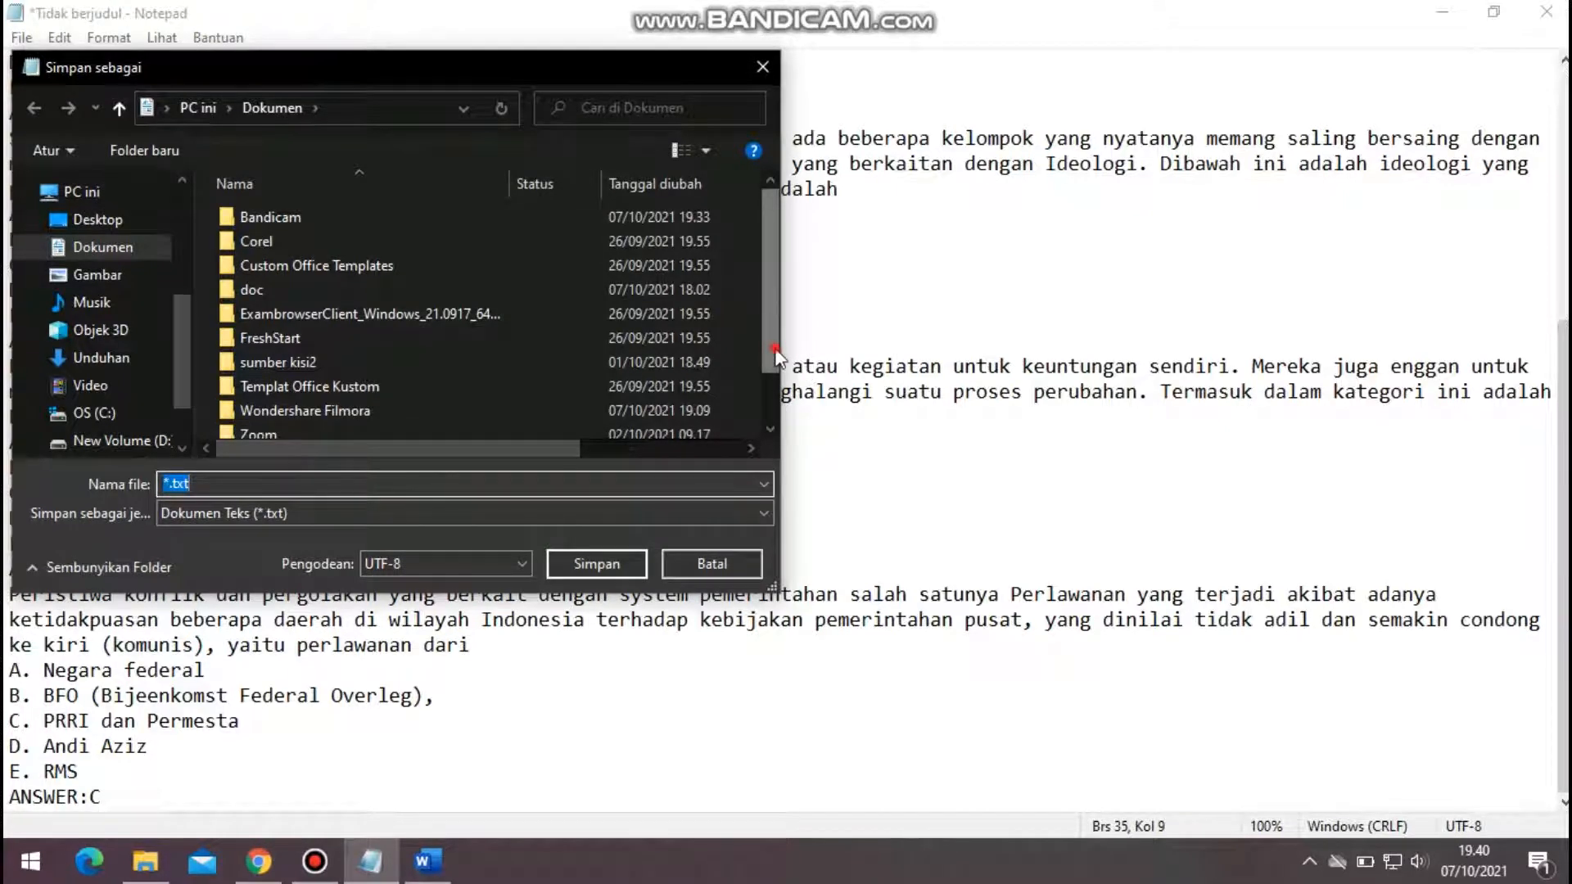
{"action": "scroll", "coordinate": [773, 356], "scroll_direction": "down", "scroll_amount": 2}
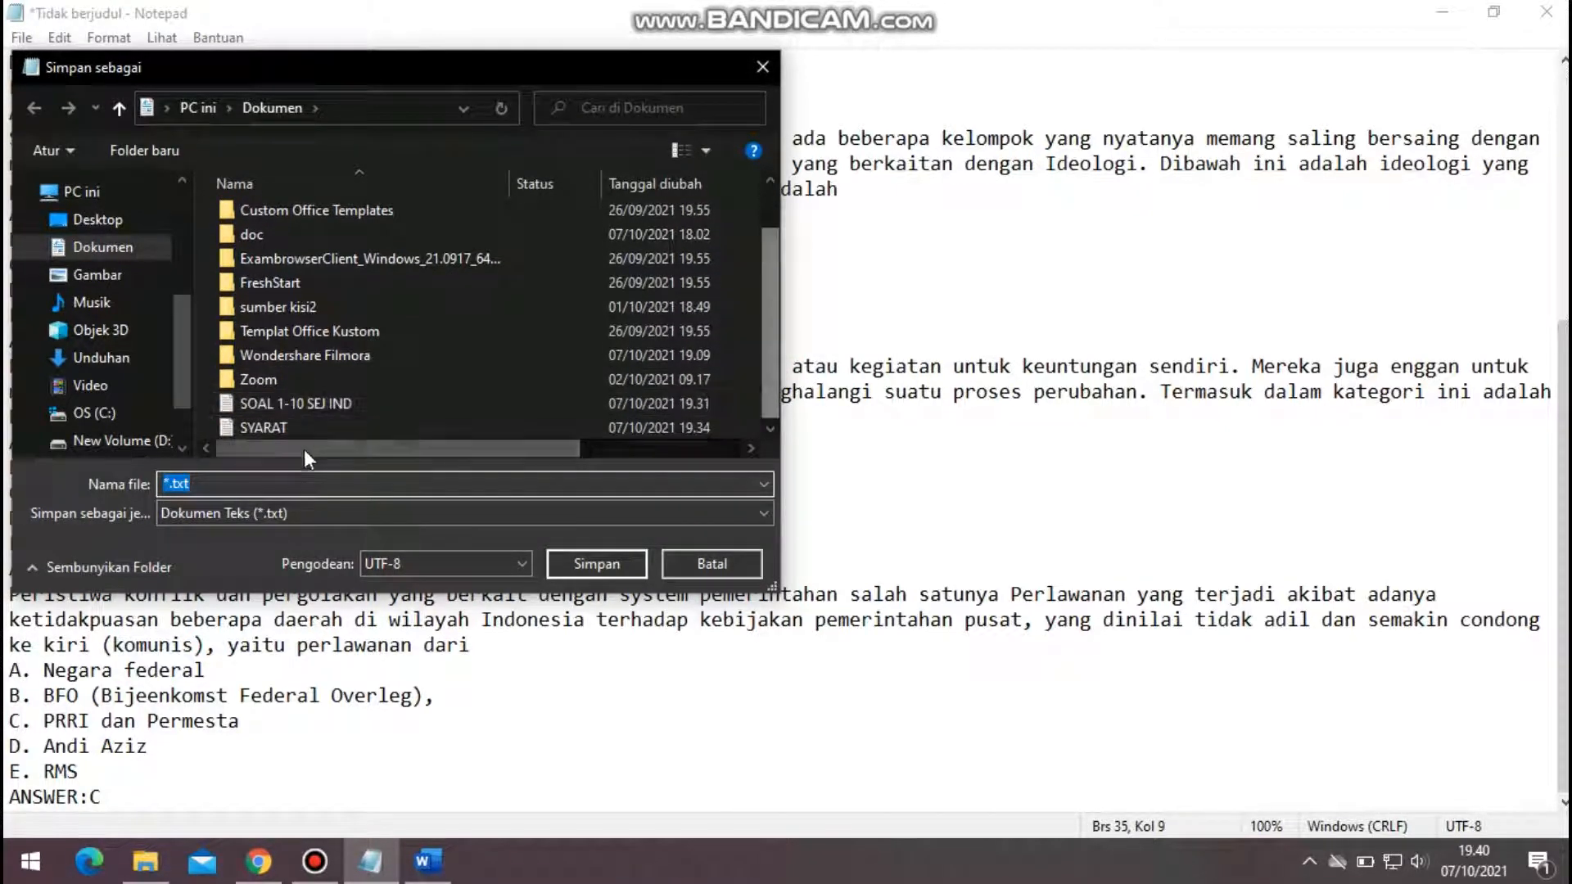
{"action": "type", "text": "SOAL"}
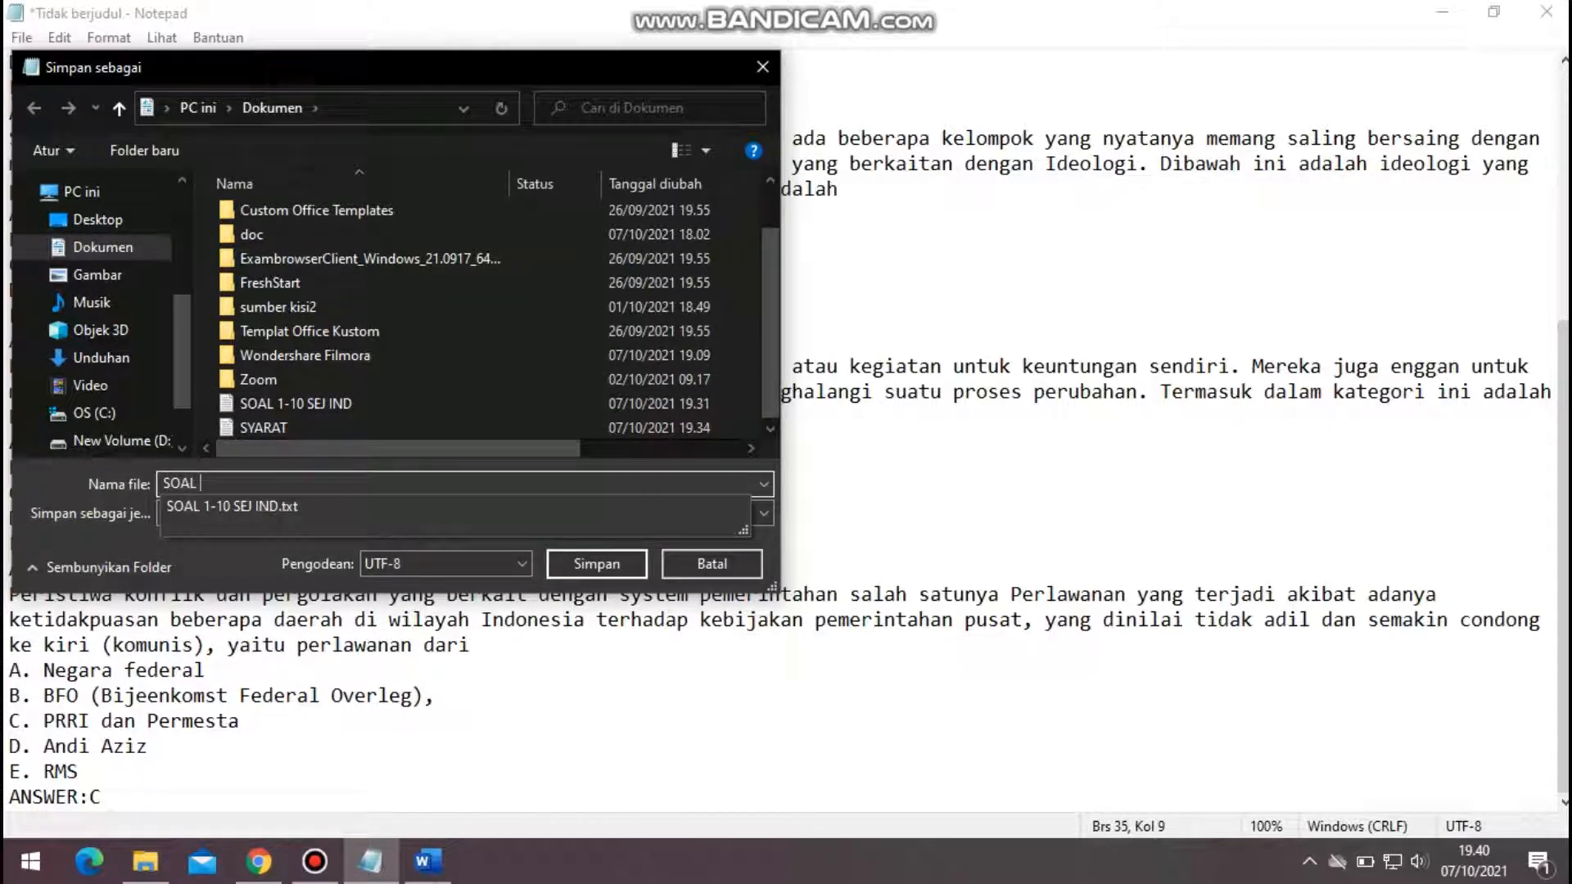
{"action": "type", "text": " 1-5 SEJ IND XII"}
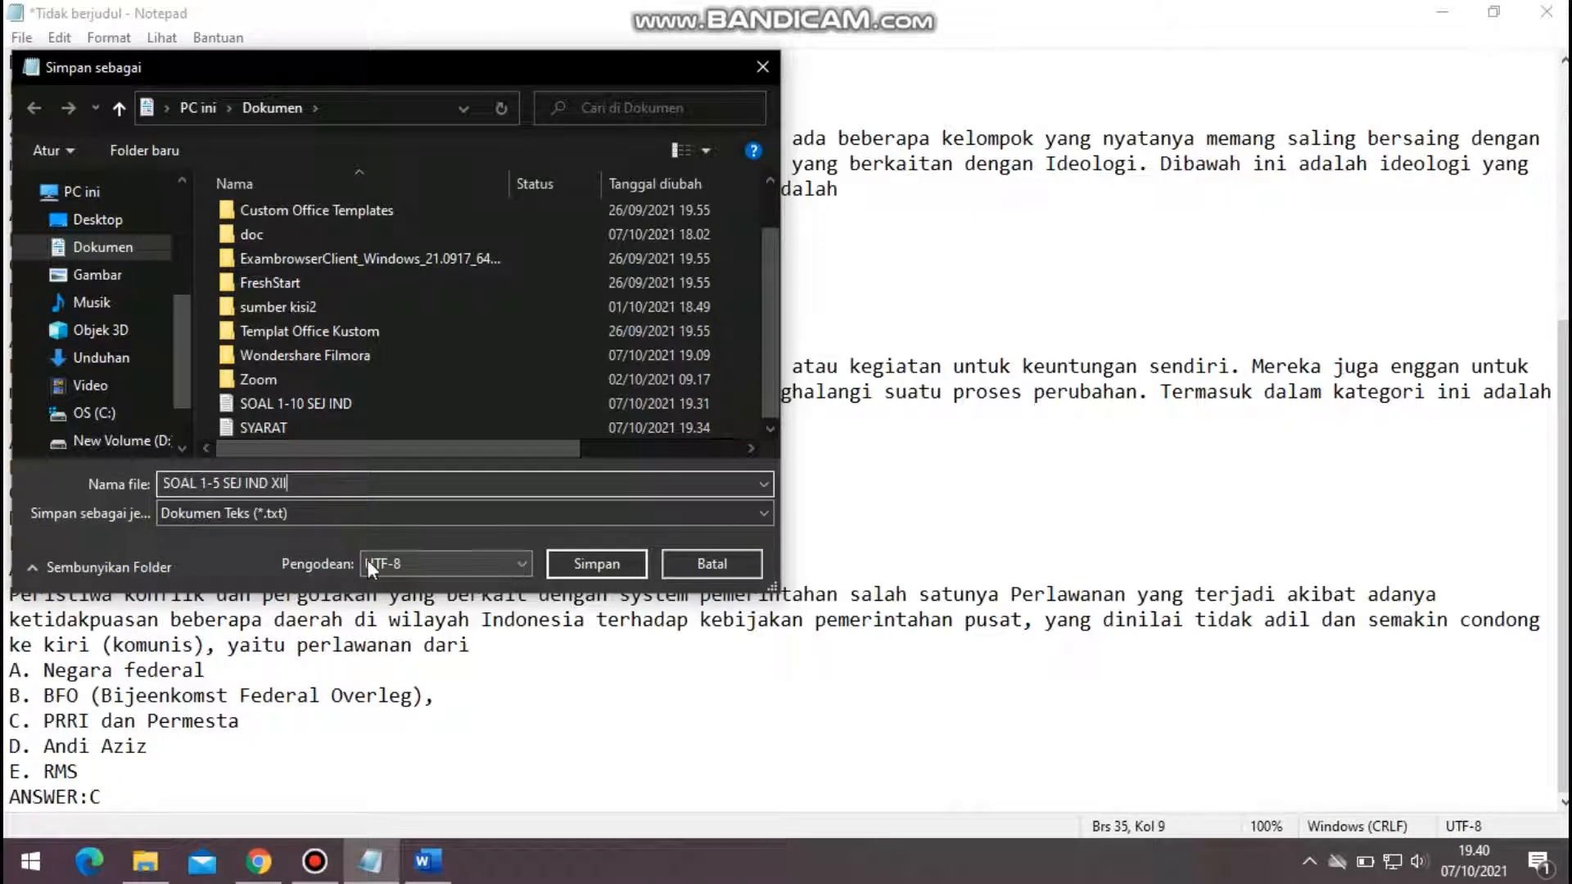
{"action": "left_click", "coordinate": [597, 563]}
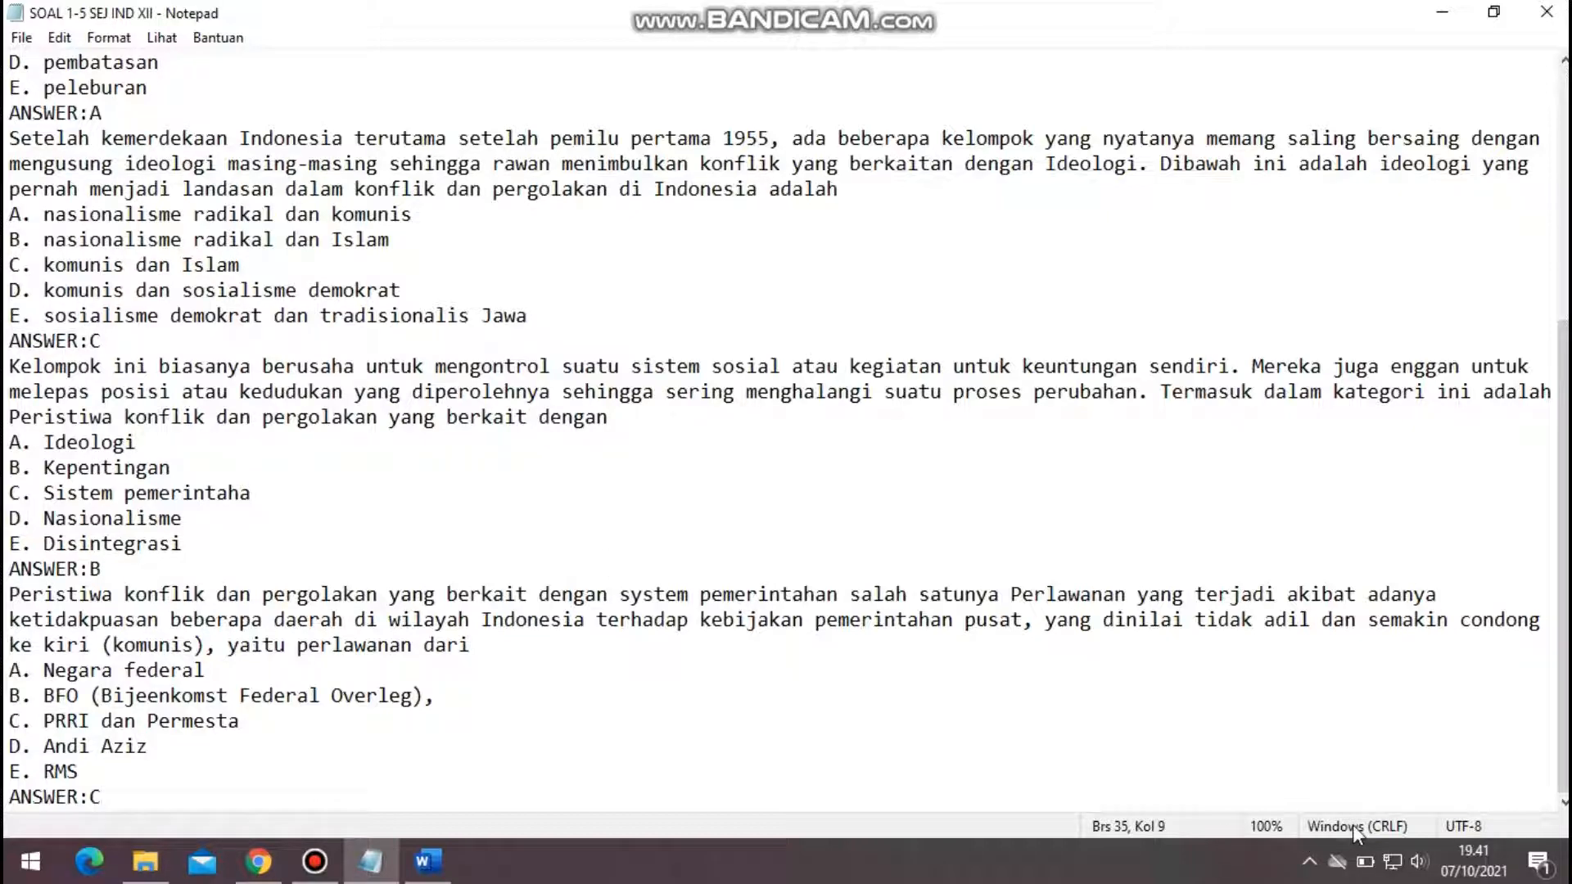
Switch to the Moodle site in Chrome and open the course "Sejarah Indonesia XII Gasal".
{"action": "left_click", "coordinate": [259, 861]}
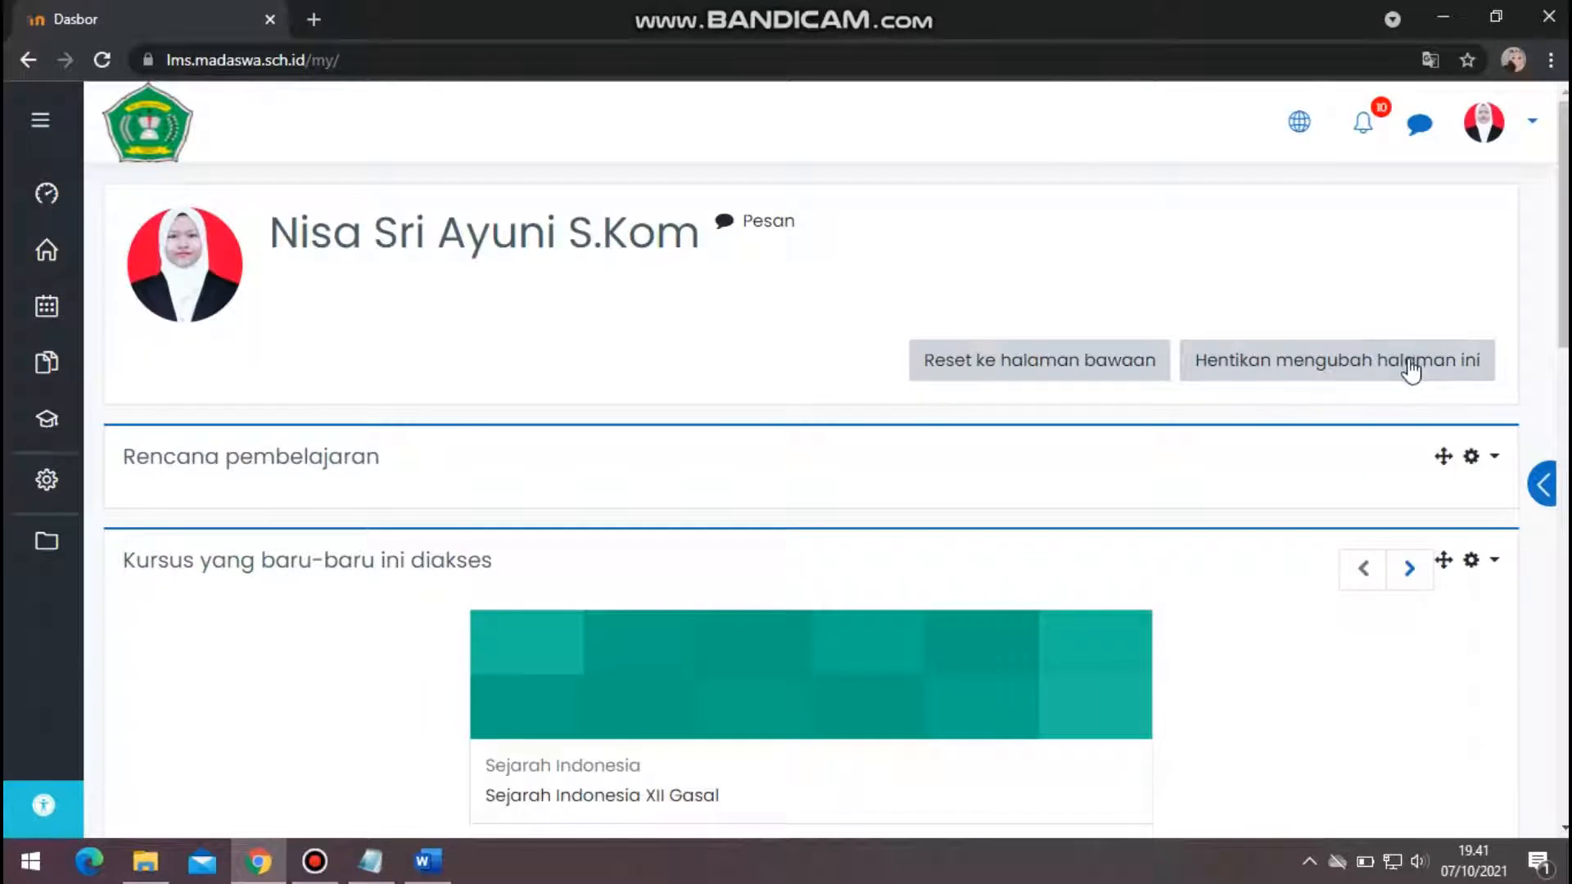
{"action": "scroll", "coordinate": [811, 467], "scroll_direction": "down", "scroll_amount": 3}
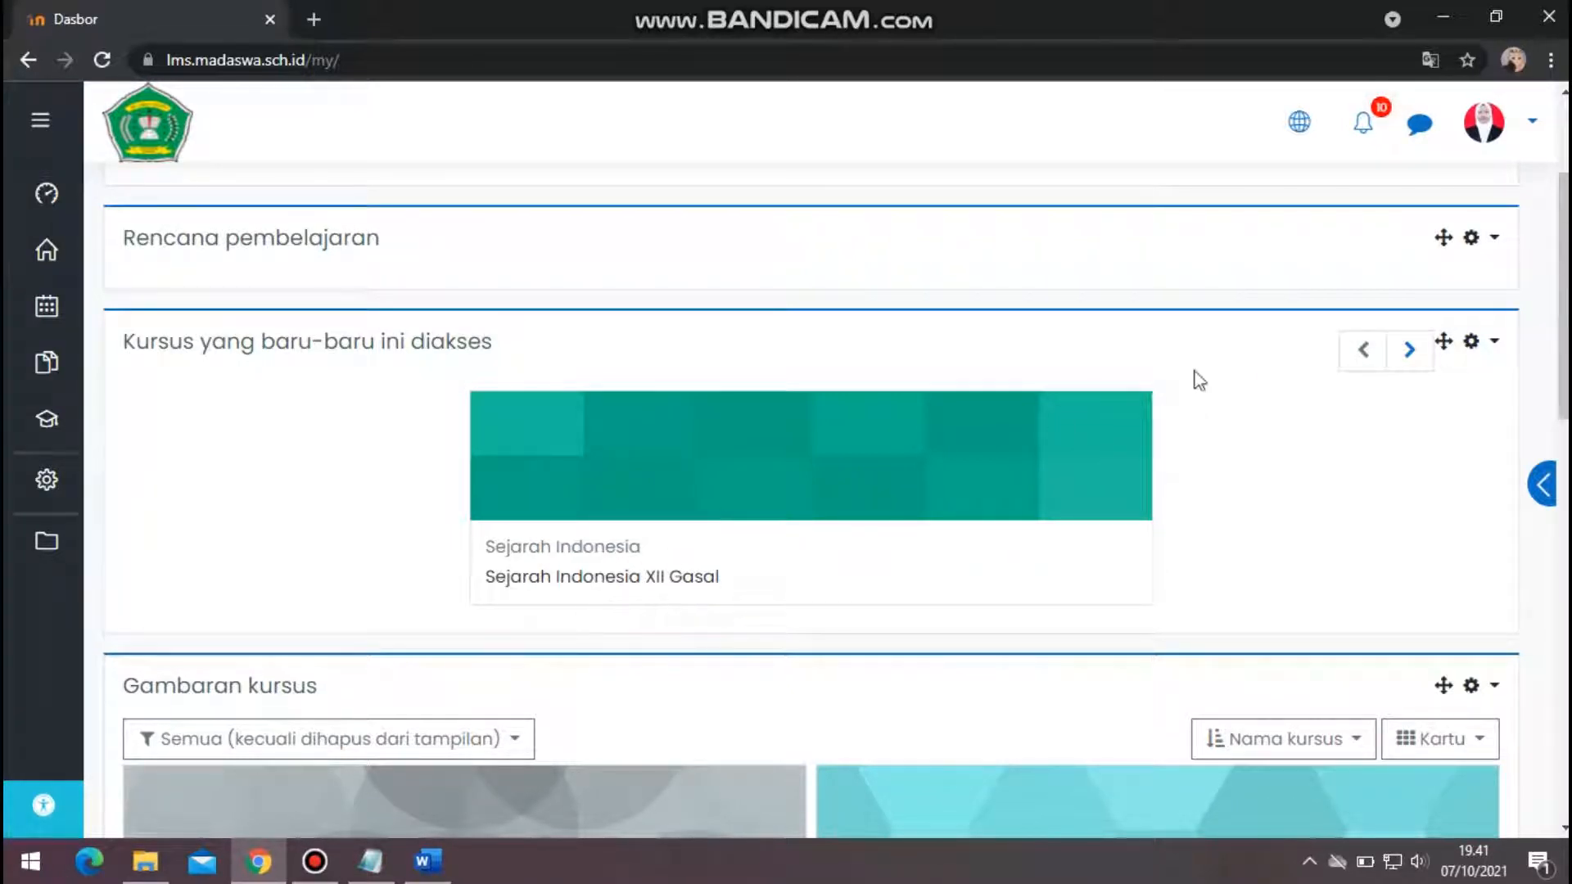
{"action": "left_click", "coordinate": [523, 579]}
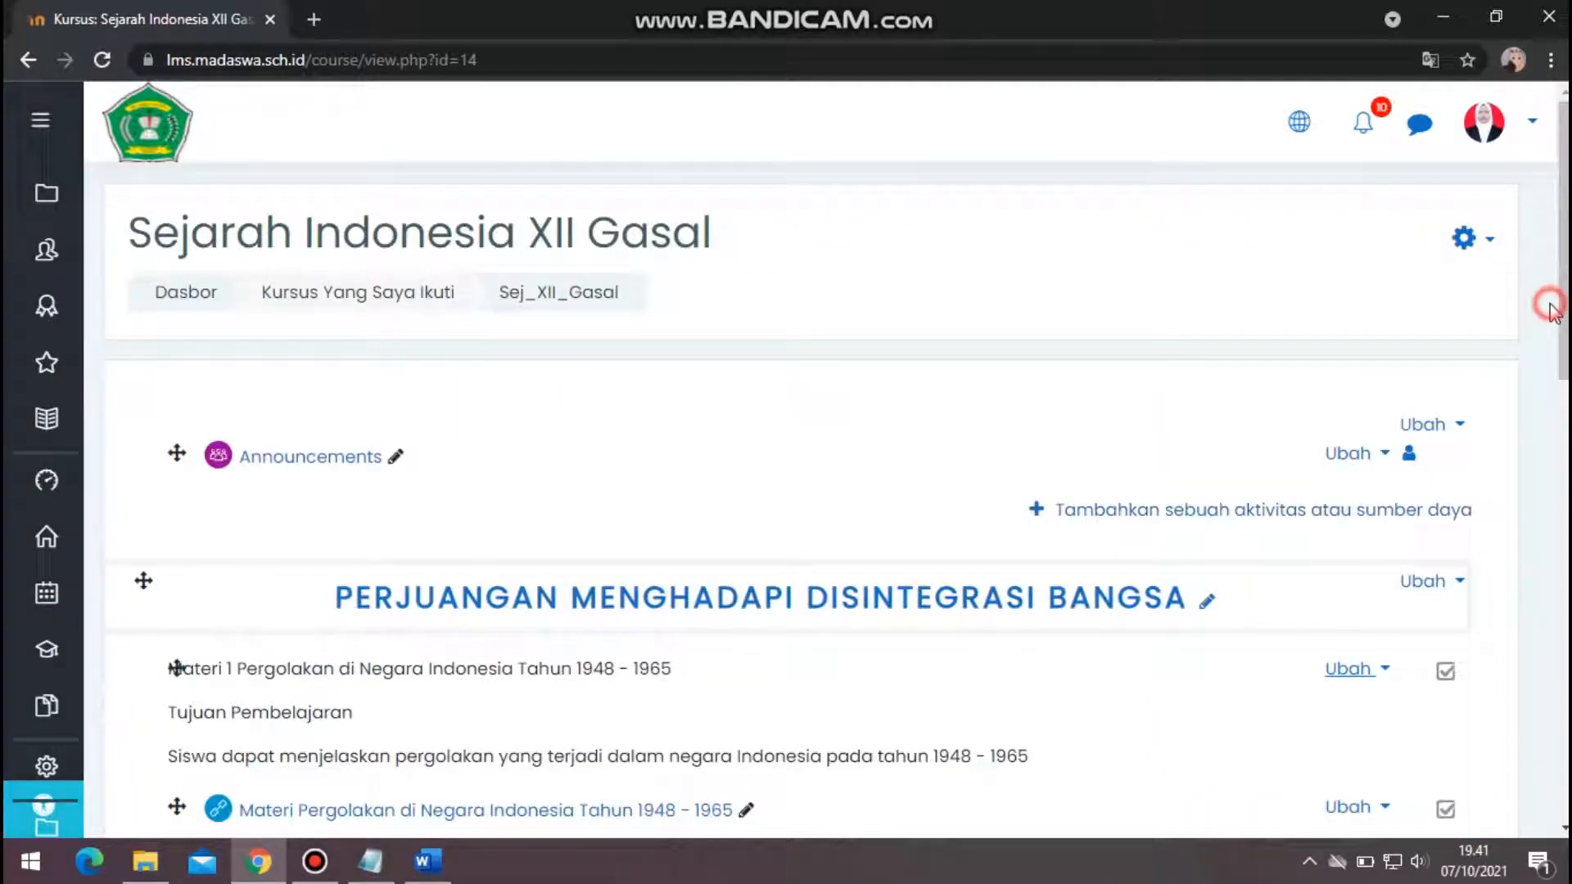
{"action": "left_click_drag", "start_coordinate": [1561, 307], "coordinate": [1562, 418]}
{"action": "scroll", "coordinate": [1554, 238], "scroll_direction": "up", "scroll_amount": 4}
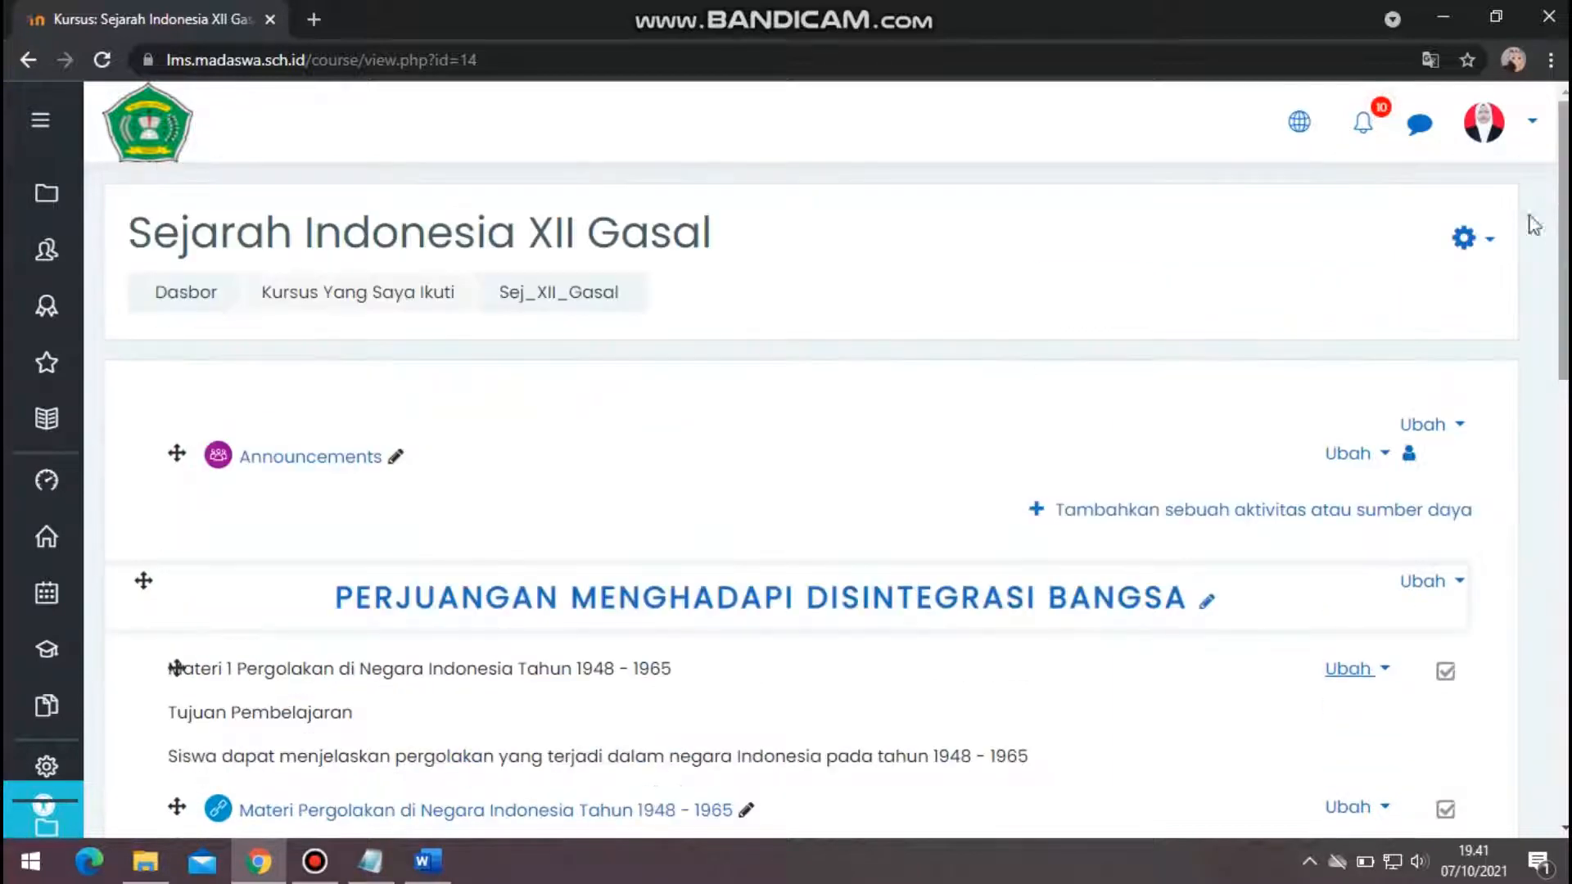
{"action": "left_click", "coordinate": [1464, 237]}
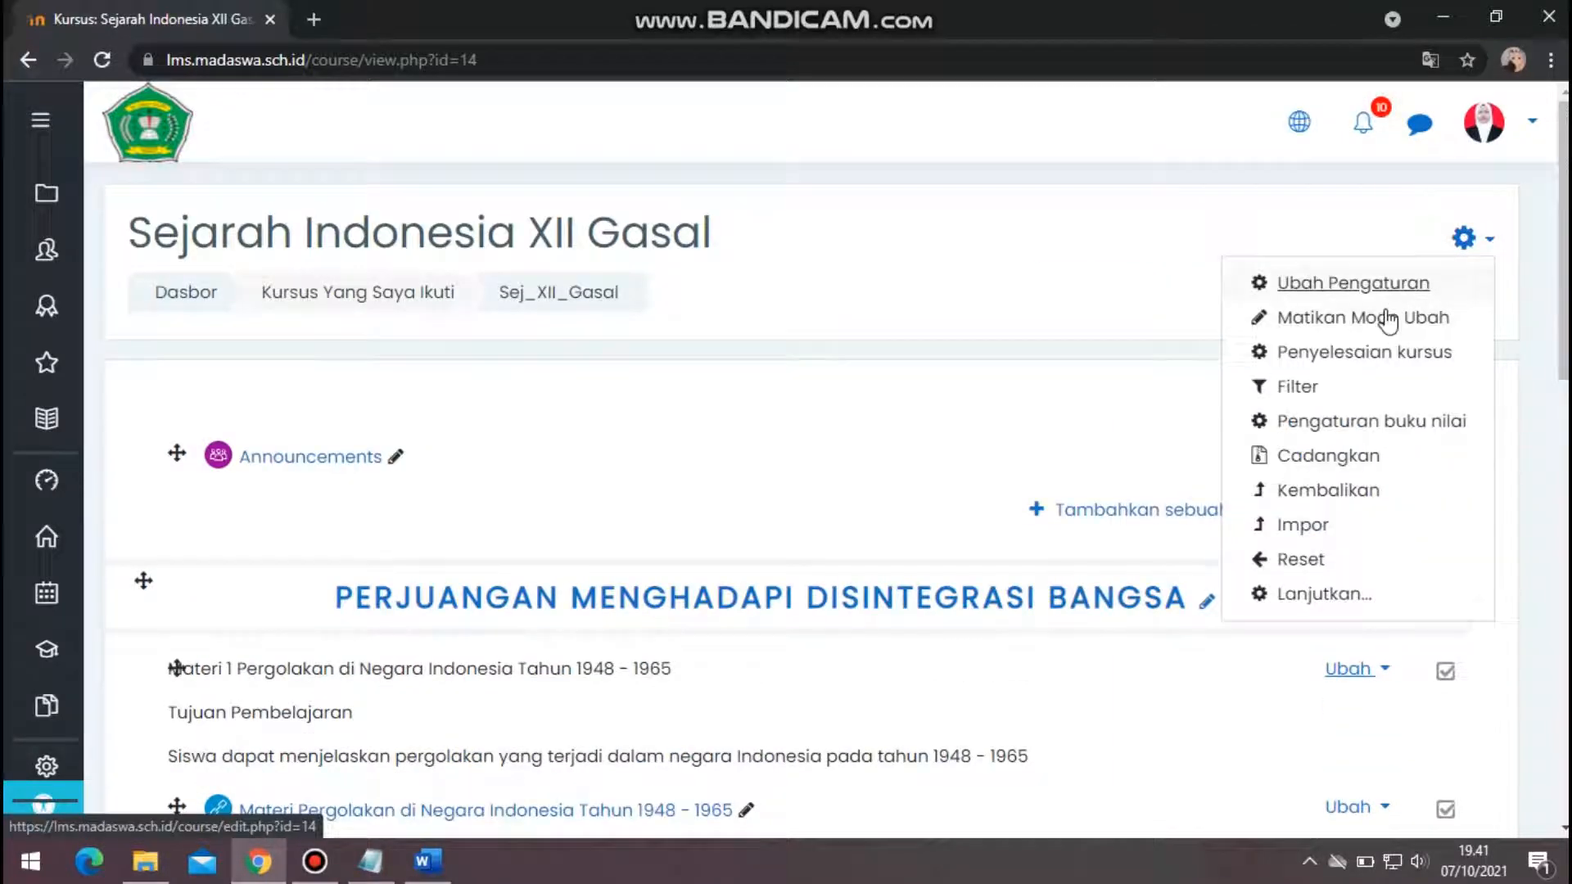
{"action": "mouse_move", "coordinate": [1562, 385]}
{"action": "left_mouse_down"}
{"action": "mouse_move", "coordinate": [1562, 407]}
{"action": "mouse_move", "coordinate": [1561, 385]}
{"action": "left_mouse_up"}
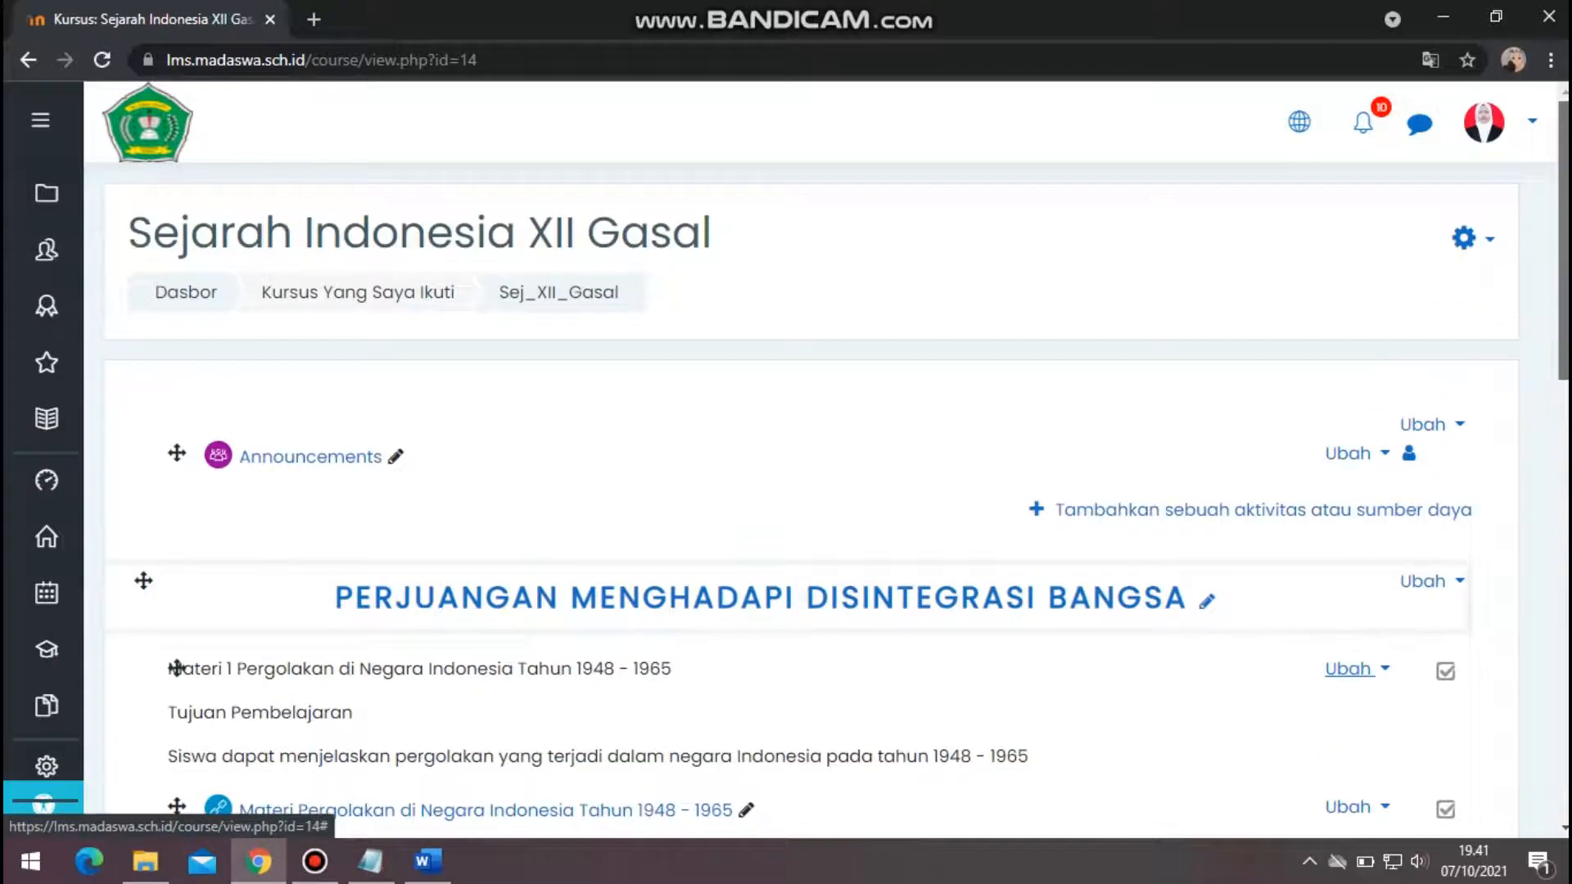
{"action": "left_click", "coordinate": [1465, 239]}
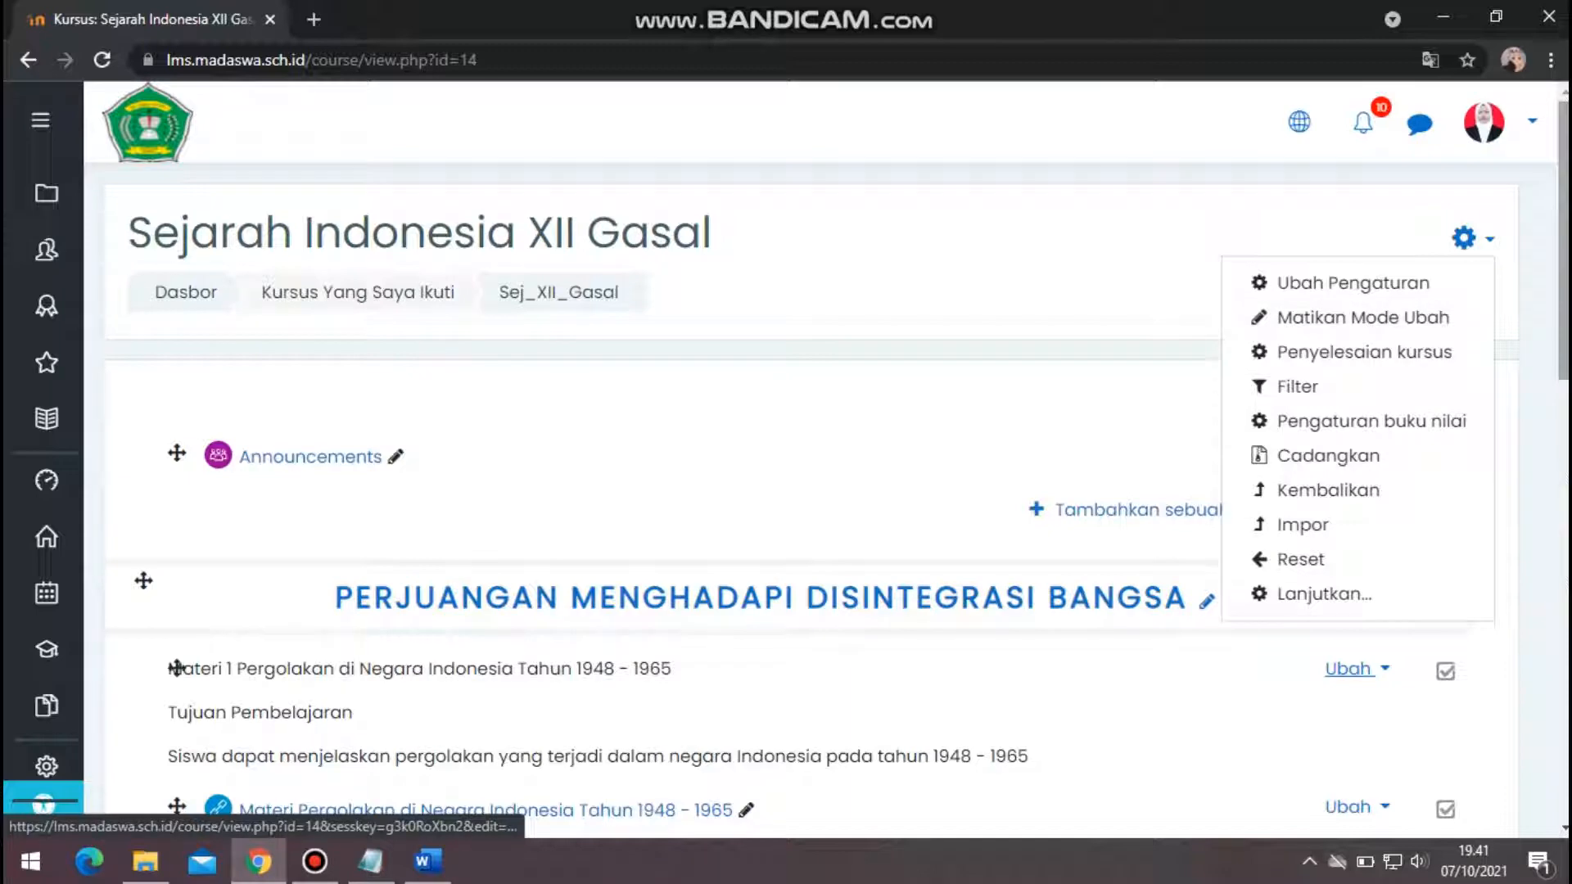
{"action": "scroll", "coordinate": [1559, 375], "scroll_direction": "down", "scroll_amount": 2}
{"action": "left_click_drag", "start_coordinate": [1562, 381], "coordinate": [1547, 607]}
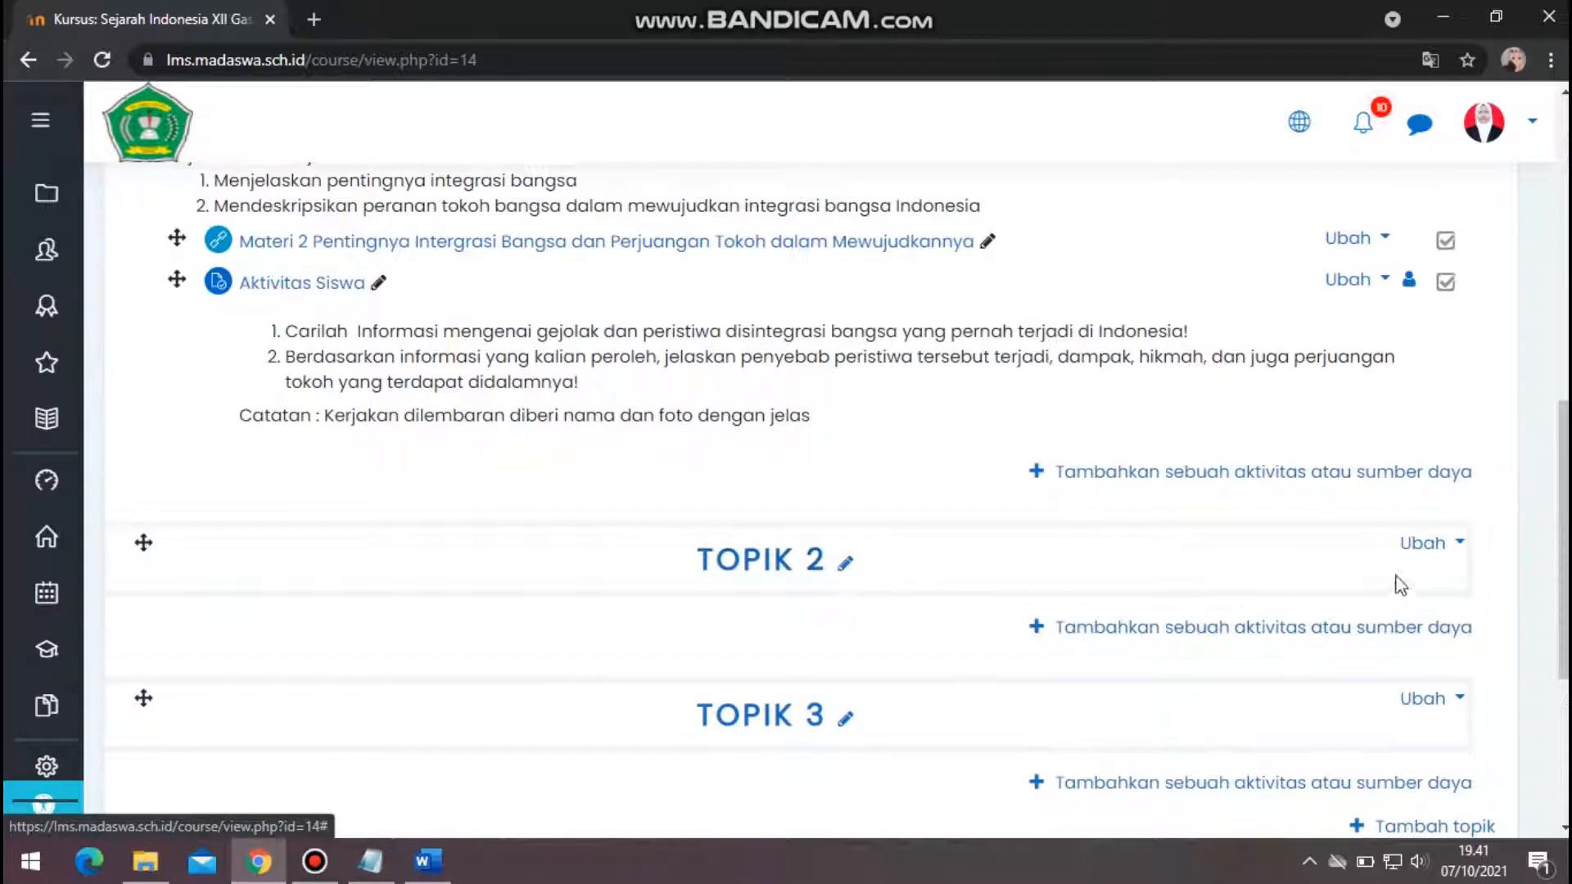
{"action": "left_click", "coordinate": [1421, 544]}
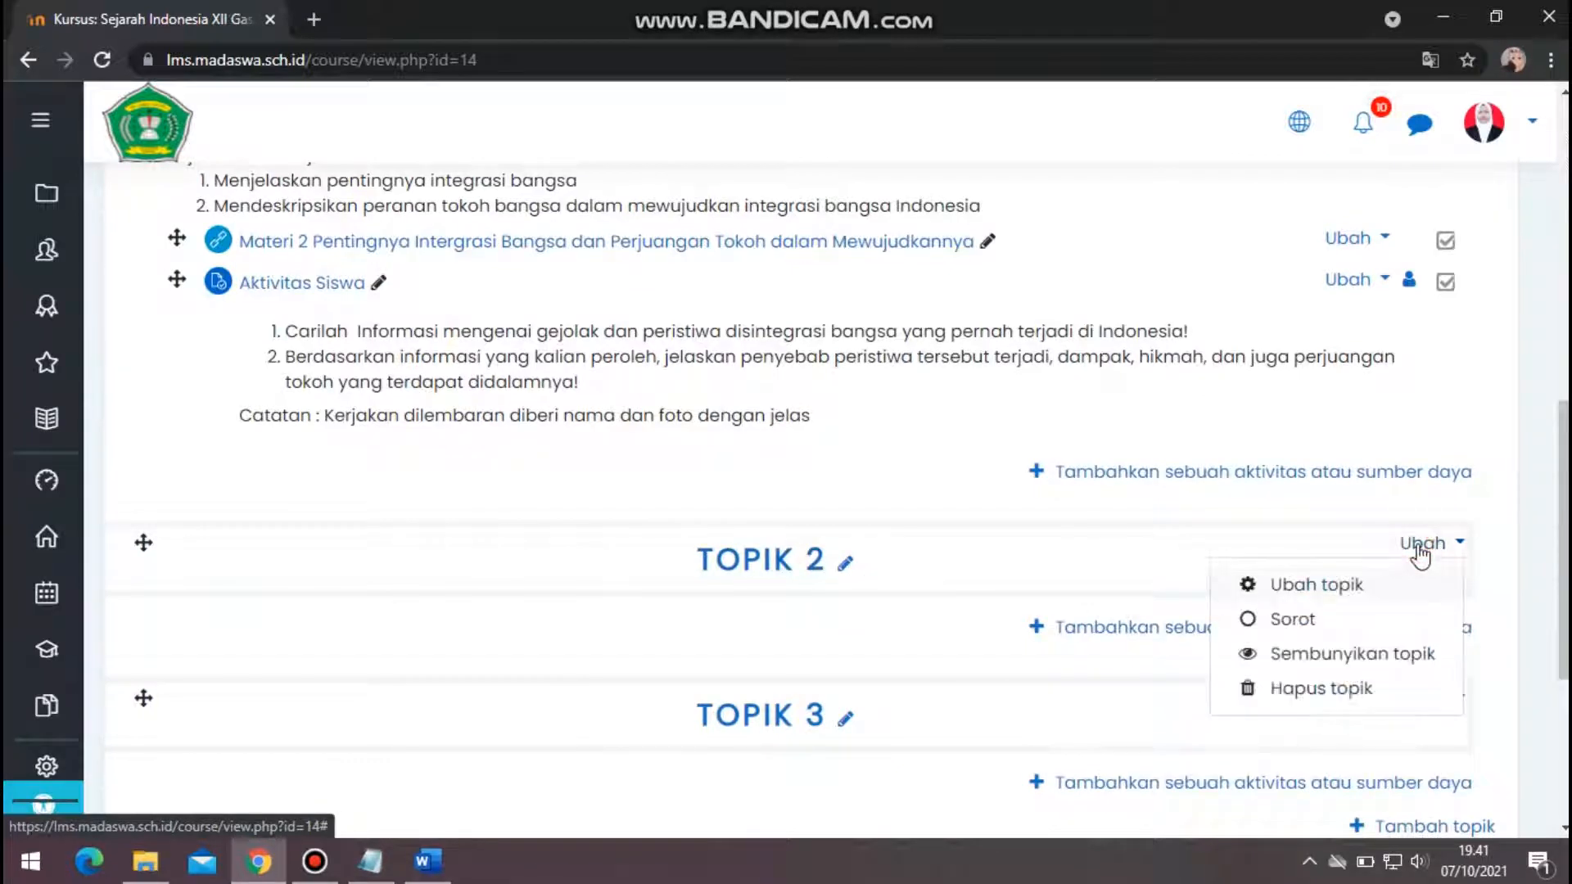
{"action": "left_click", "coordinate": [1339, 586]}
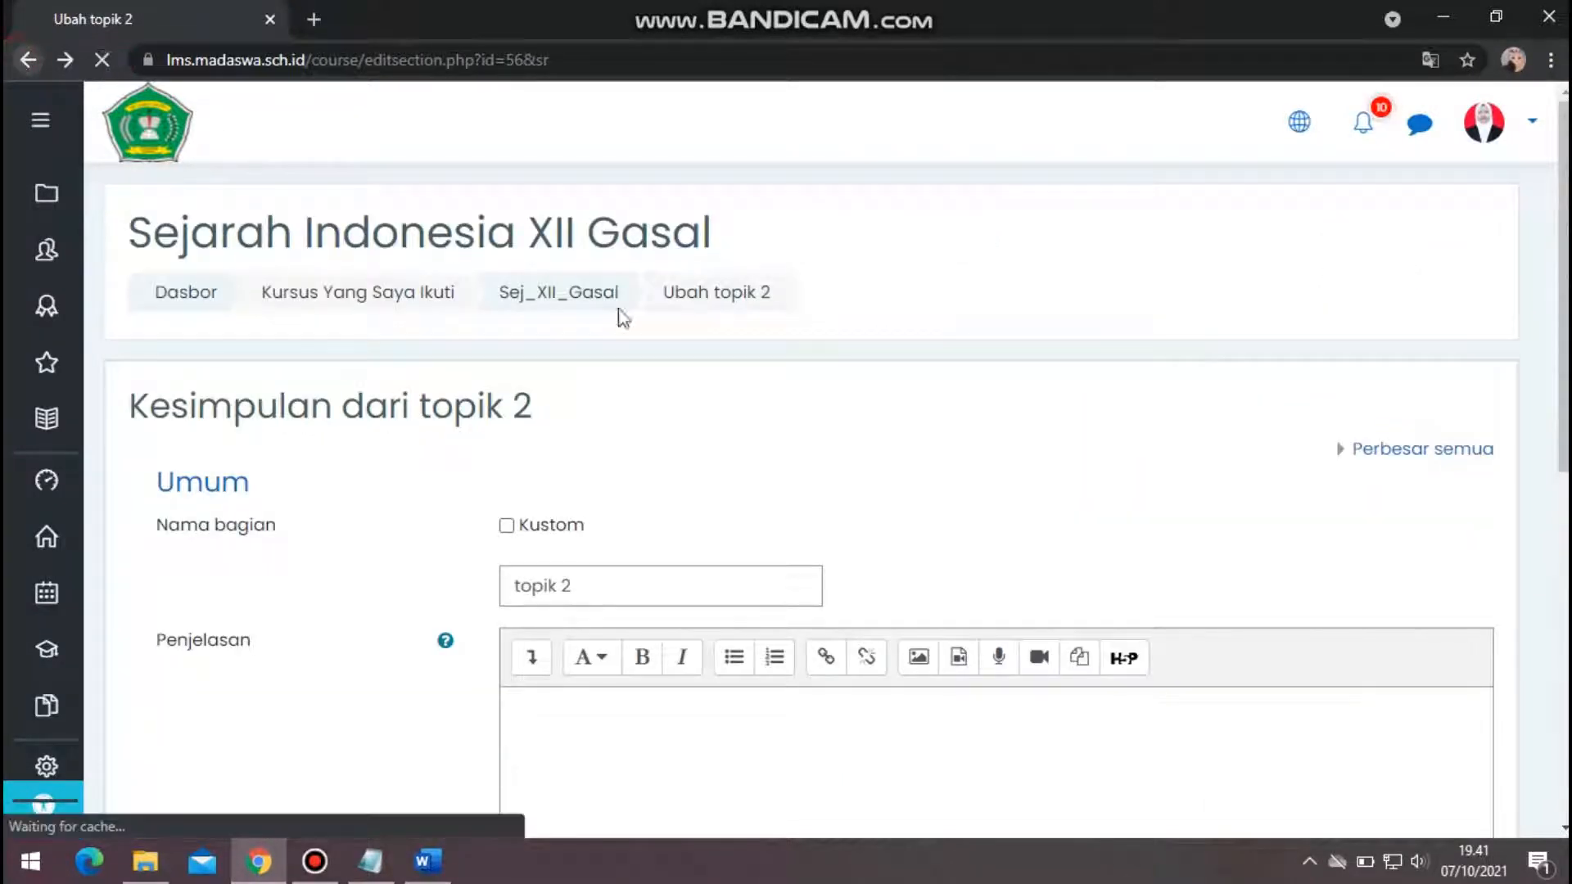
{"action": "key", "text": "alt+Left"}
{"action": "left_click", "coordinate": [1422, 544]}
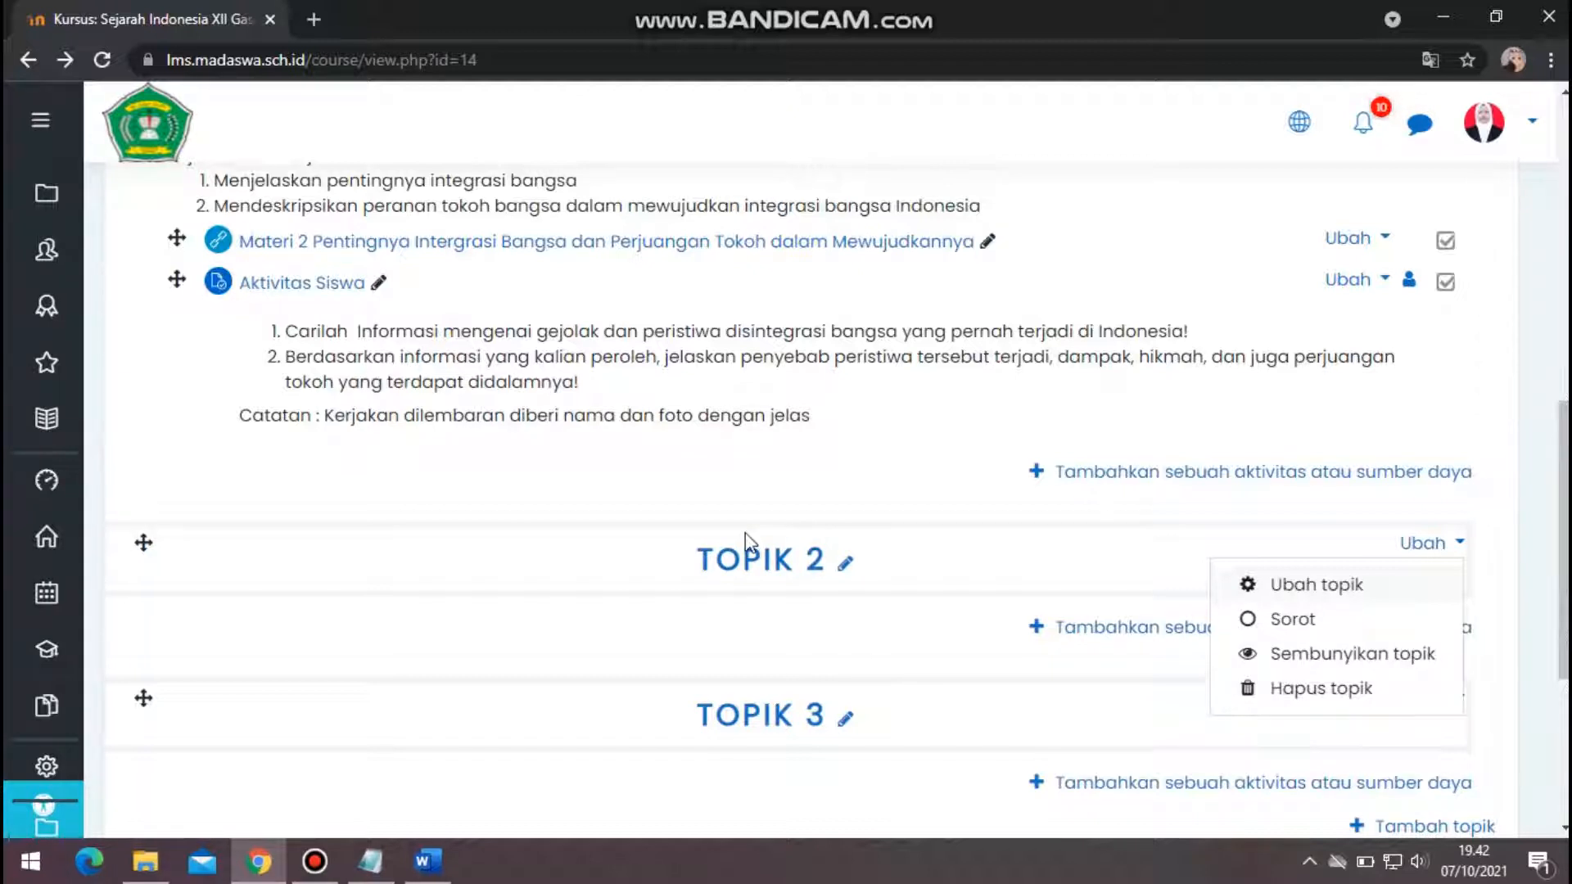
{"action": "left_click_drag", "start_coordinate": [1563, 541], "coordinate": [1545, 624]}
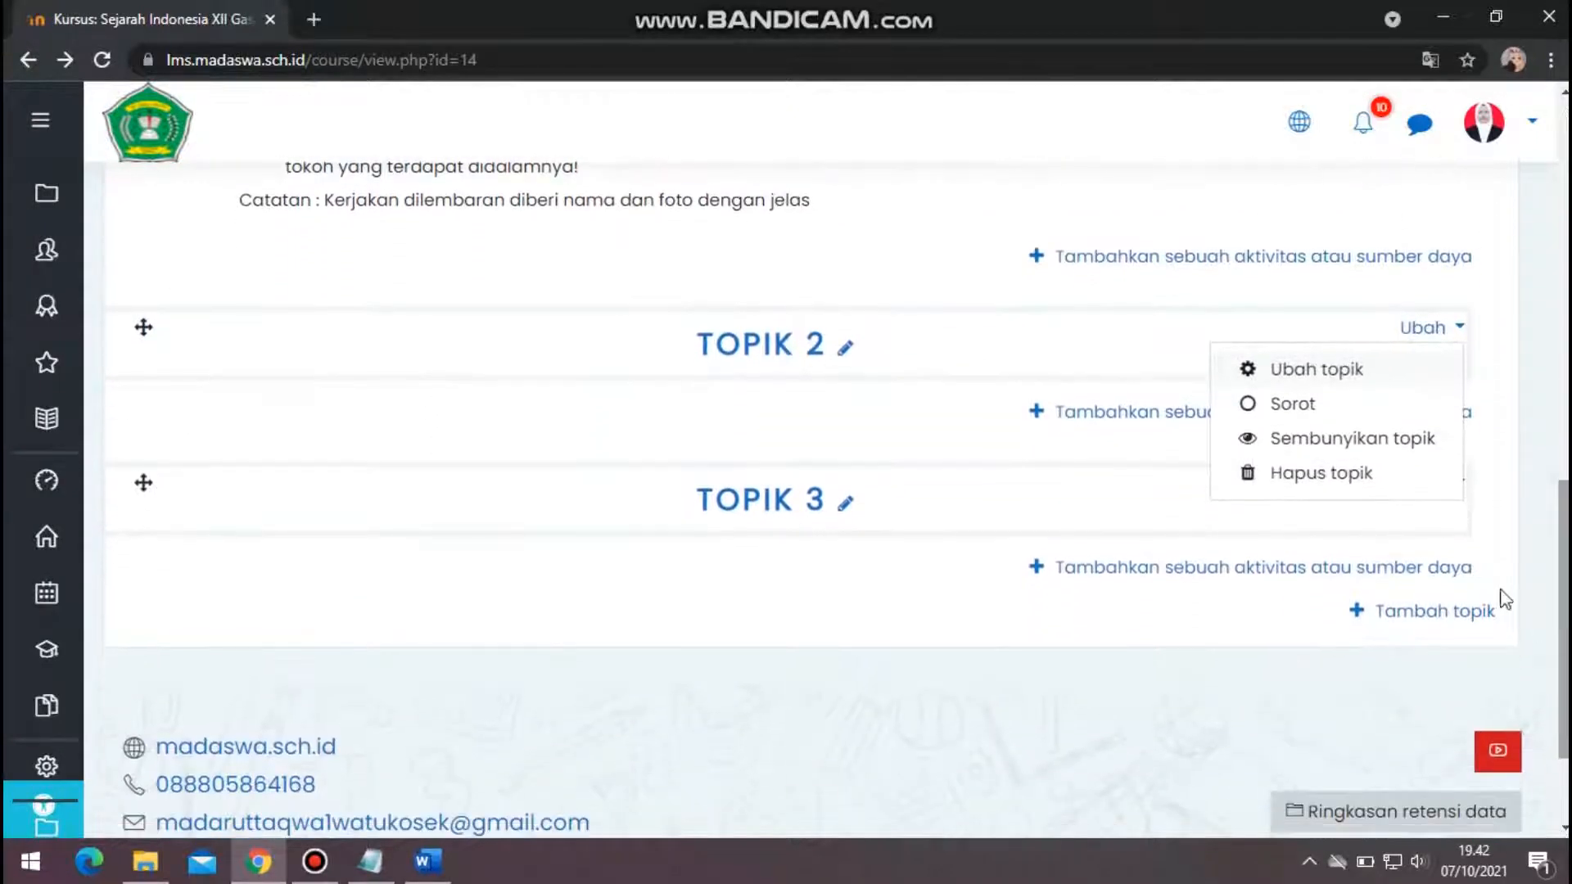
{"action": "left_click", "coordinate": [1439, 628]}
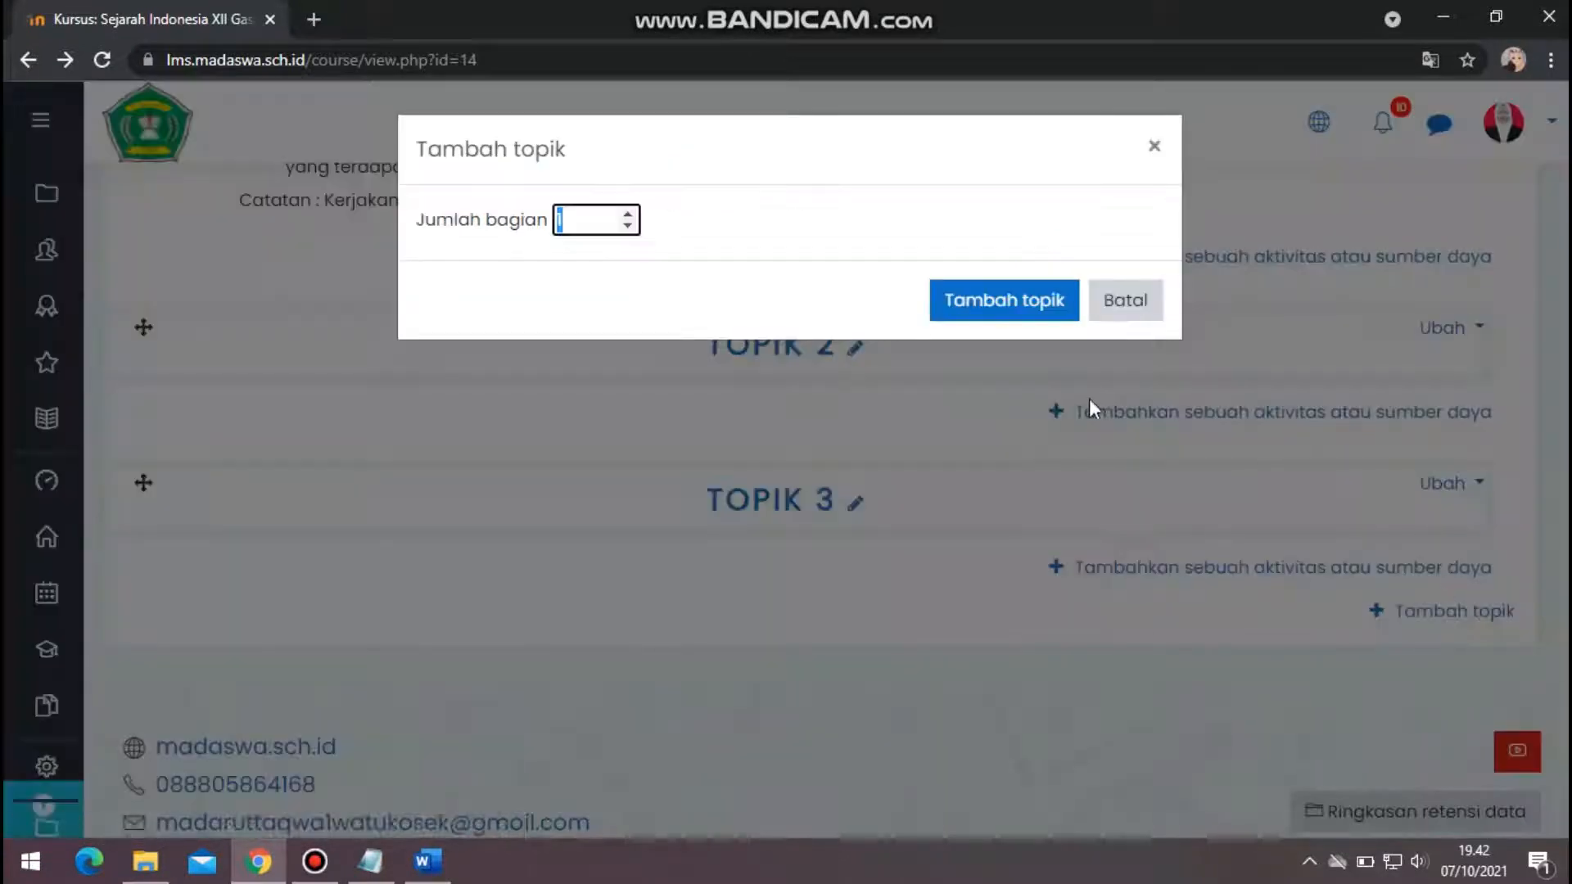
{"action": "left_click", "coordinate": [1146, 313]}
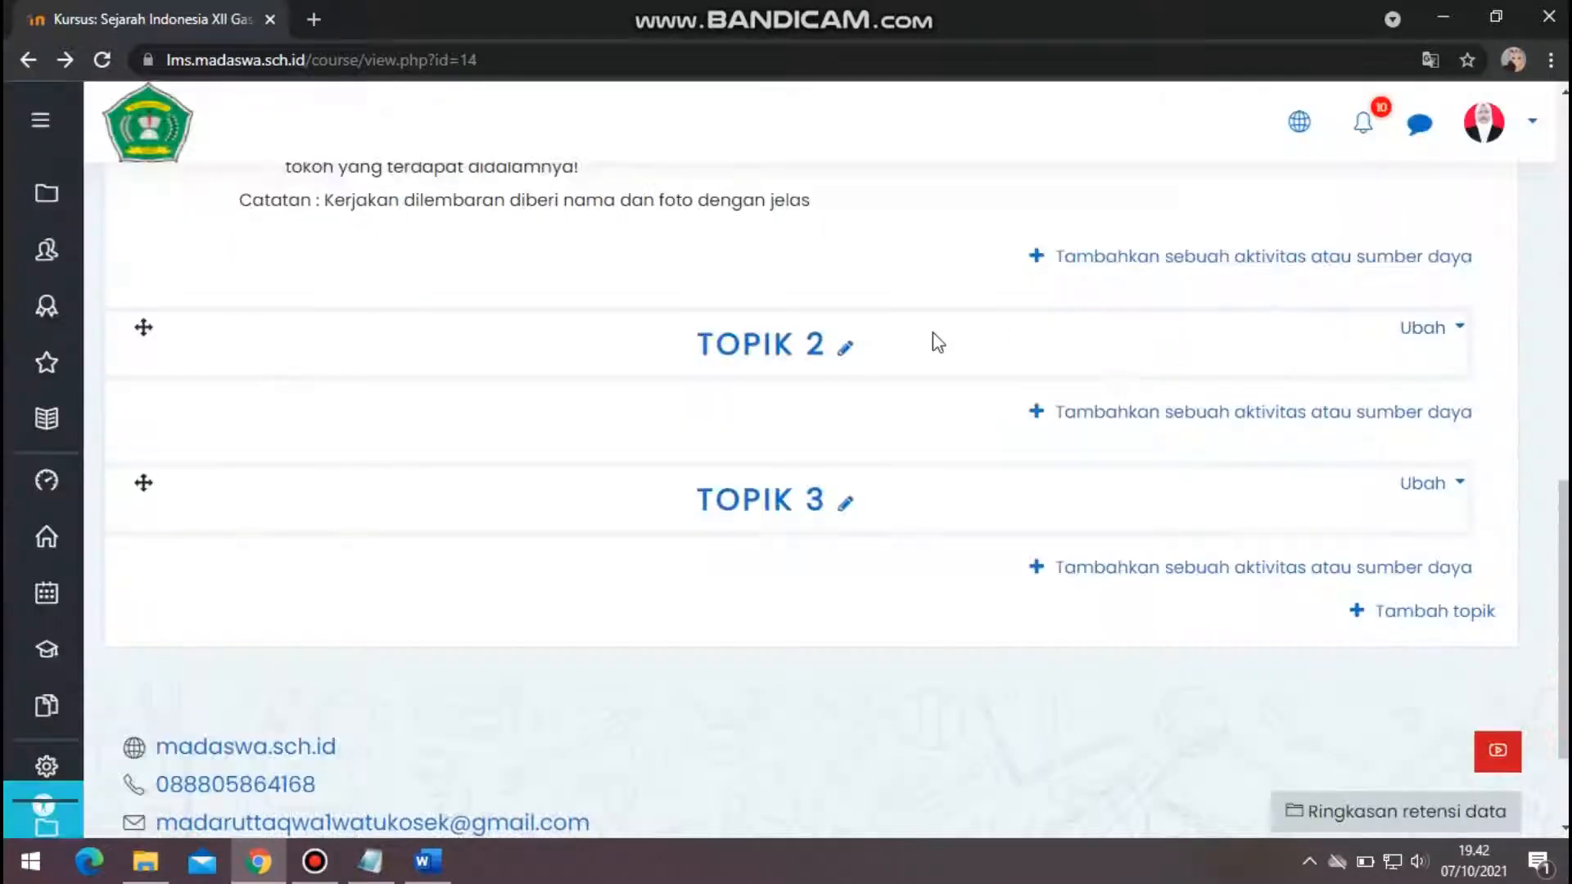
Give topic 2 the custom section name "PENILAIAN TENGAH SEMESTER" and save the changes.
{"action": "left_click", "coordinate": [1445, 329]}
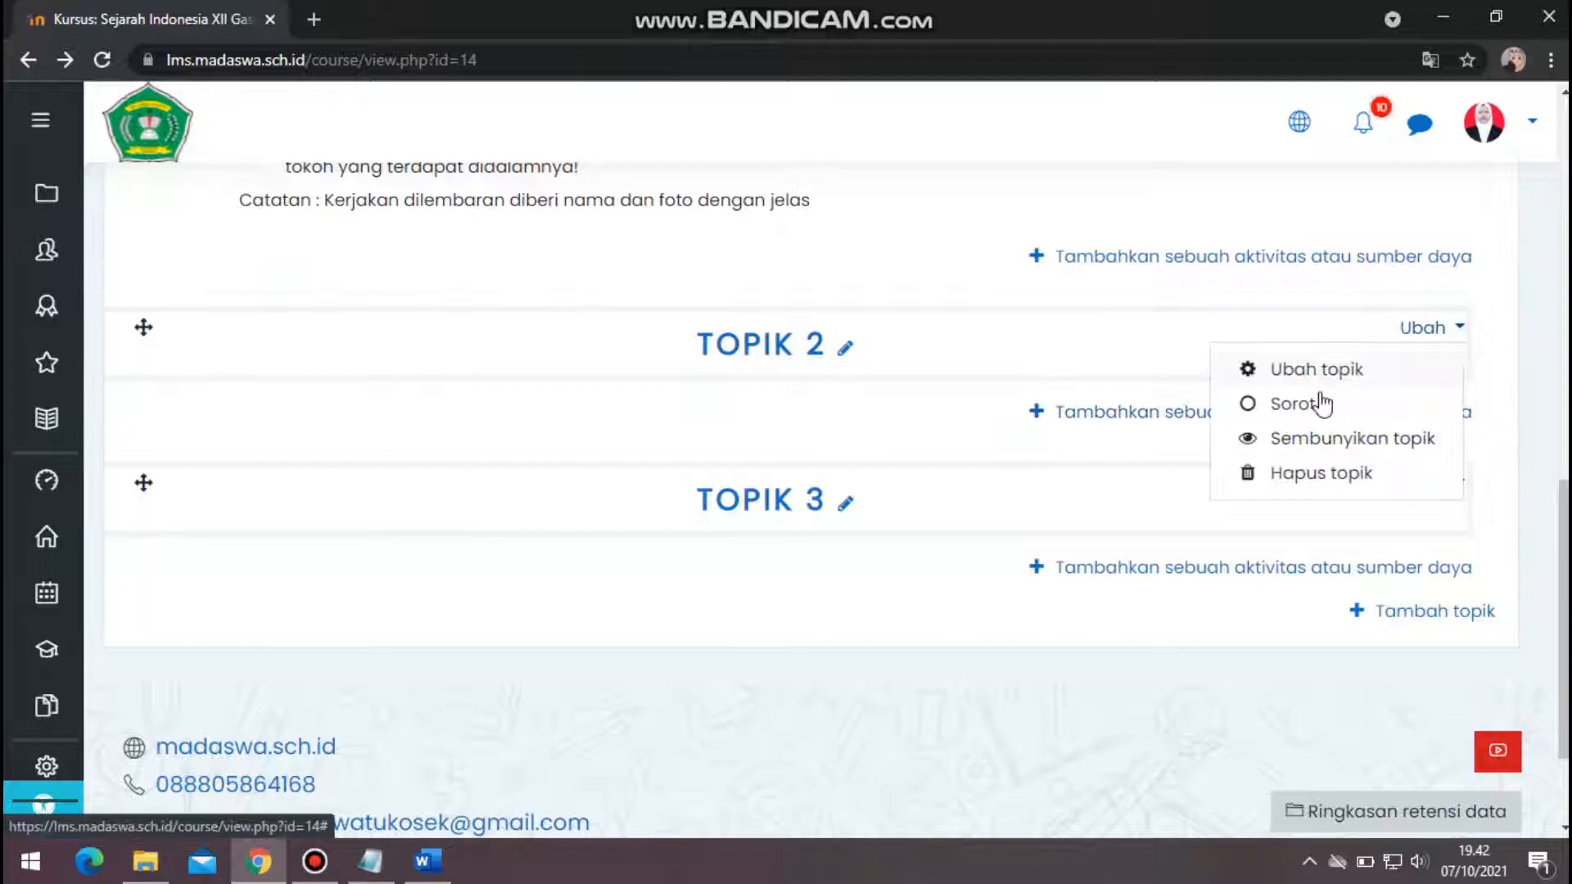
{"action": "left_click", "coordinate": [1380, 367]}
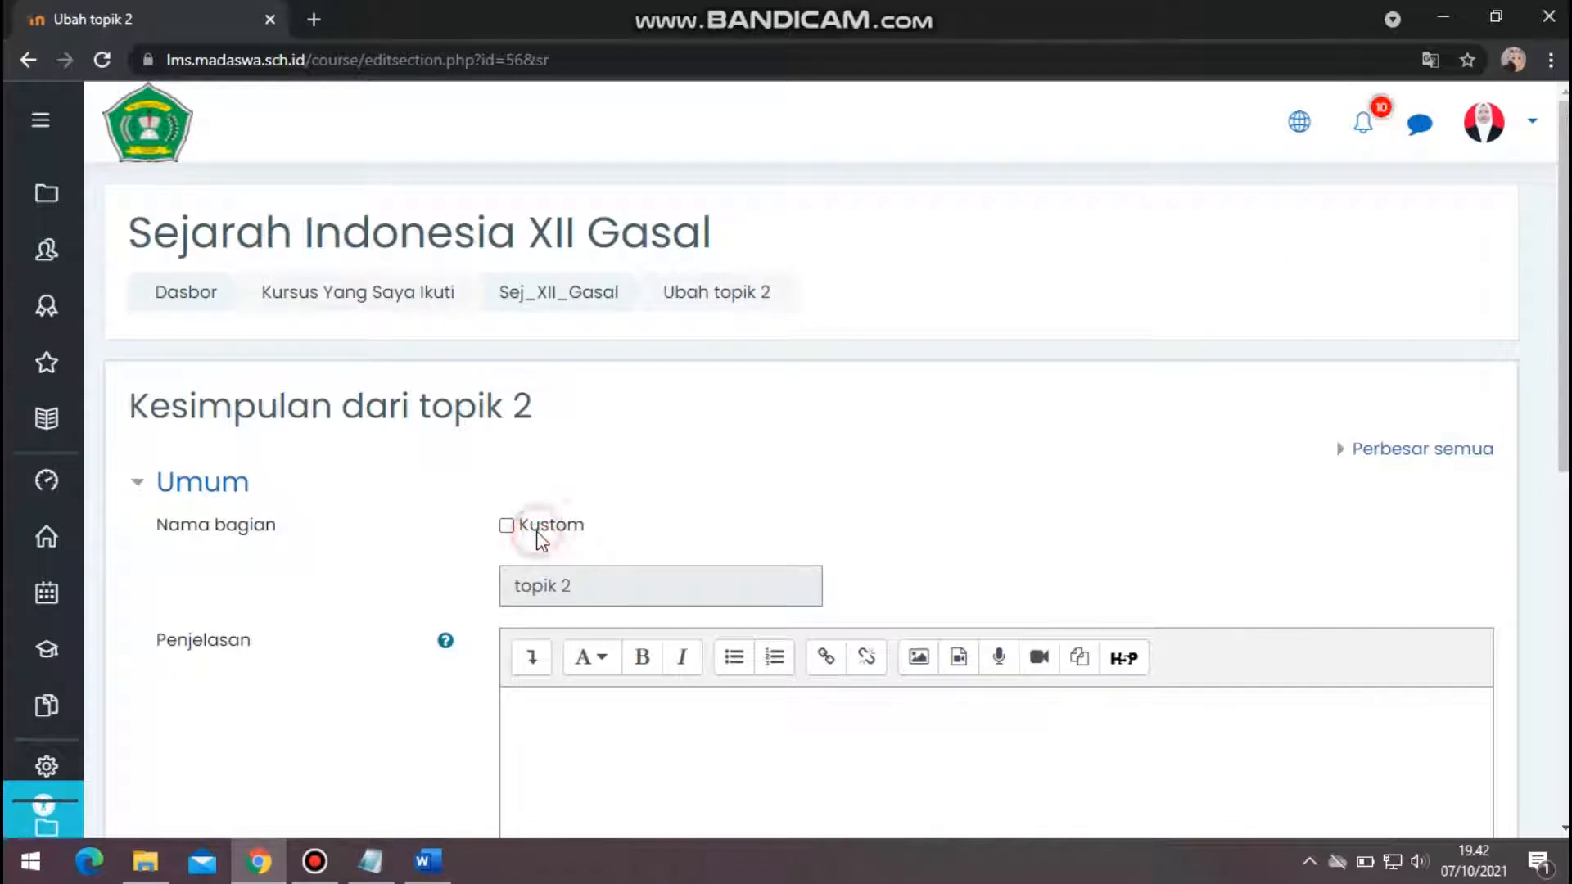
{"action": "left_click", "coordinate": [507, 525]}
{"action": "left_click", "coordinate": [606, 597]}
{"action": "type", "text": "PENILAIAN TE"}
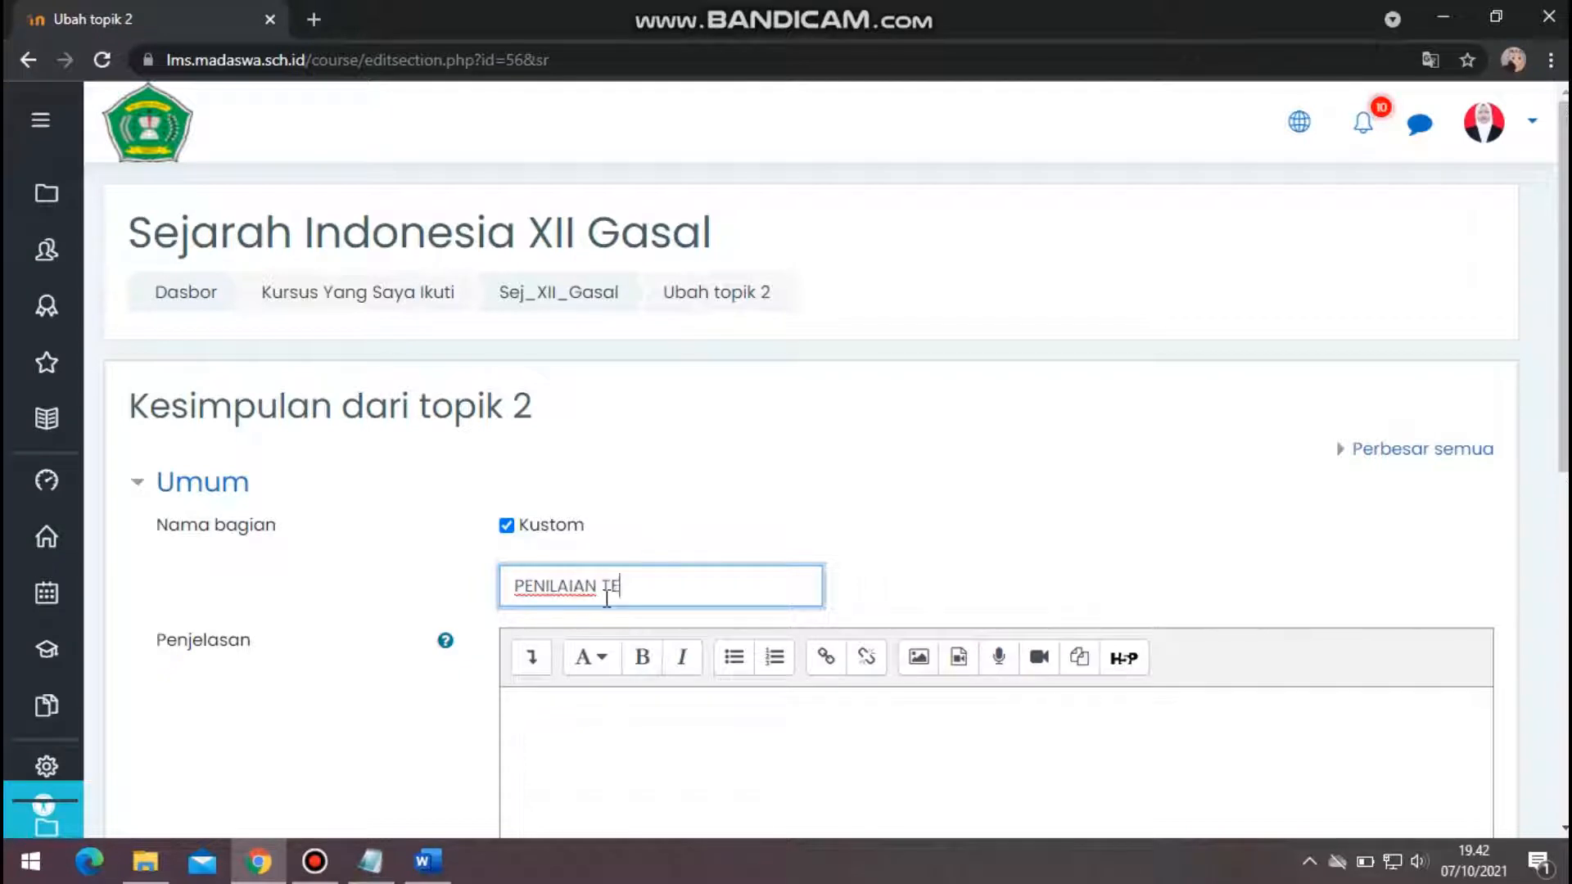
{"action": "type", "text": "NGAH SEMESTER"}
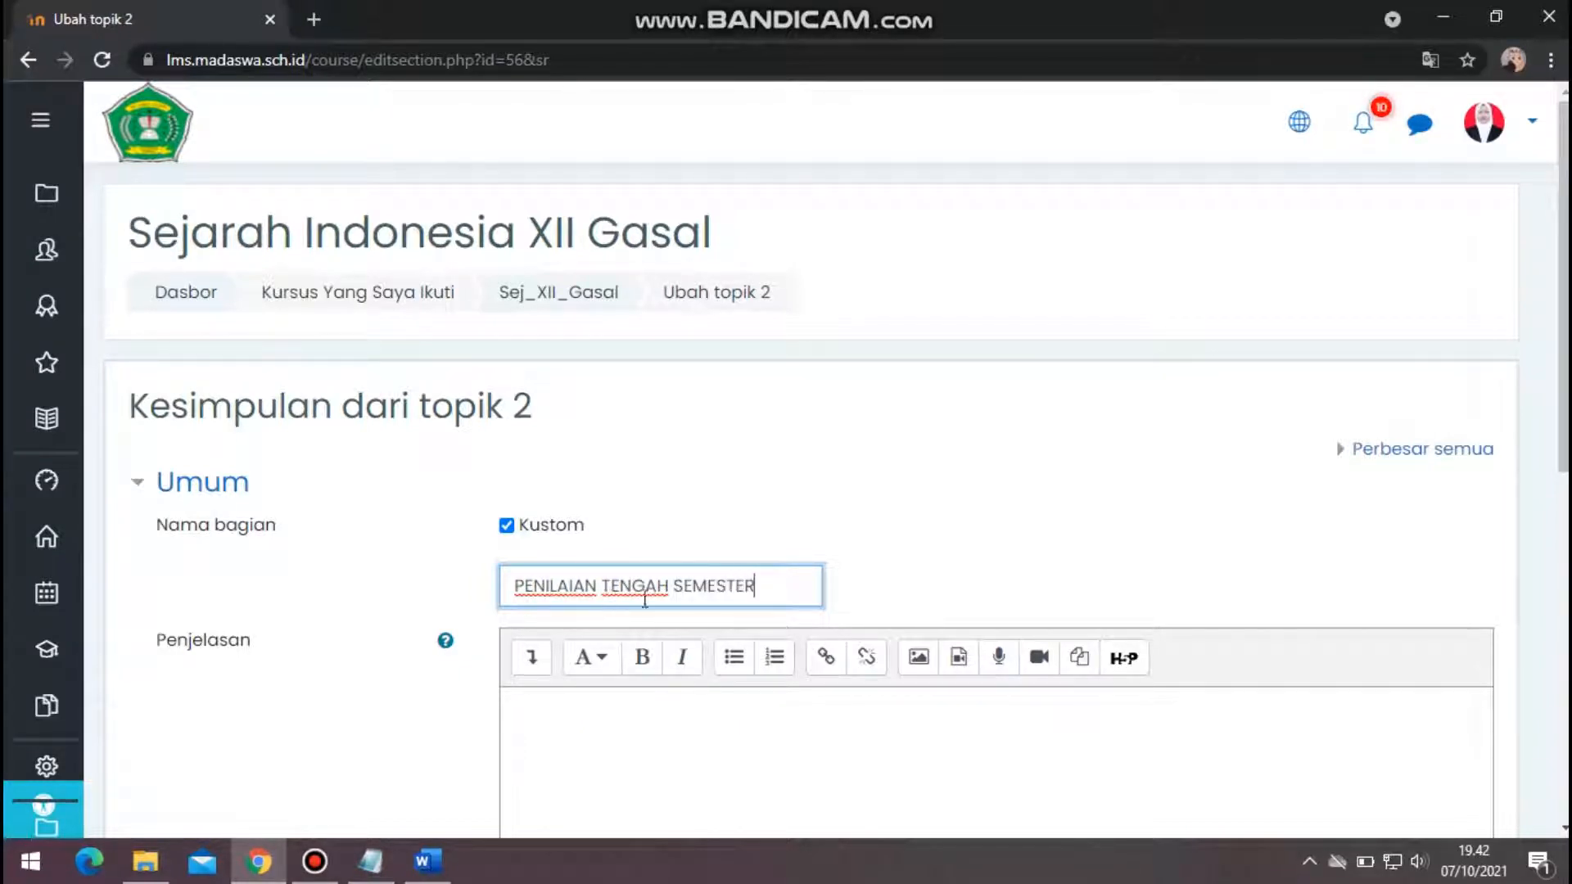
{"action": "scroll", "coordinate": [818, 491], "scroll_direction": "down", "scroll_amount": 8}
{"action": "scroll", "coordinate": [819, 492], "scroll_direction": "up", "scroll_amount": 5}
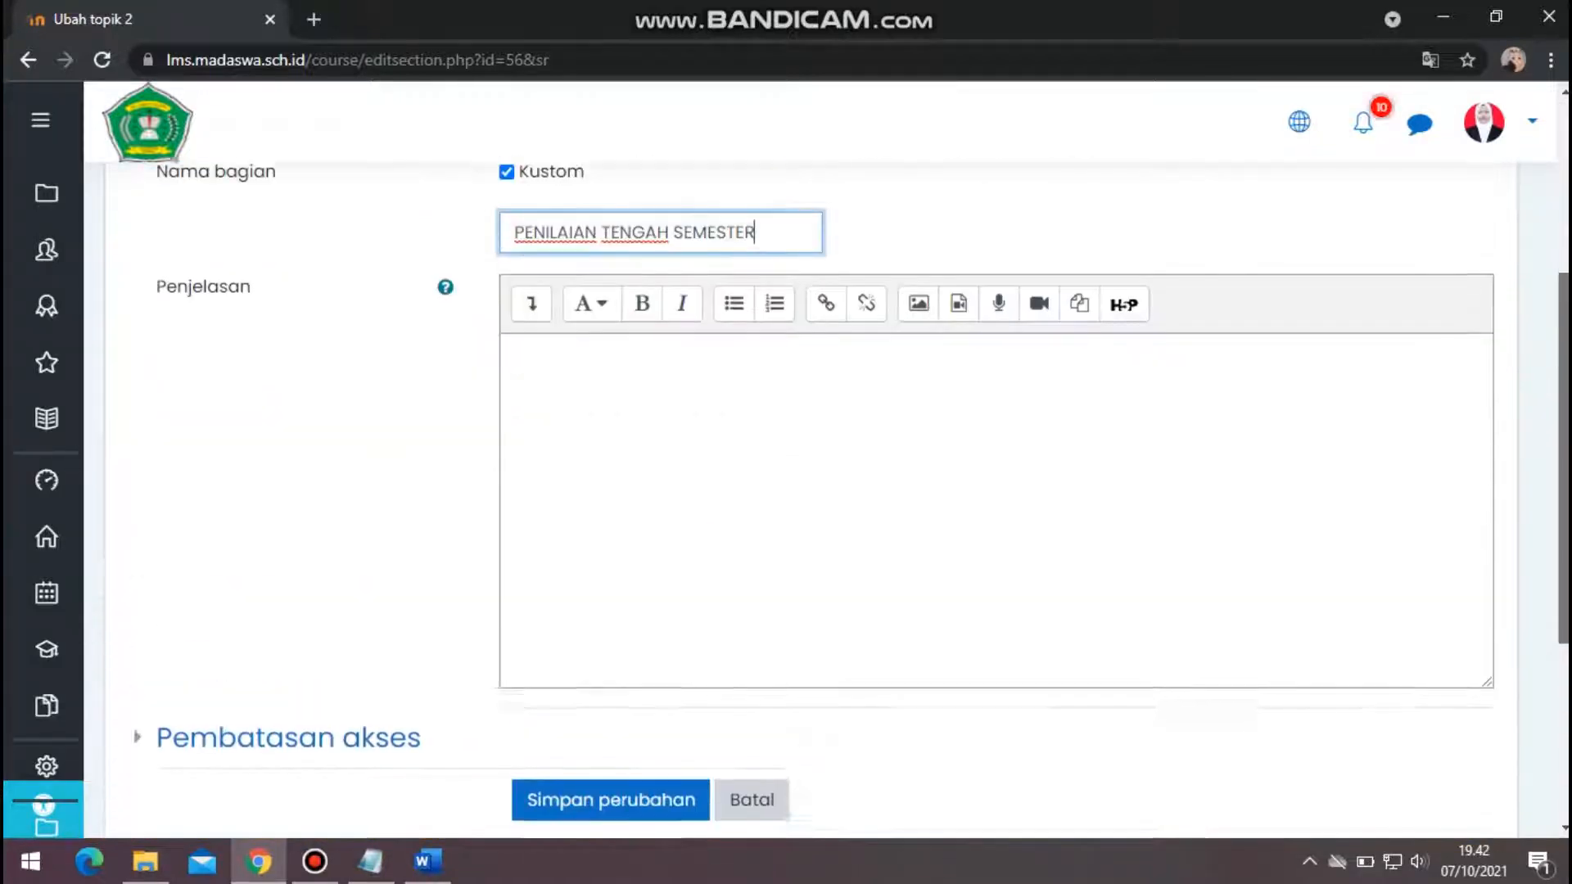
{"action": "scroll", "coordinate": [818, 491], "scroll_direction": "down", "scroll_amount": 2}
{"action": "left_click", "coordinate": [568, 719]}
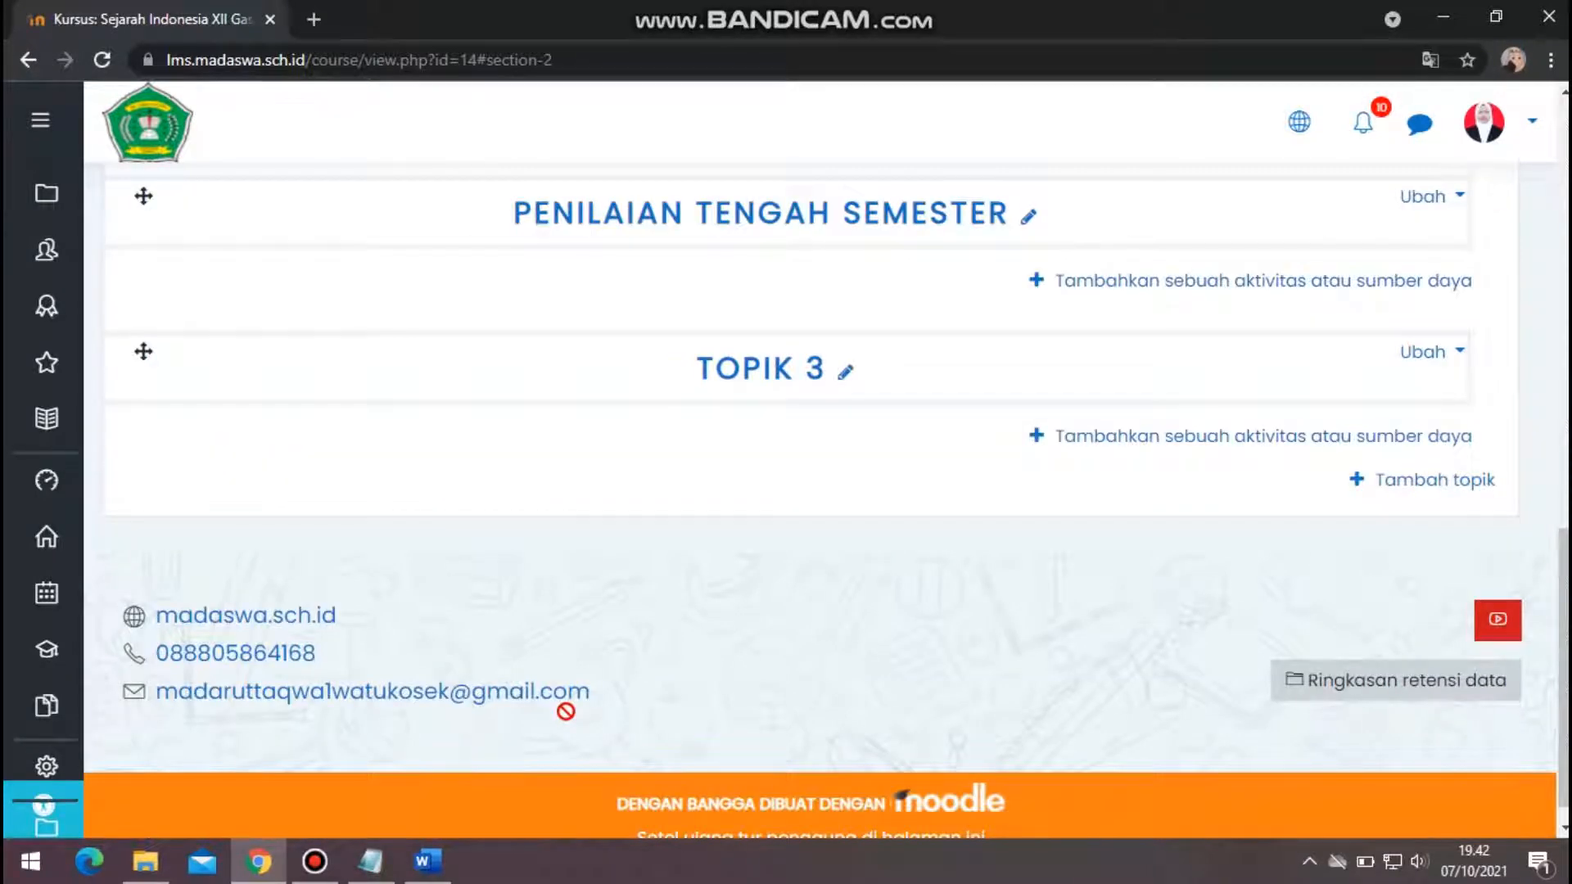
Add a new Kuis activity to the PENILAIAN TENGAH SEMESTER section.
{"action": "left_click_drag", "start_coordinate": [566, 712], "coordinate": [1075, 314]}
{"action": "left_click", "coordinate": [1070, 309]}
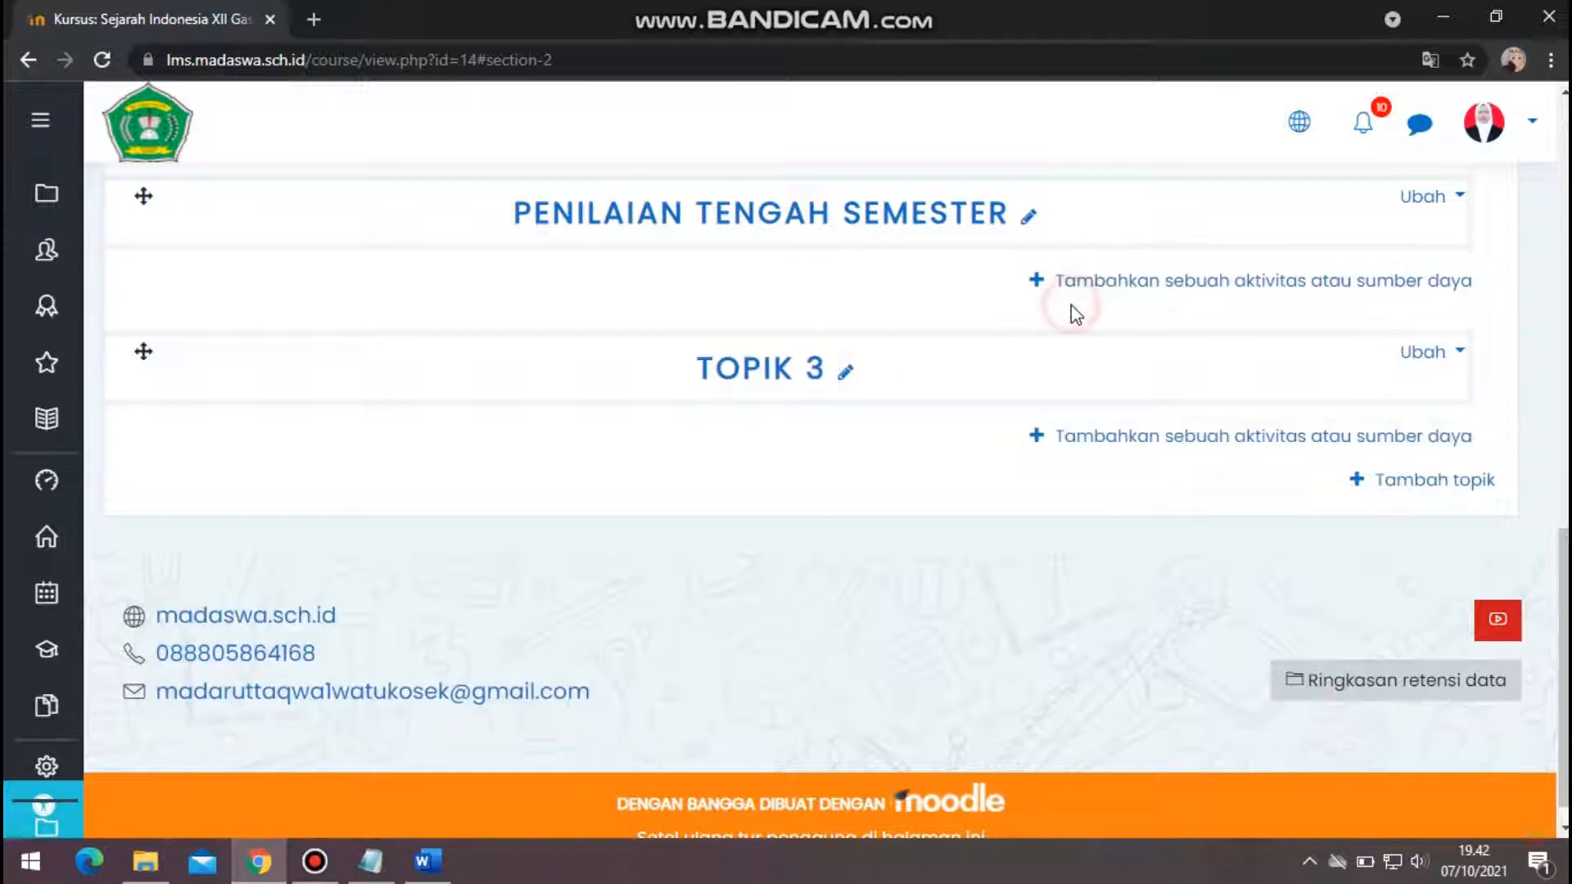
{"action": "left_click", "coordinate": [1141, 282]}
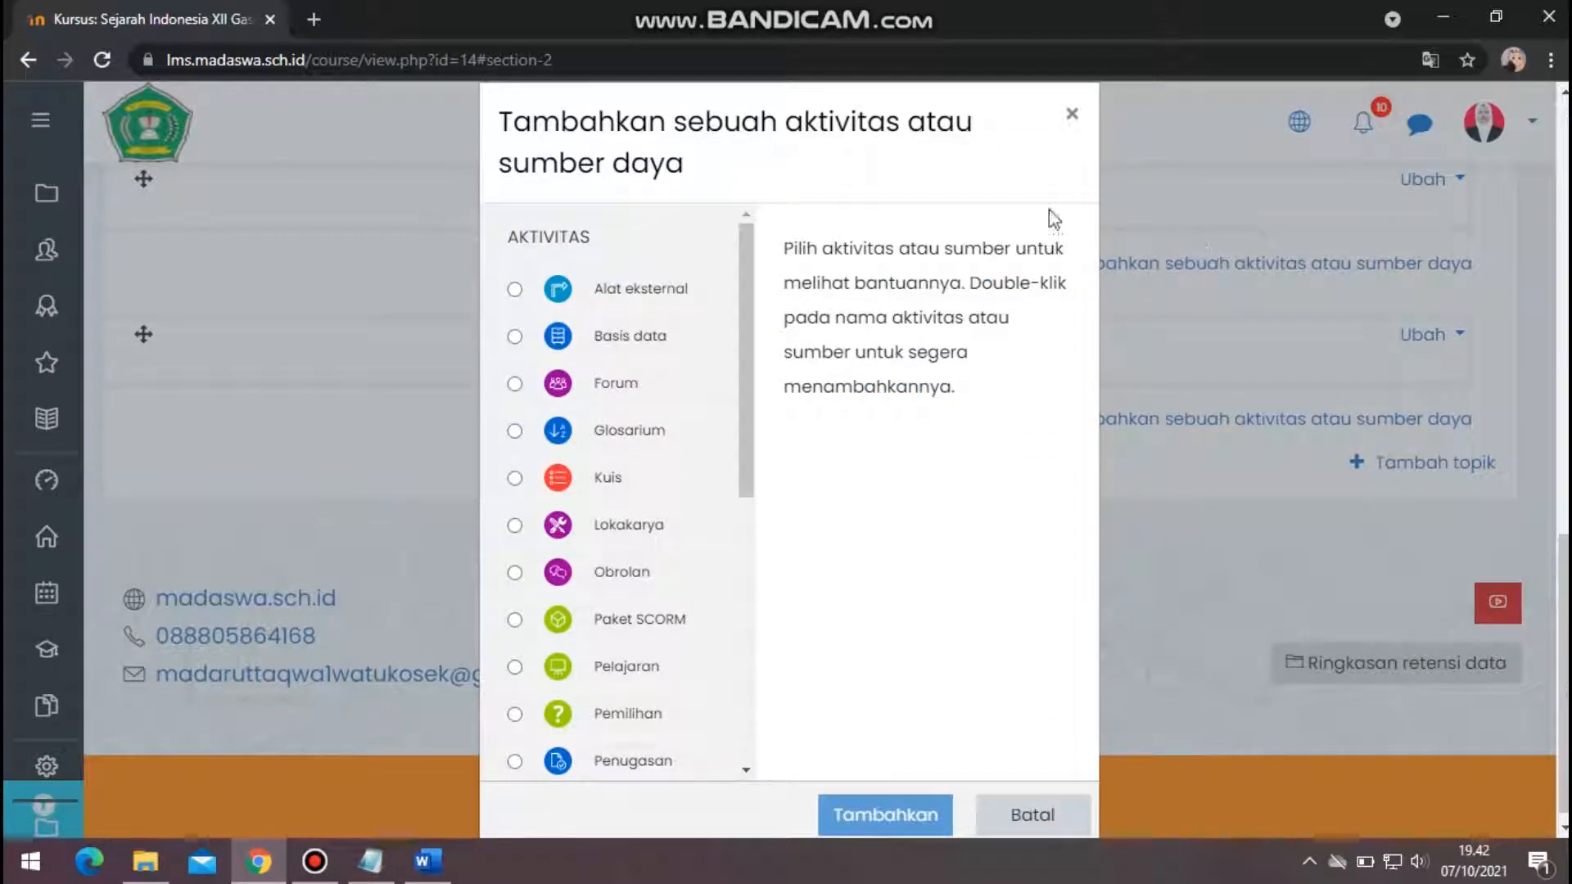
{"action": "left_click", "coordinate": [1072, 113]}
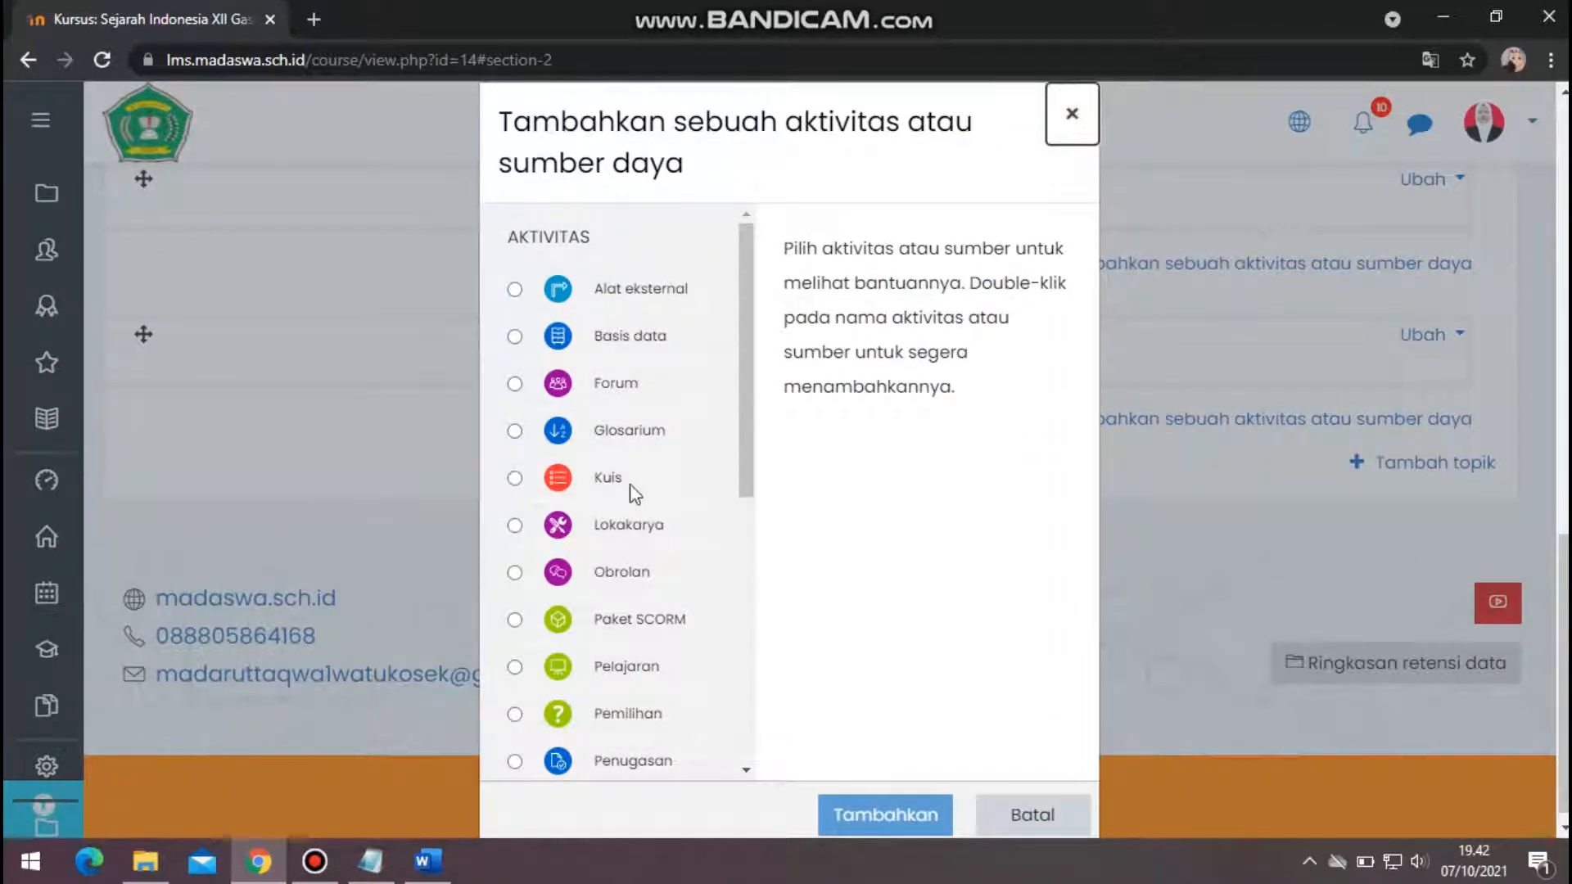
{"action": "left_click", "coordinate": [514, 478]}
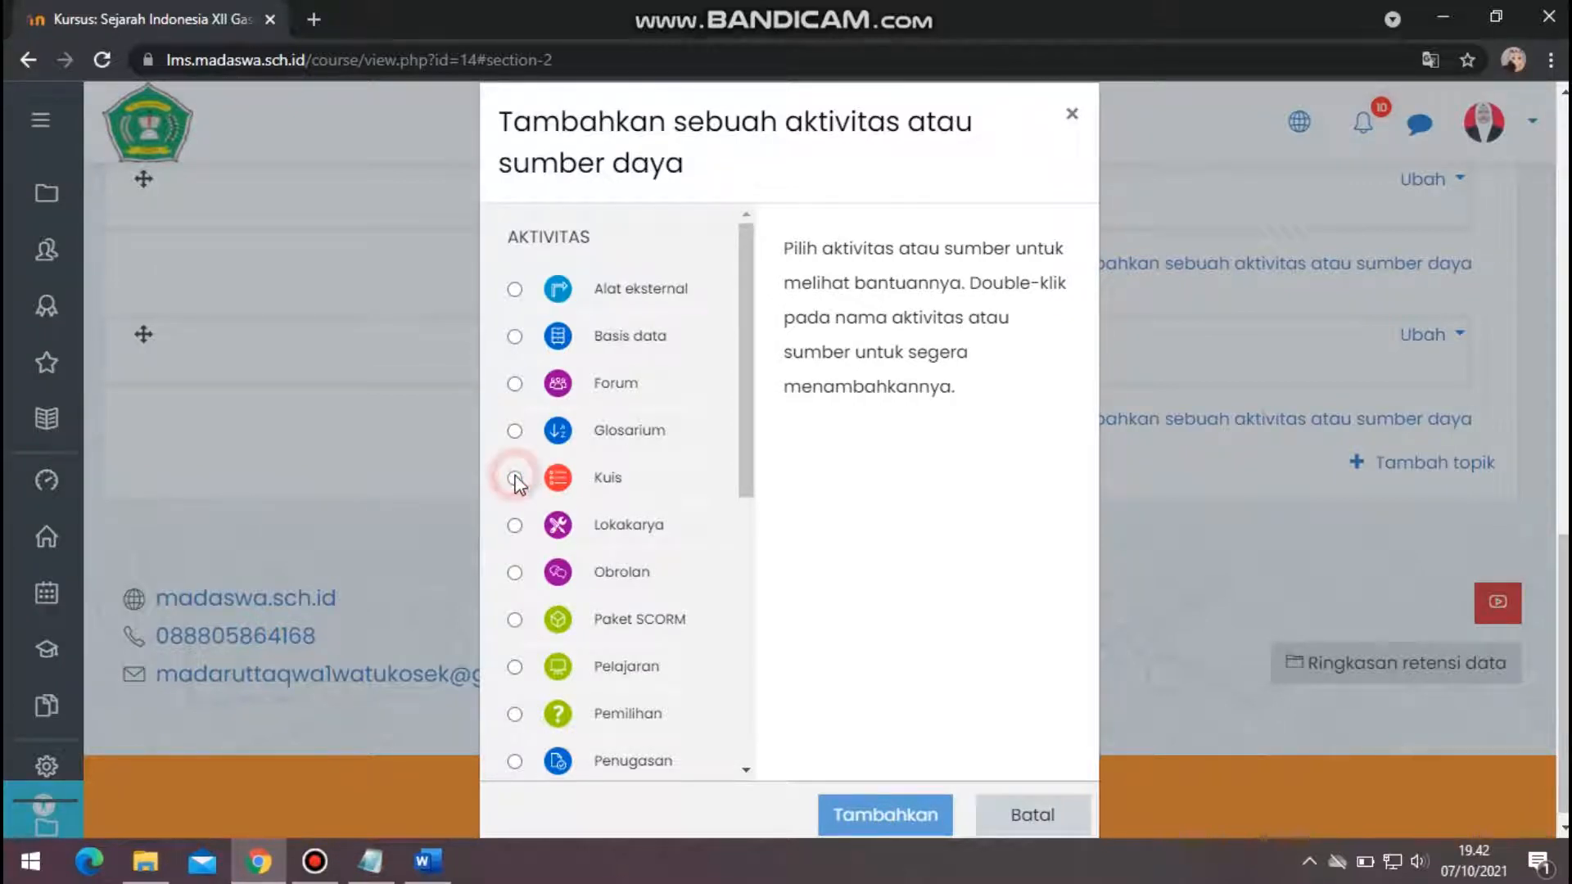
{"action": "left_click", "coordinate": [845, 798]}
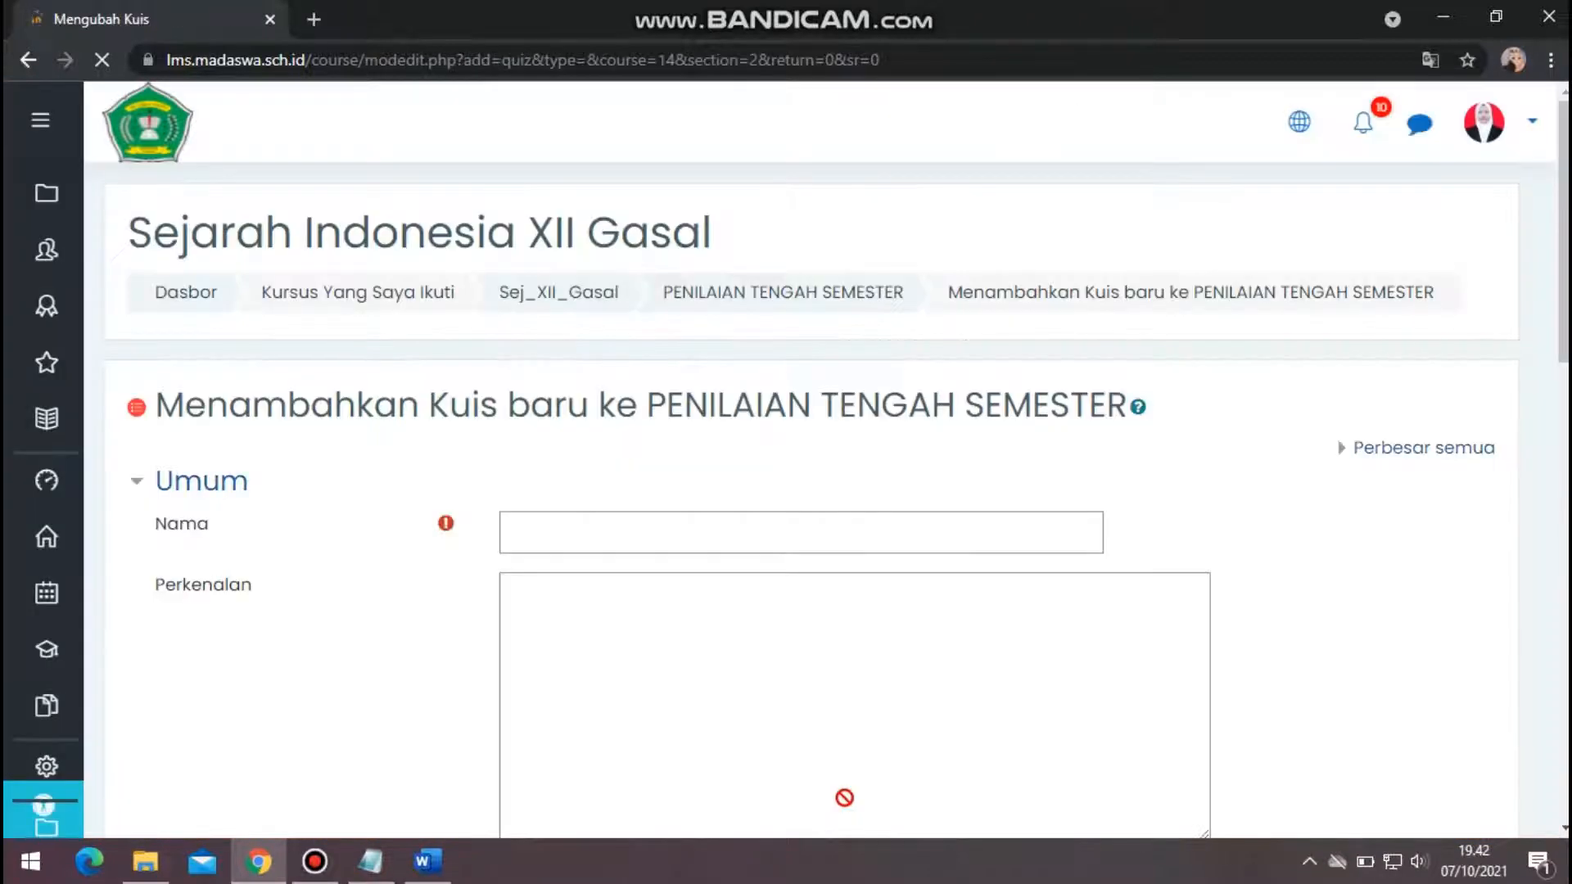
Name the new quiz "PTS SEJARAH INDONESIA XII".
{"action": "left_click", "coordinate": [660, 532]}
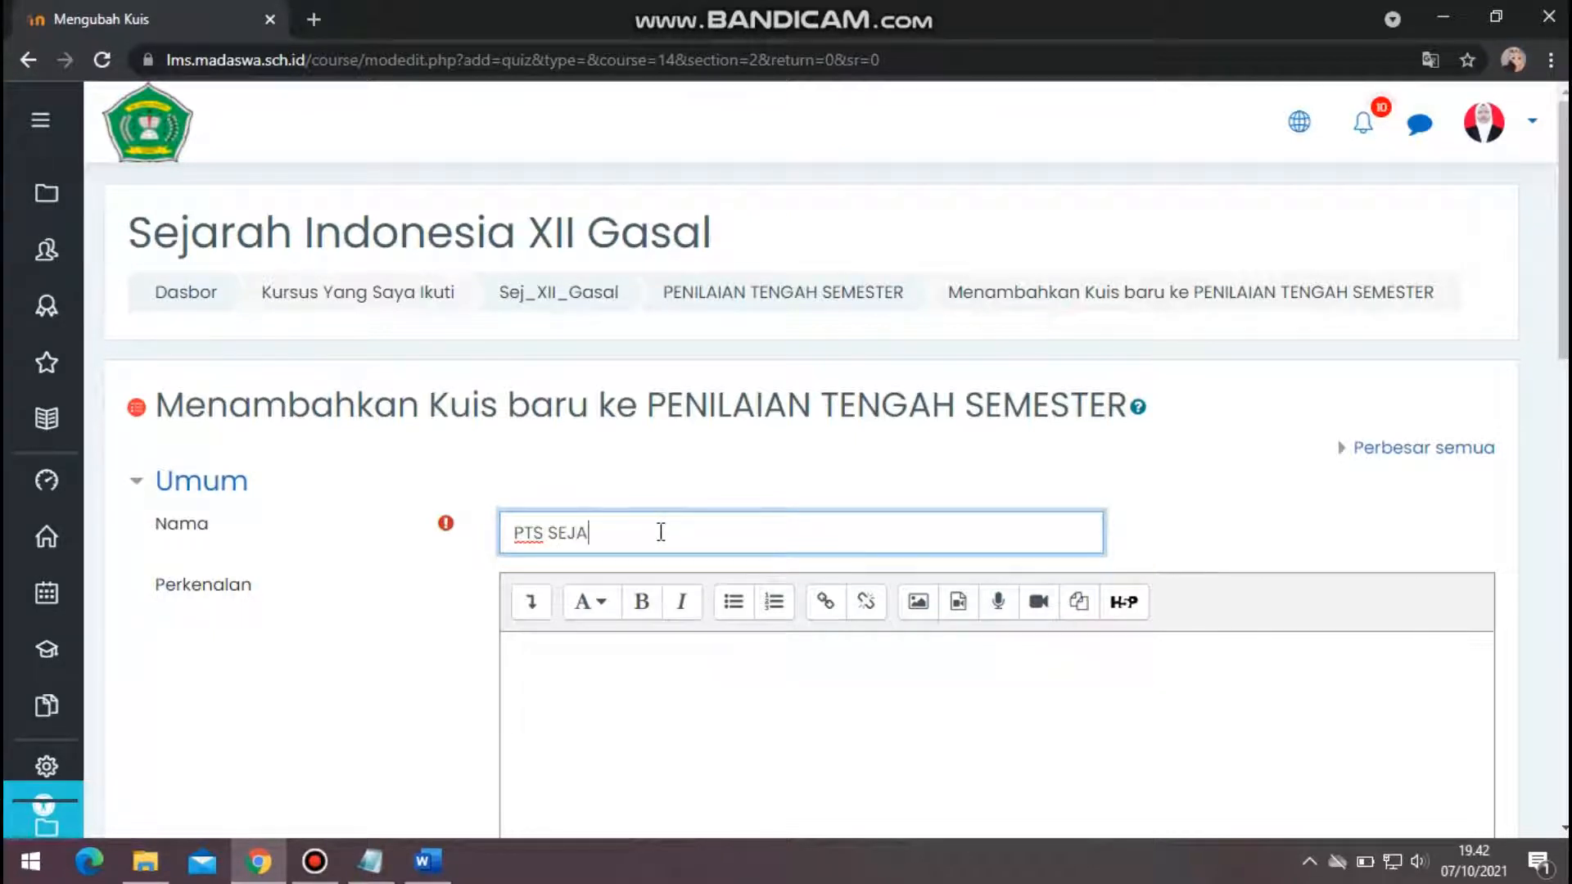
{"action": "type", "text": "PTS SEJARAH INDONESIA XII"}
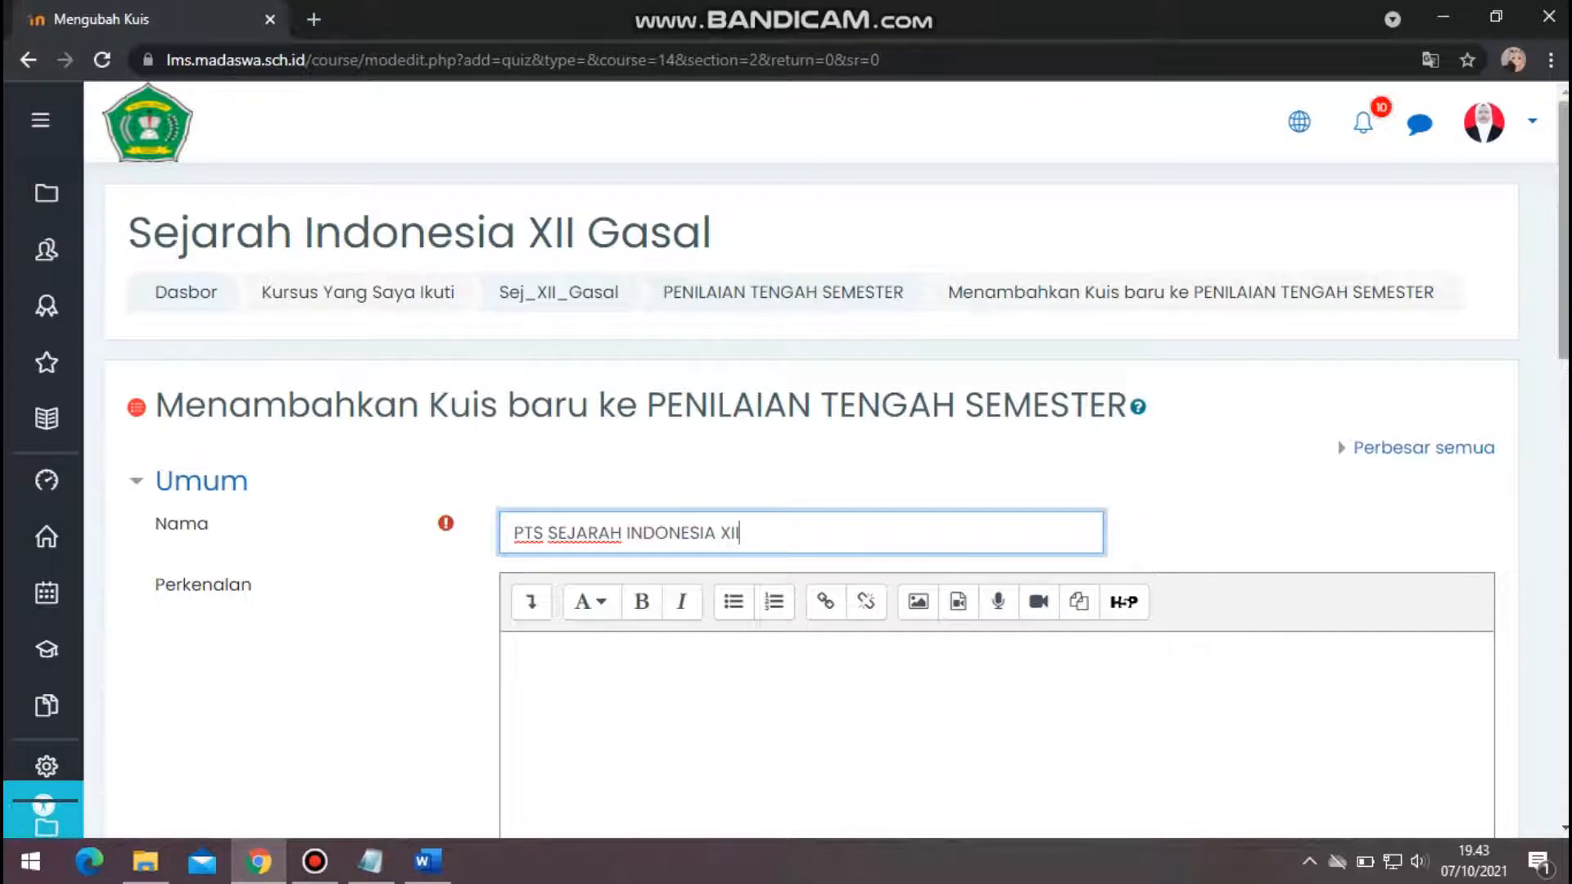
{"action": "scroll", "coordinate": [1208, 591], "scroll_direction": "down", "scroll_amount": 2}
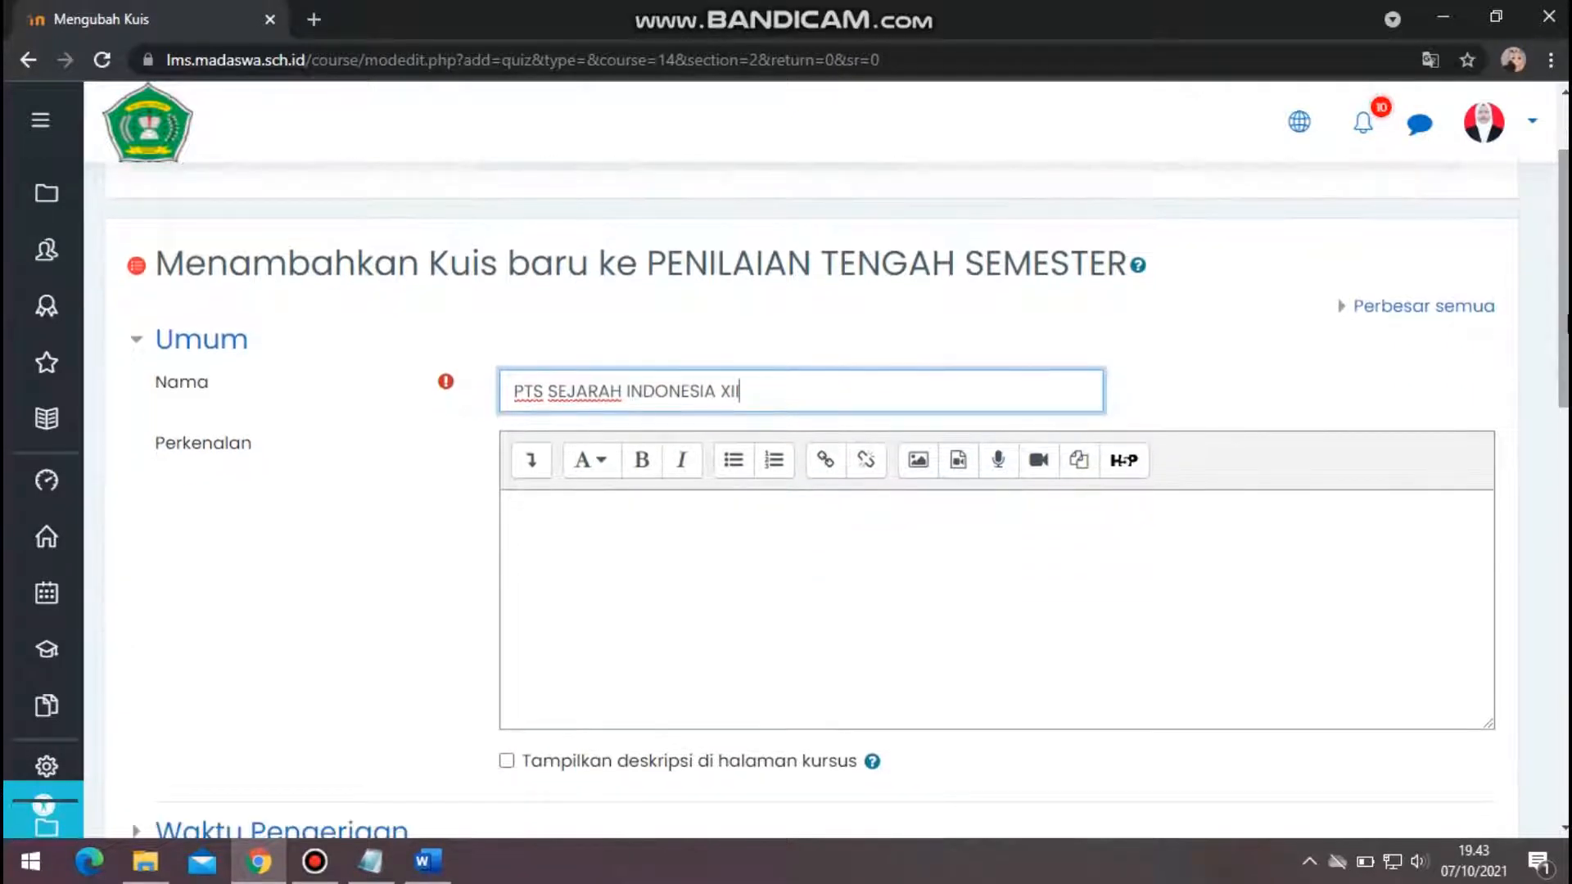
Expand the Waktu Pengerjaan settings, enable the Kuis dimulai date and open its day for choosing.
{"action": "scroll", "coordinate": [1551, 469], "scroll_direction": "down", "scroll_amount": 5}
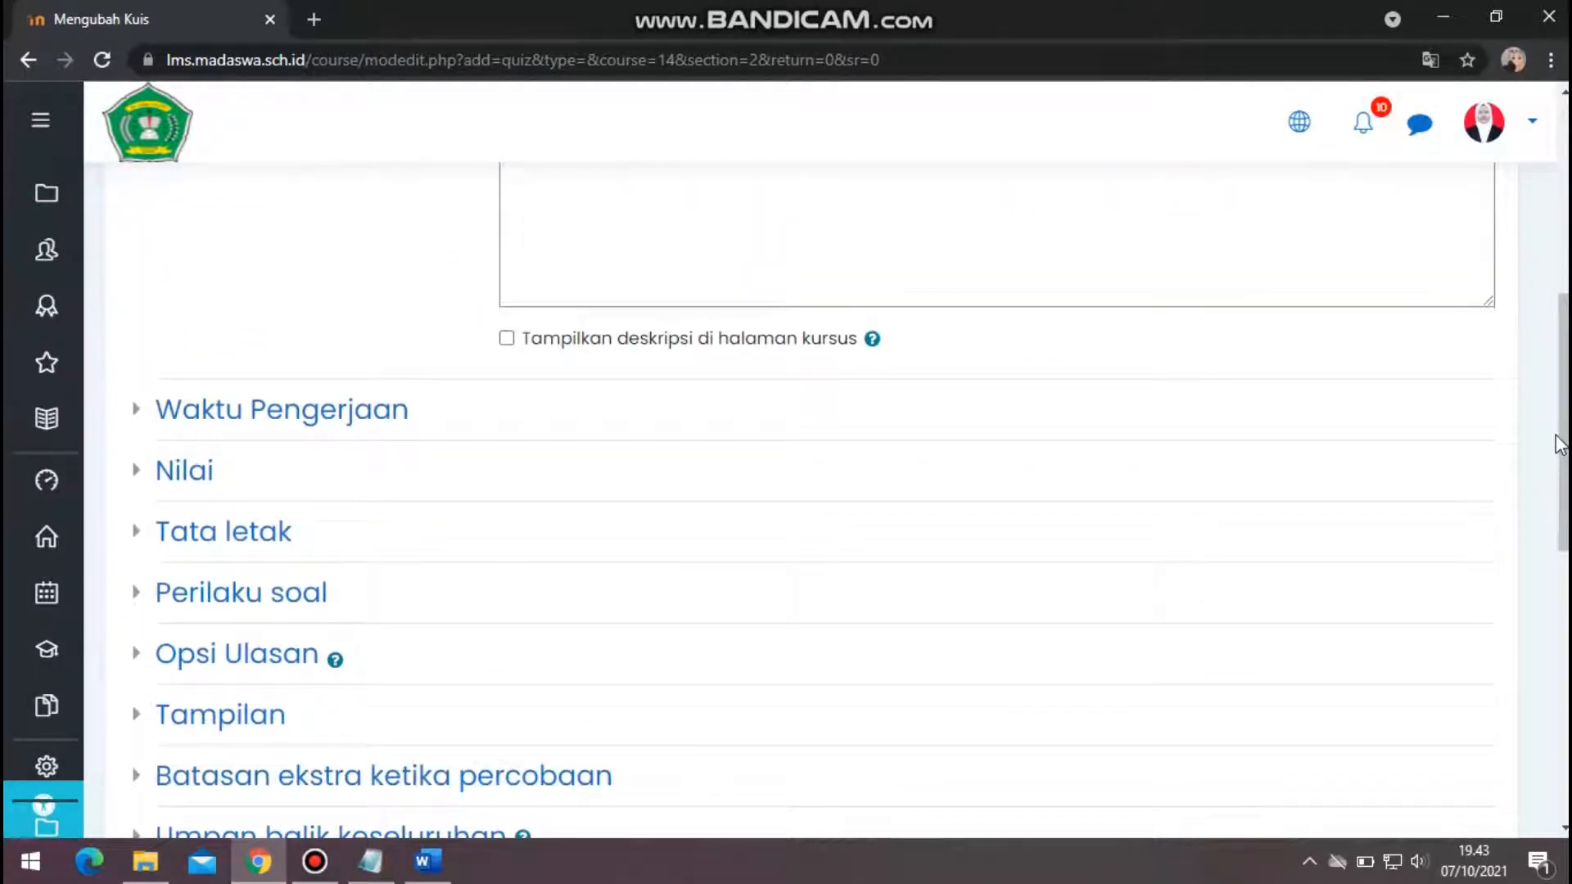
{"action": "double_click", "coordinate": [184, 471]}
{"action": "left_click", "coordinate": [161, 316]}
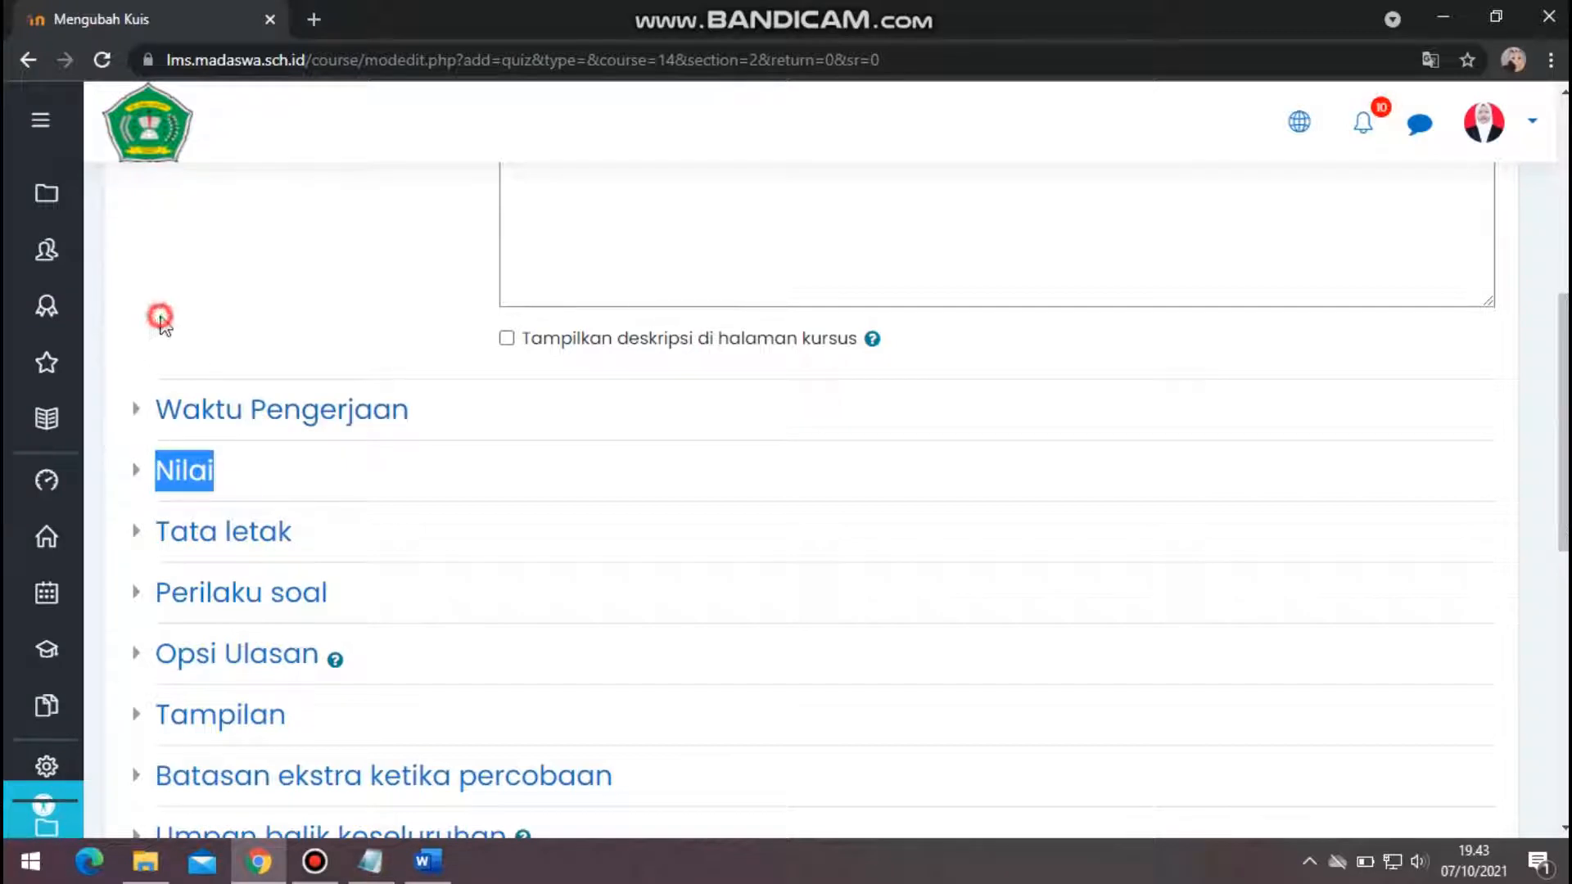
{"action": "left_click_drag", "start_coordinate": [160, 317], "coordinate": [133, 410]}
{"action": "left_click", "coordinate": [274, 354]}
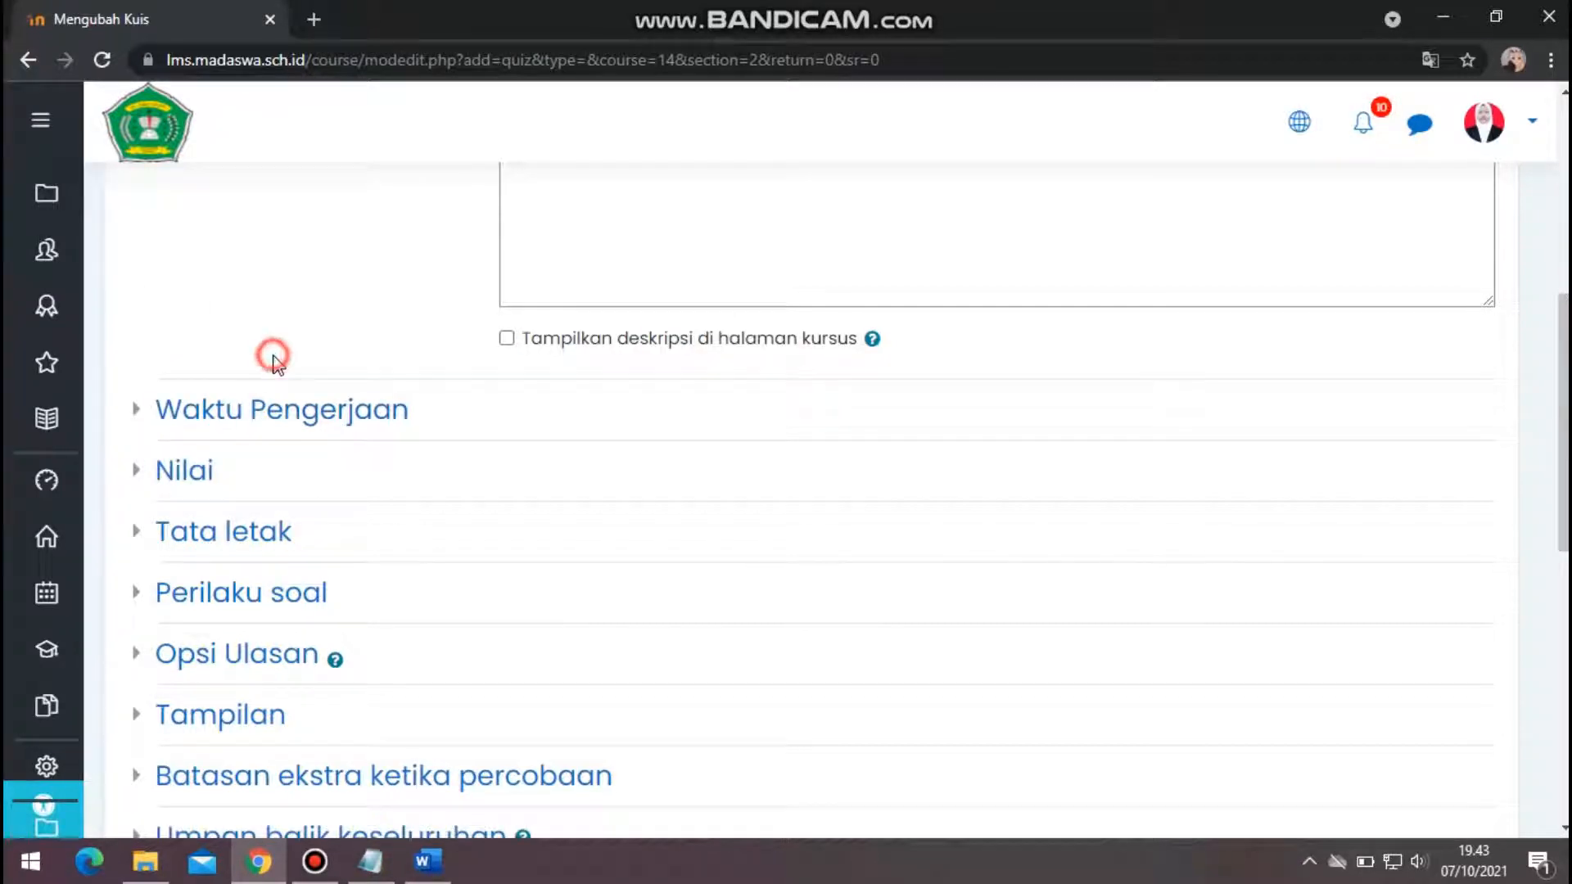
{"action": "left_click", "coordinate": [134, 411]}
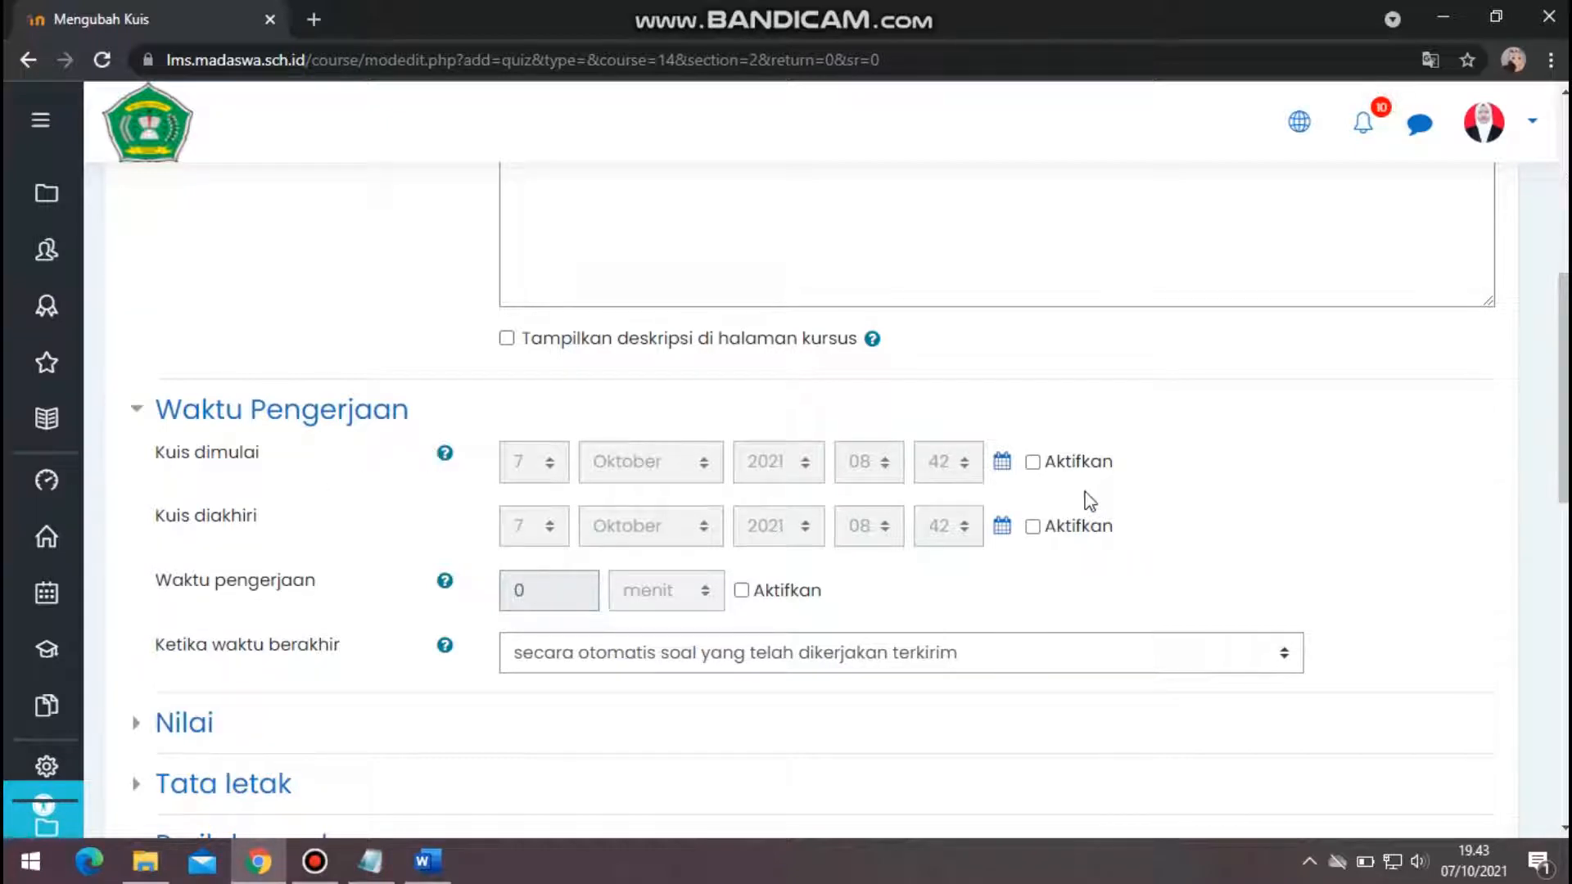
{"action": "left_click", "coordinate": [1047, 464]}
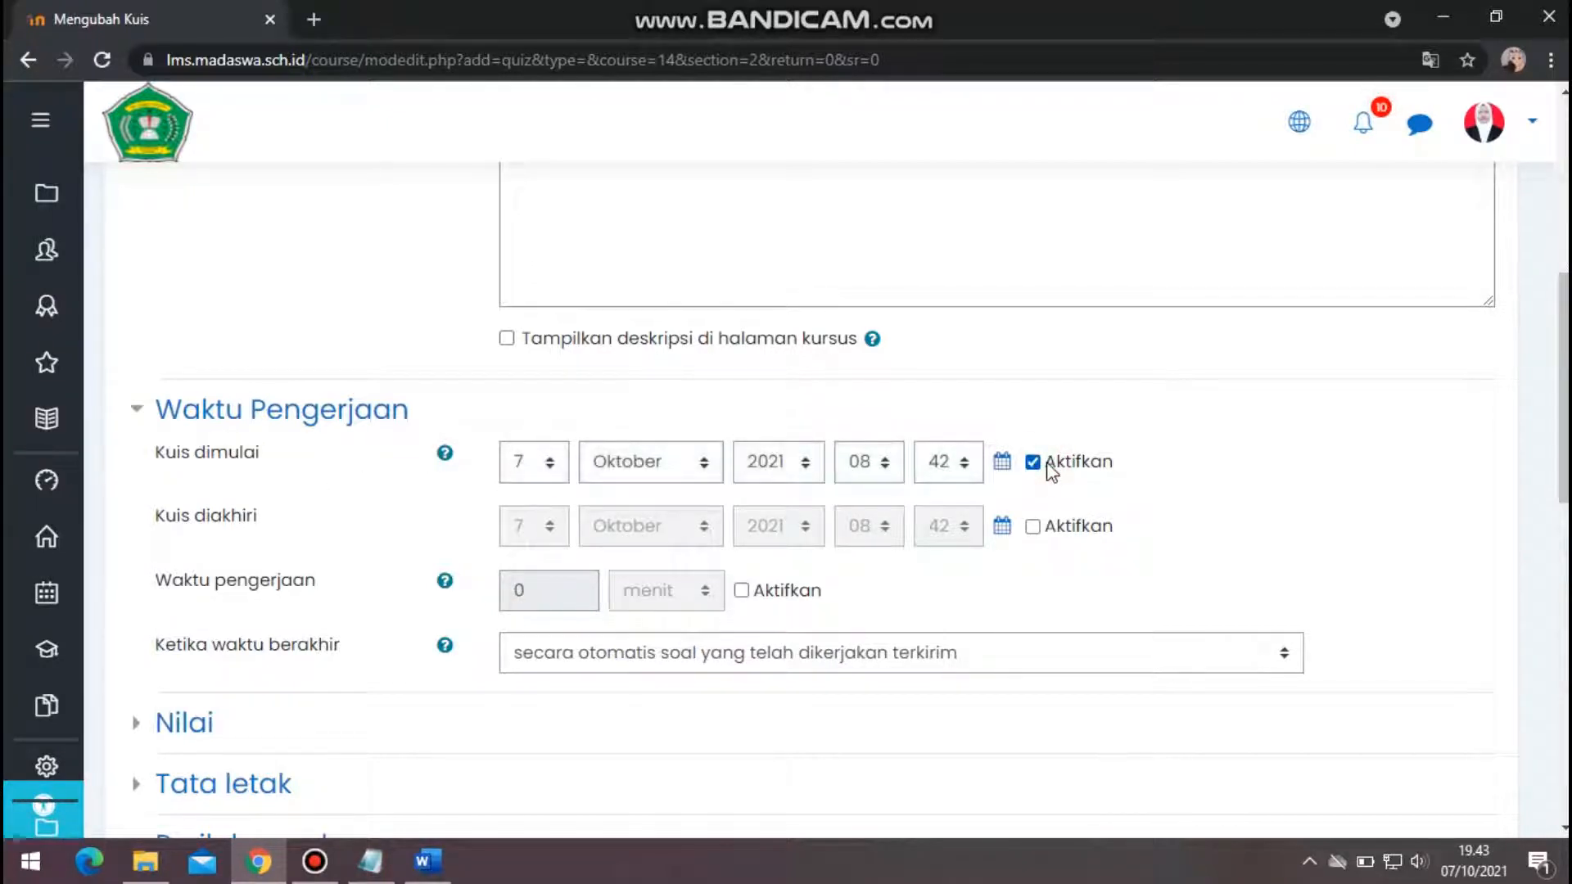
{"action": "left_click", "coordinate": [538, 478]}
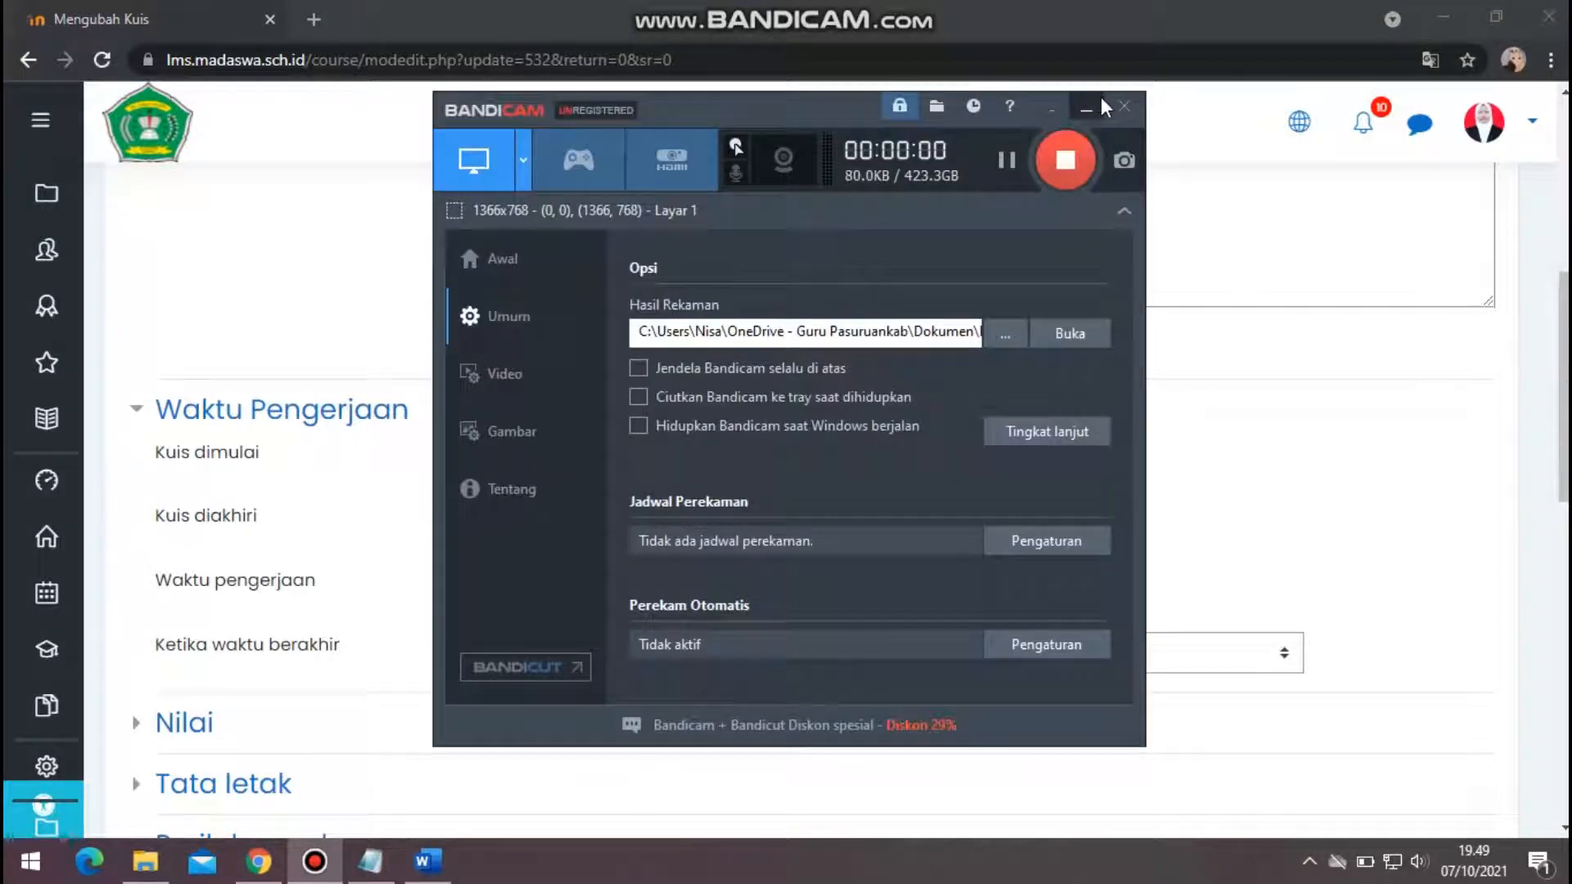
Save the quiz settings and display the quiz page.
{"action": "left_click", "coordinate": [1096, 106]}
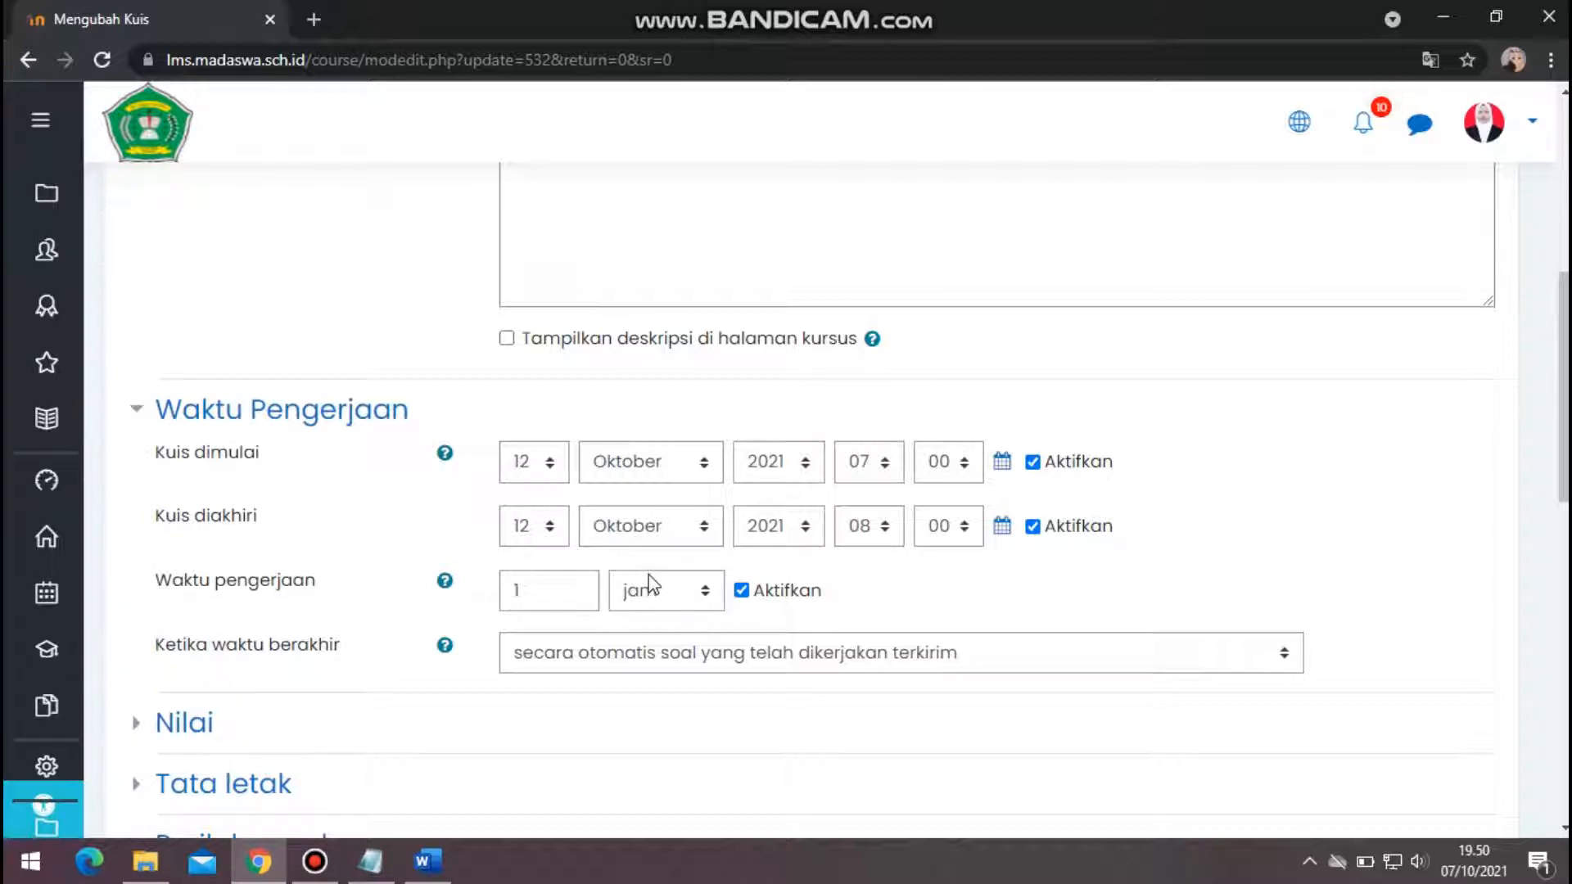
{"action": "left_click_drag", "start_coordinate": [1565, 410], "coordinate": [1565, 649]}
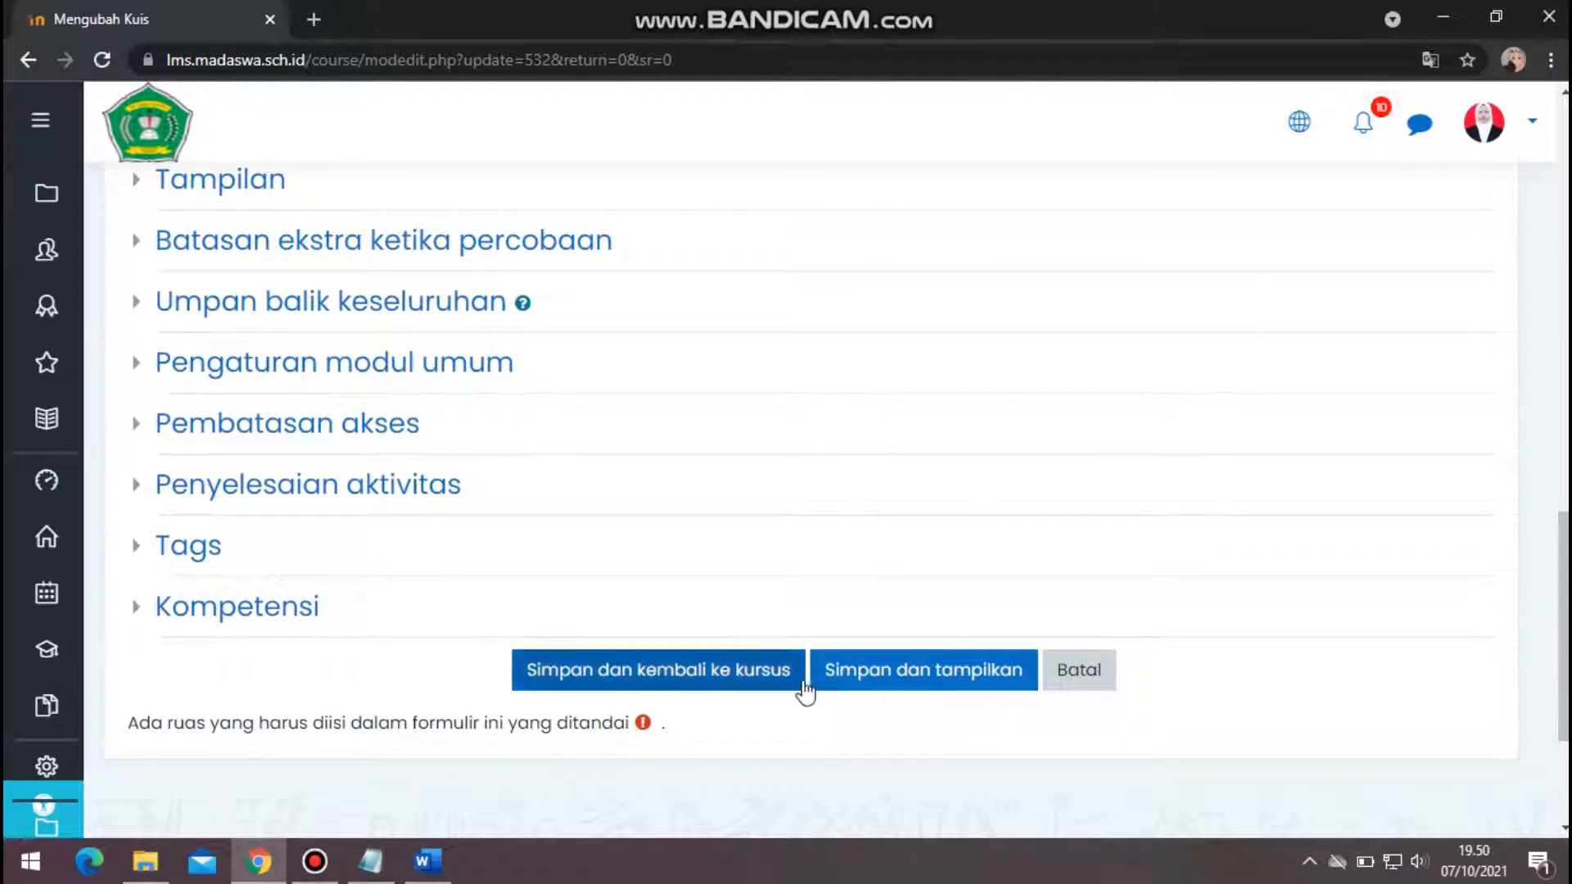
{"action": "left_click", "coordinate": [909, 672]}
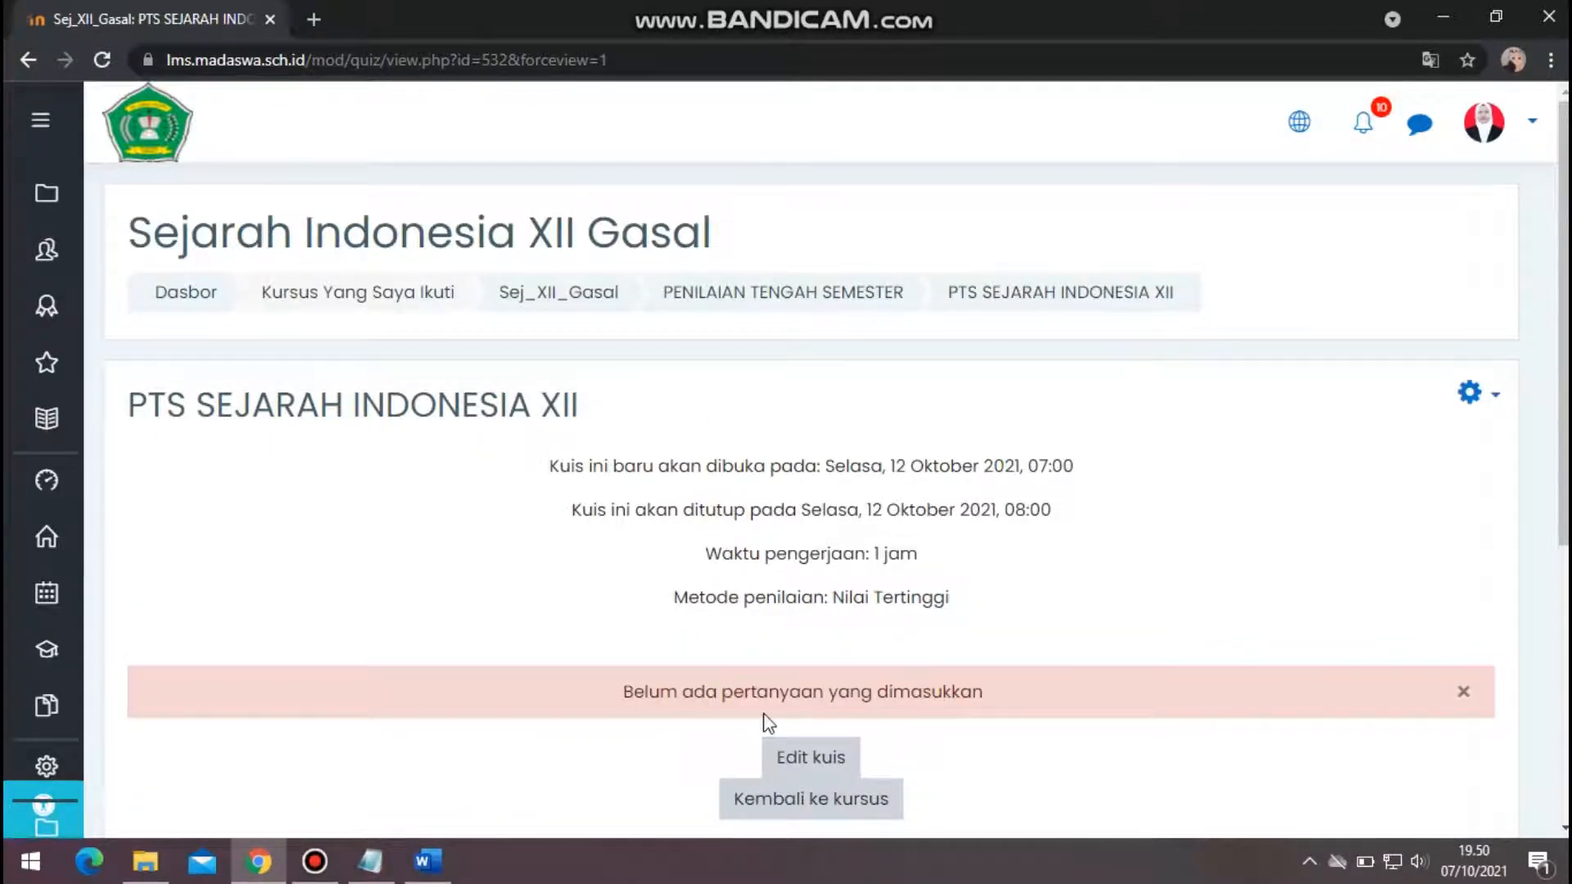
Open the Kategori page of the question bank for the PTS SEJARAH INDONESIA XII quiz.
{"action": "scroll", "coordinate": [1485, 313], "scroll_direction": "down", "scroll_amount": 1}
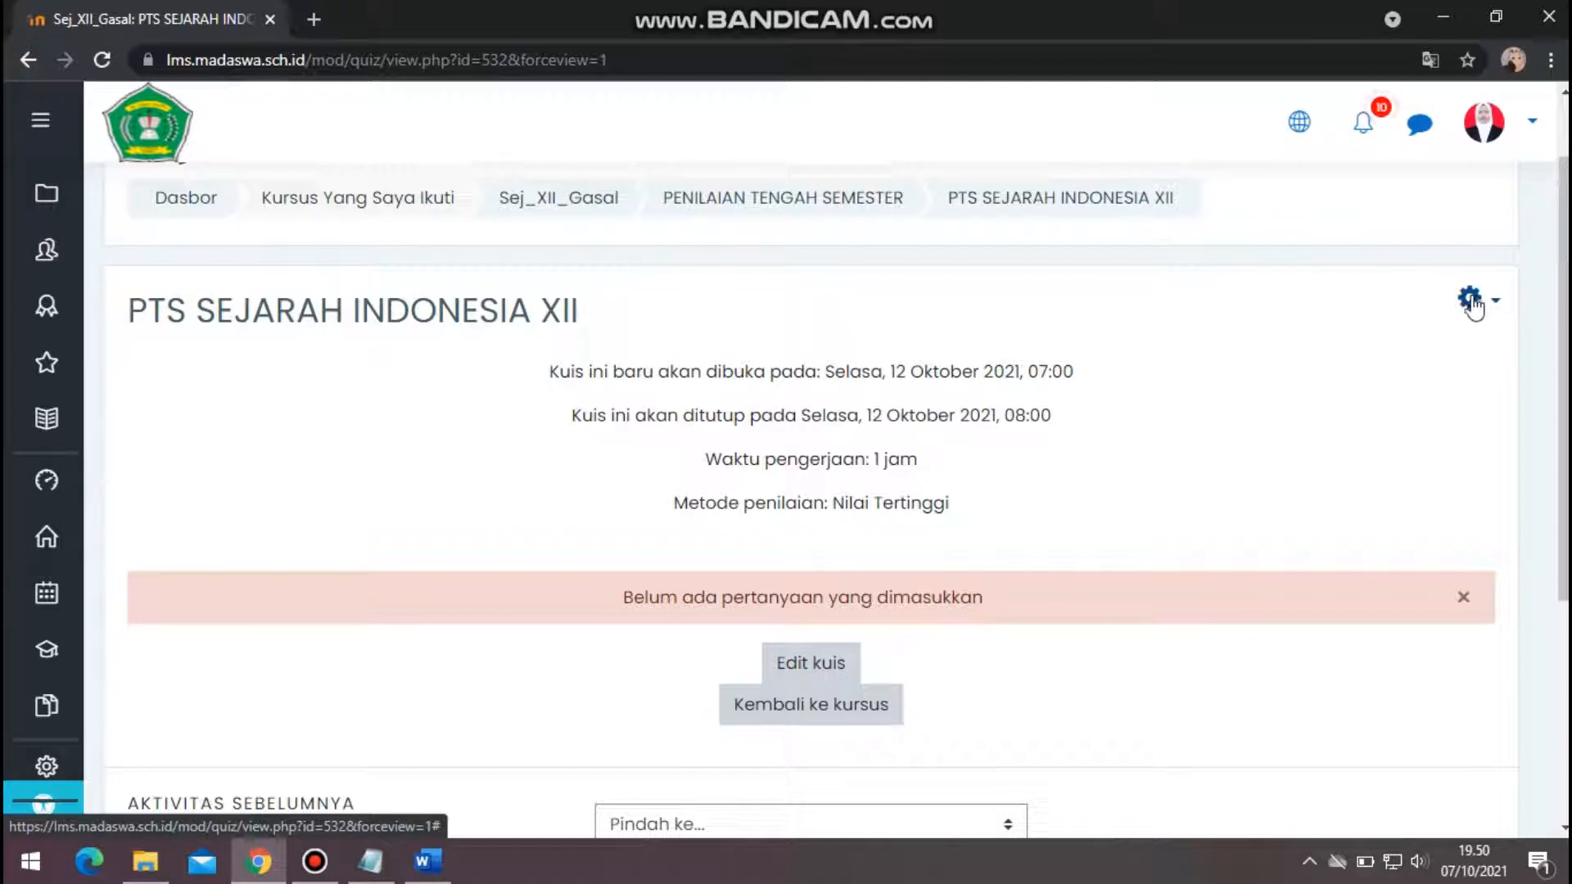
{"action": "left_click", "coordinate": [1471, 301]}
{"action": "scroll", "coordinate": [1474, 573], "scroll_direction": "down", "scroll_amount": 3}
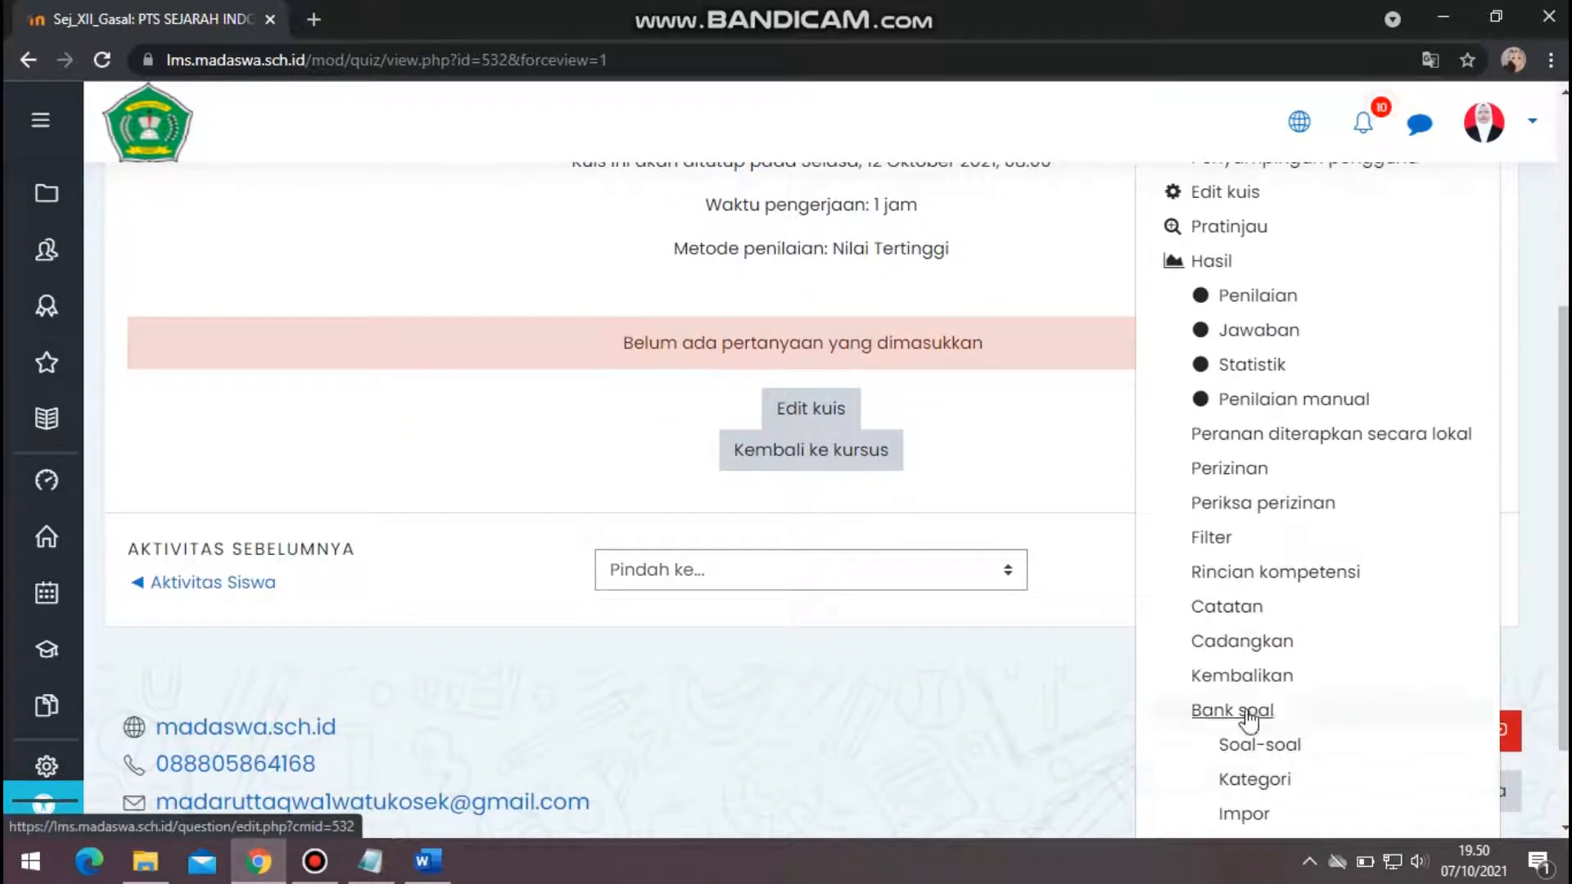
{"action": "left_click", "coordinate": [1255, 780]}
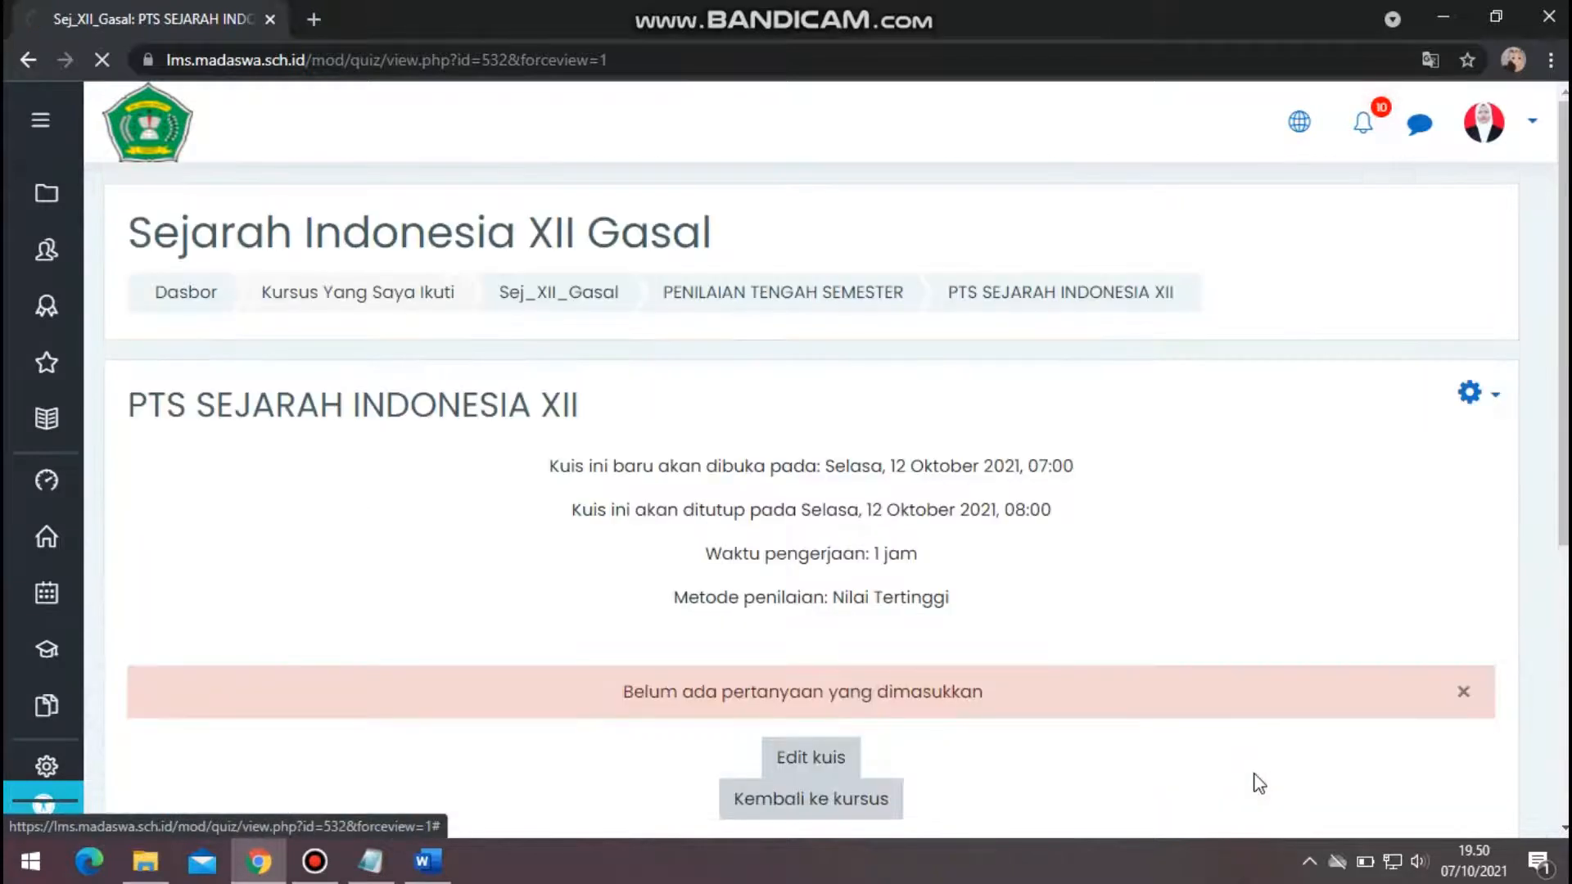
Choose "Setelan bawaan untuk Sej_XII_Gasal" as the parent category for a new question category.
{"action": "scroll", "coordinate": [1254, 780], "scroll_direction": "down", "scroll_amount": 5}
{"action": "scroll", "coordinate": [783, 414], "scroll_direction": "up", "scroll_amount": 2}
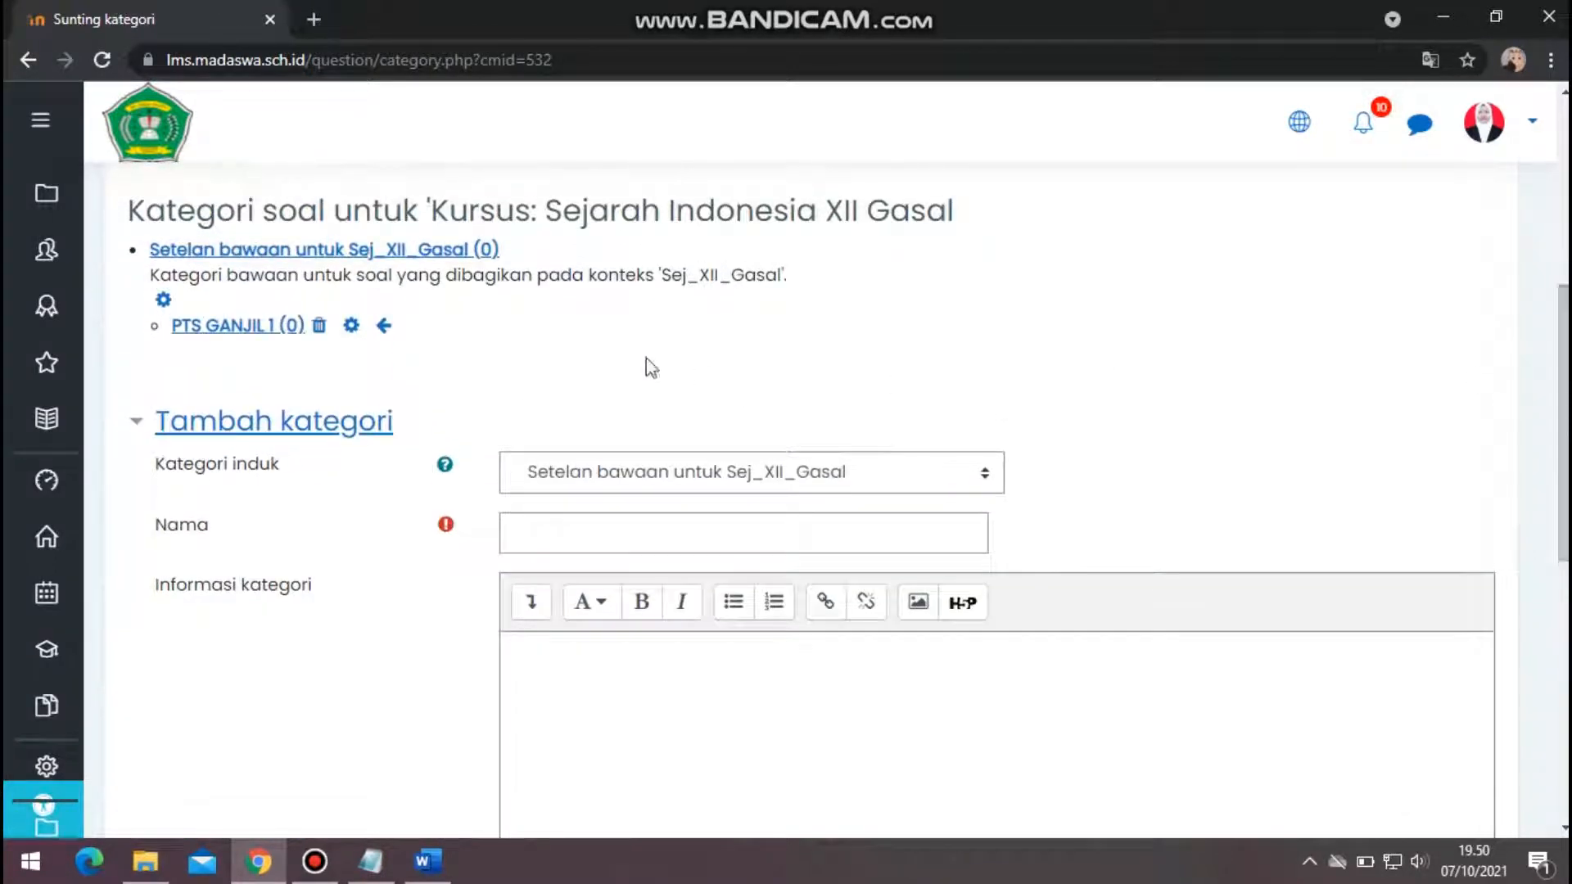
{"action": "left_click", "coordinate": [673, 521]}
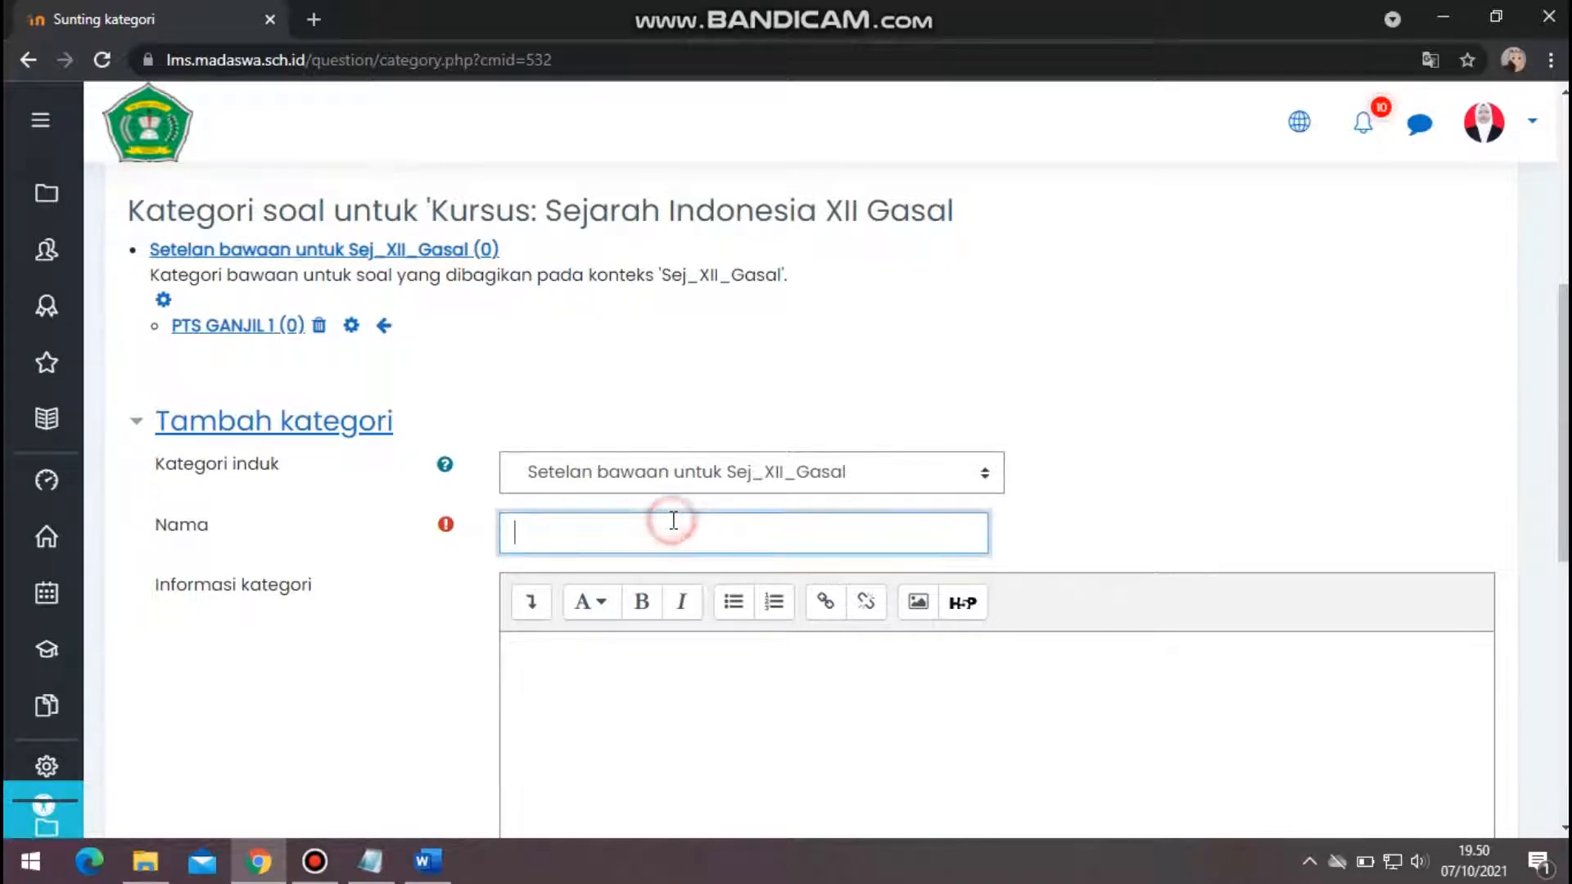
{"action": "left_click", "coordinate": [758, 473]}
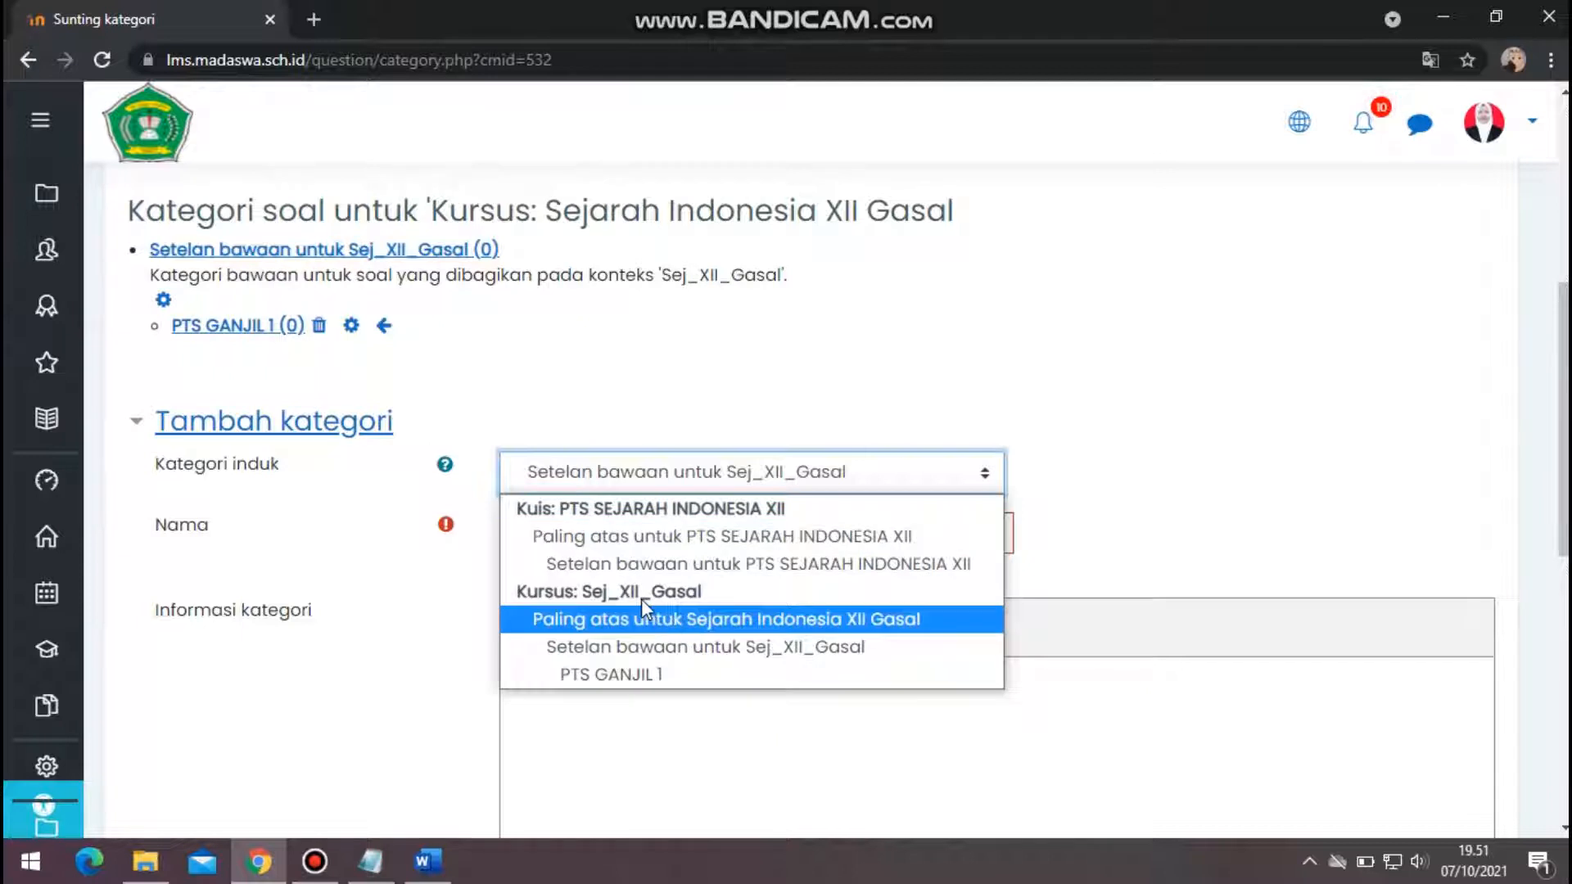
{"action": "left_click", "coordinate": [620, 646]}
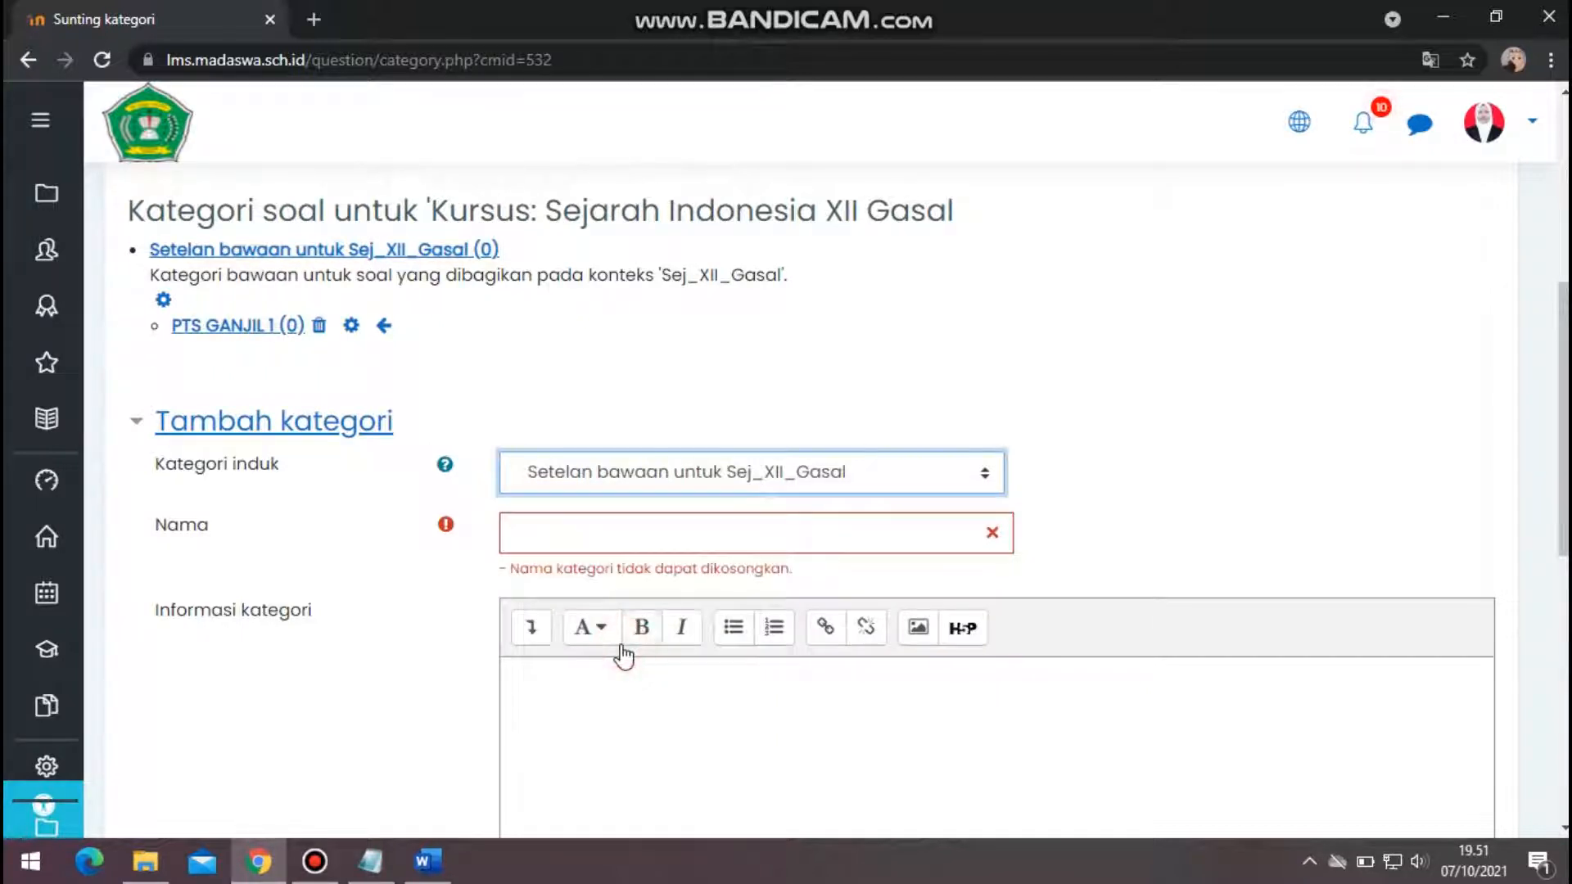
Name the new question category "PTS GANJIL SEJ IND XII" and add it.
{"action": "left_click", "coordinate": [557, 536]}
{"action": "type", "text": "PT"}
{"action": "type", "text": "S H"}
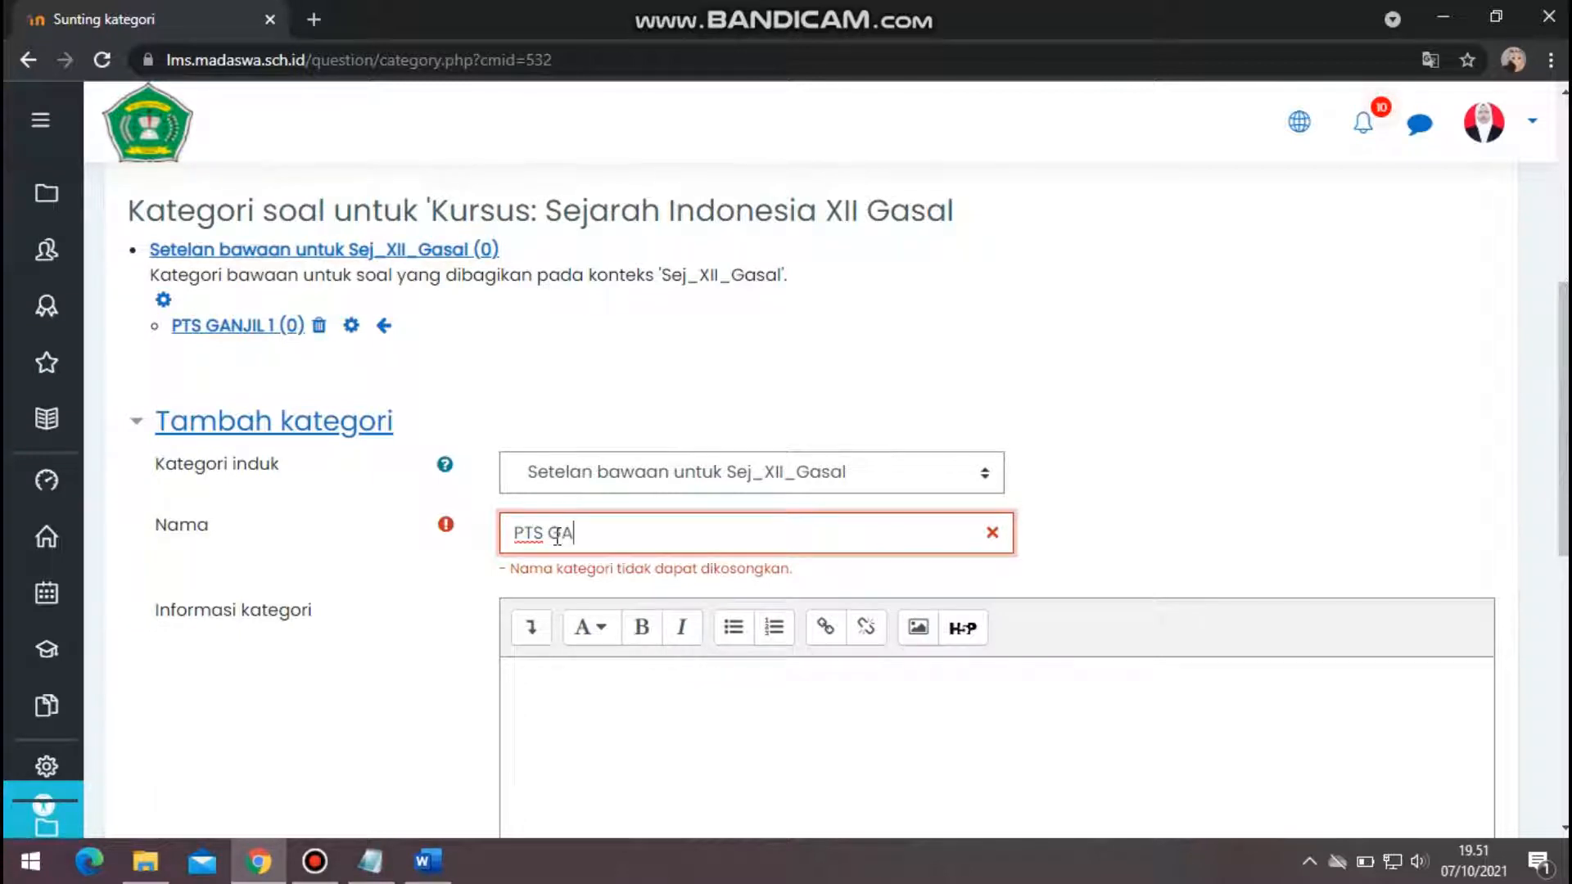
{"action": "type", "text": "ANJIL SEJ  IND"}
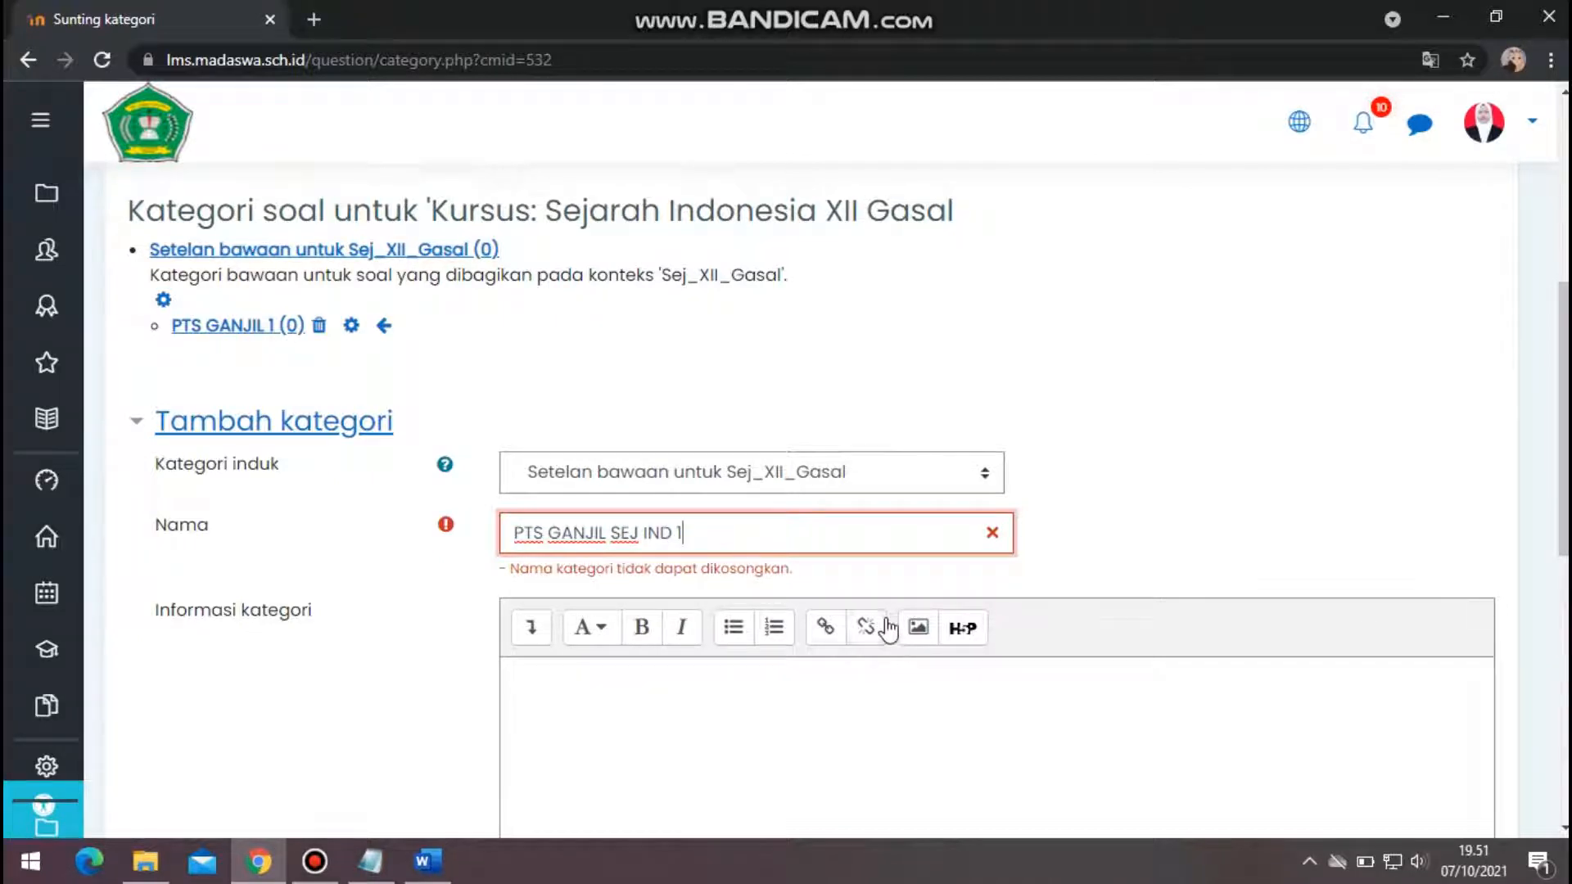
{"action": "type", "text": " XI"}
{"action": "left_click", "coordinate": [730, 729]}
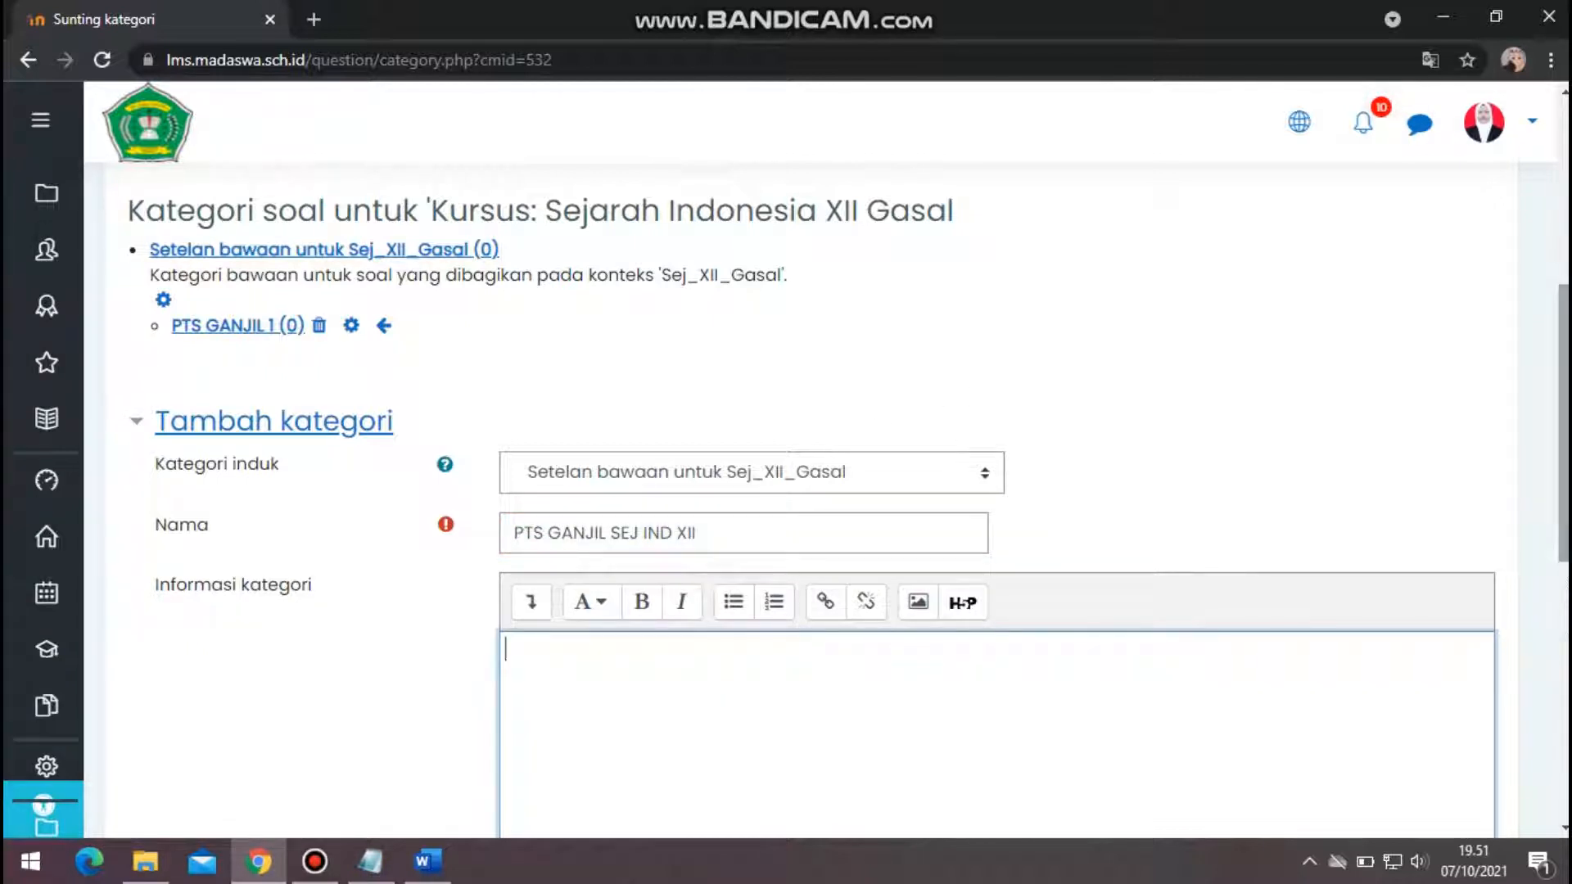
{"action": "scroll", "coordinate": [716, 424], "scroll_direction": "down", "scroll_amount": 4}
{"action": "left_click", "coordinate": [678, 487]}
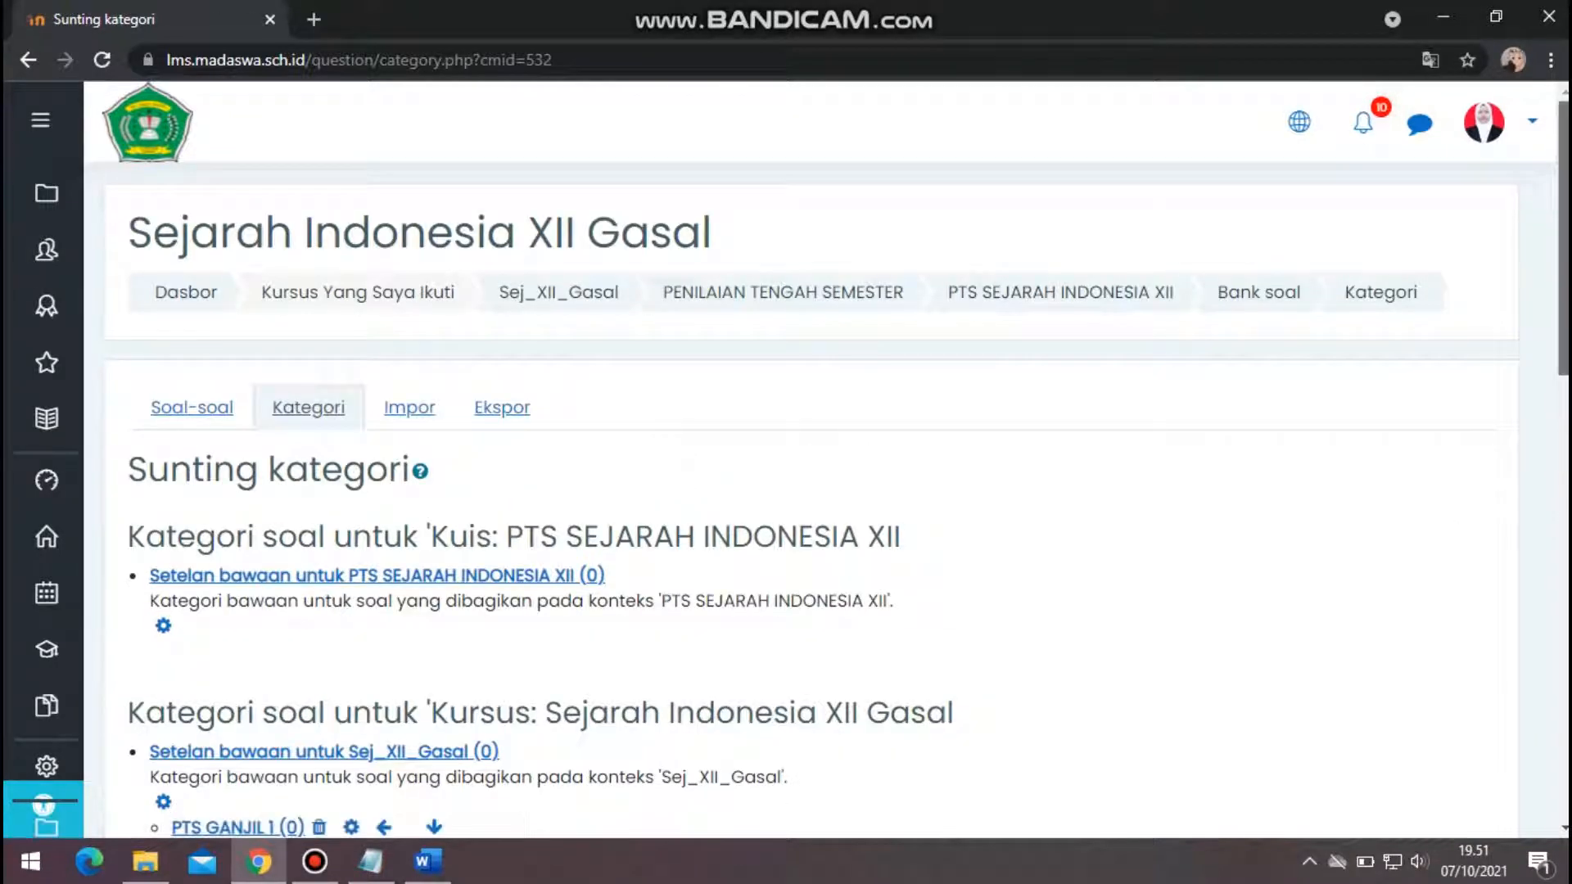
Open the PTS GANJIL SEJ IND XII category and set up a question import with Format AIKEN.
{"action": "scroll", "coordinate": [382, 615], "scroll_direction": "down", "scroll_amount": 3}
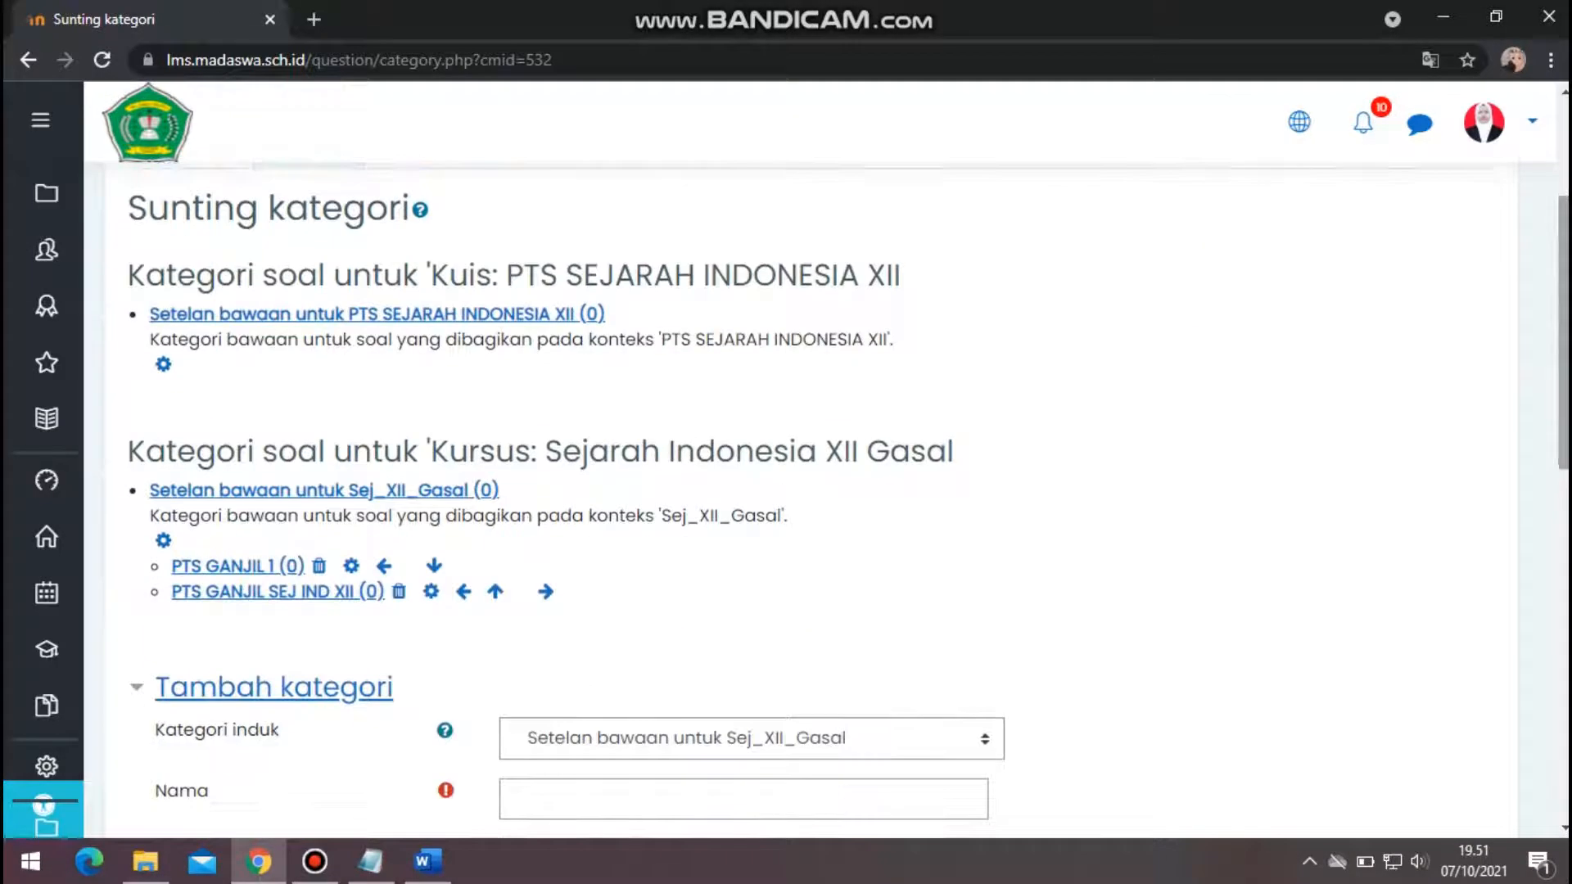
{"action": "left_click", "coordinate": [261, 592]}
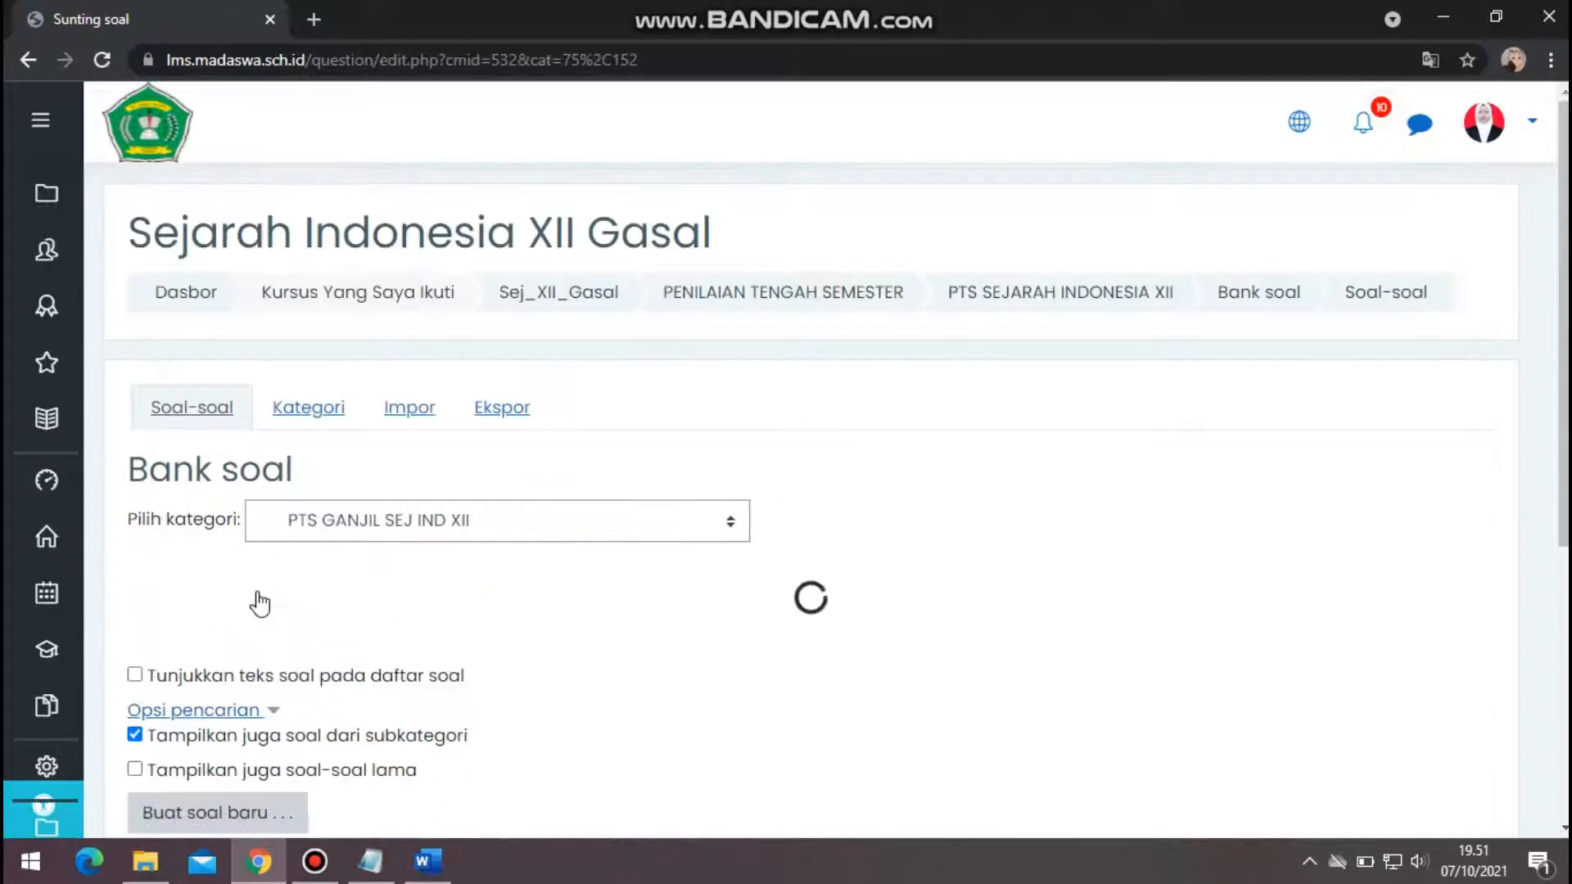
{"action": "left_click", "coordinate": [407, 420]}
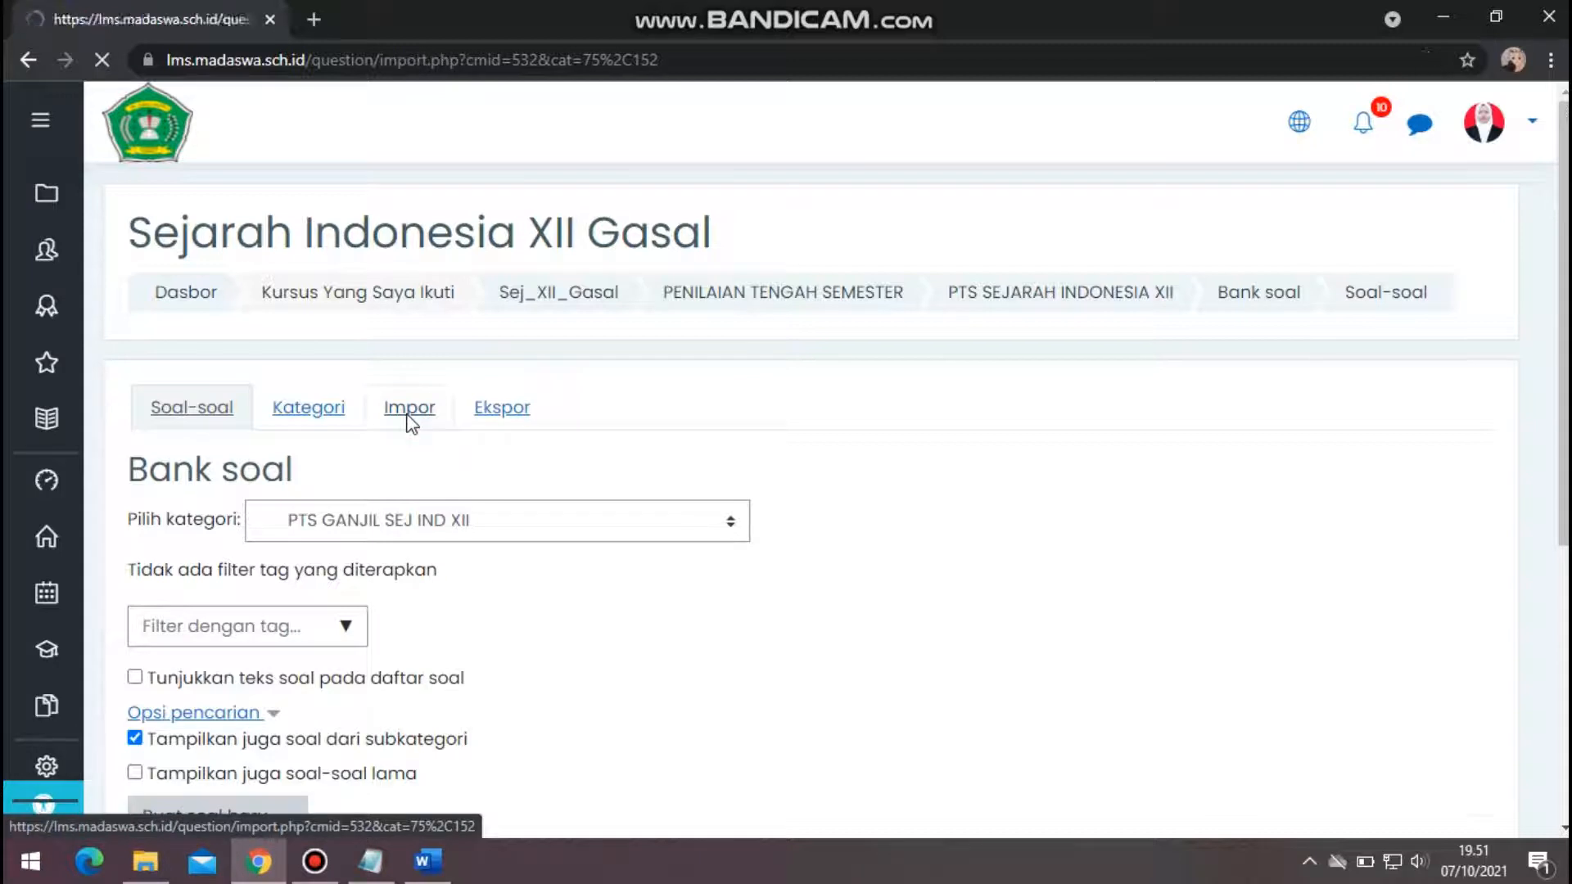
{"action": "left_click", "coordinate": [559, 651]}
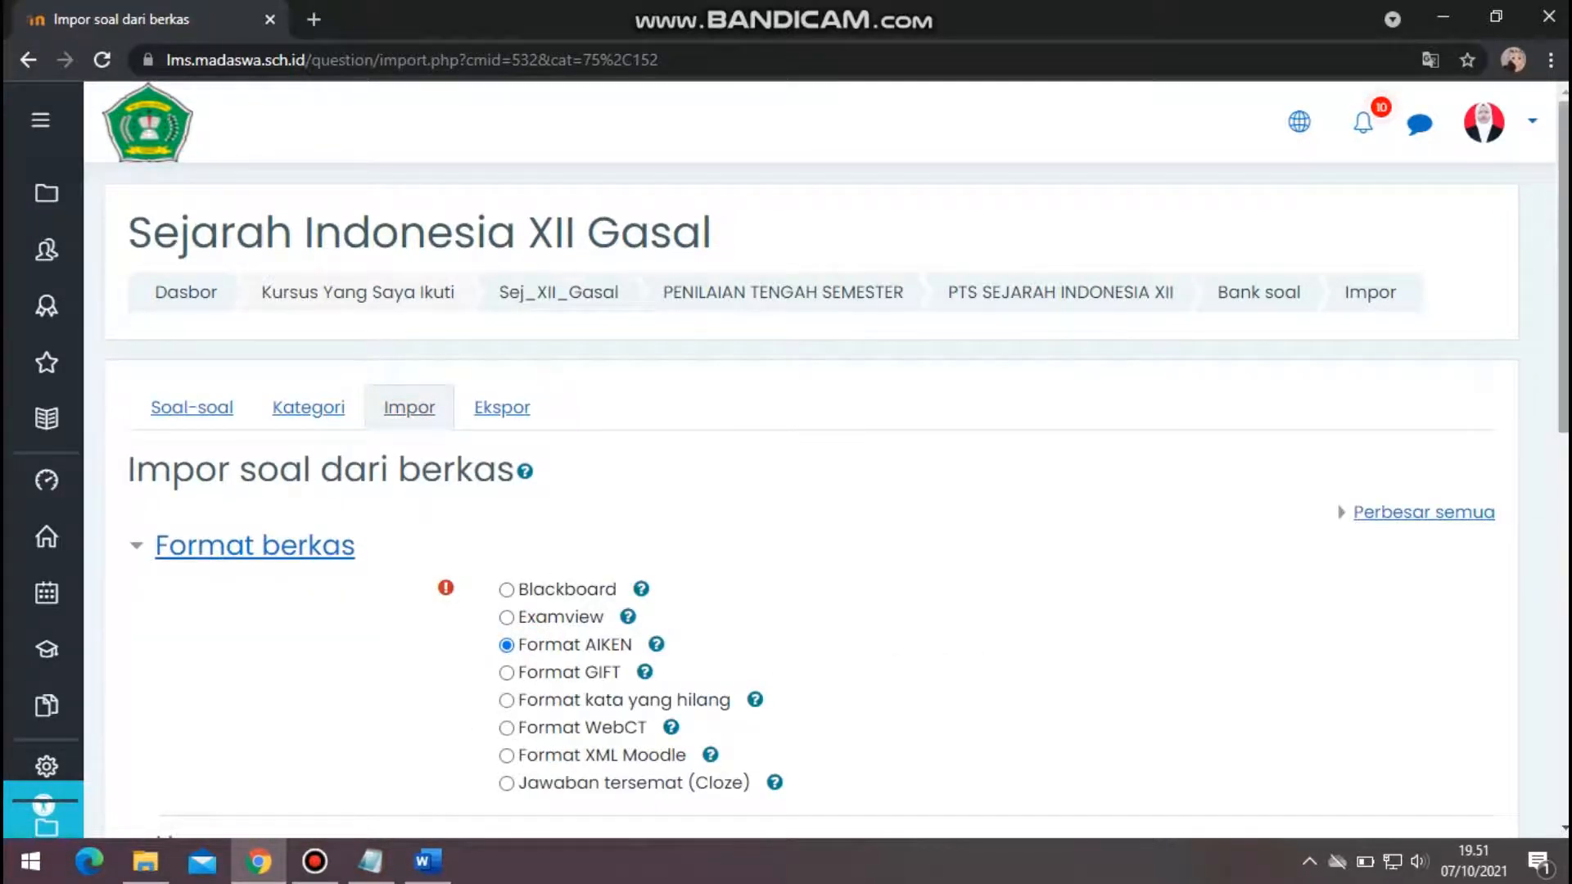
Upload the file "SOAL 1-5 SEJ IND XII" from the Dokumen folder as the import source.
{"action": "scroll", "coordinate": [1564, 278], "scroll_direction": "down", "scroll_amount": 1}
{"action": "scroll", "coordinate": [376, 336], "scroll_direction": "down", "scroll_amount": 3}
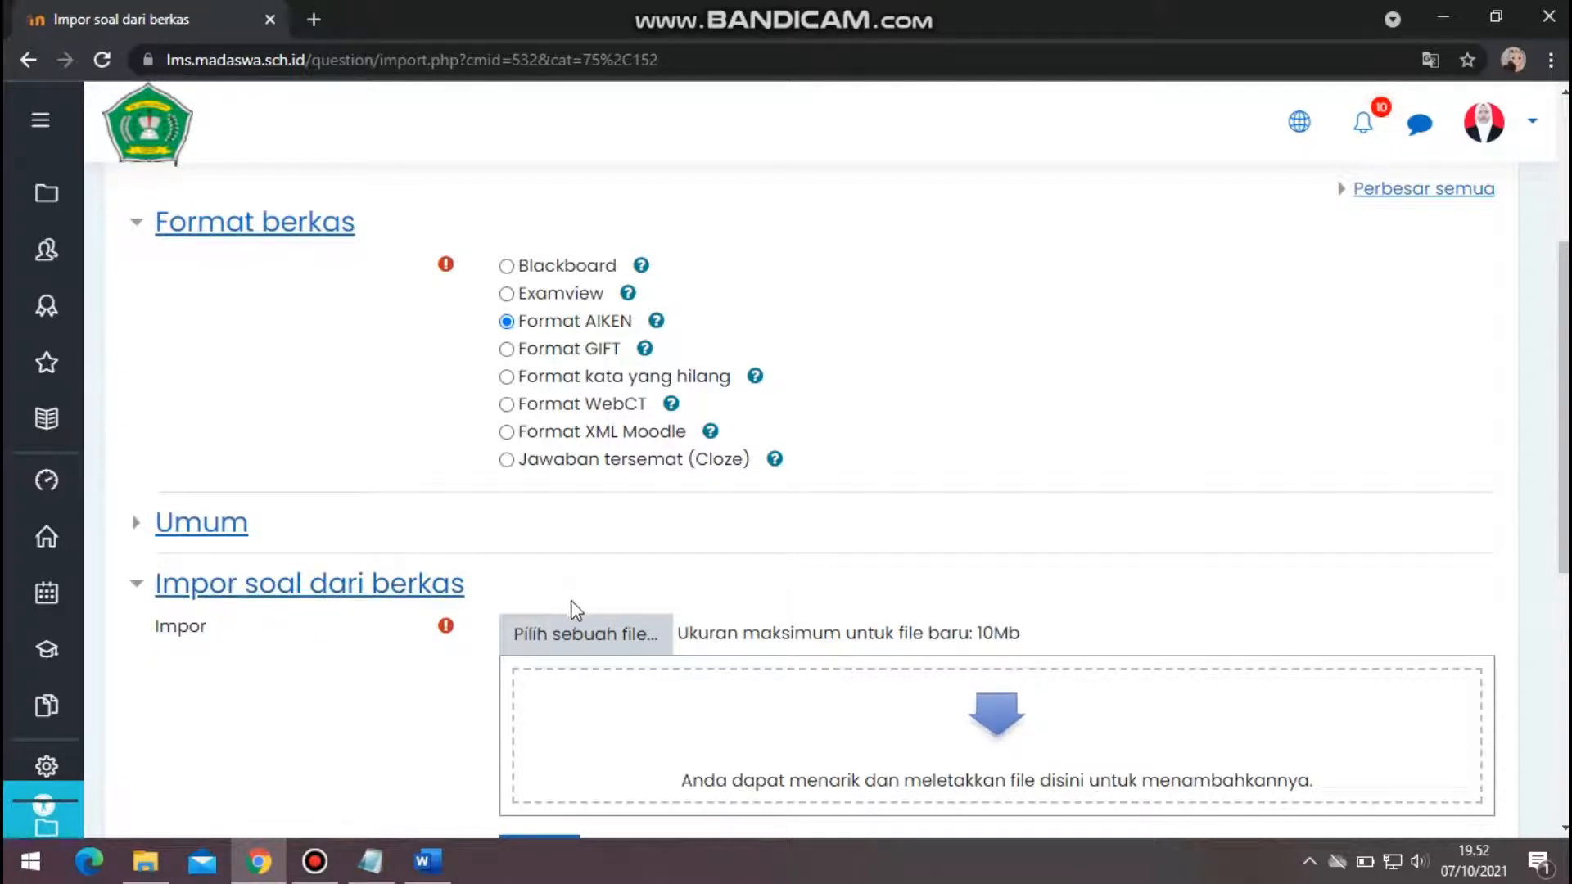
{"action": "left_click", "coordinate": [613, 640]}
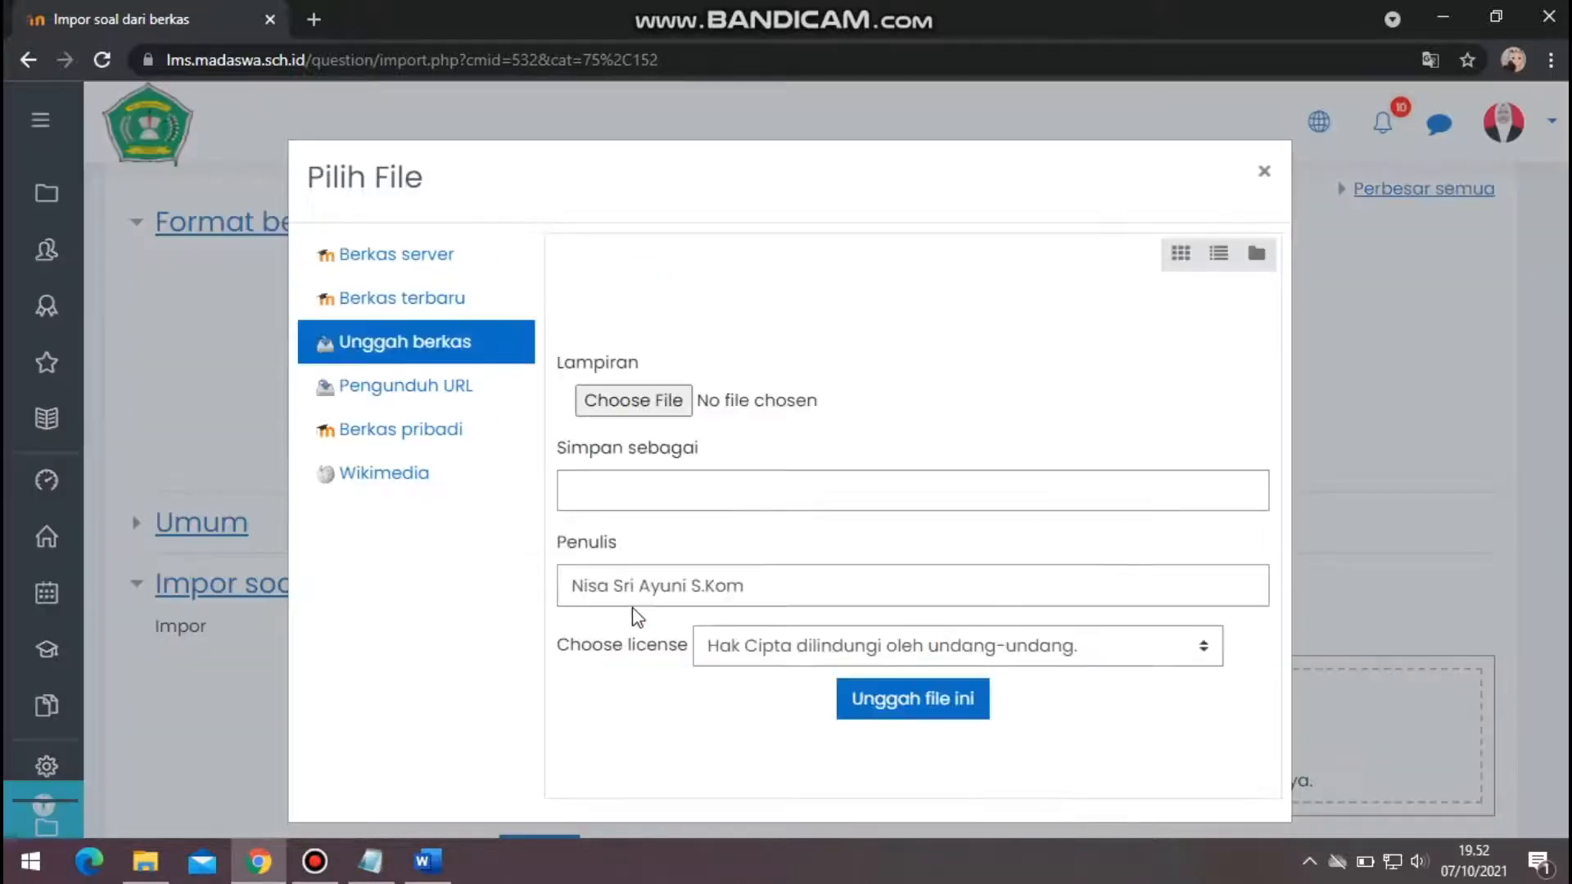
{"action": "left_click", "coordinate": [647, 409]}
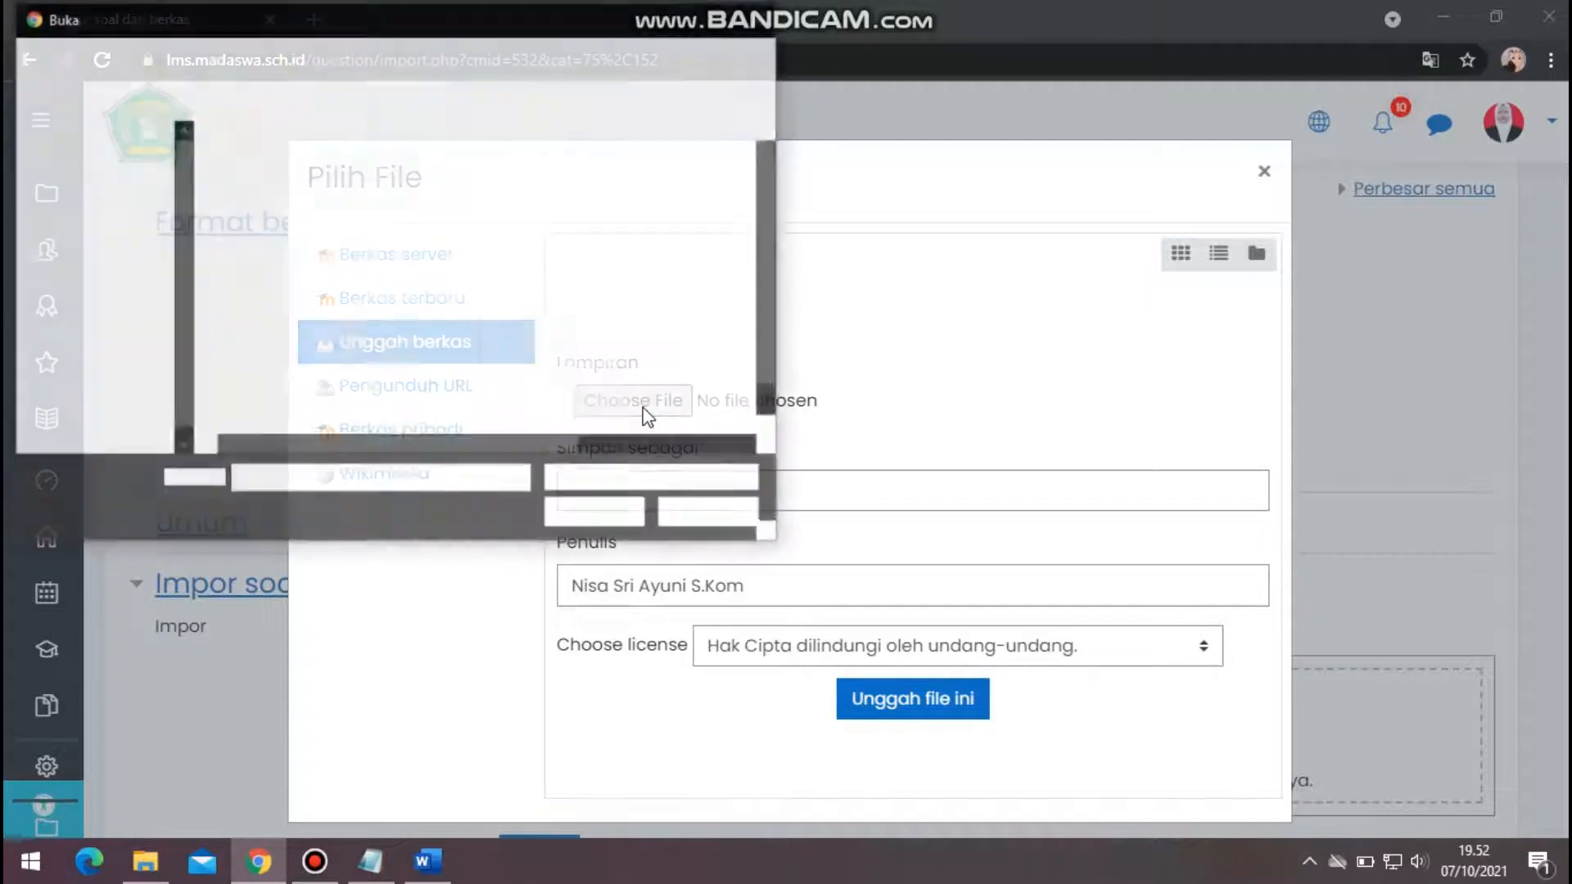
{"action": "left_click", "coordinate": [440, 414]}
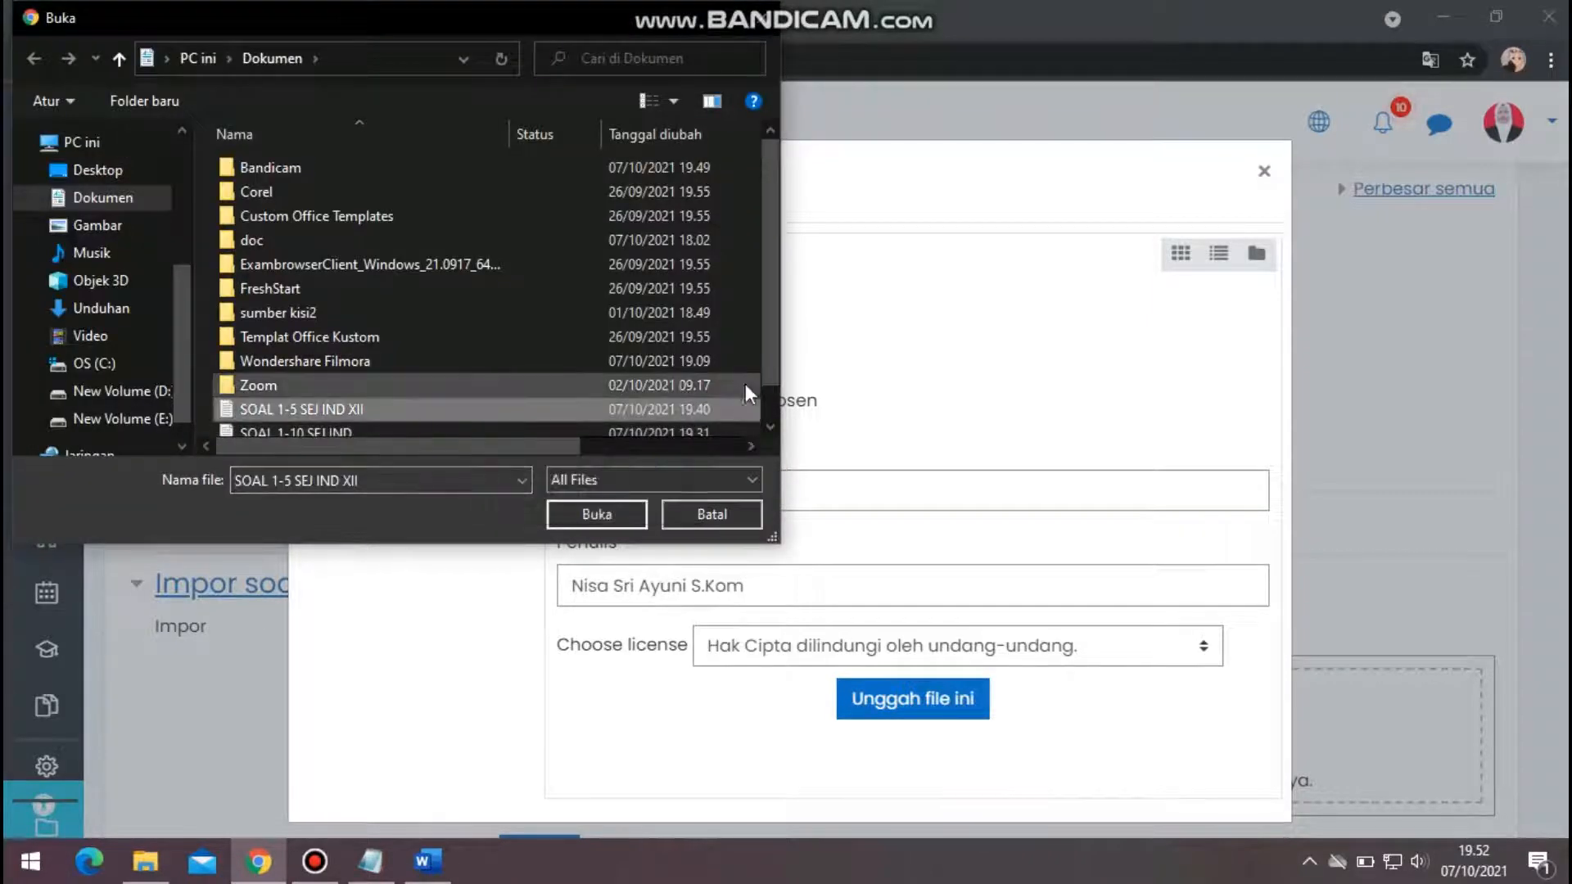
{"action": "left_click_drag", "start_coordinate": [768, 356], "coordinate": [765, 386]}
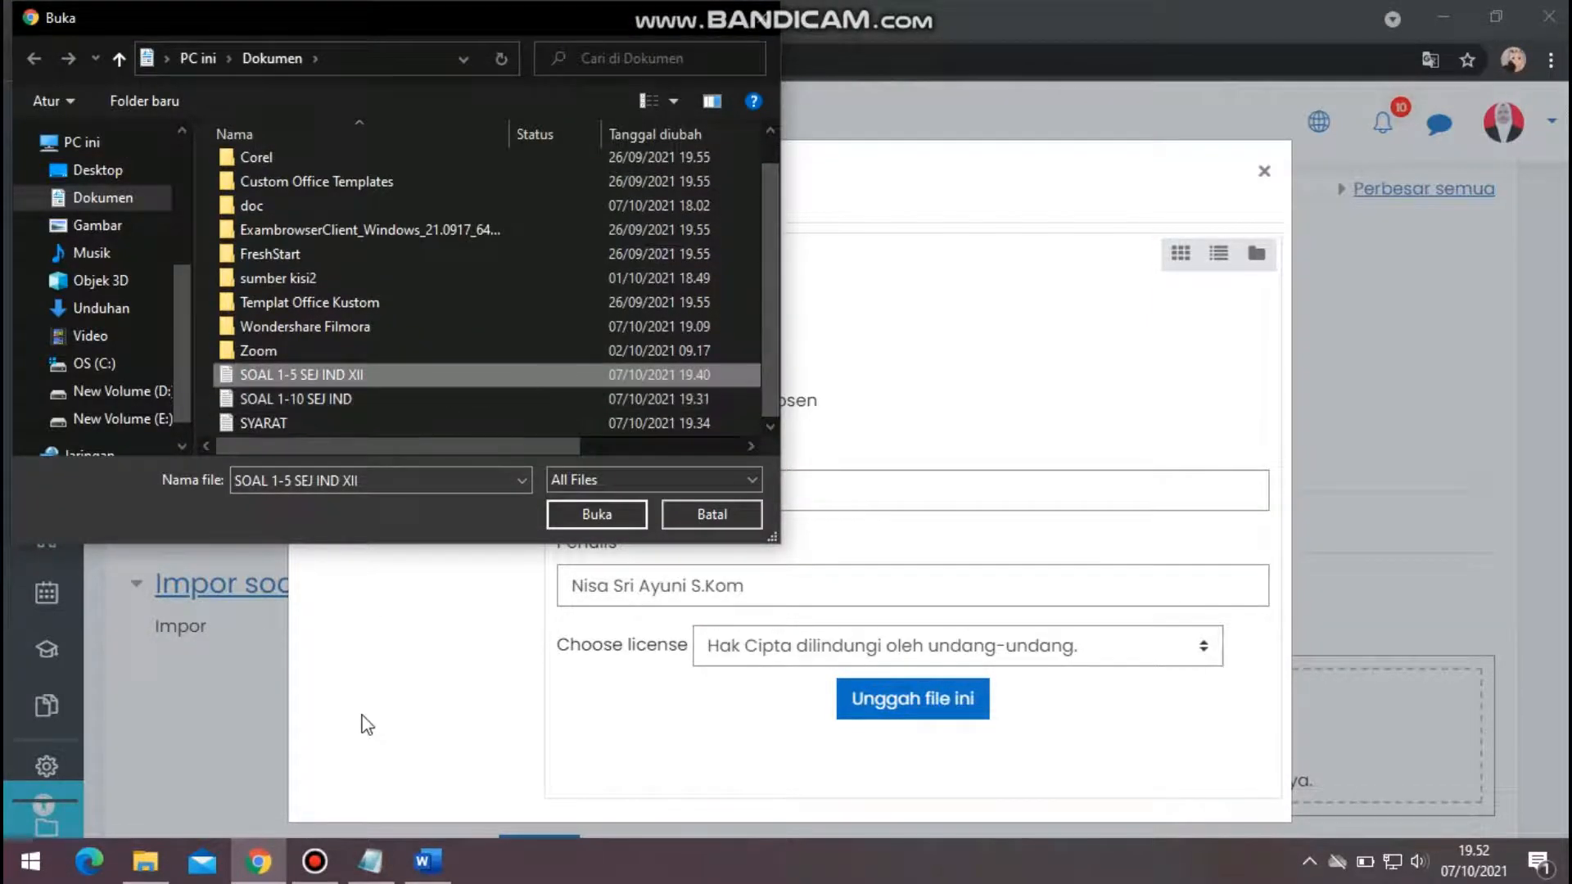
{"action": "left_click", "coordinate": [370, 861]}
{"action": "left_click", "coordinate": [370, 861]}
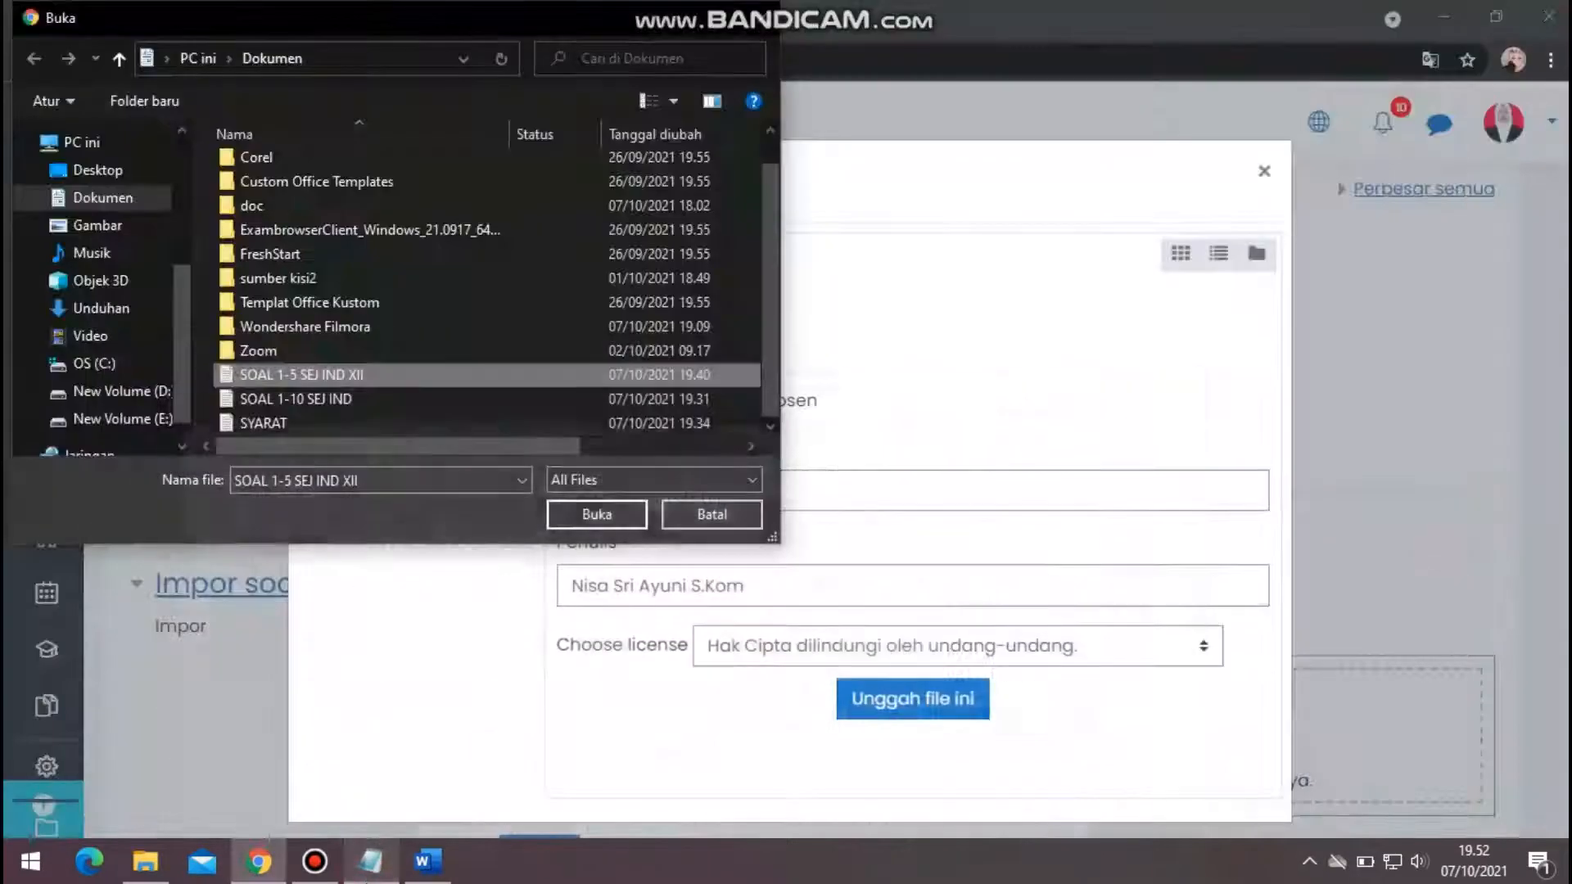
{"action": "left_click", "coordinate": [624, 514]}
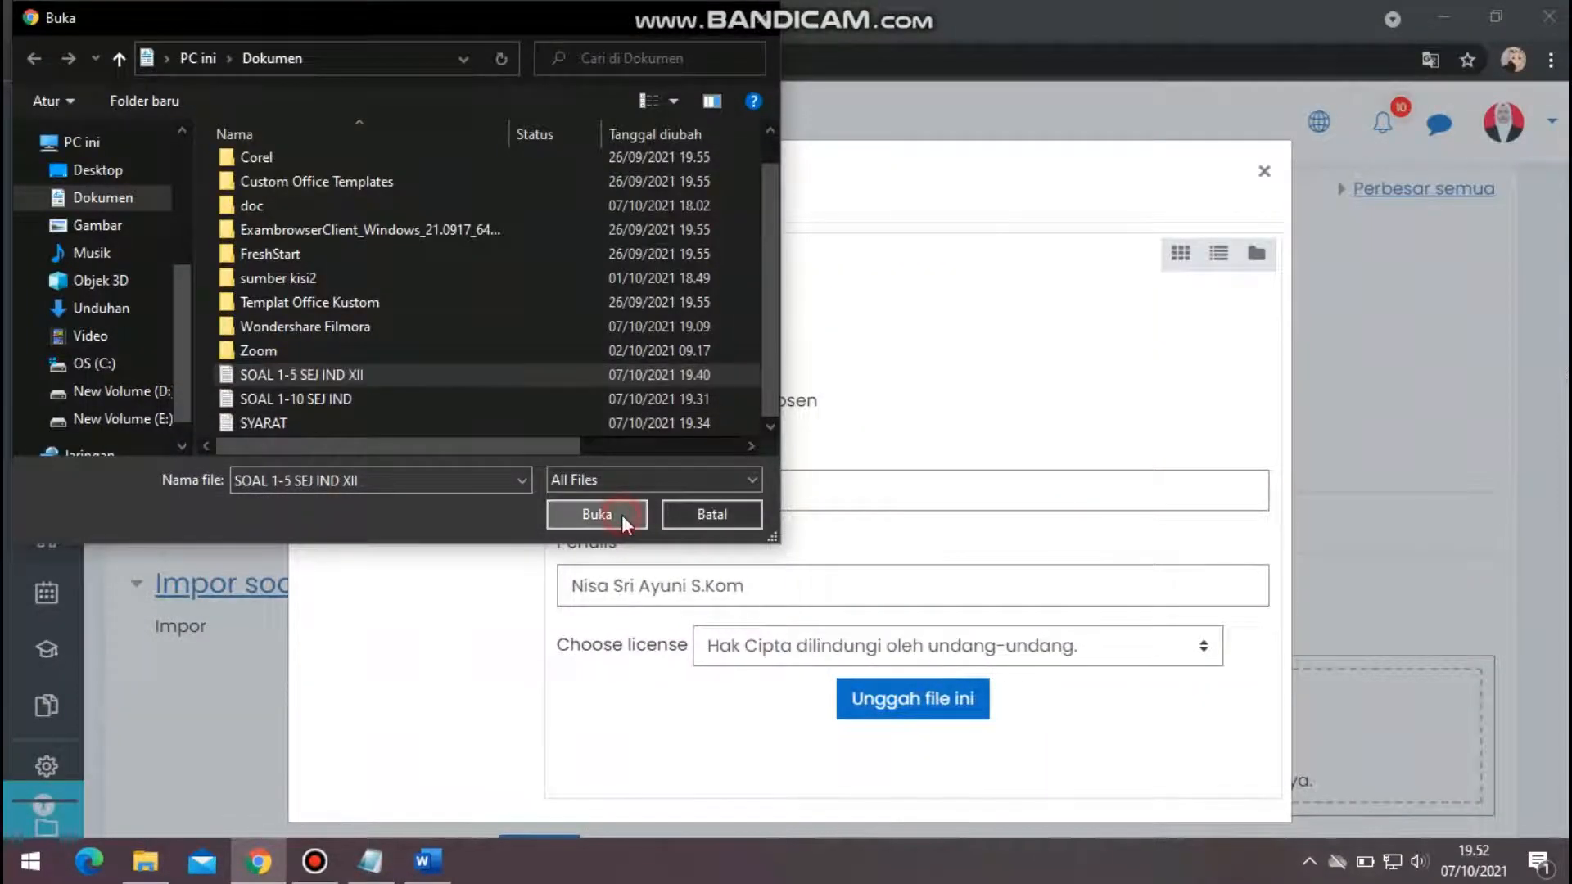
{"action": "left_click", "coordinate": [943, 700]}
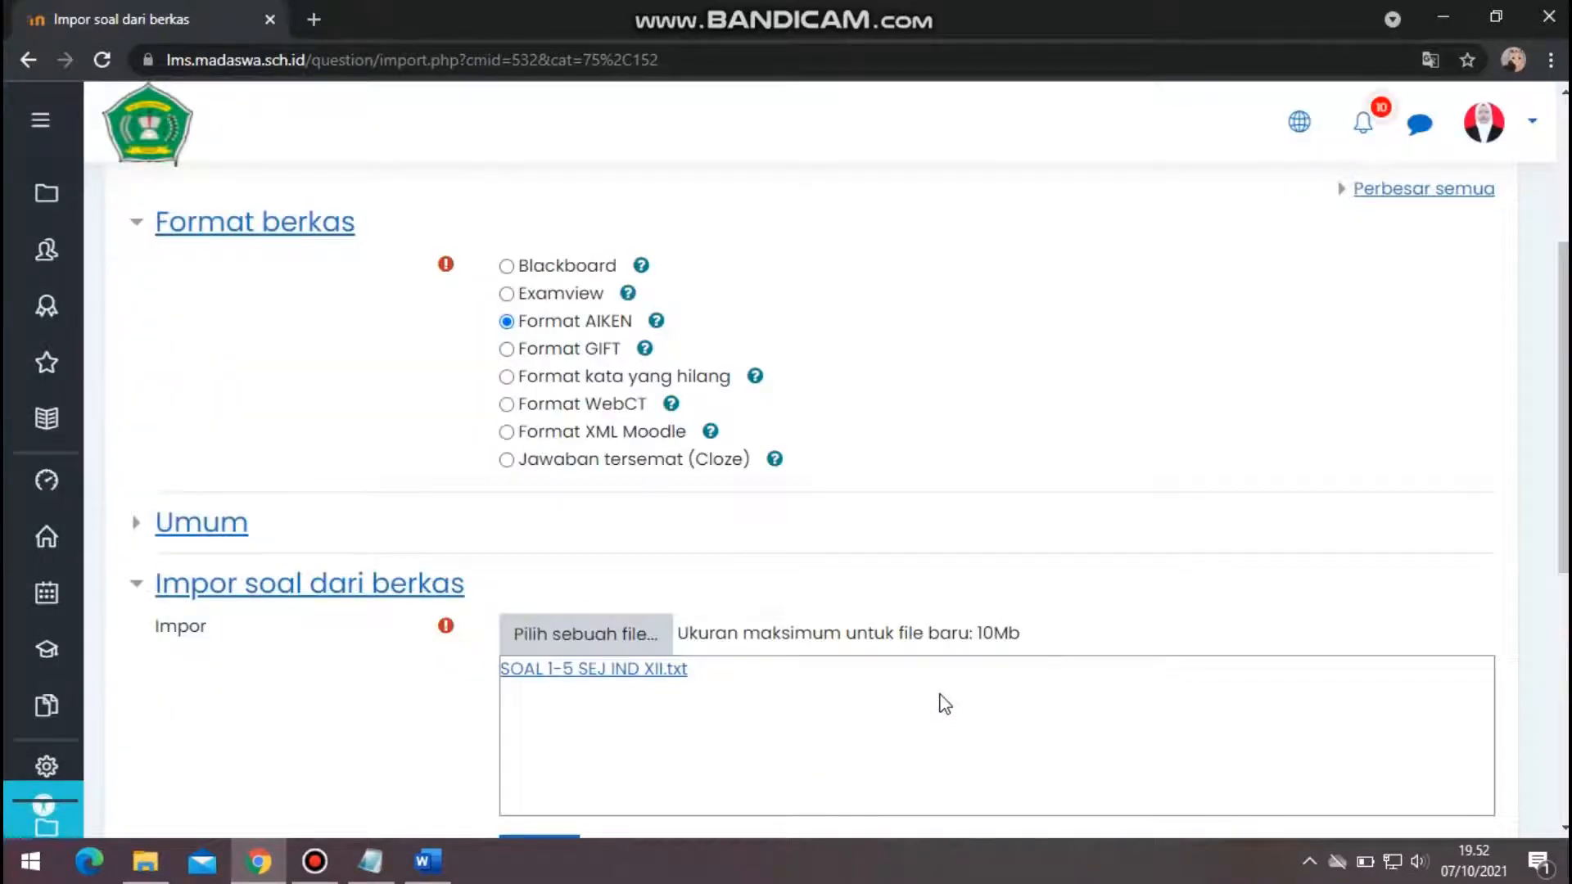
Import the questions from the uploaded file and look through the imported questions.
{"action": "scroll", "coordinate": [944, 702], "scroll_direction": "down", "scroll_amount": 3}
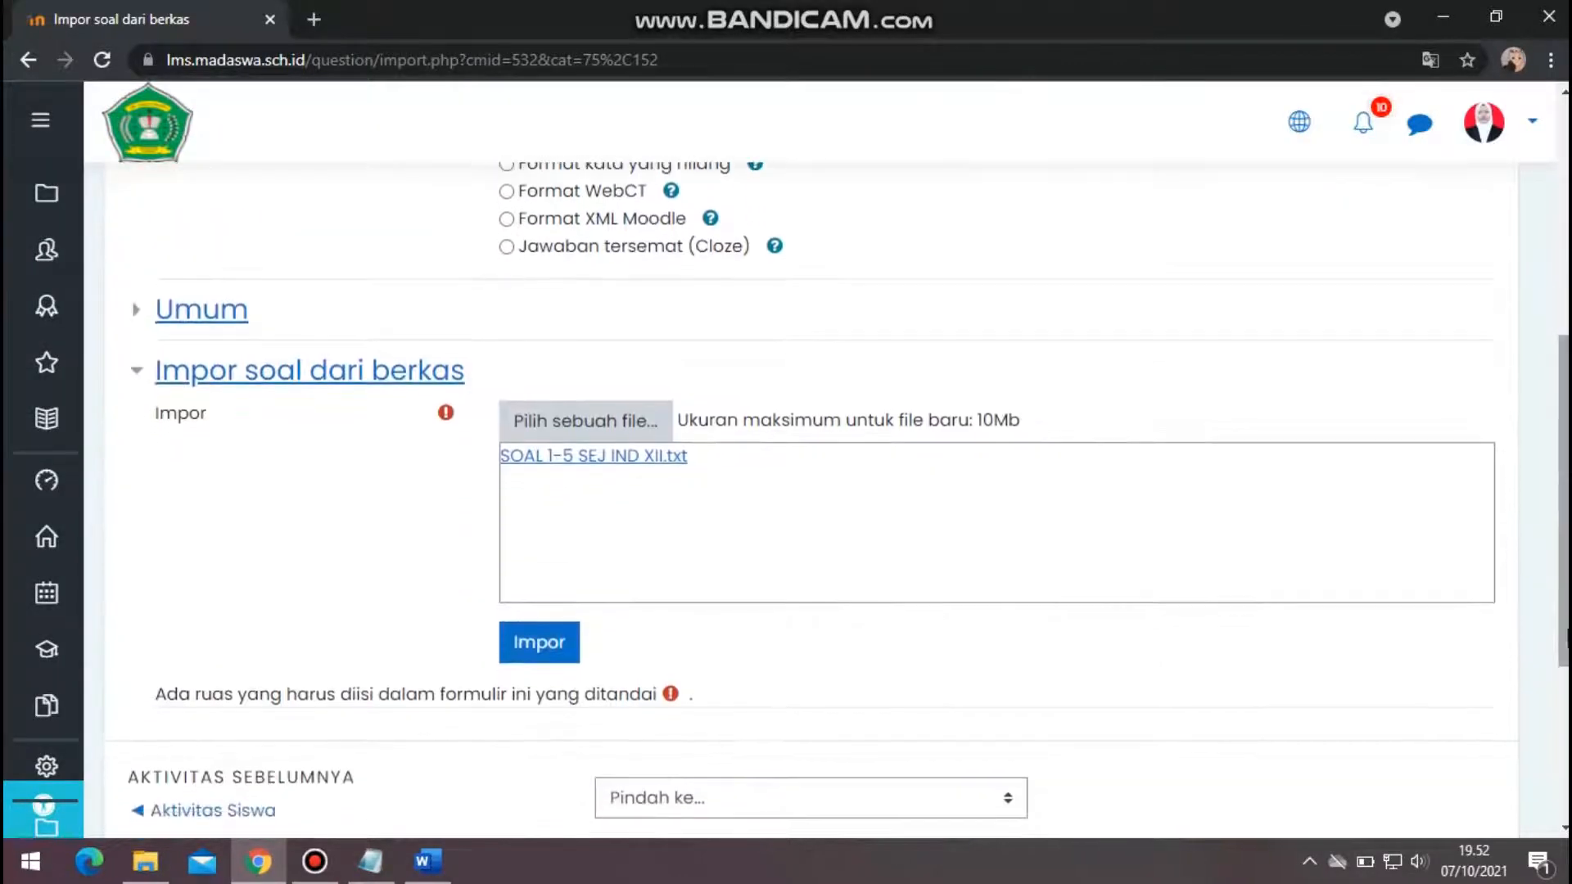
{"action": "left_click", "coordinate": [522, 641]}
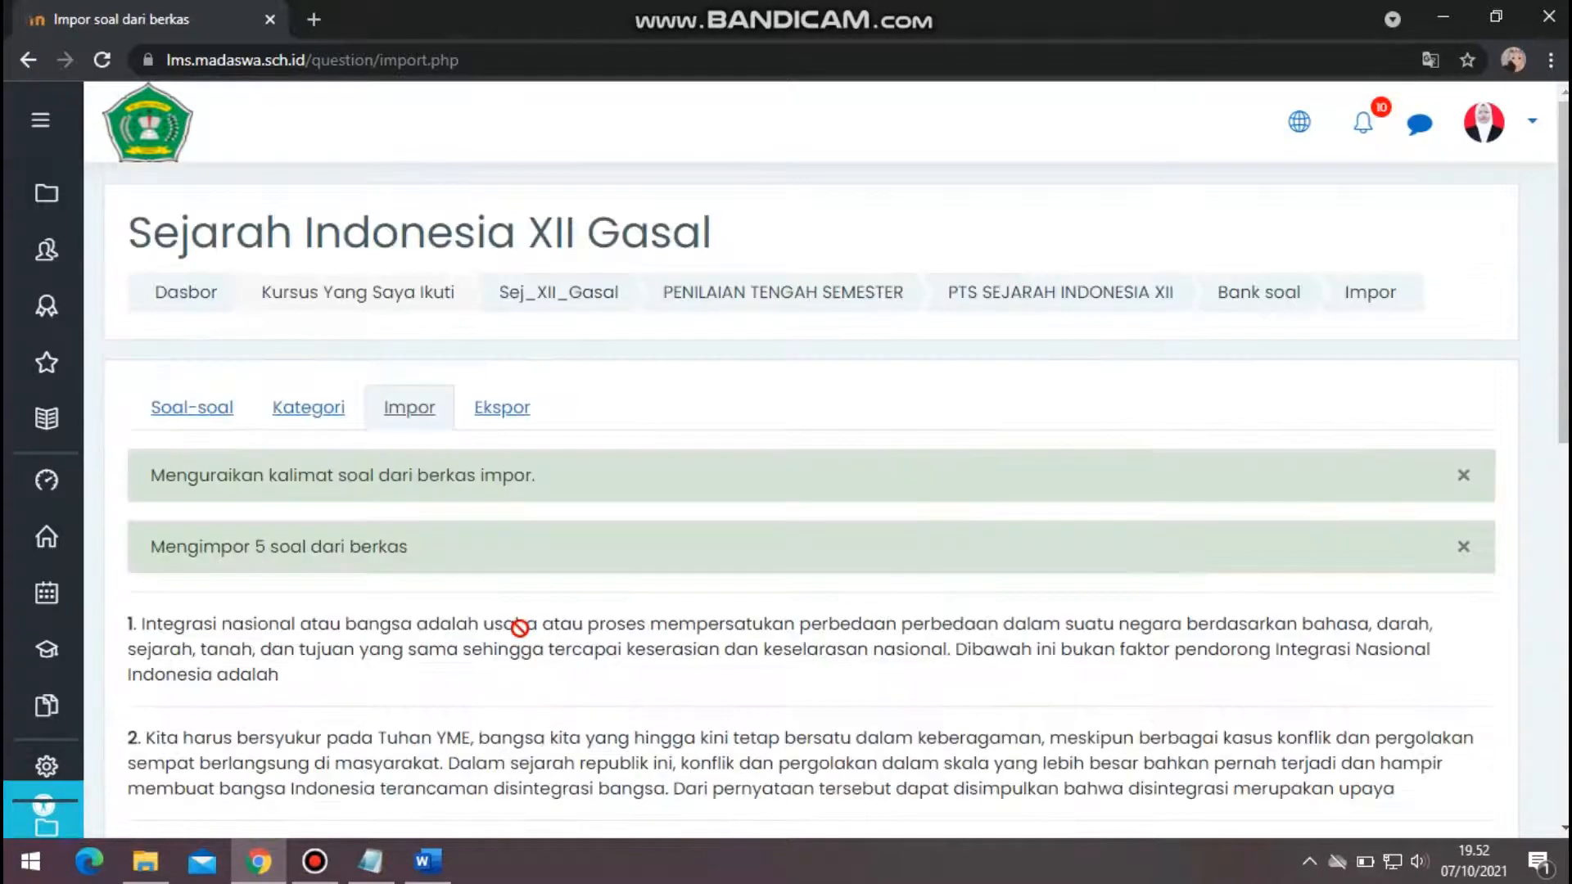
{"action": "scroll", "coordinate": [1272, 466], "scroll_direction": "down", "scroll_amount": 4}
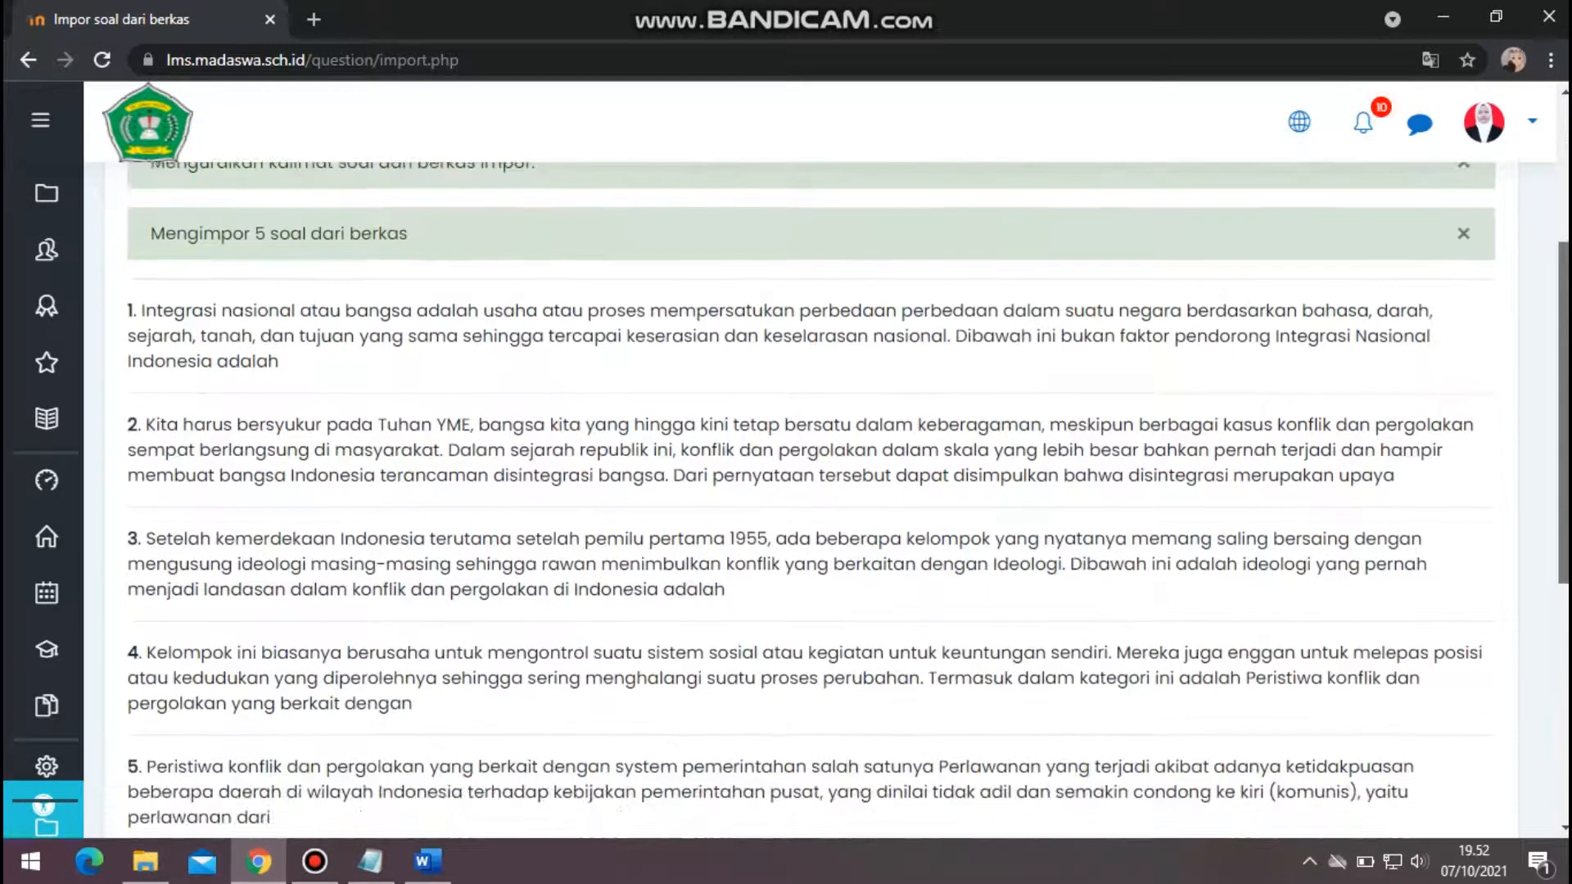
Check the source questions in Notepad, then continue from the import results to the question bank.
{"action": "left_click", "coordinate": [371, 861]}
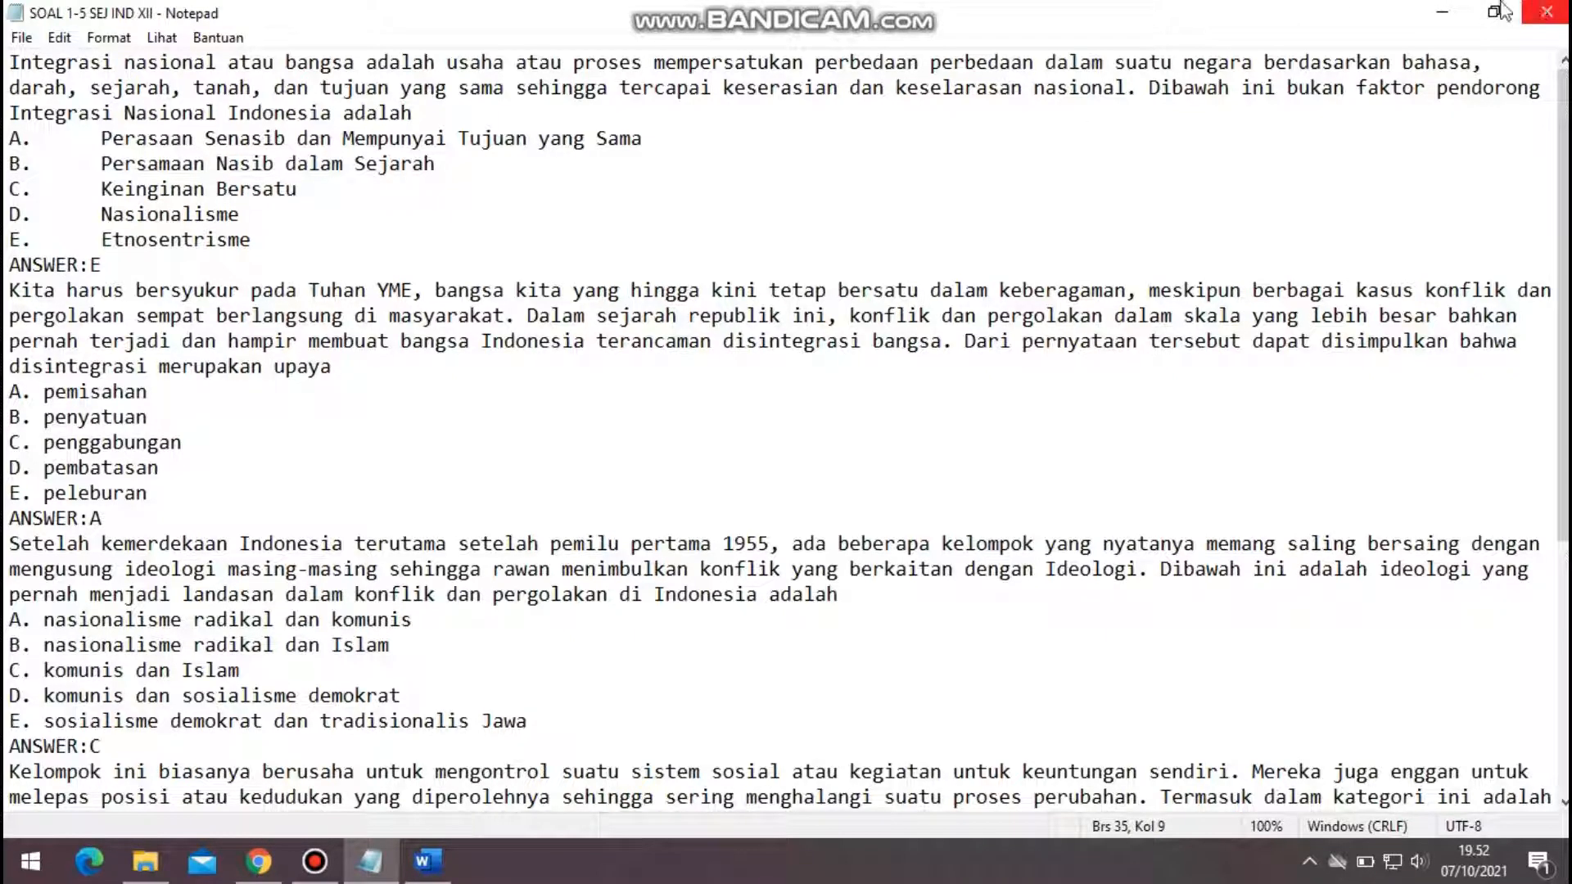
{"action": "left_click", "coordinate": [1539, 10]}
{"action": "left_click_drag", "start_coordinate": [1559, 503], "coordinate": [1551, 704]}
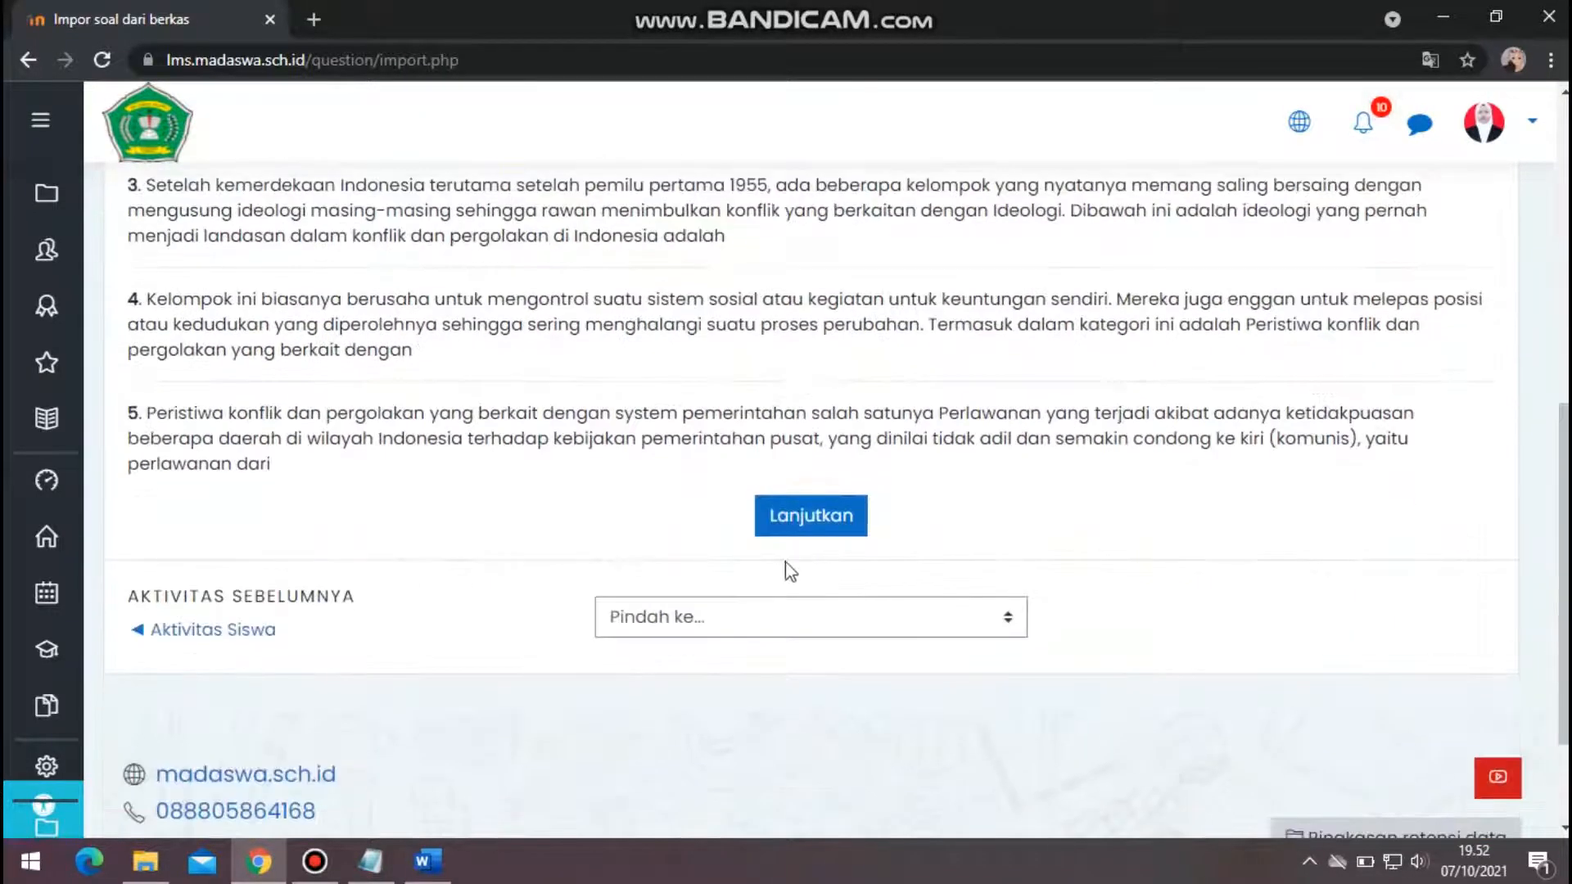
{"action": "left_click", "coordinate": [804, 526]}
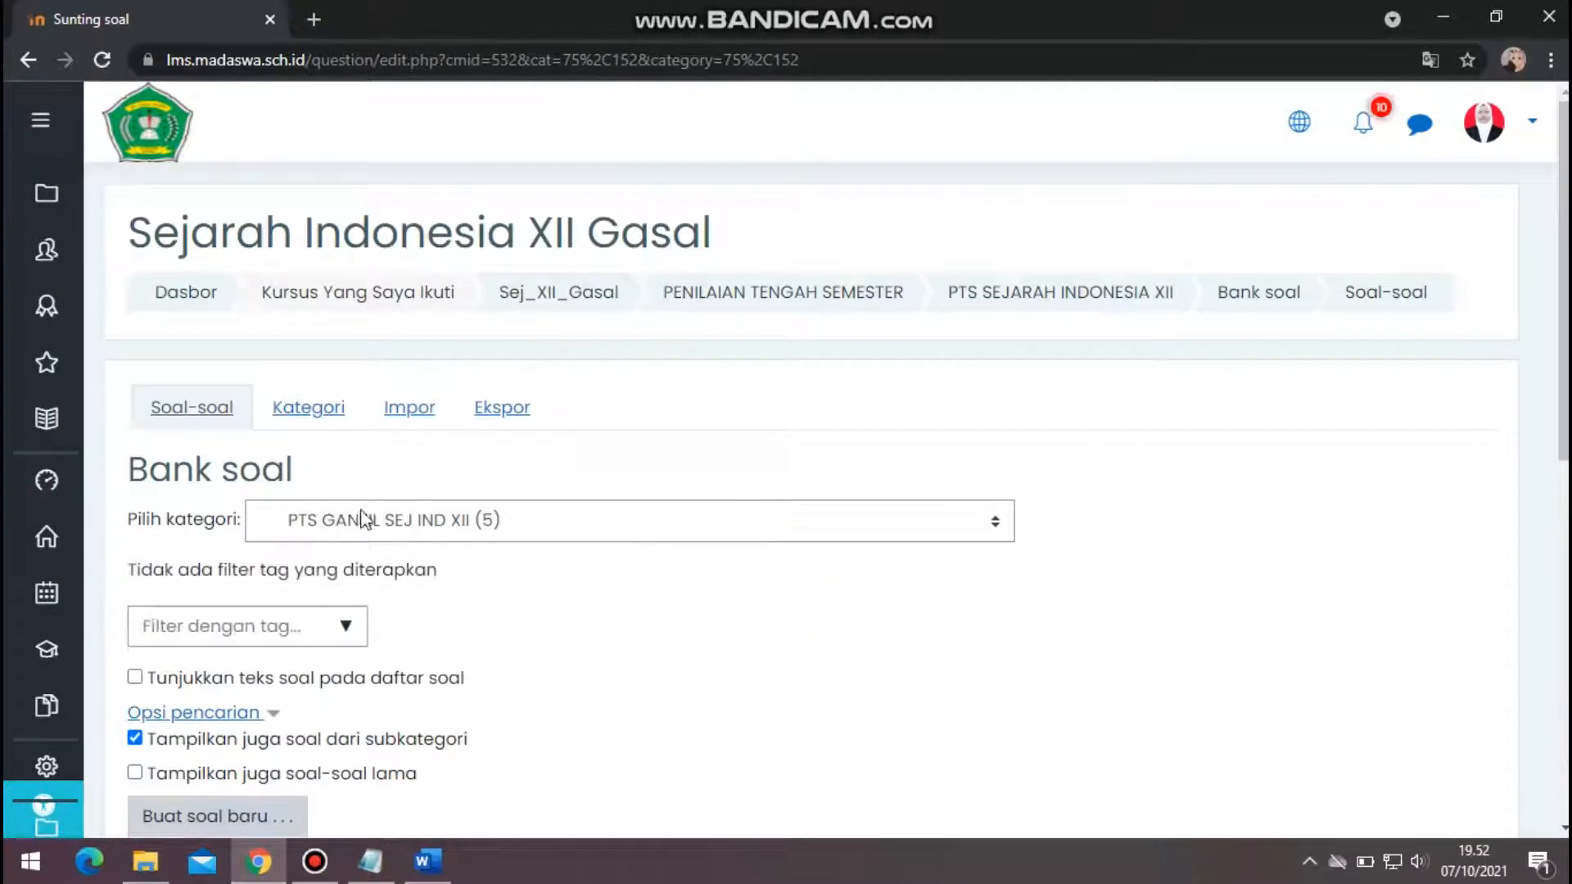
Choose the PTS GANJIL SEJ IND XII category in the question bank and look through its questions.
{"action": "left_click", "coordinate": [446, 522]}
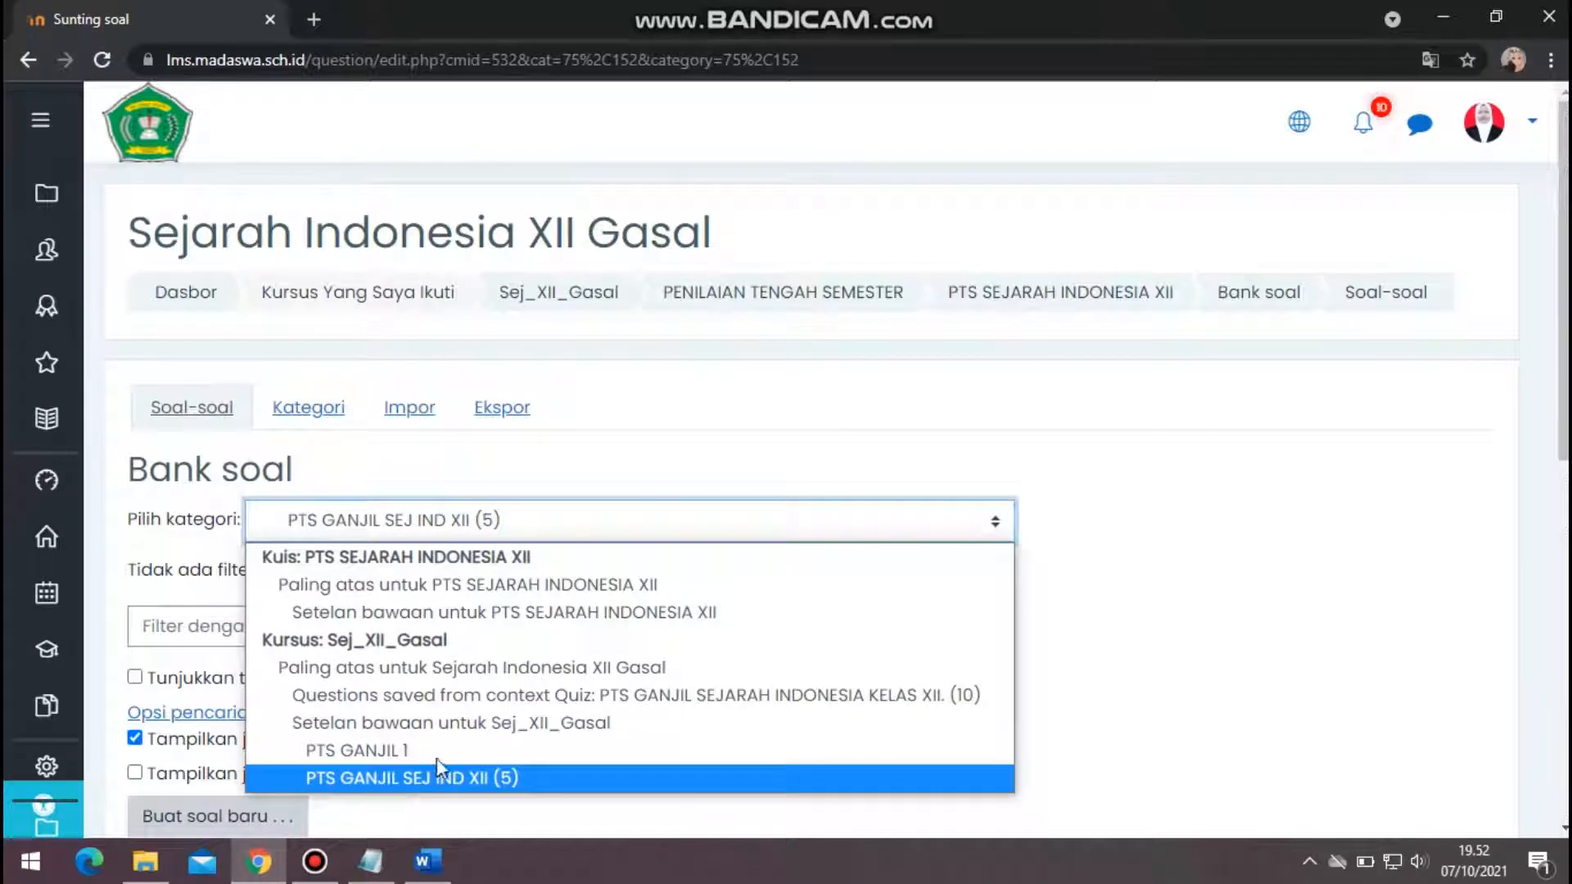
{"action": "left_click", "coordinate": [502, 784]}
{"action": "left_click_drag", "start_coordinate": [1563, 450], "coordinate": [1564, 624]}
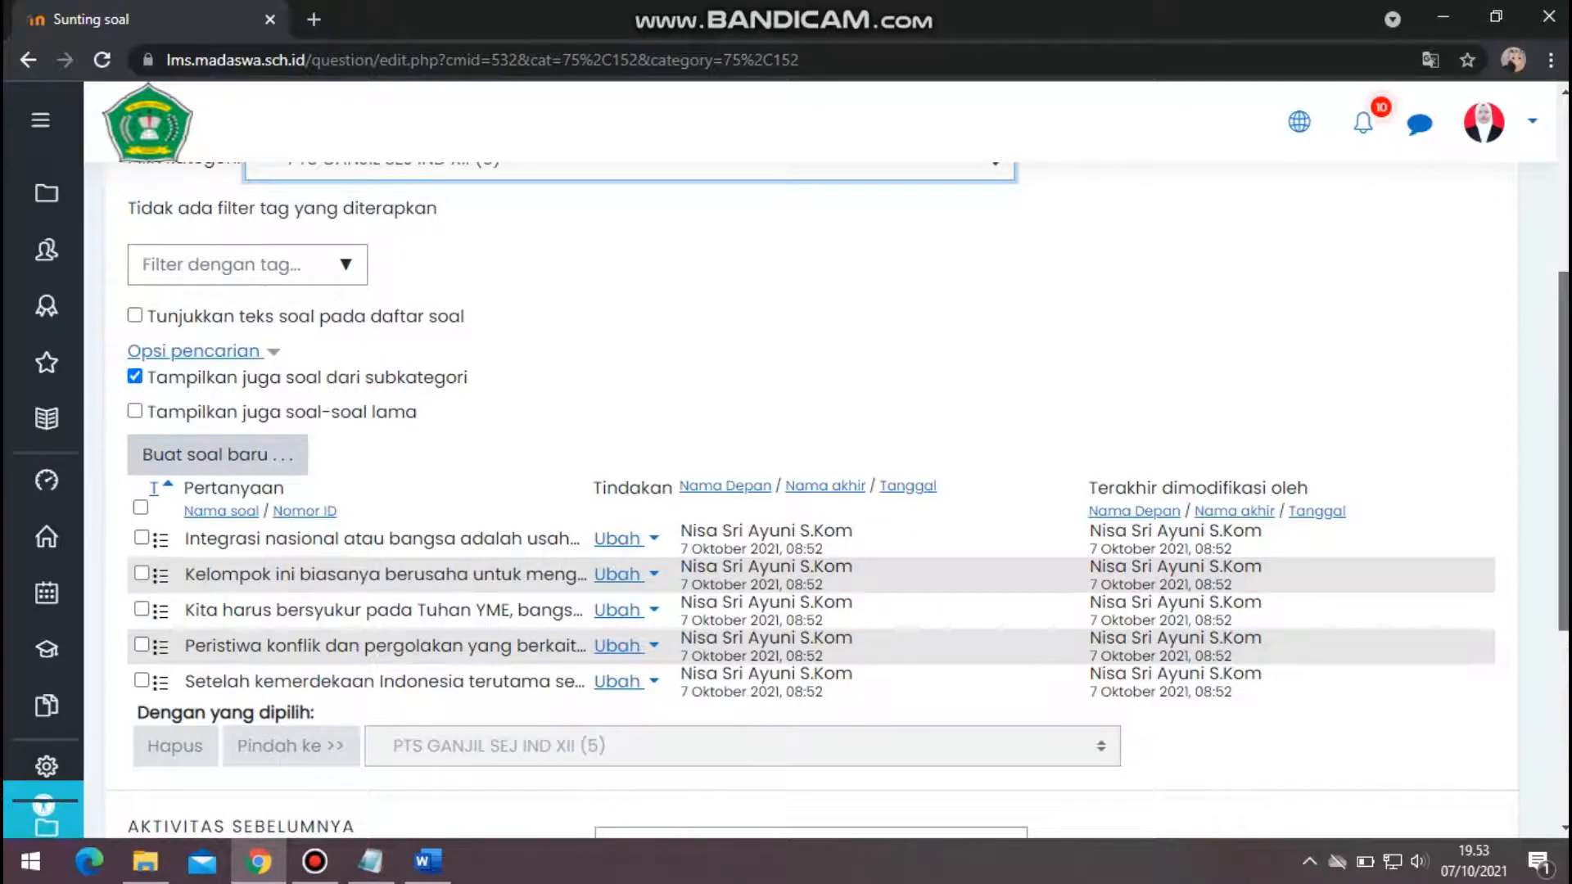
{"action": "scroll", "coordinate": [575, 663], "scroll_direction": "up", "scroll_amount": 2}
{"action": "scroll", "coordinate": [575, 663], "scroll_direction": "up", "scroll_amount": 2}
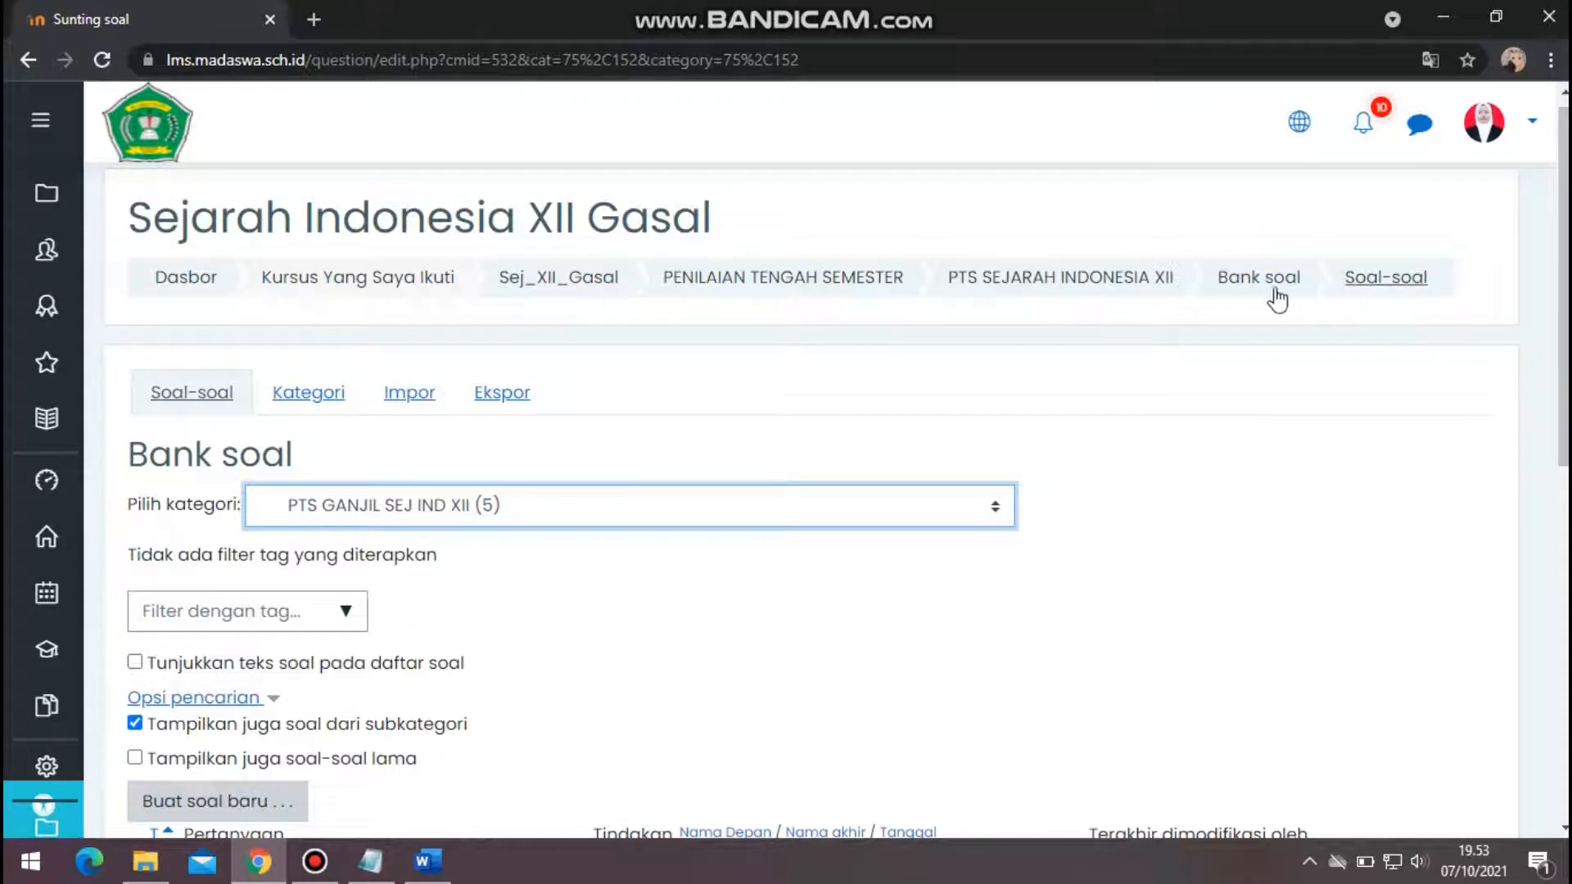
Return to the PTS SEJARAH INDONESIA XII quiz and open its question editing page.
{"action": "left_click", "coordinate": [1018, 278]}
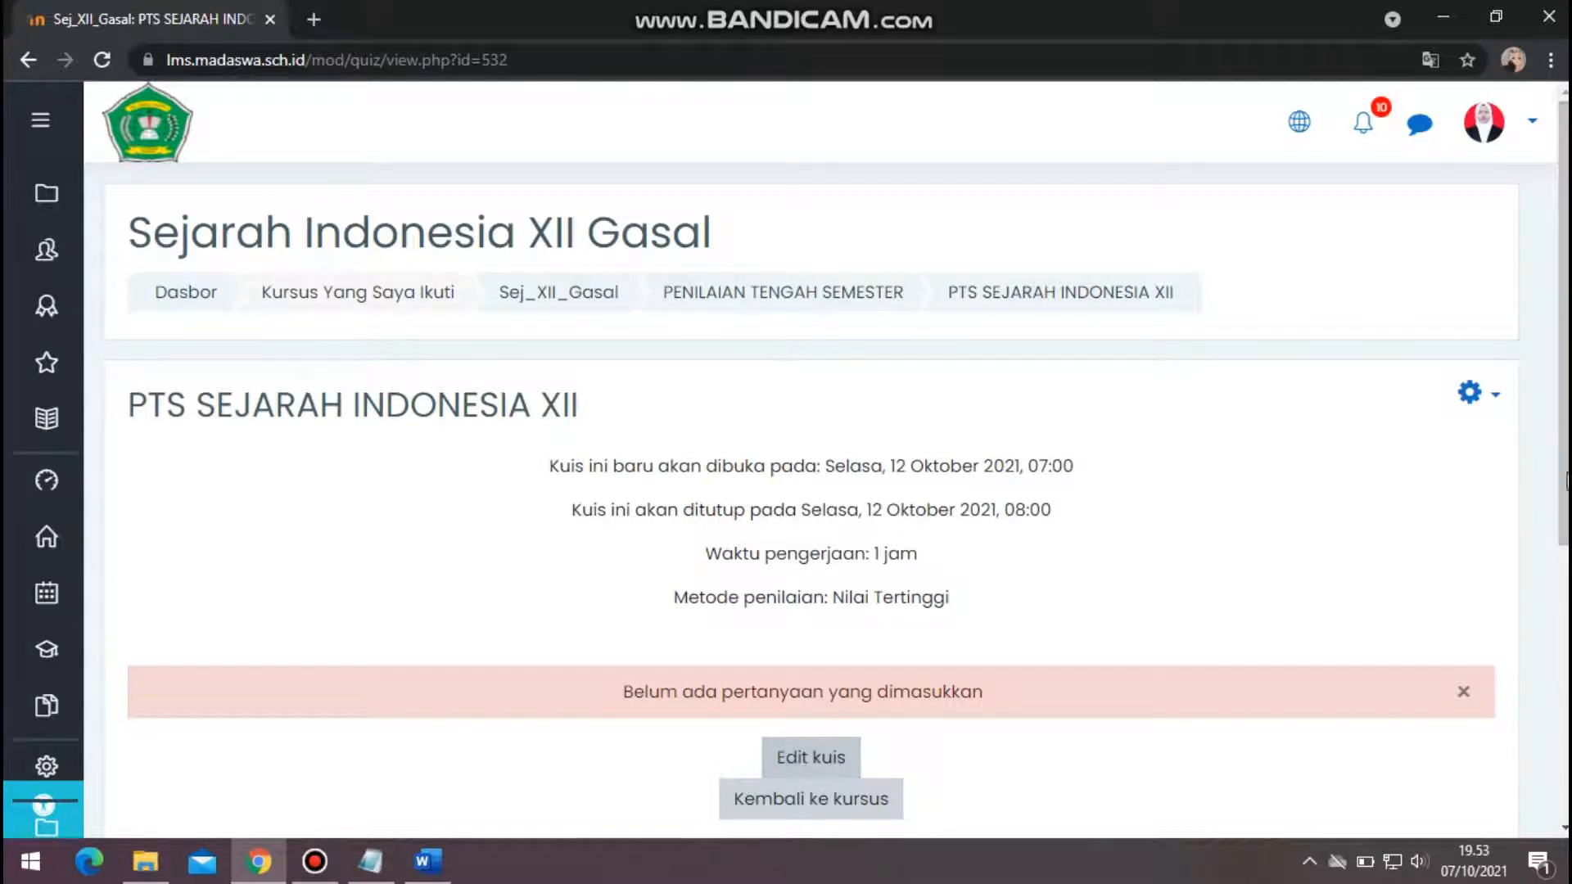
{"action": "left_click", "coordinate": [1475, 398]}
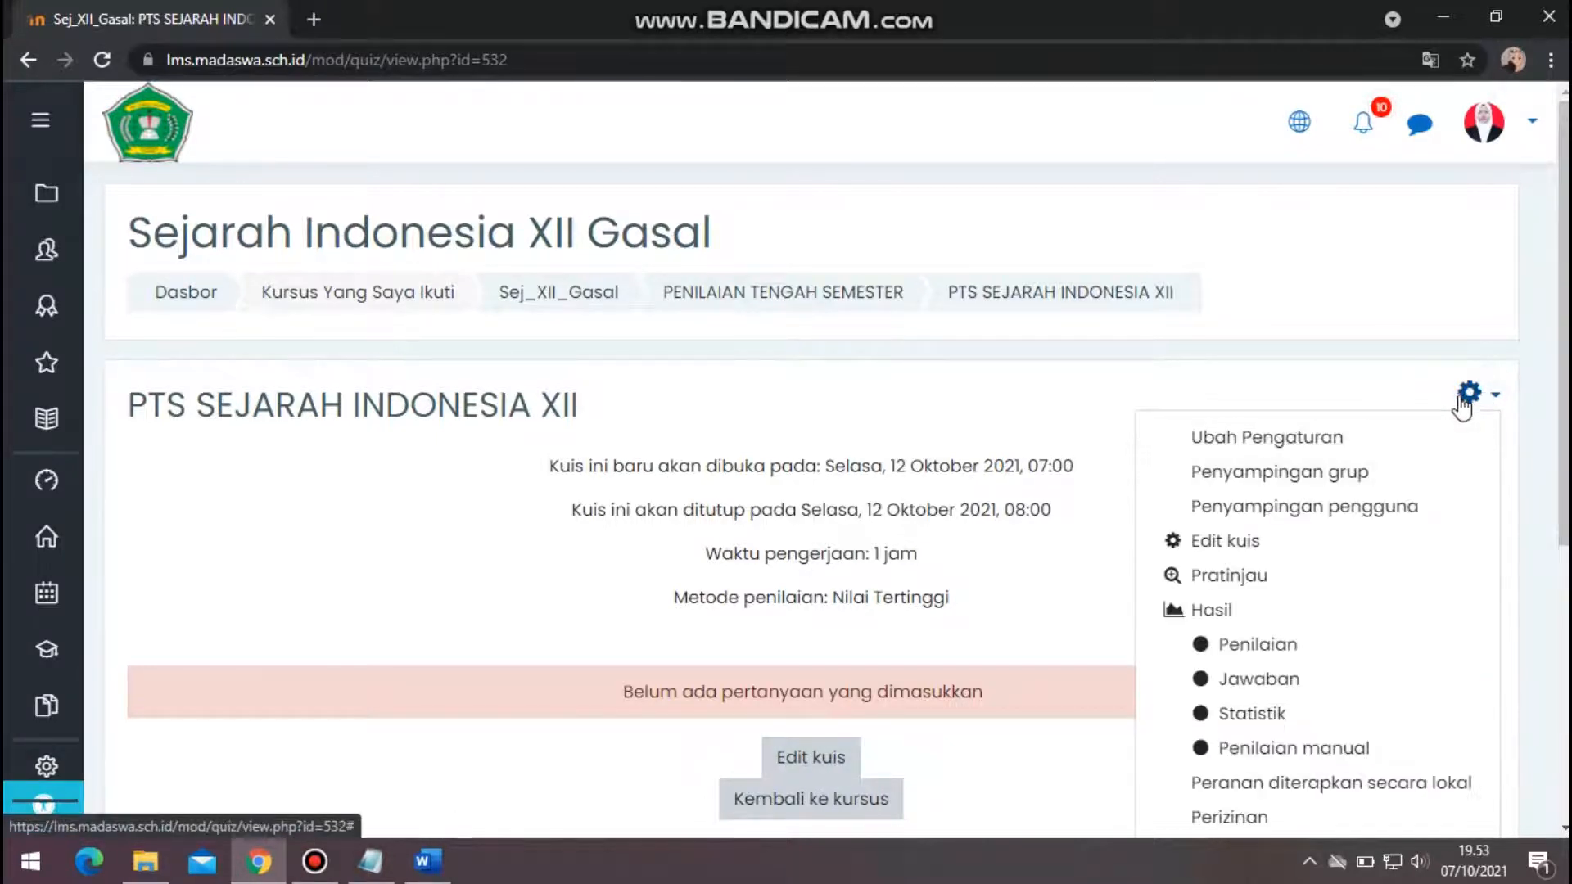
{"action": "left_click", "coordinate": [1202, 547]}
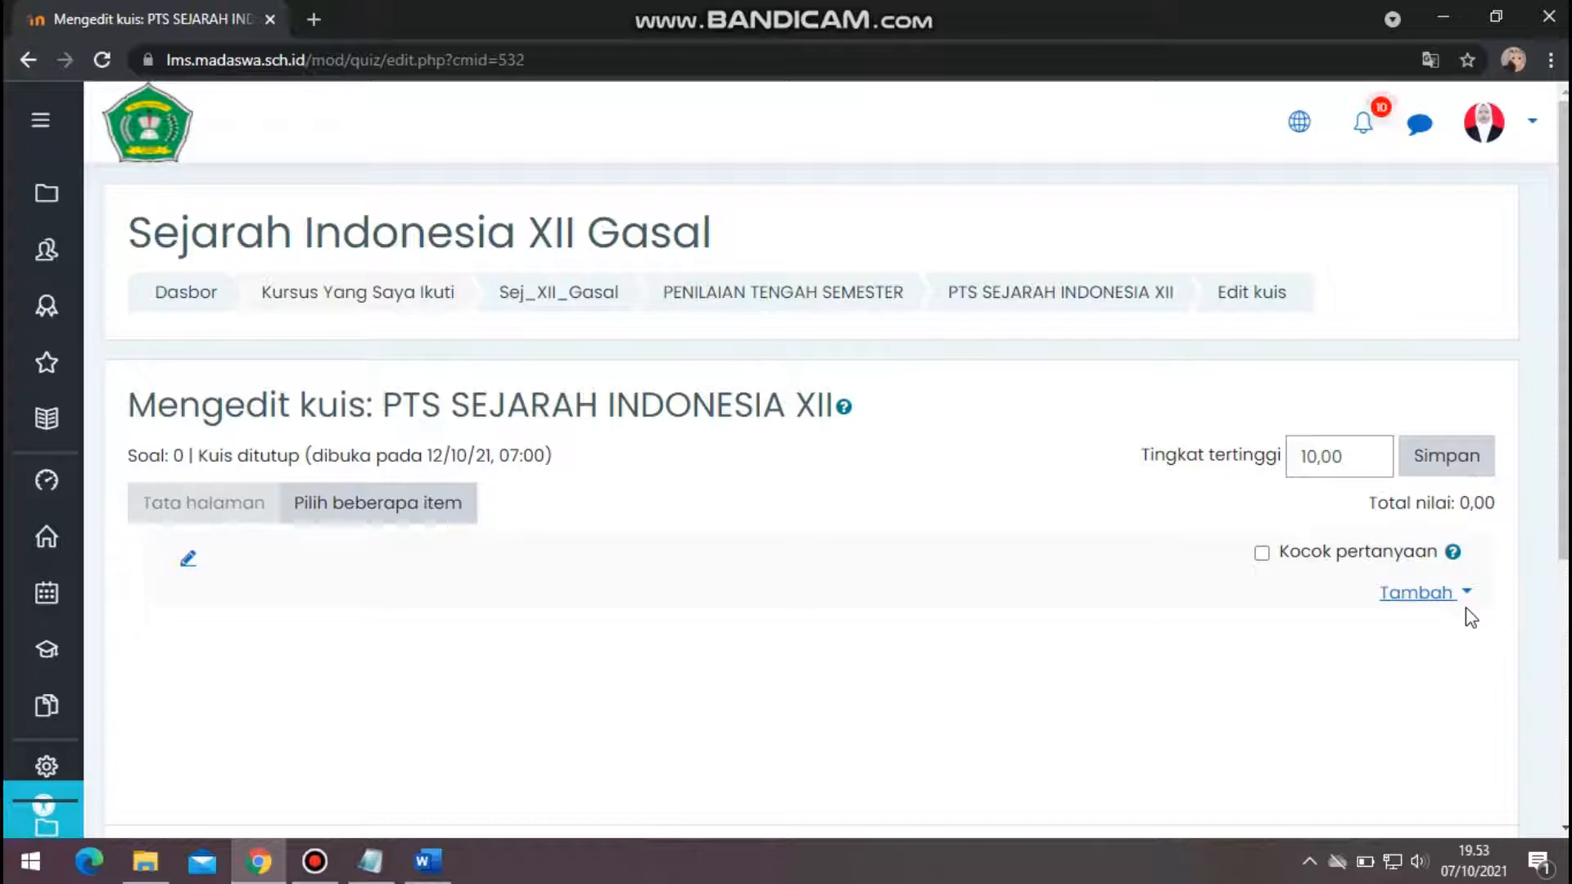
{"action": "scroll", "coordinate": [1561, 573], "scroll_direction": "down", "scroll_amount": 2}
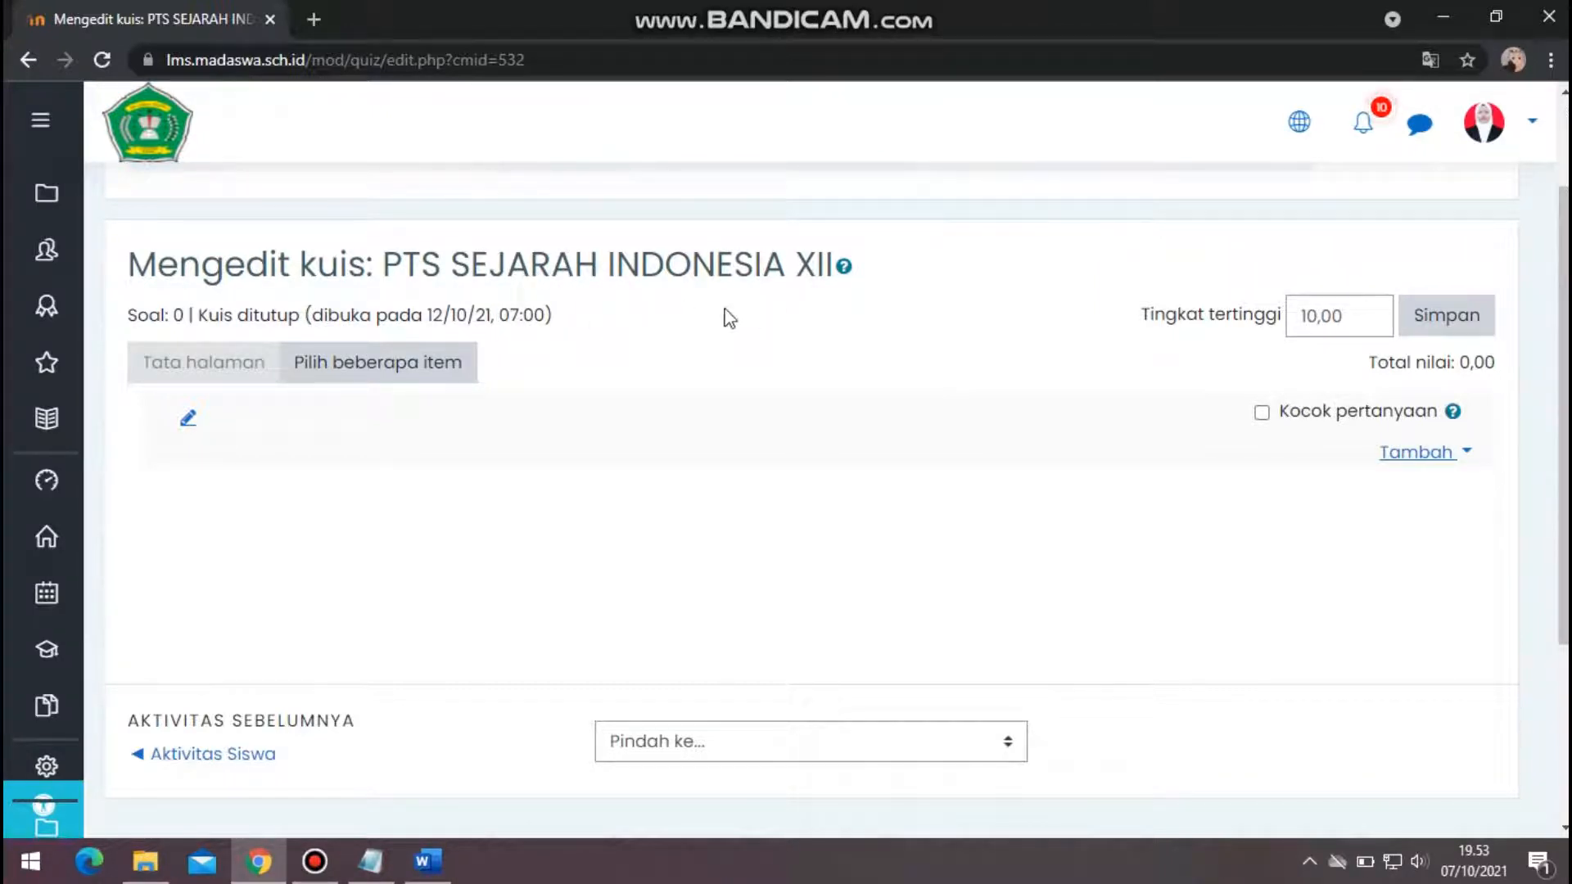
Add all the listed questions from the question bank, in category Setelan bawaan untuk Sej_XII_Gasal, to the quiz.
{"action": "left_click", "coordinate": [1403, 455]}
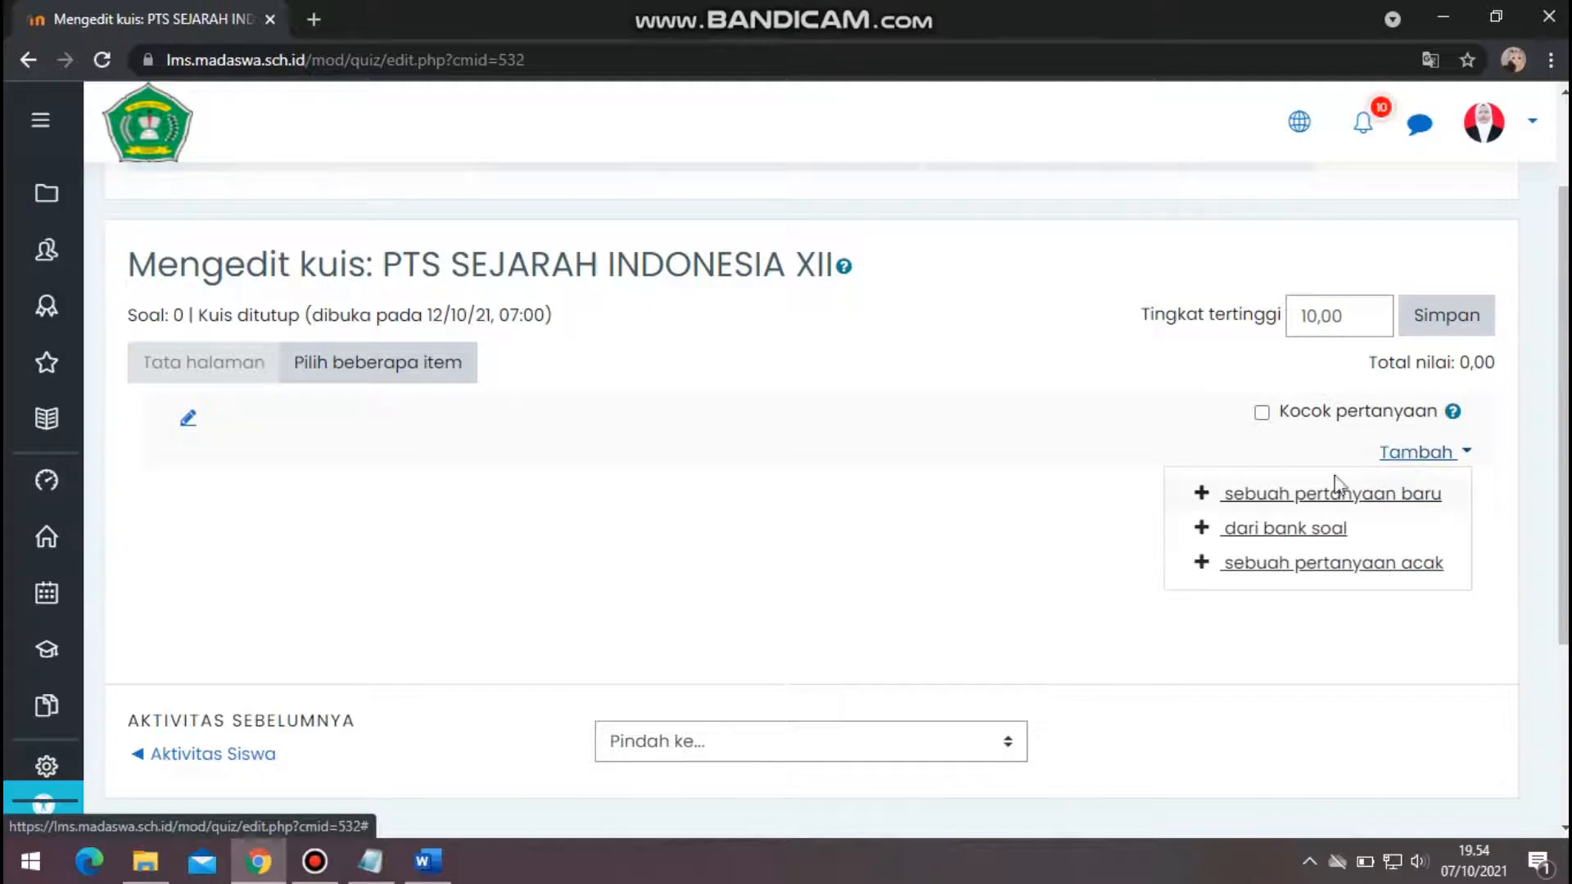
{"action": "left_click", "coordinate": [1301, 531]}
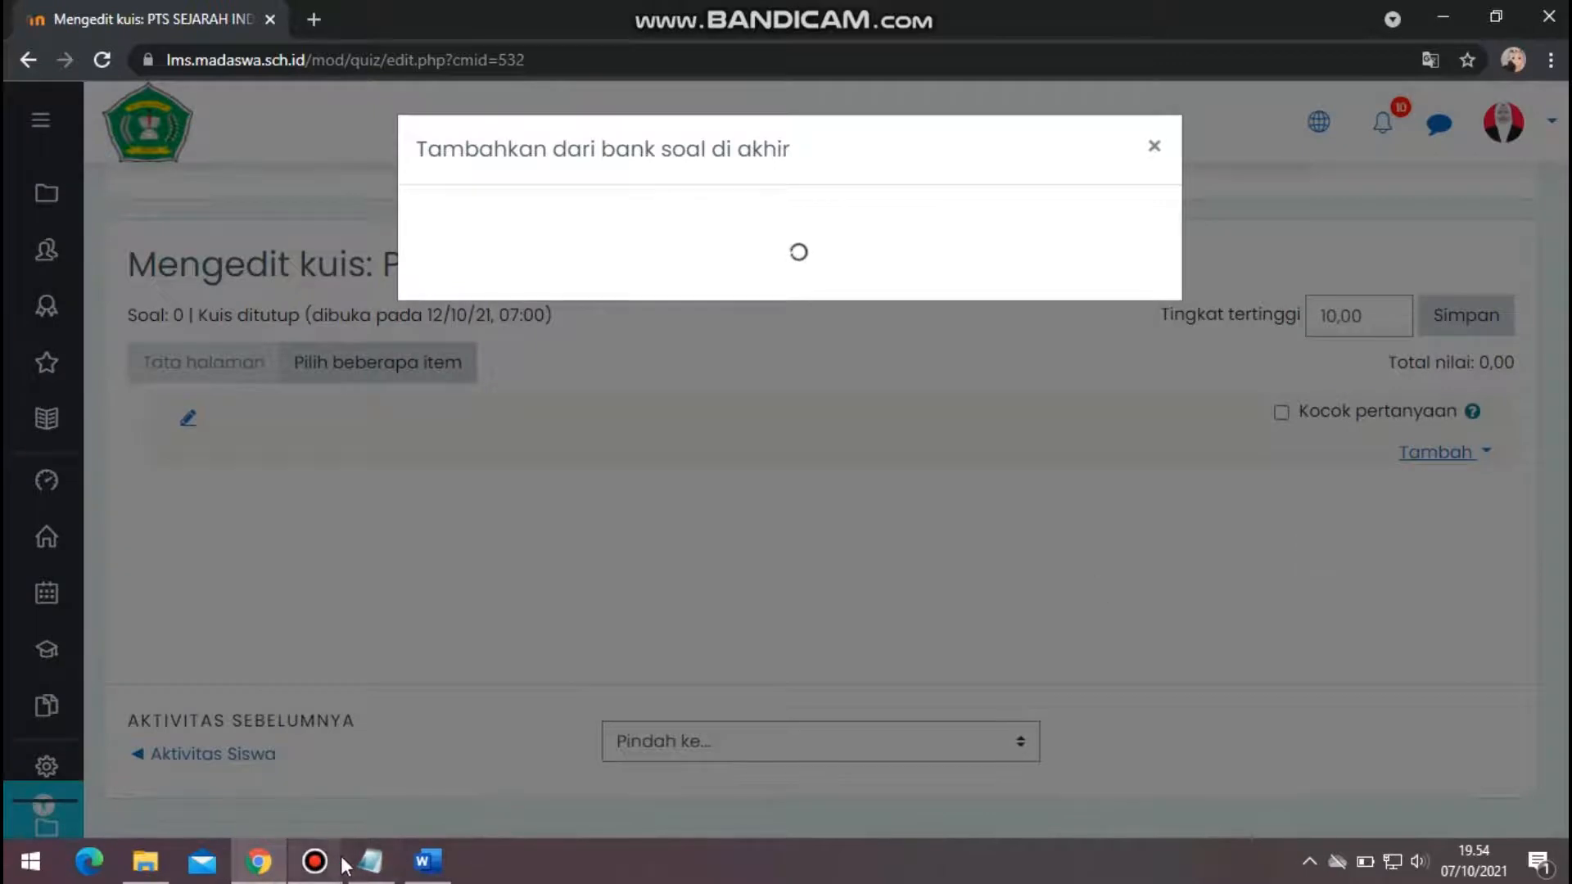
{"action": "left_click", "coordinate": [335, 859]}
{"action": "left_click", "coordinate": [336, 859]}
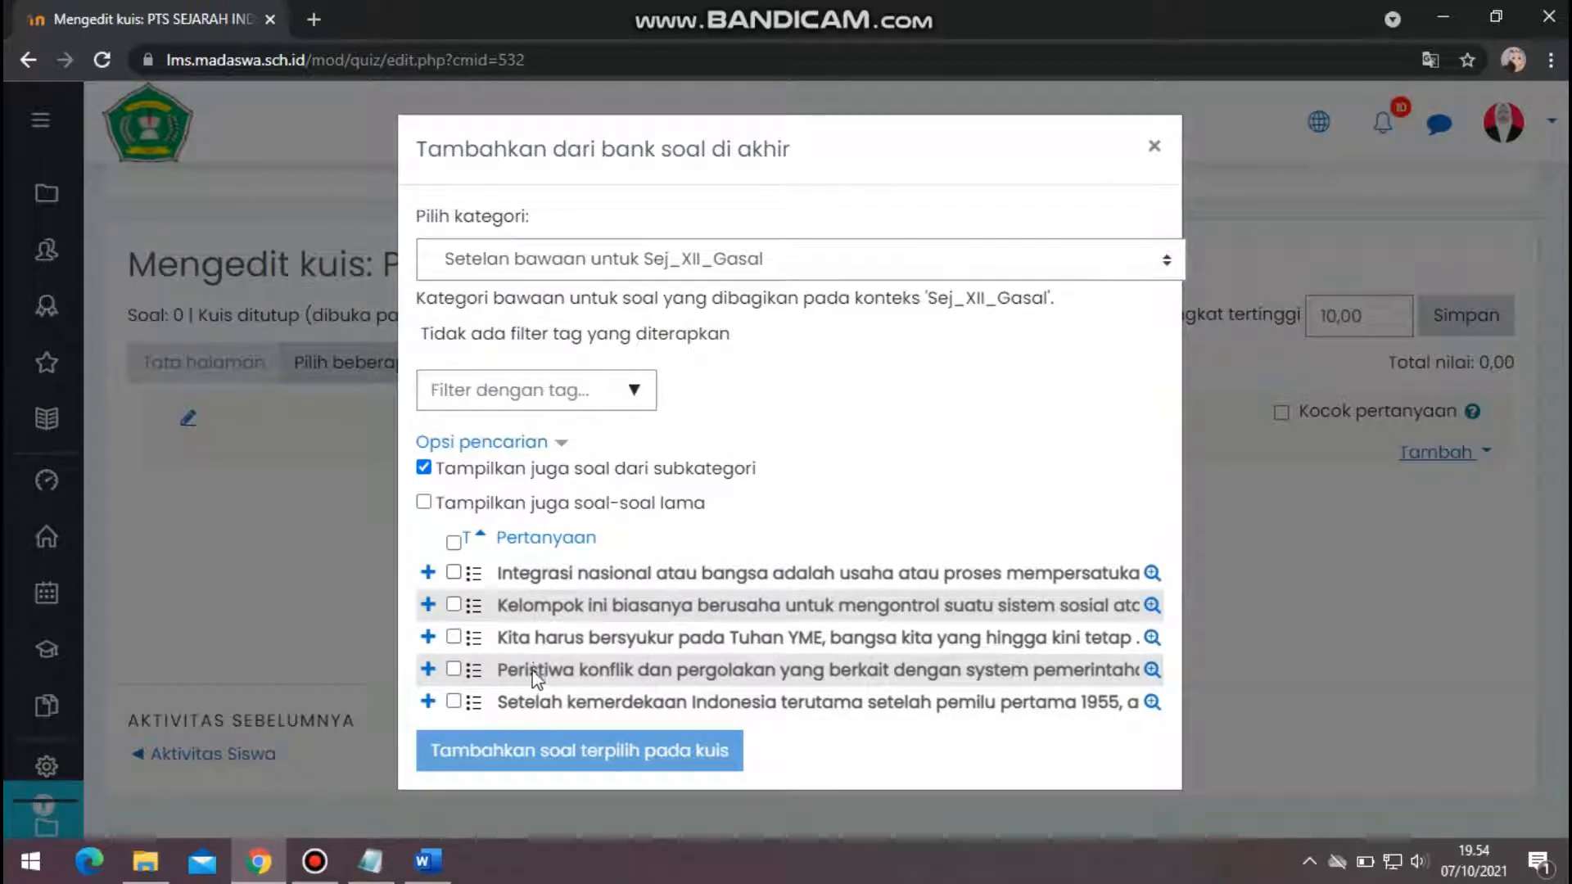
{"action": "left_click", "coordinate": [455, 543]}
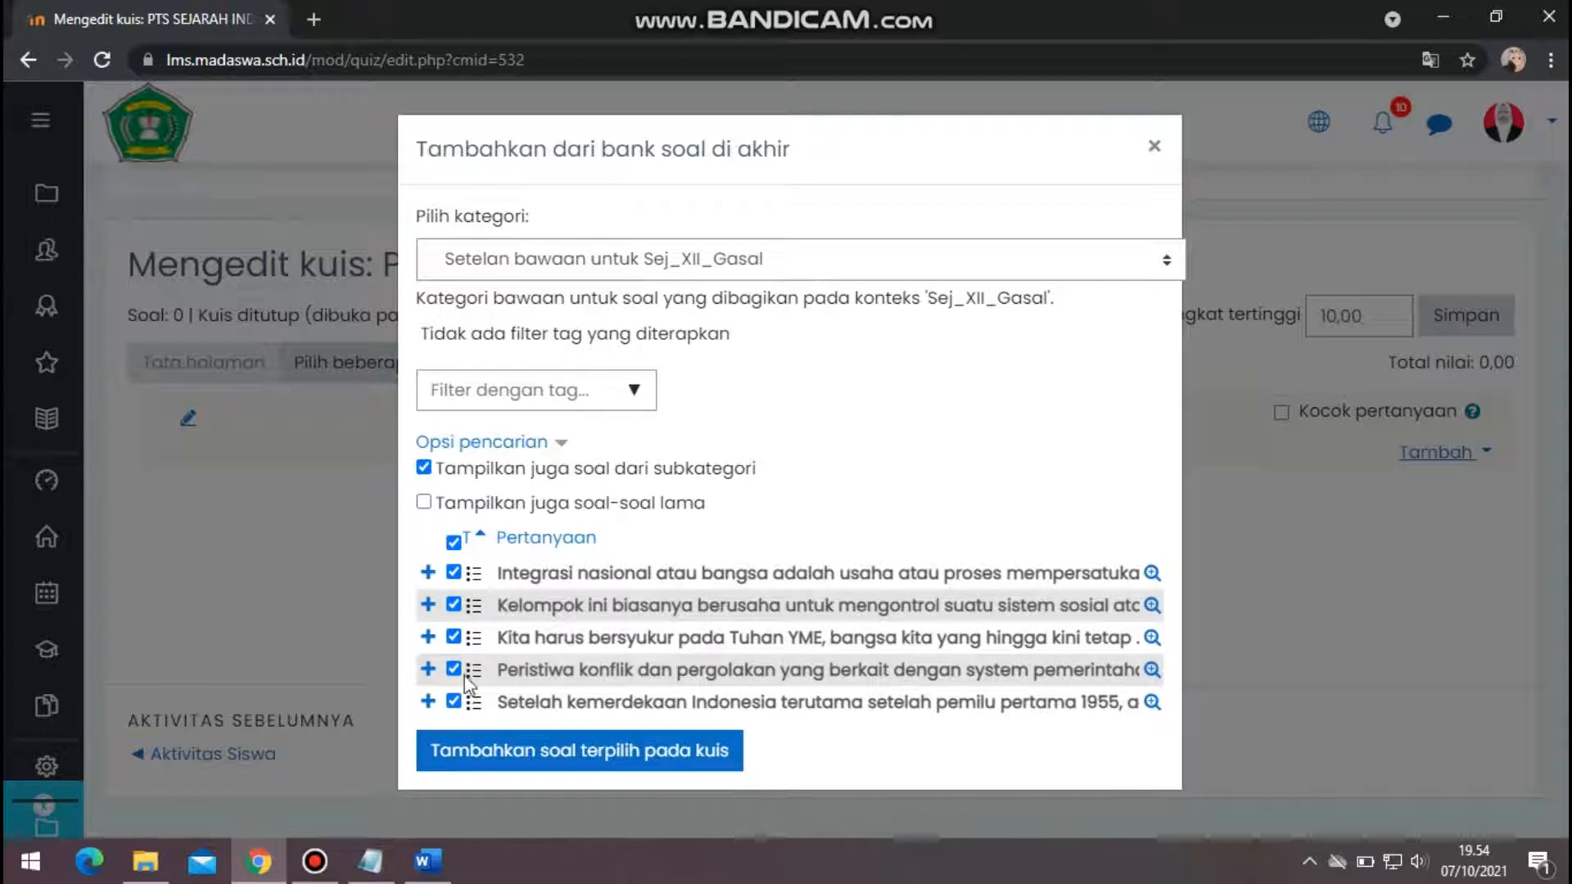
{"action": "left_click", "coordinate": [503, 757]}
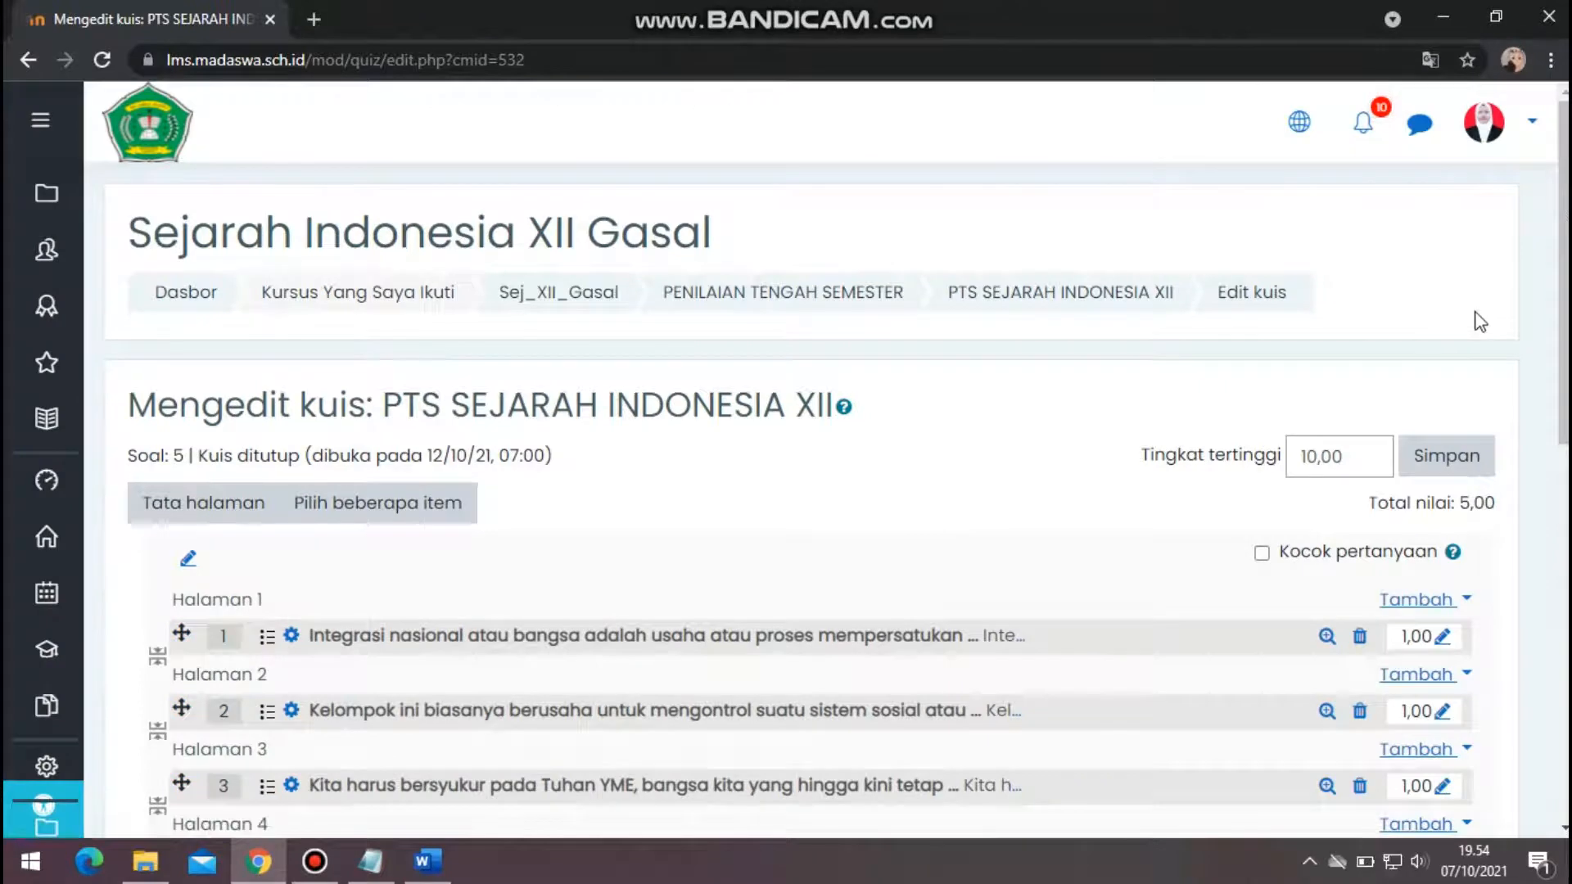
{"action": "left_click_drag", "start_coordinate": [1563, 319], "coordinate": [1563, 415]}
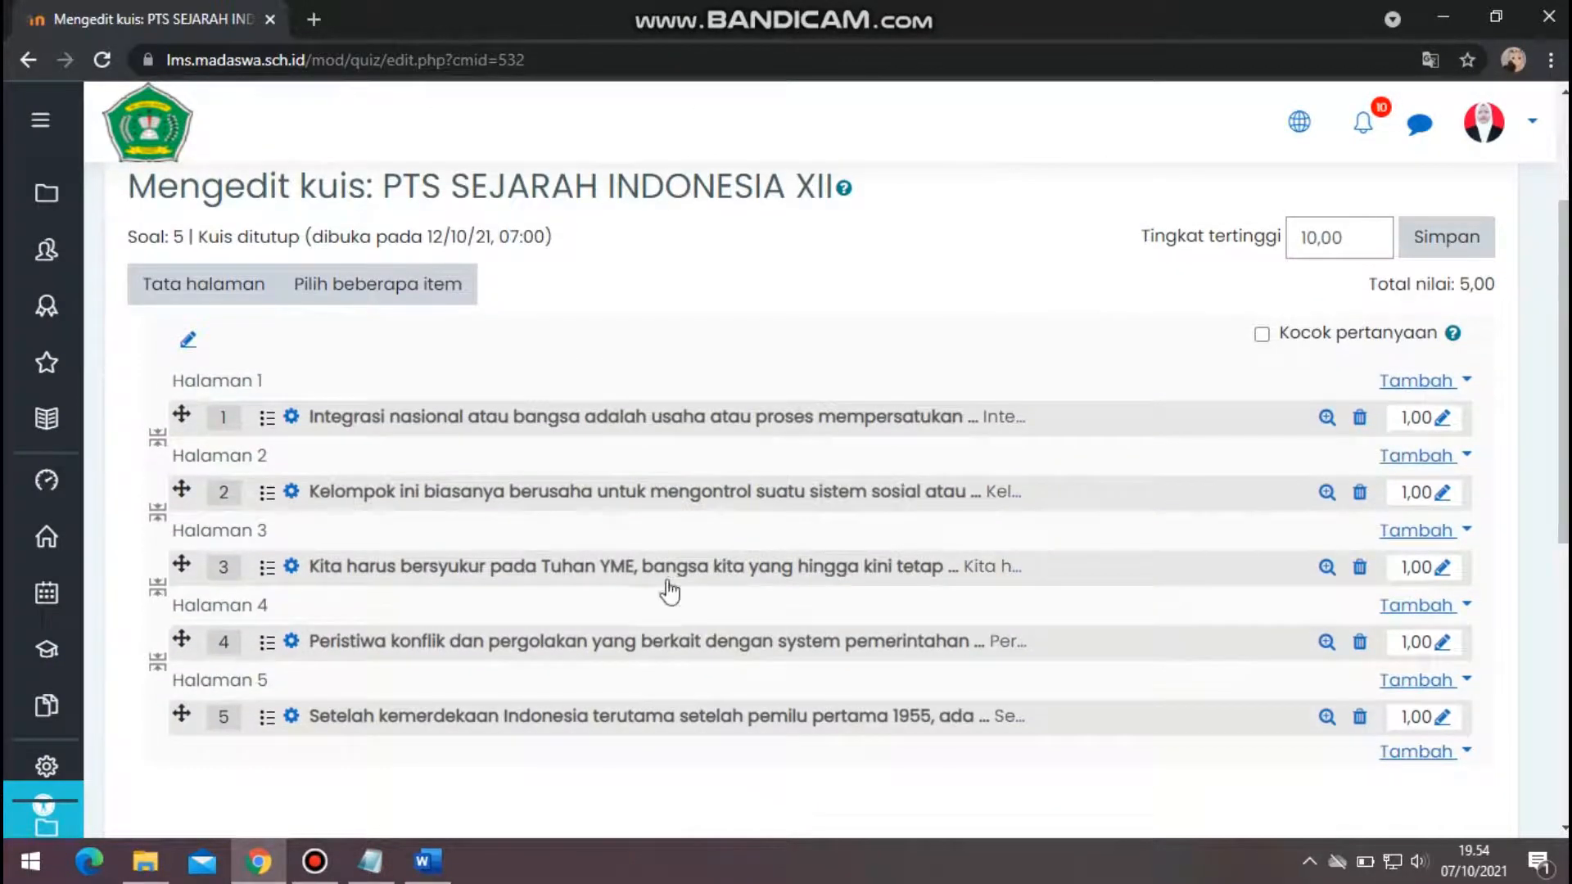
Examine the layout of the first question in the Word exam document and return to the quiz in Chrome.
{"action": "left_click", "coordinate": [427, 861]}
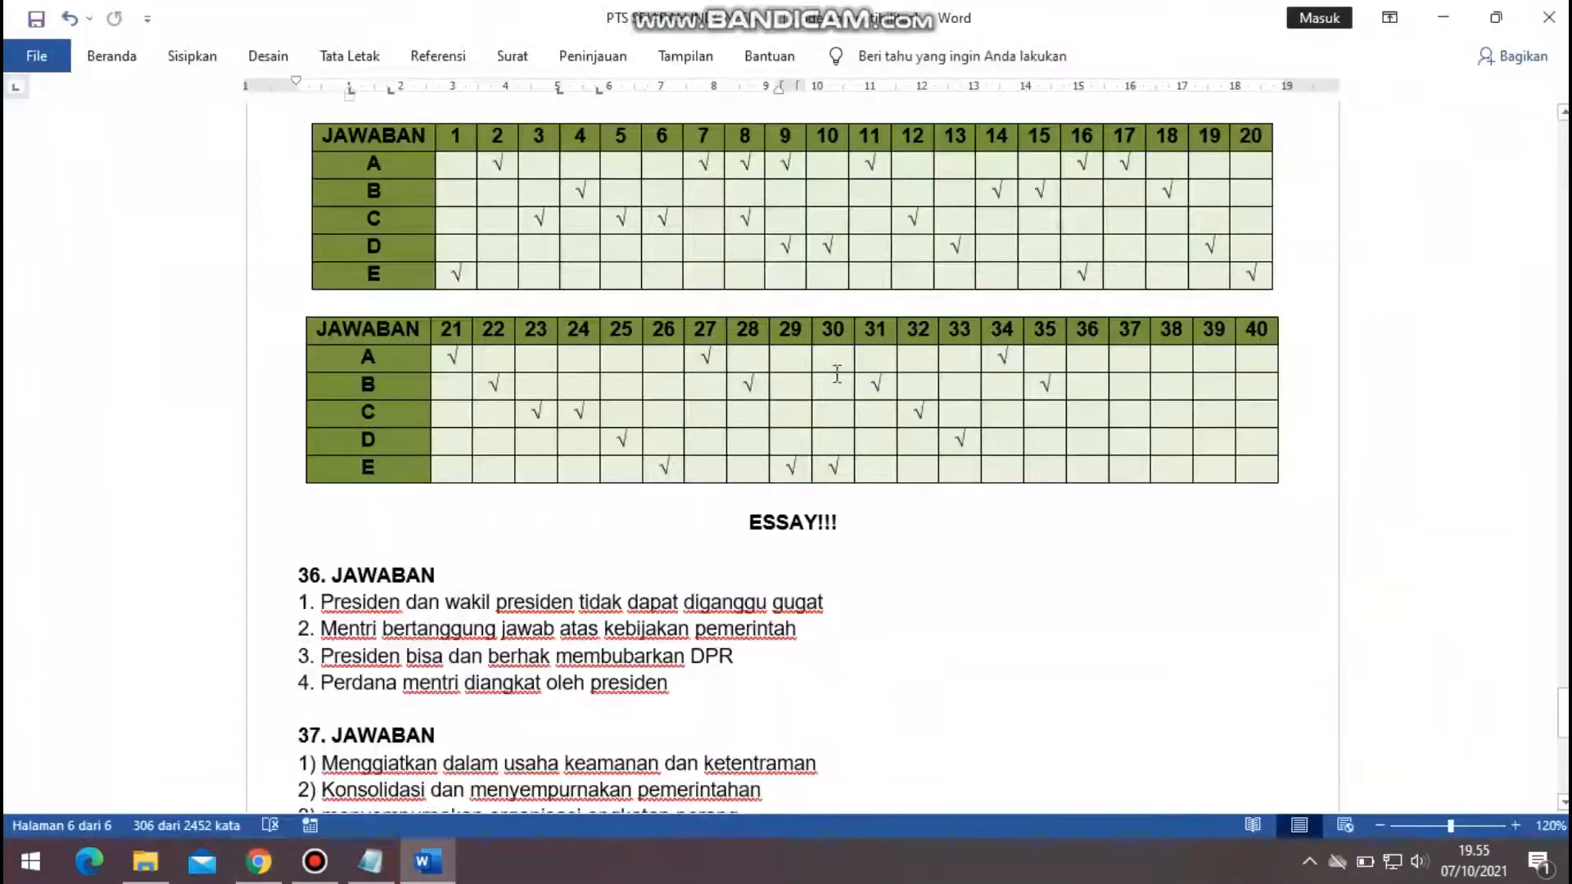
{"action": "scroll", "coordinate": [793, 450], "scroll_direction": "up", "scroll_amount": 10}
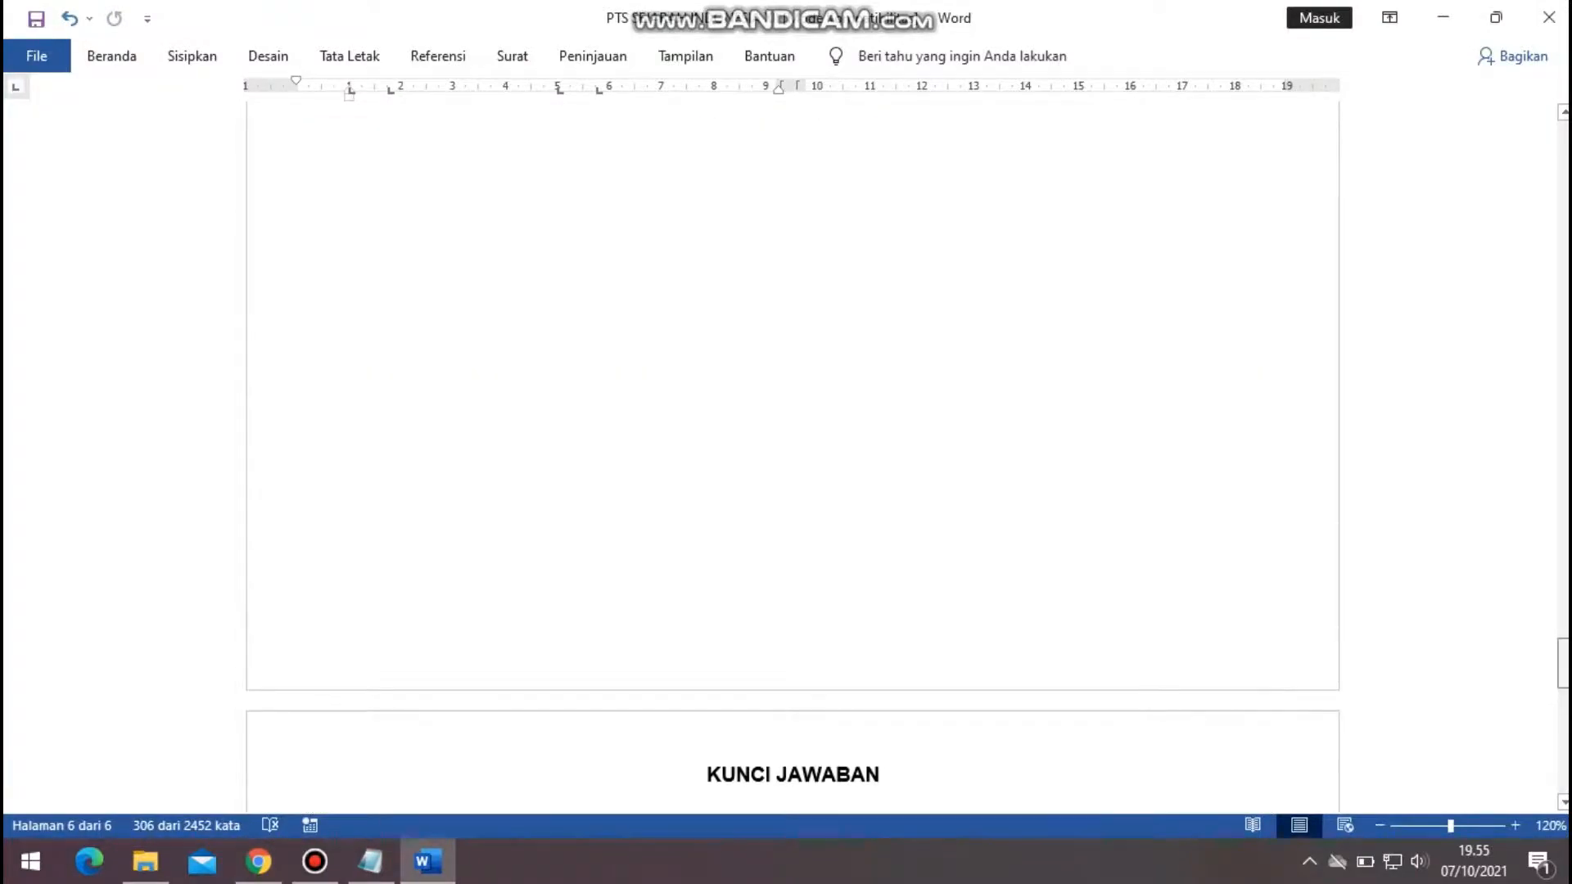
{"action": "scroll", "coordinate": [680, 449], "scroll_direction": "up", "scroll_amount": 20}
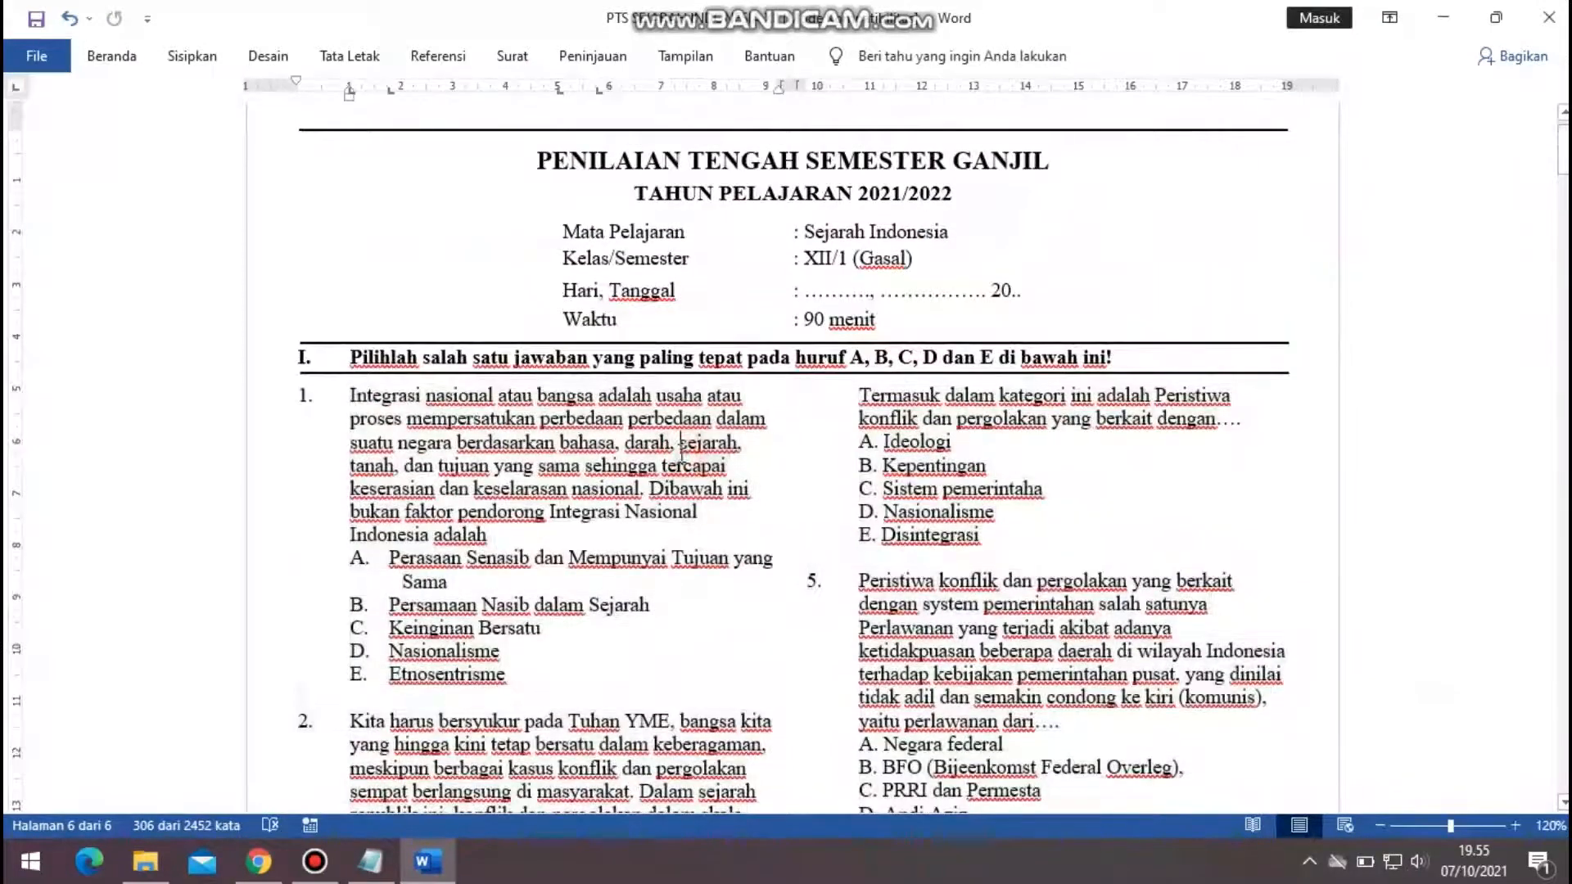
{"action": "left_click", "coordinate": [274, 878]}
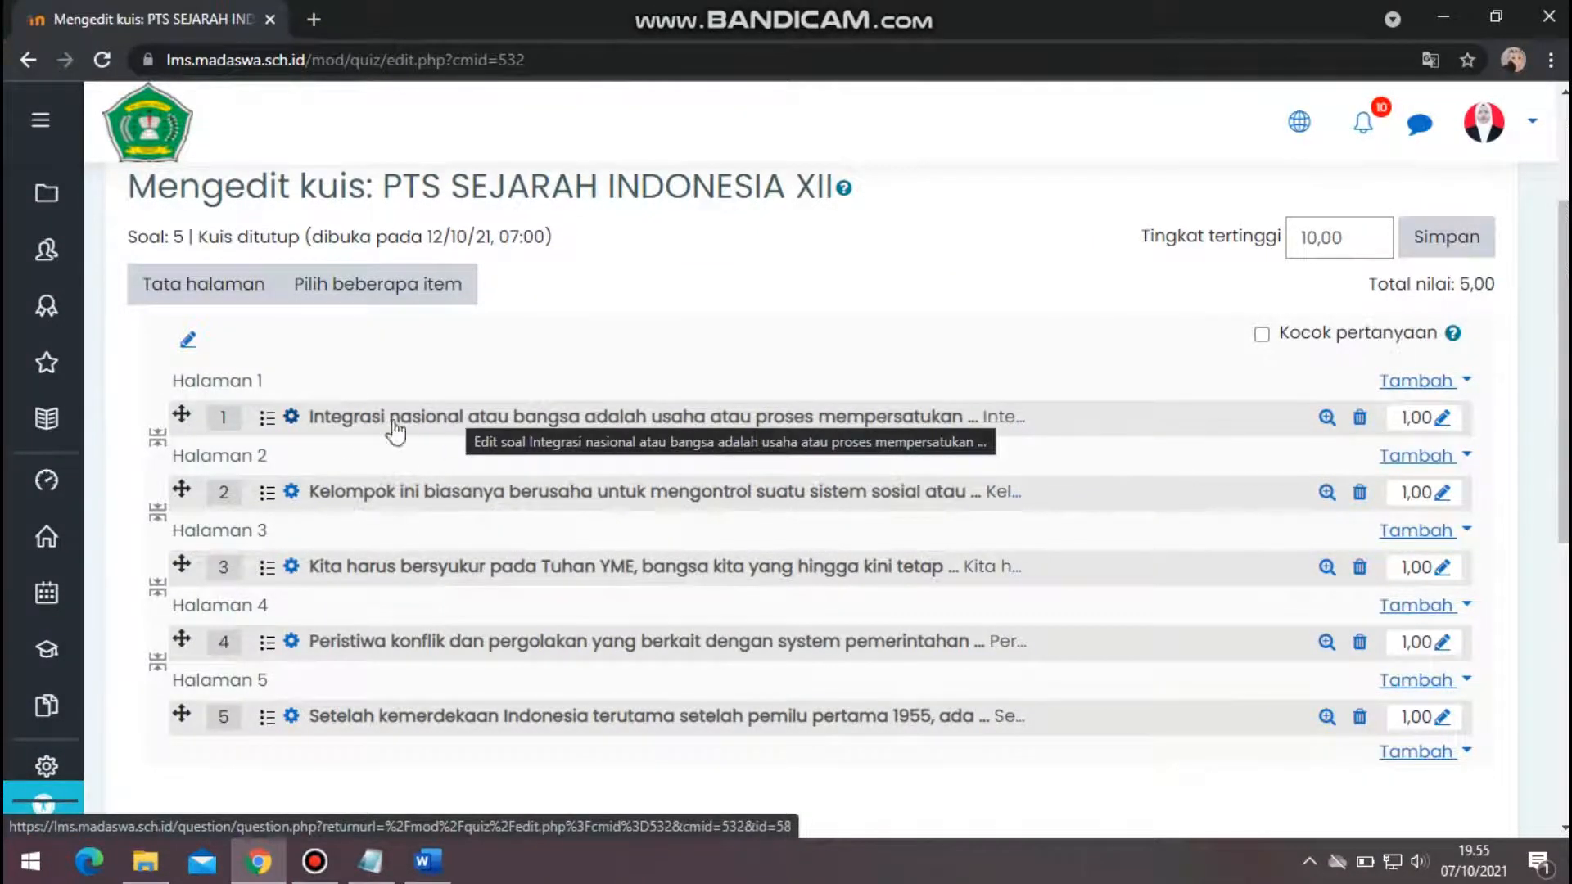
Insert a line break before "Dibawah ini bukan faktor pendorong" in the first quiz question's text and save the changes.
{"action": "left_click", "coordinate": [291, 417]}
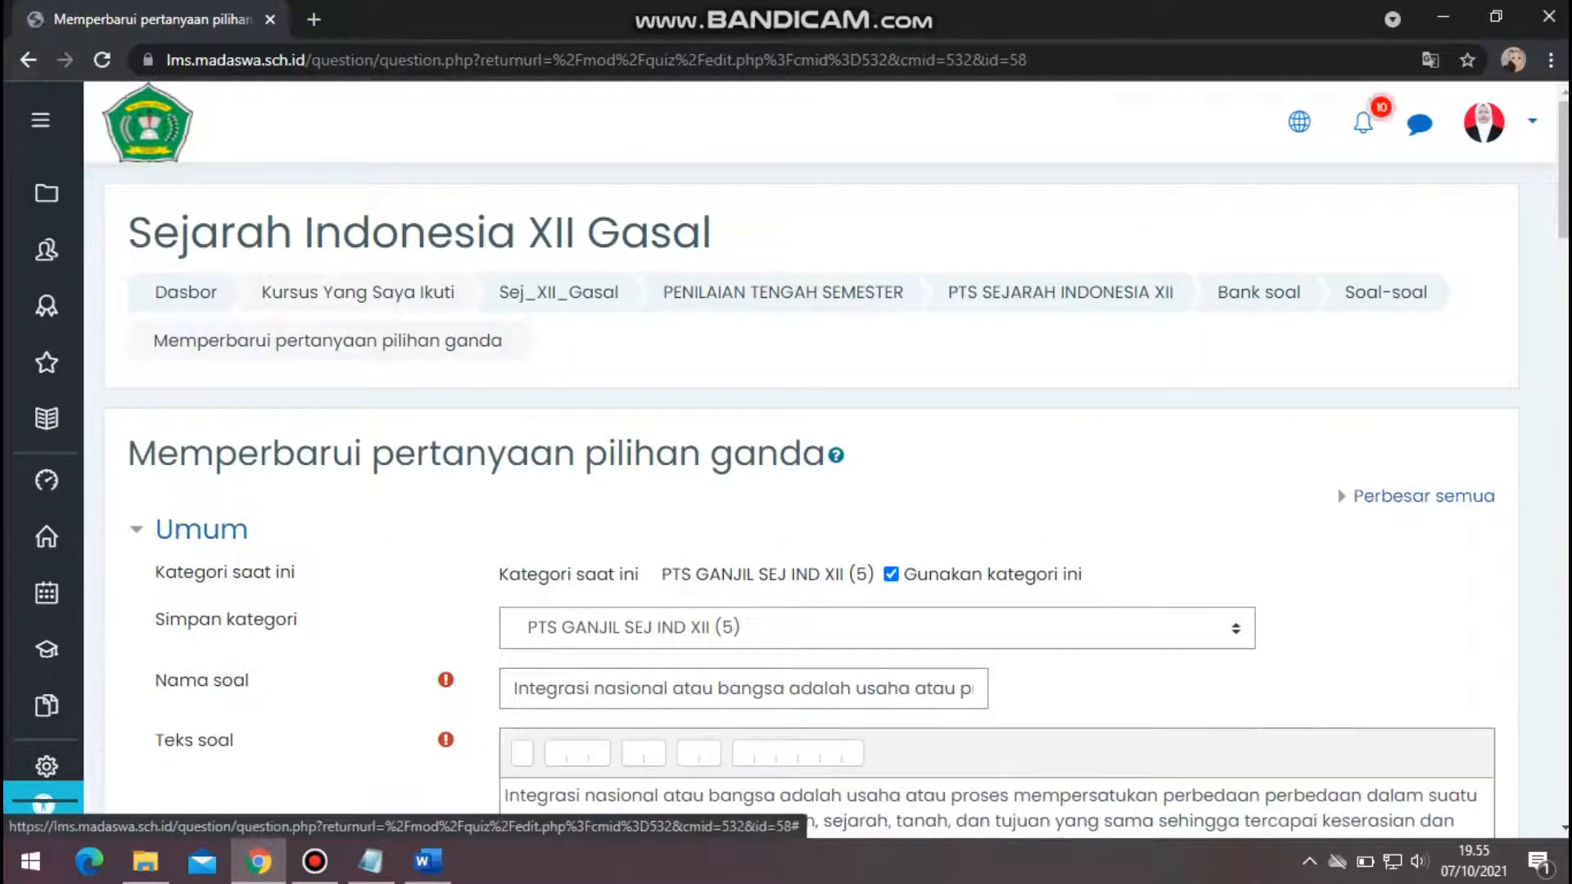
{"action": "scroll", "coordinate": [1562, 204], "scroll_direction": "down", "scroll_amount": 9}
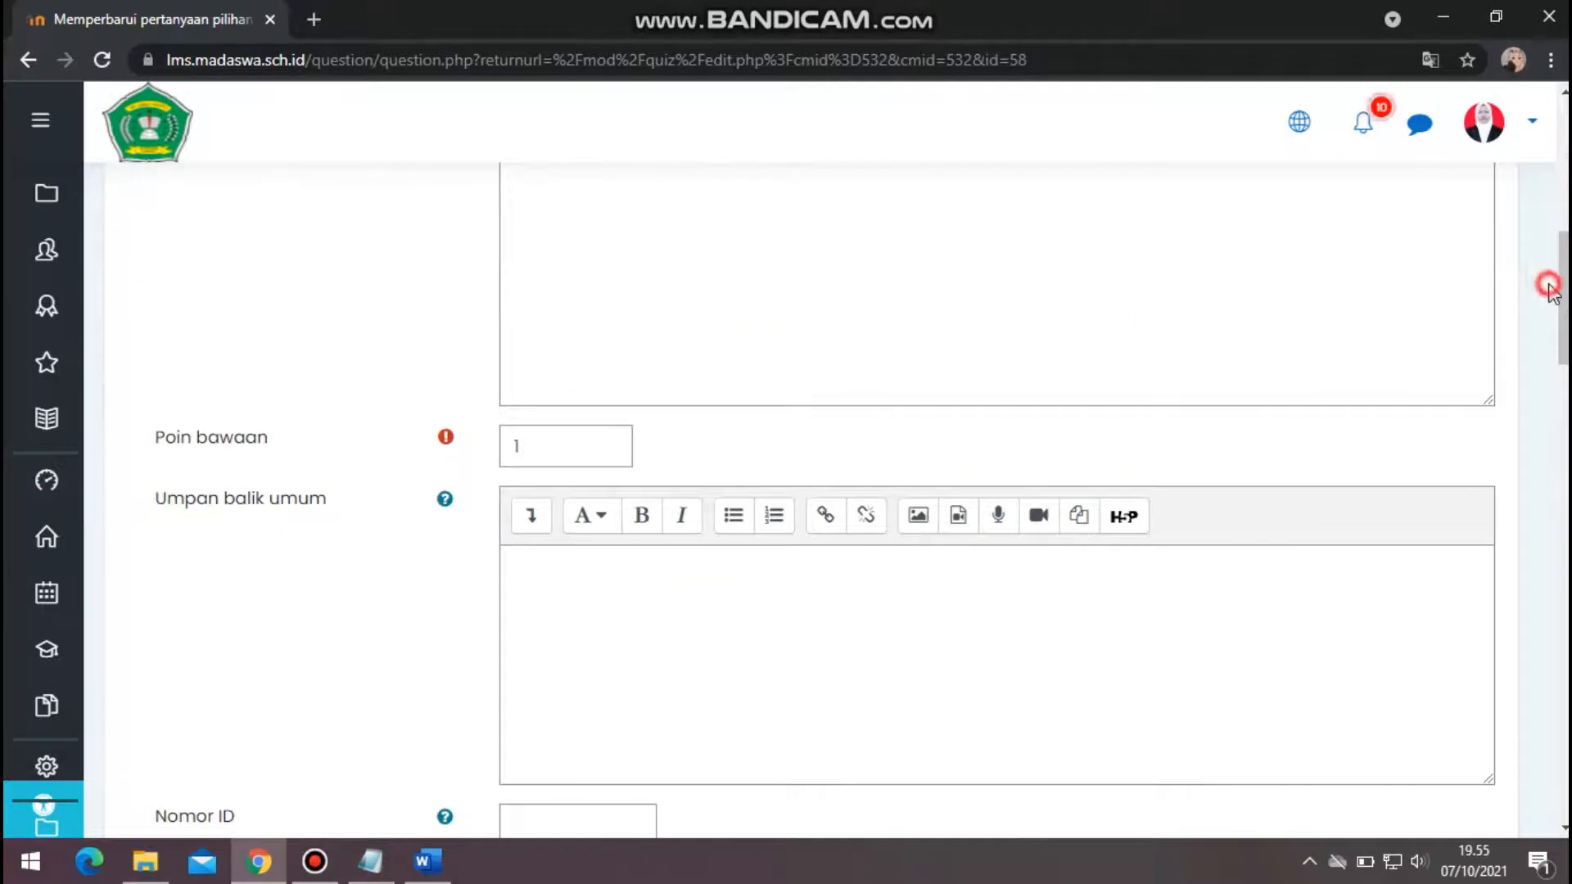
{"action": "scroll", "coordinate": [1344, 490], "scroll_direction": "up", "scroll_amount": 5}
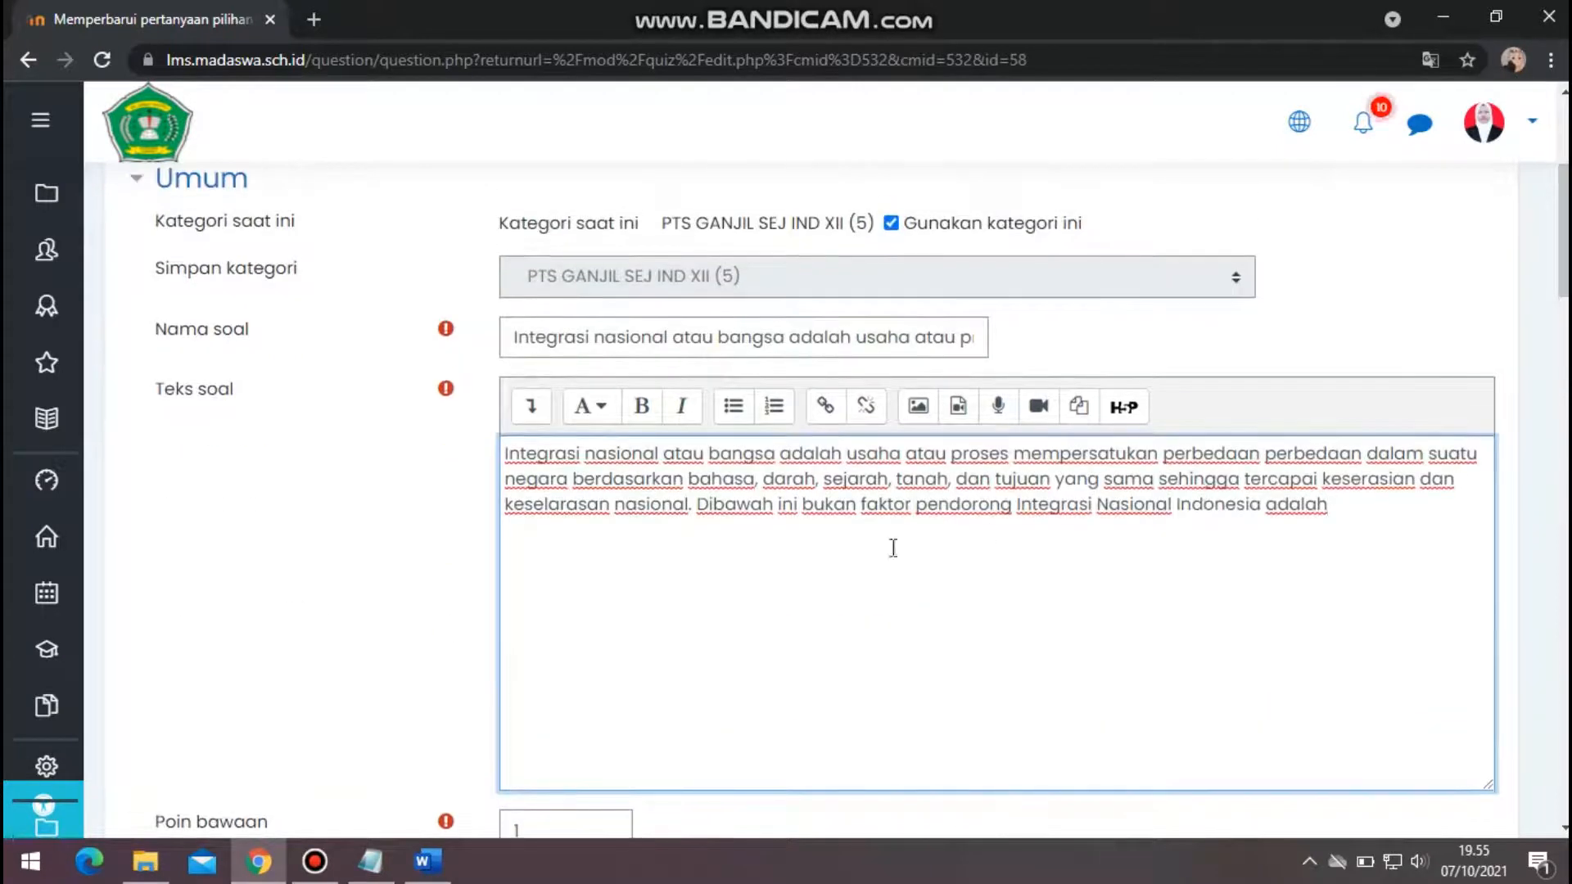
{"action": "left_click", "coordinate": [695, 504]}
{"action": "key", "text": "Return"}
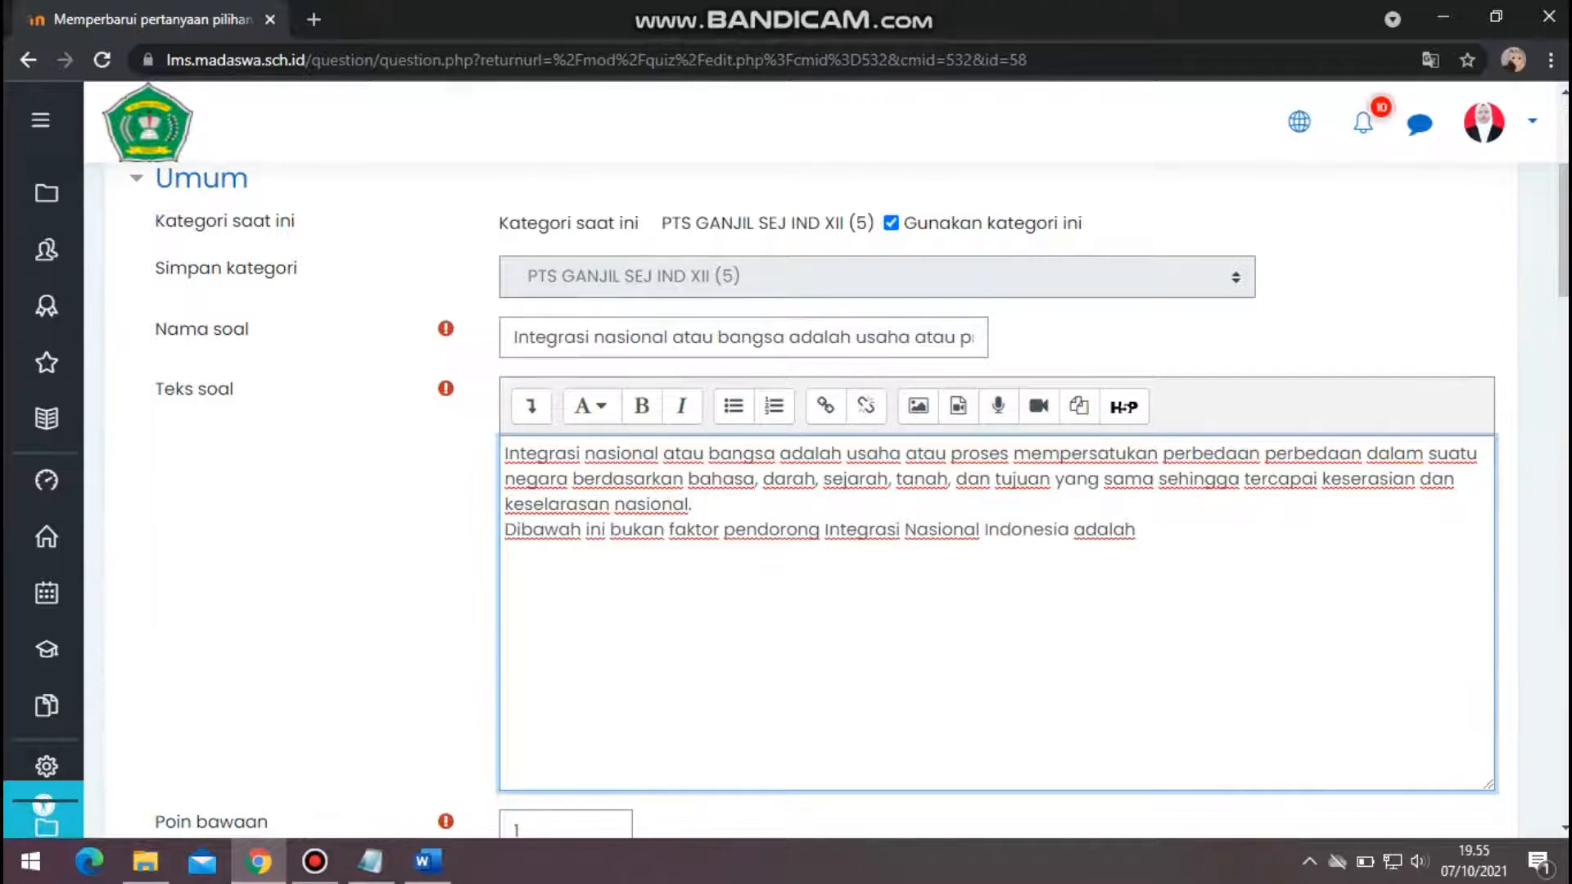
{"action": "scroll", "coordinate": [819, 500], "scroll_direction": "down", "scroll_amount": 20}
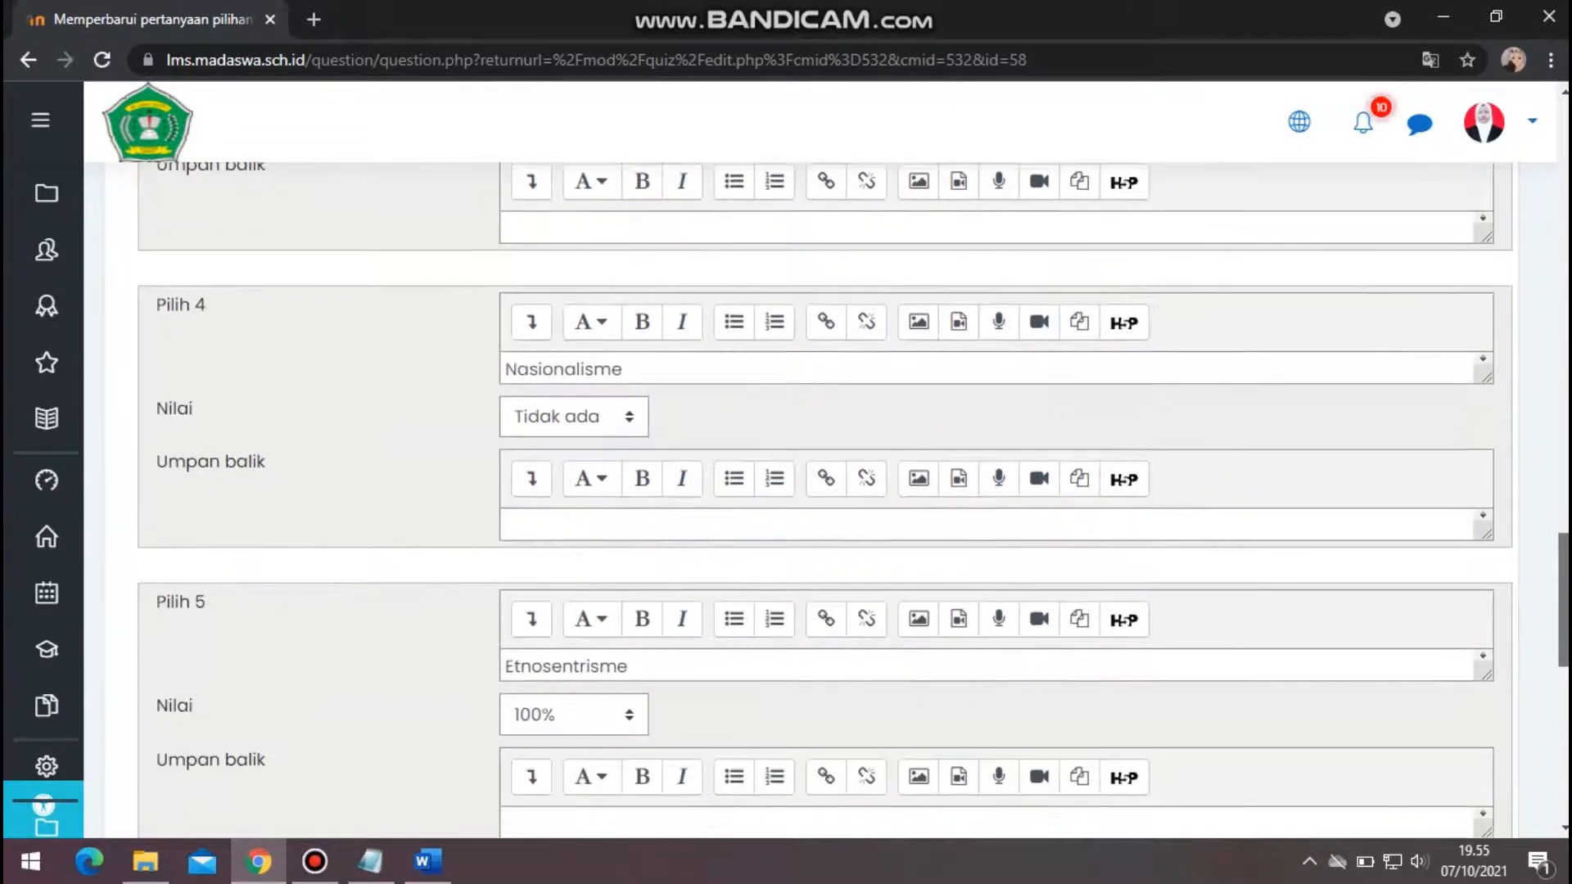
{"action": "scroll", "coordinate": [1559, 698], "scroll_direction": "down", "scroll_amount": 4}
{"action": "scroll", "coordinate": [819, 499], "scroll_direction": "down", "scroll_amount": 5}
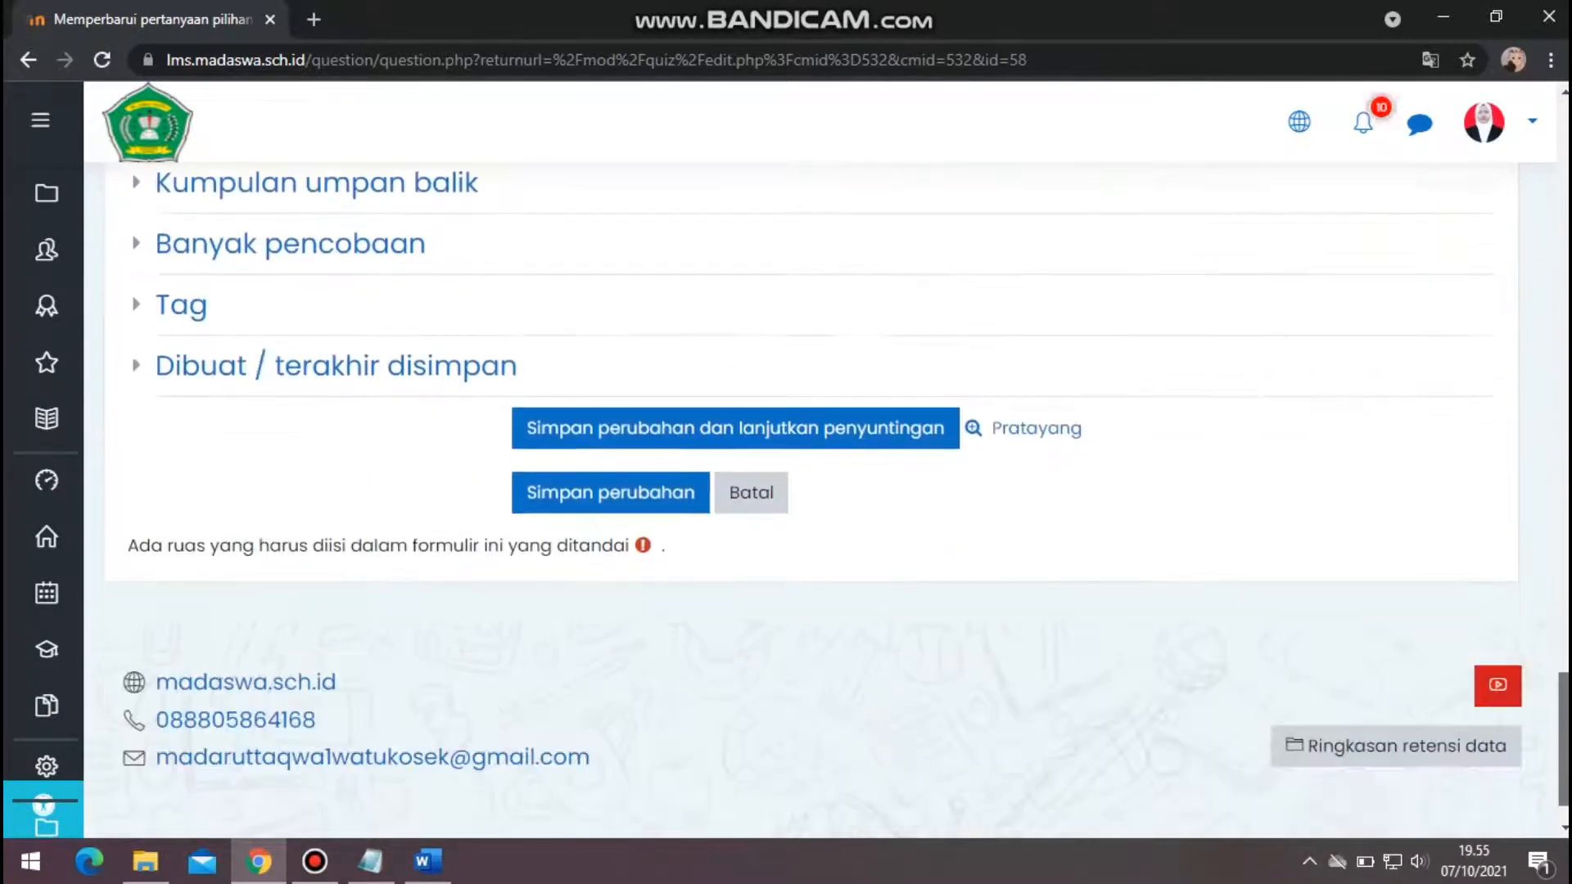
{"action": "left_click", "coordinate": [679, 499]}
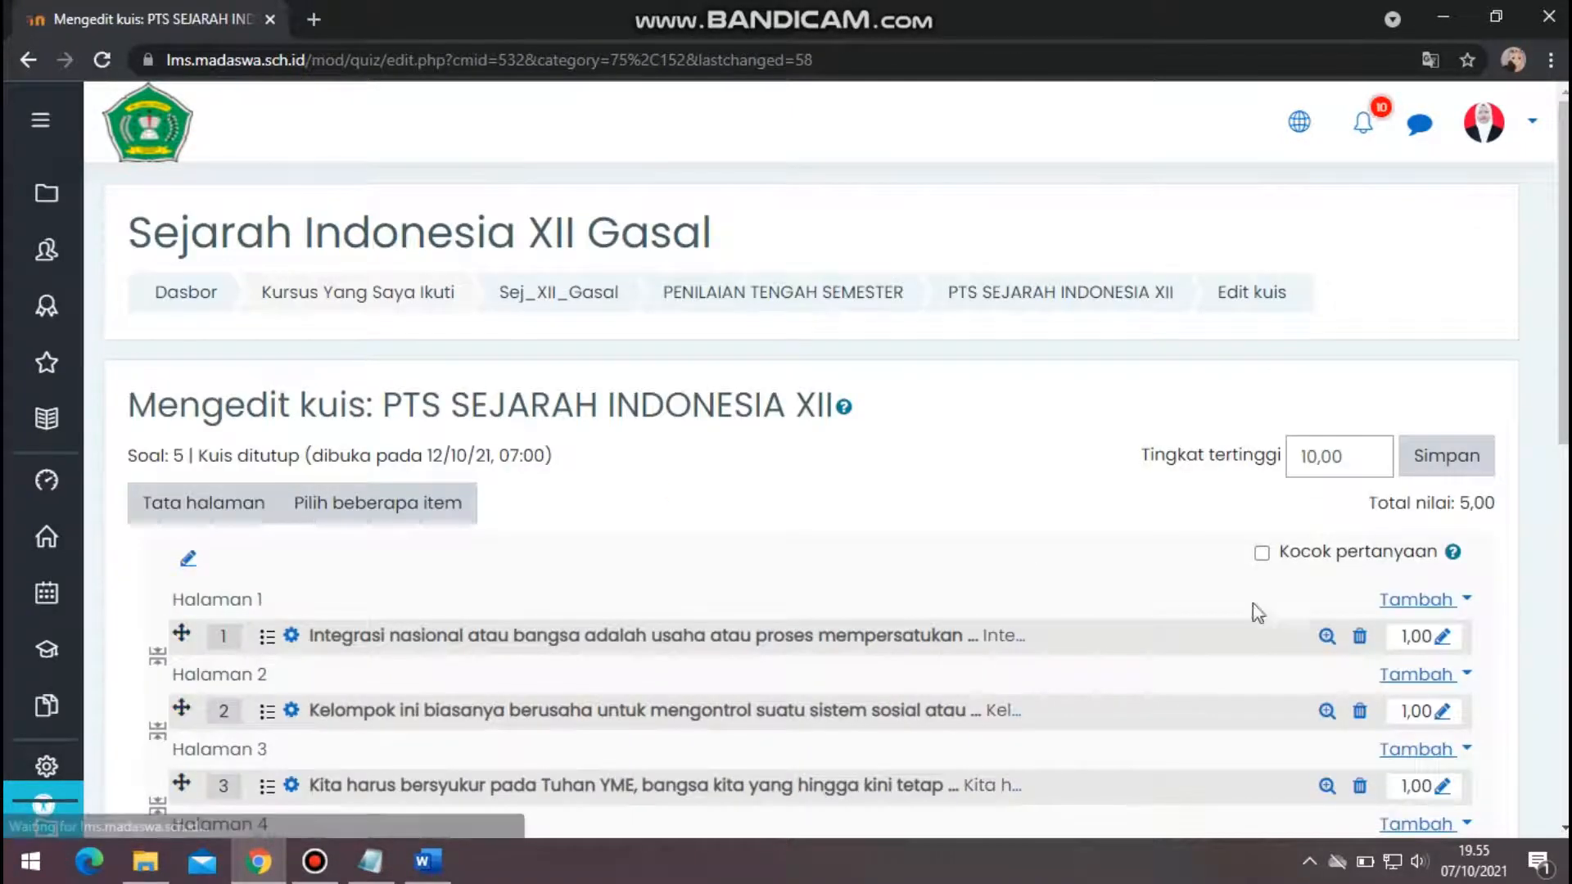
Preview the first quiz question to check its line break, and close the preview.
{"action": "left_click", "coordinate": [1326, 636]}
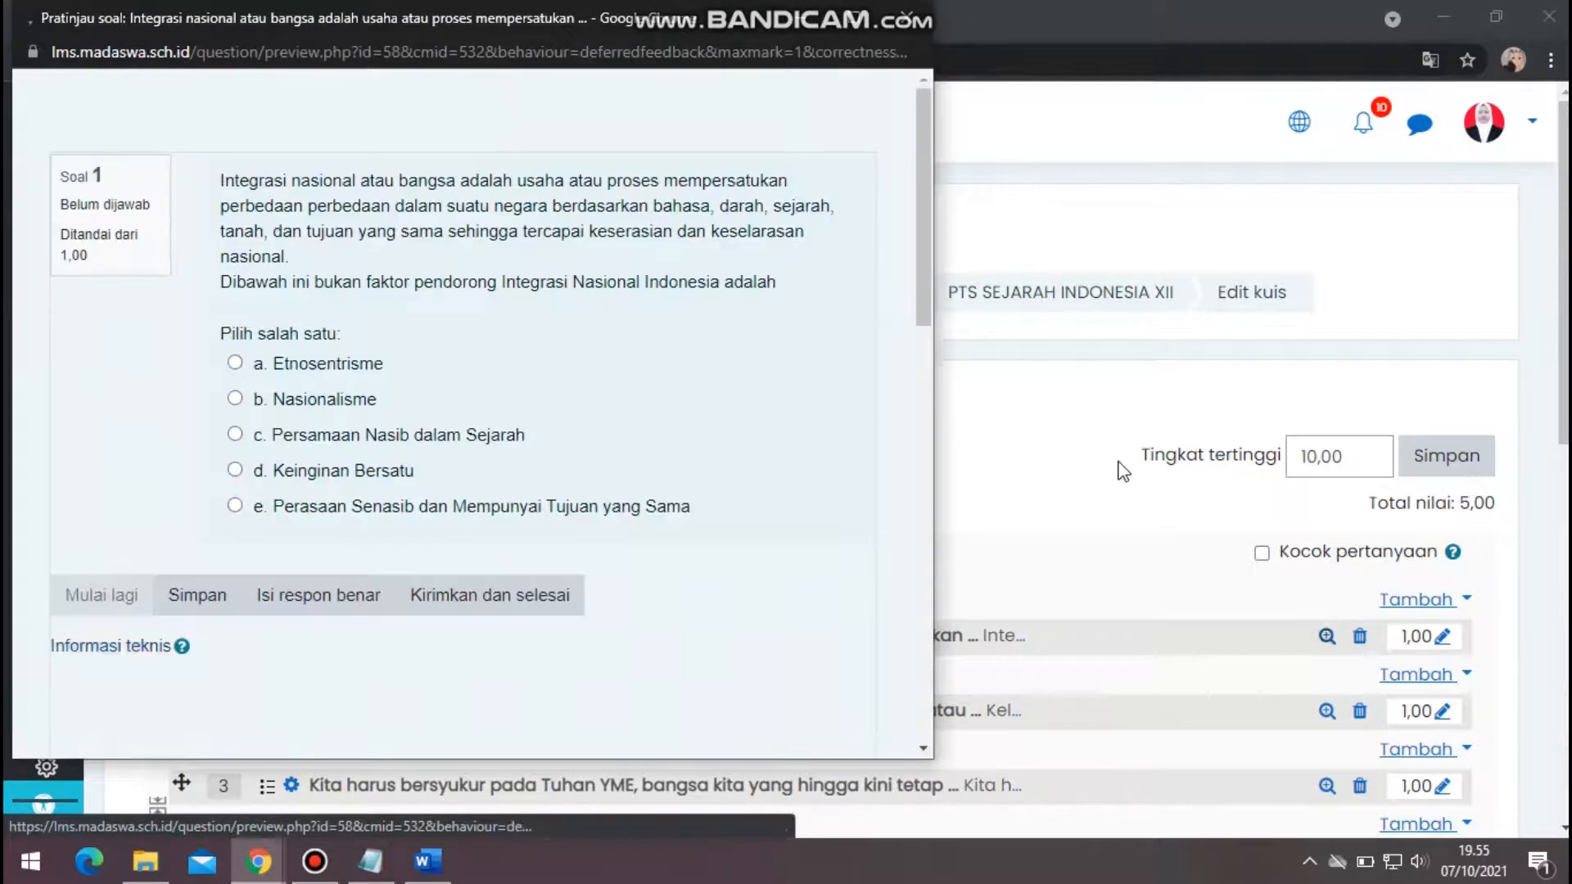
{"action": "left_click", "coordinate": [218, 283]}
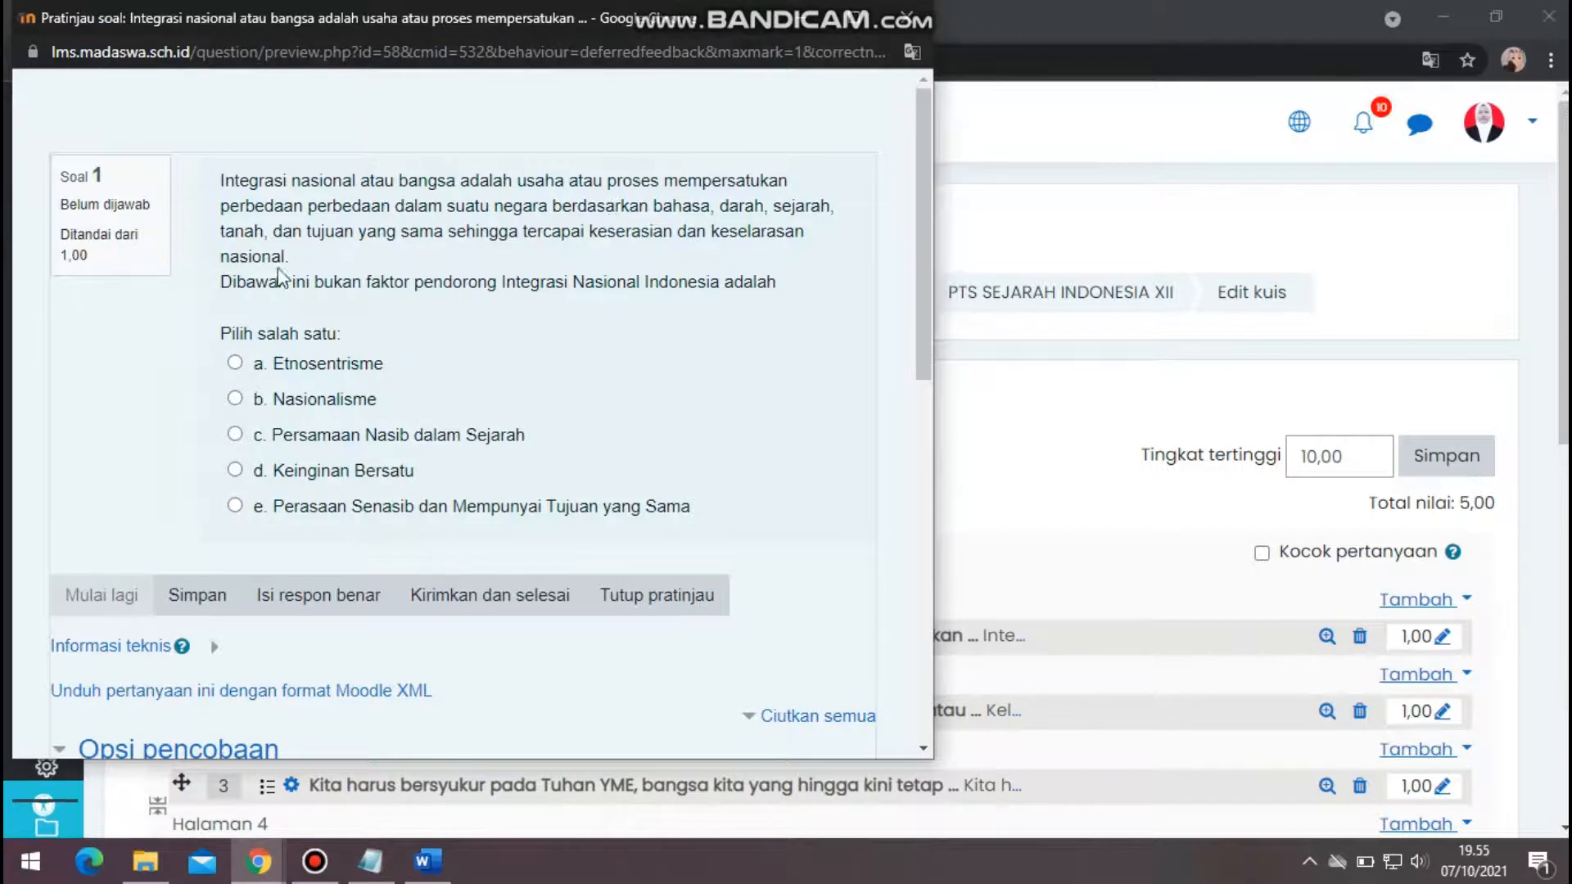
{"action": "left_click", "coordinate": [913, 14]}
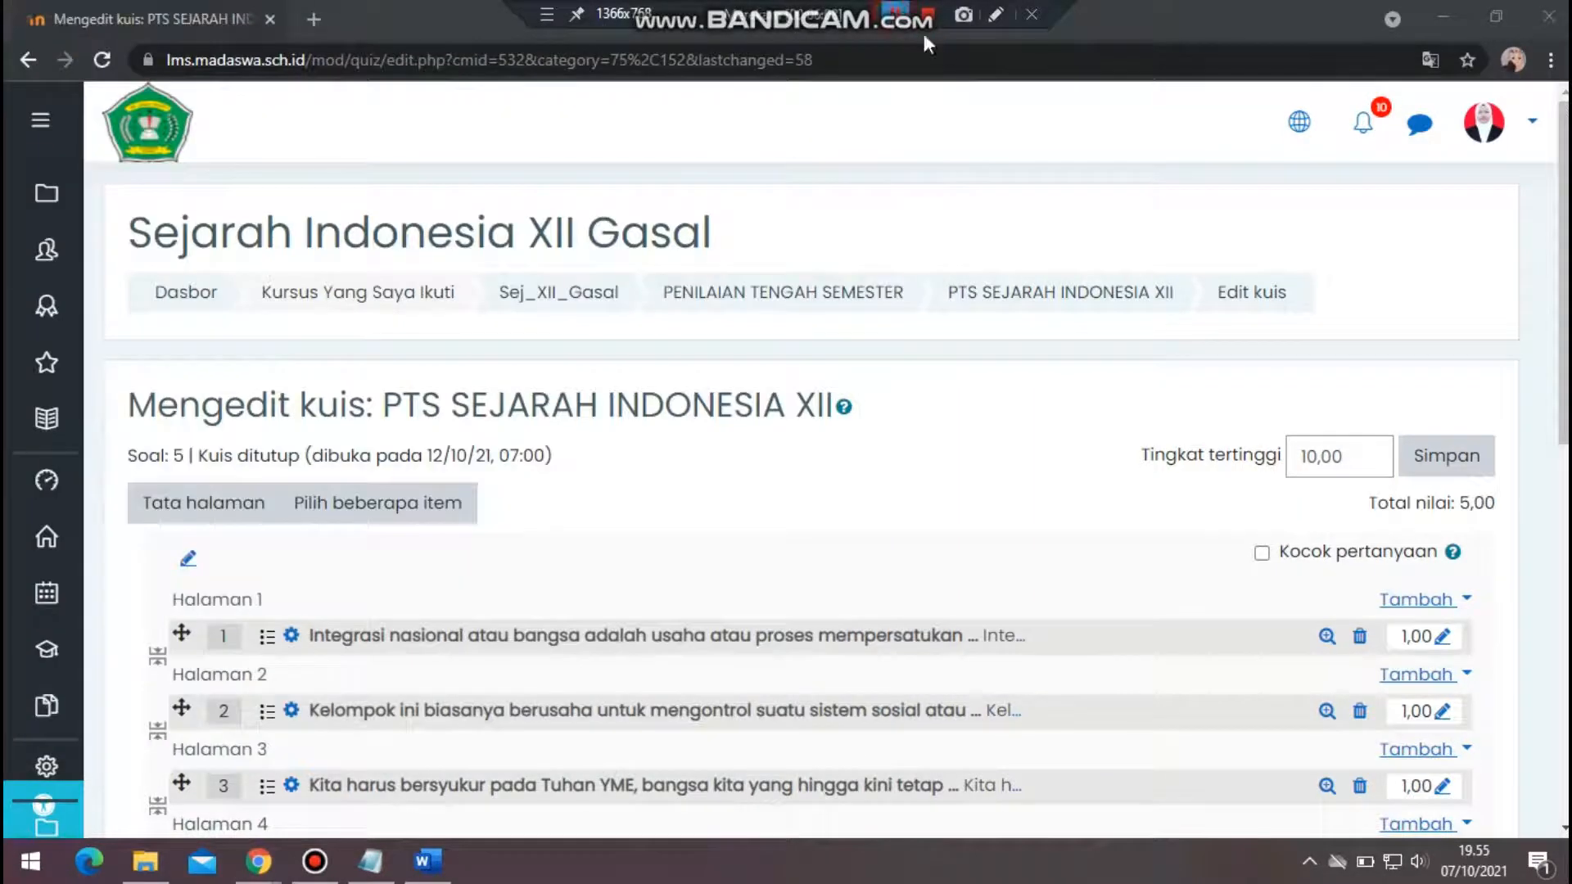
Preview the second quiz question, "Kelompok ini biasanya berusaha", to check its text layout, and close the preview.
{"action": "left_click", "coordinate": [1327, 710]}
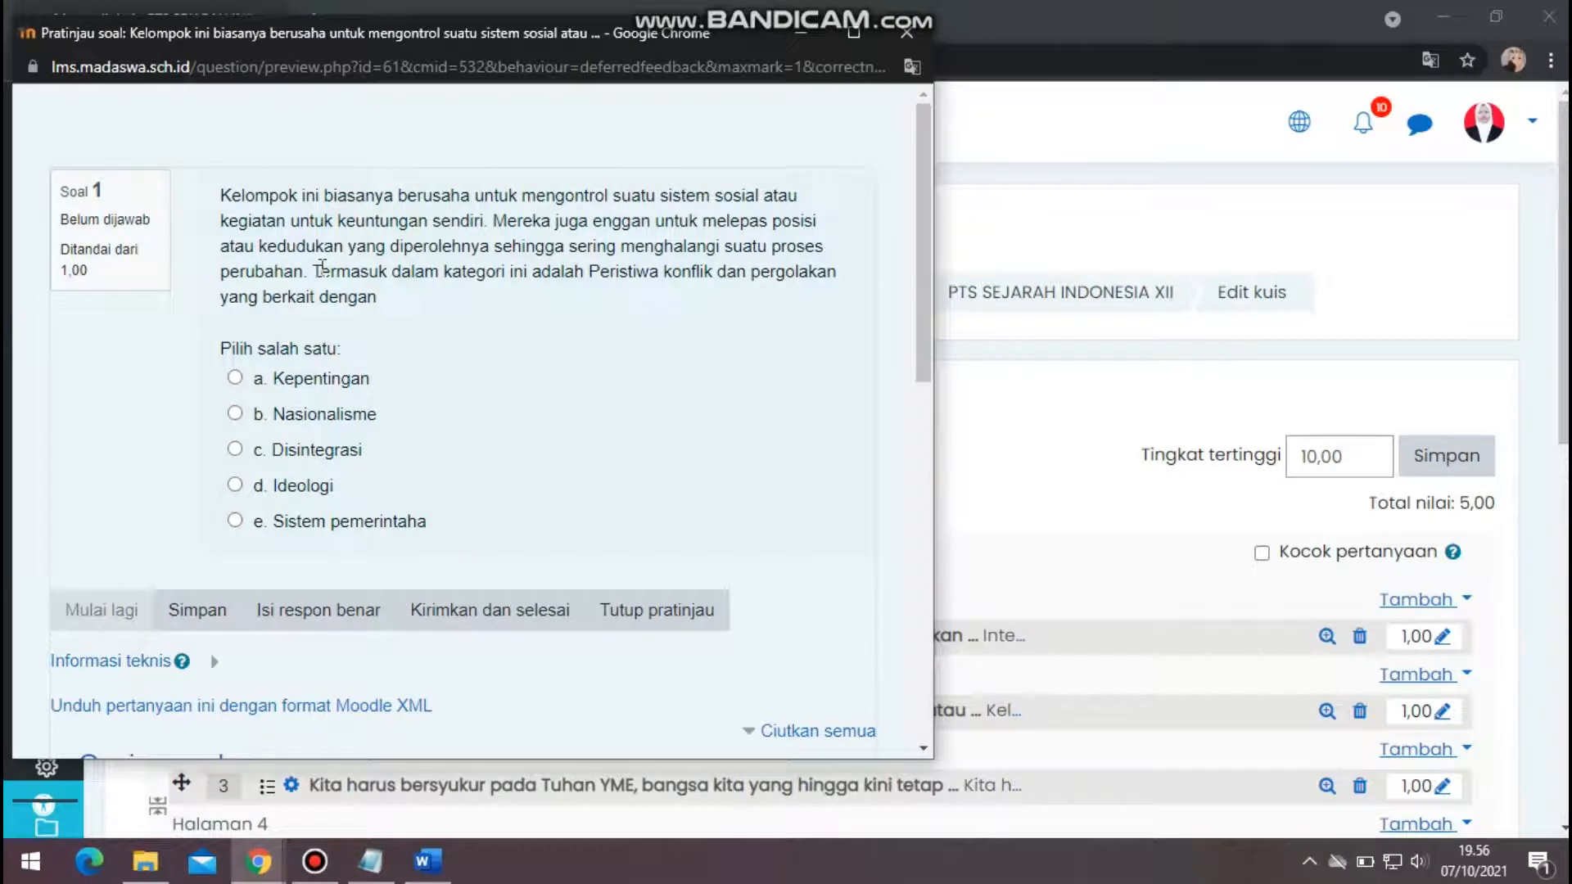
{"action": "left_click", "coordinate": [322, 268]}
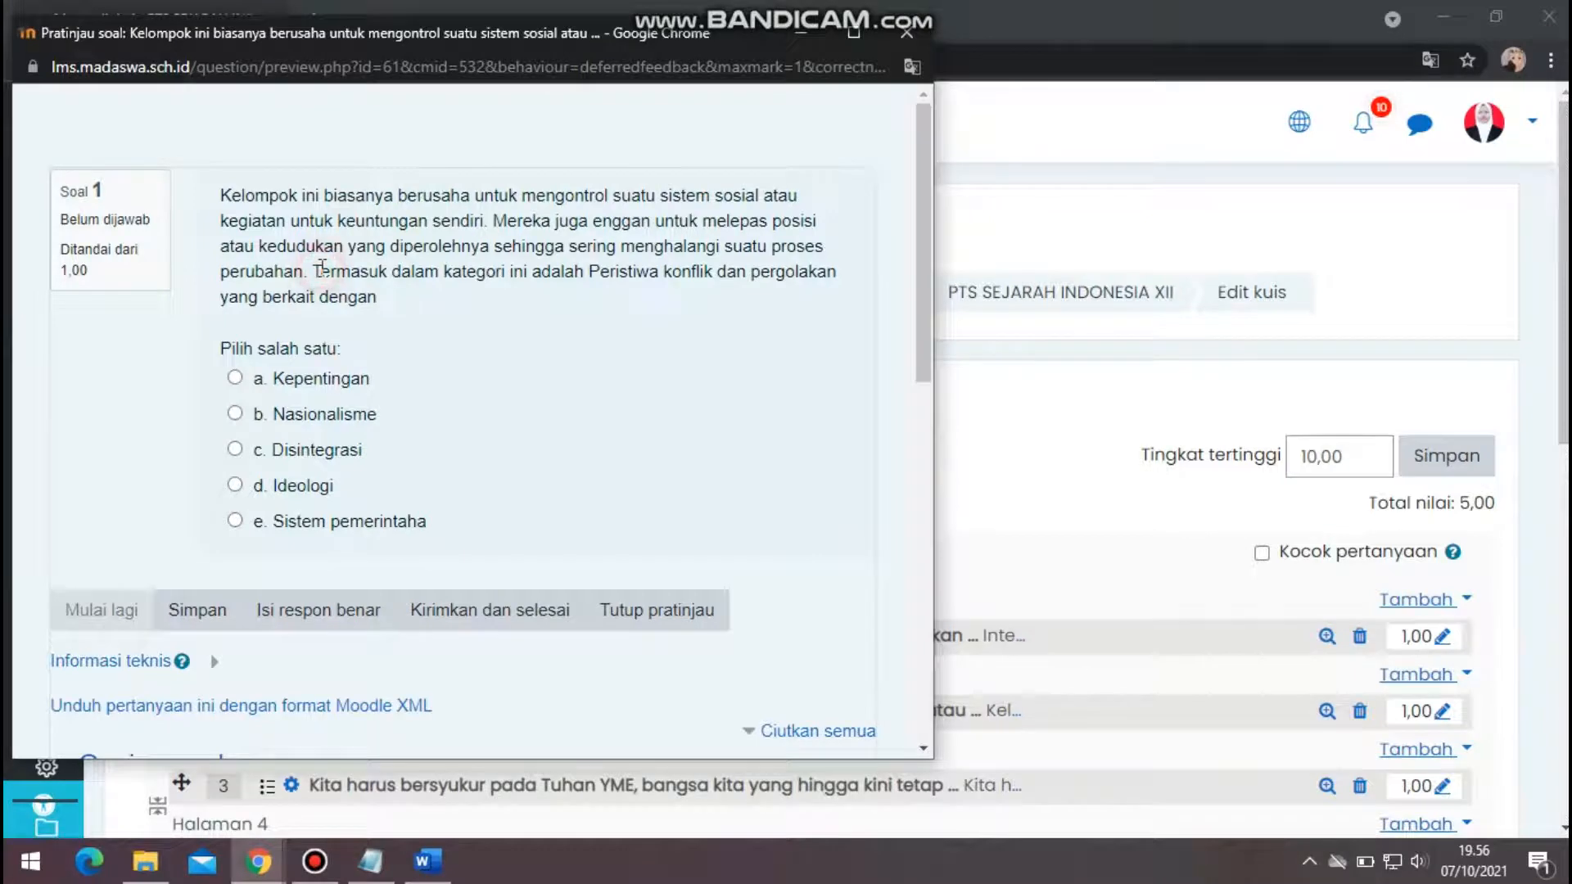
{"action": "left_click", "coordinate": [904, 34]}
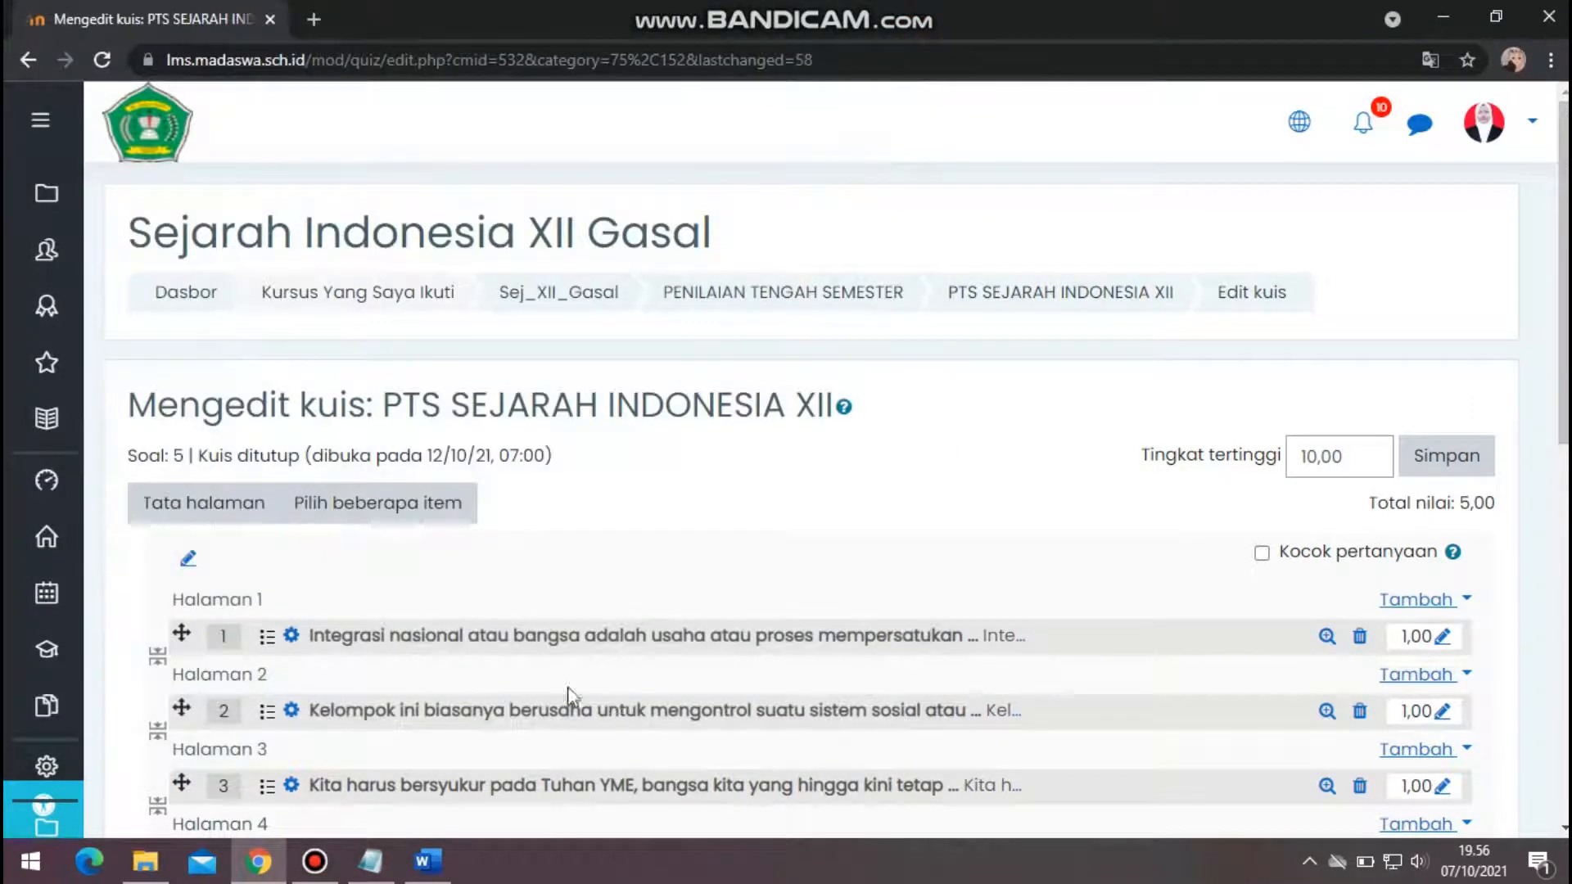
Insert a line break before "Termasuk dalam kategori ini" in the second quiz question's text and save the changes.
{"action": "left_click", "coordinate": [292, 713]}
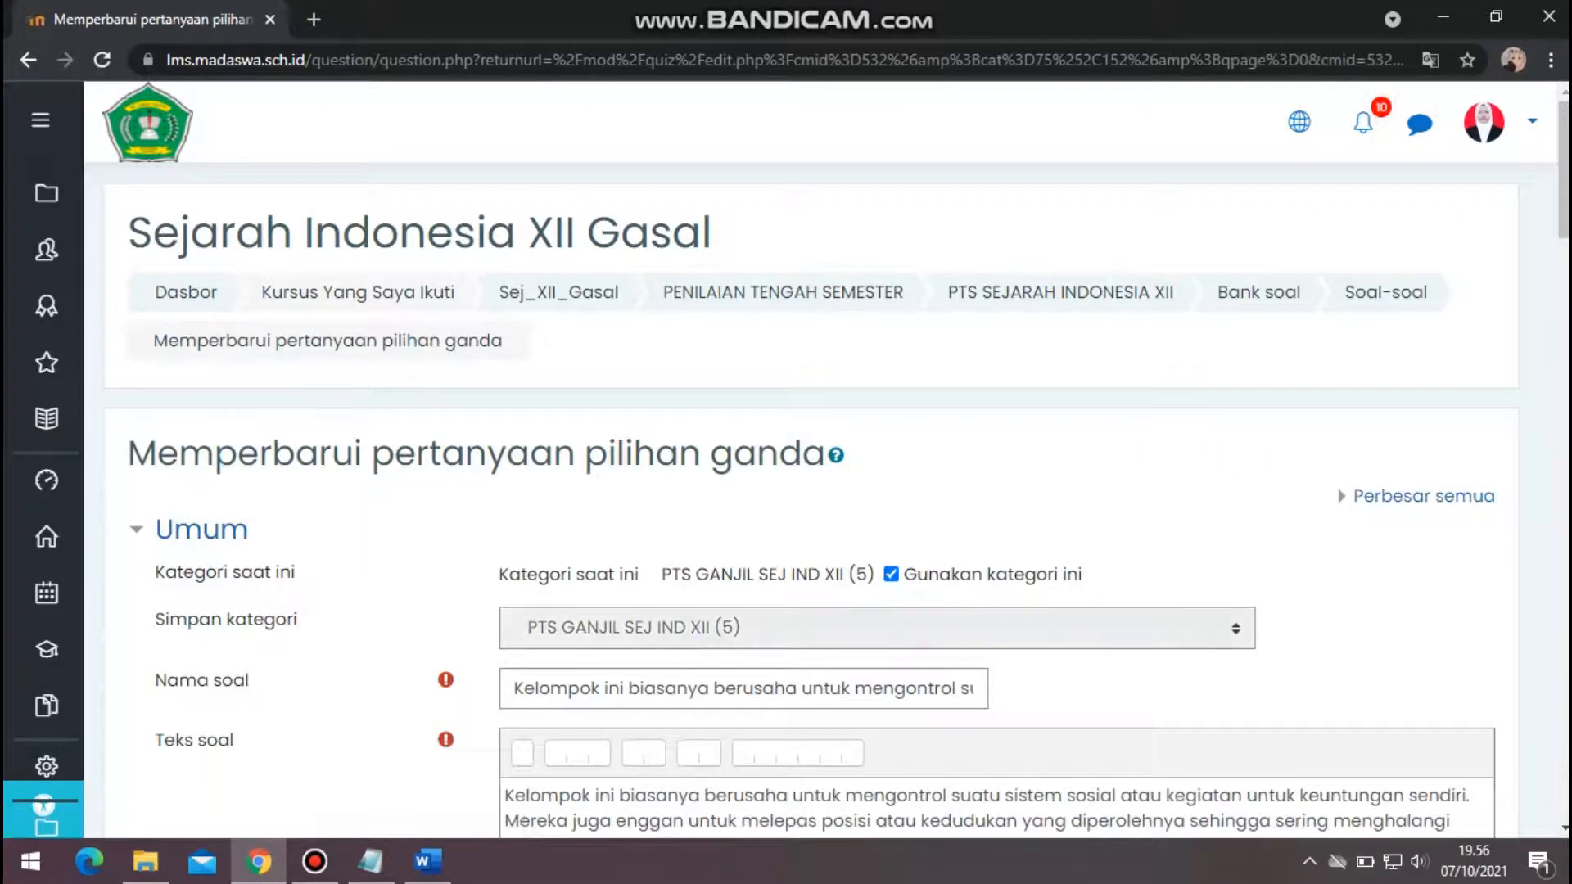
{"action": "scroll", "coordinate": [622, 717], "scroll_direction": "down", "scroll_amount": 8}
{"action": "scroll", "coordinate": [941, 411], "scroll_direction": "up", "scroll_amount": 3}
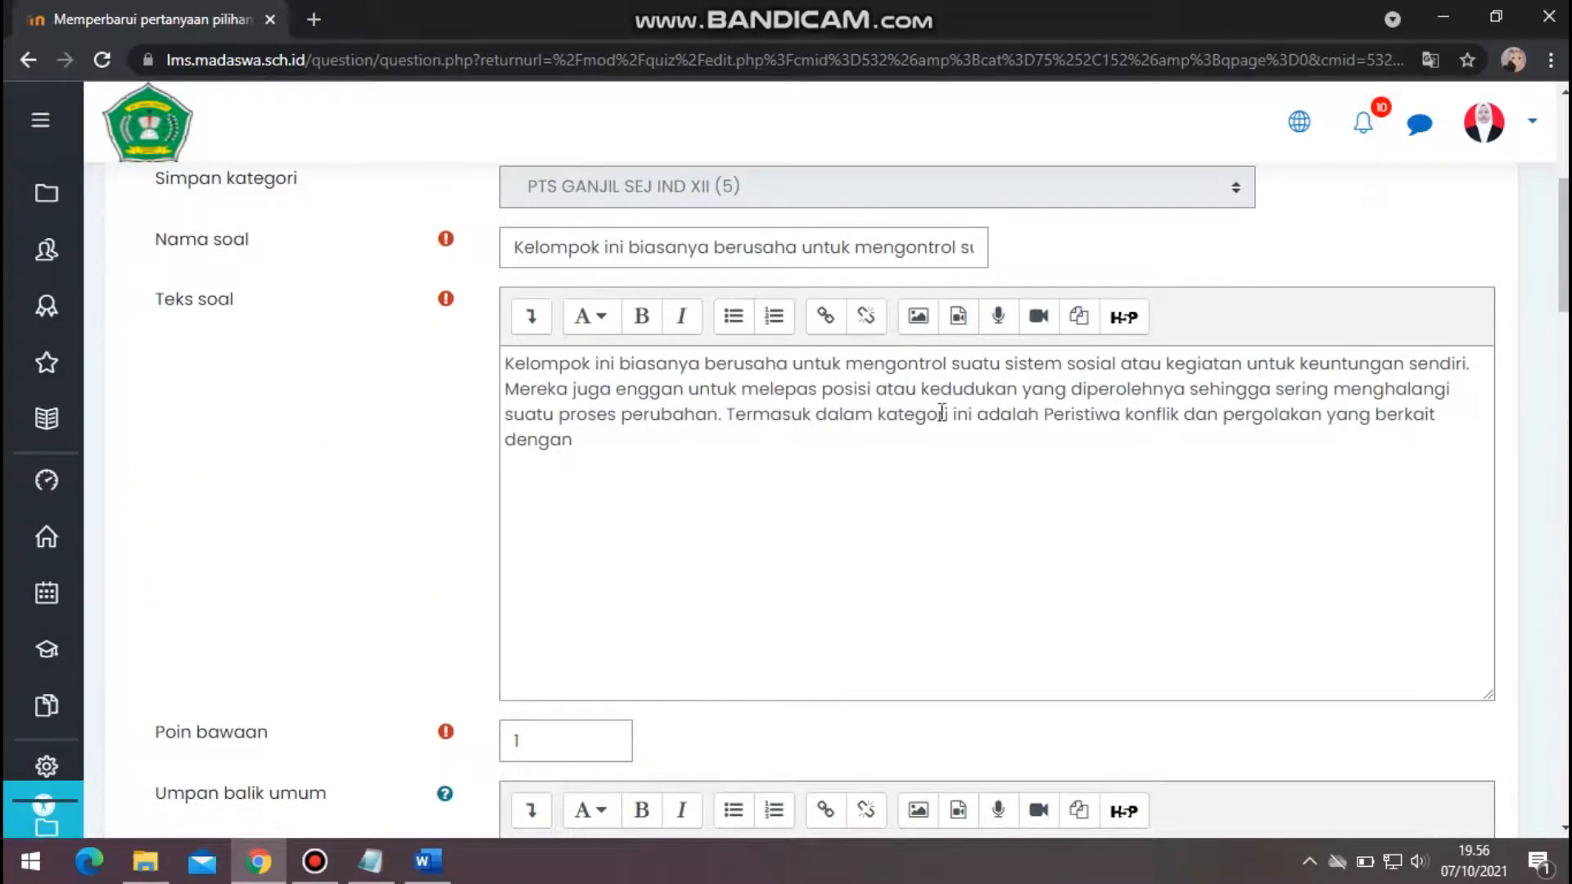
{"action": "left_click", "coordinate": [734, 415]}
{"action": "key", "text": "Return"}
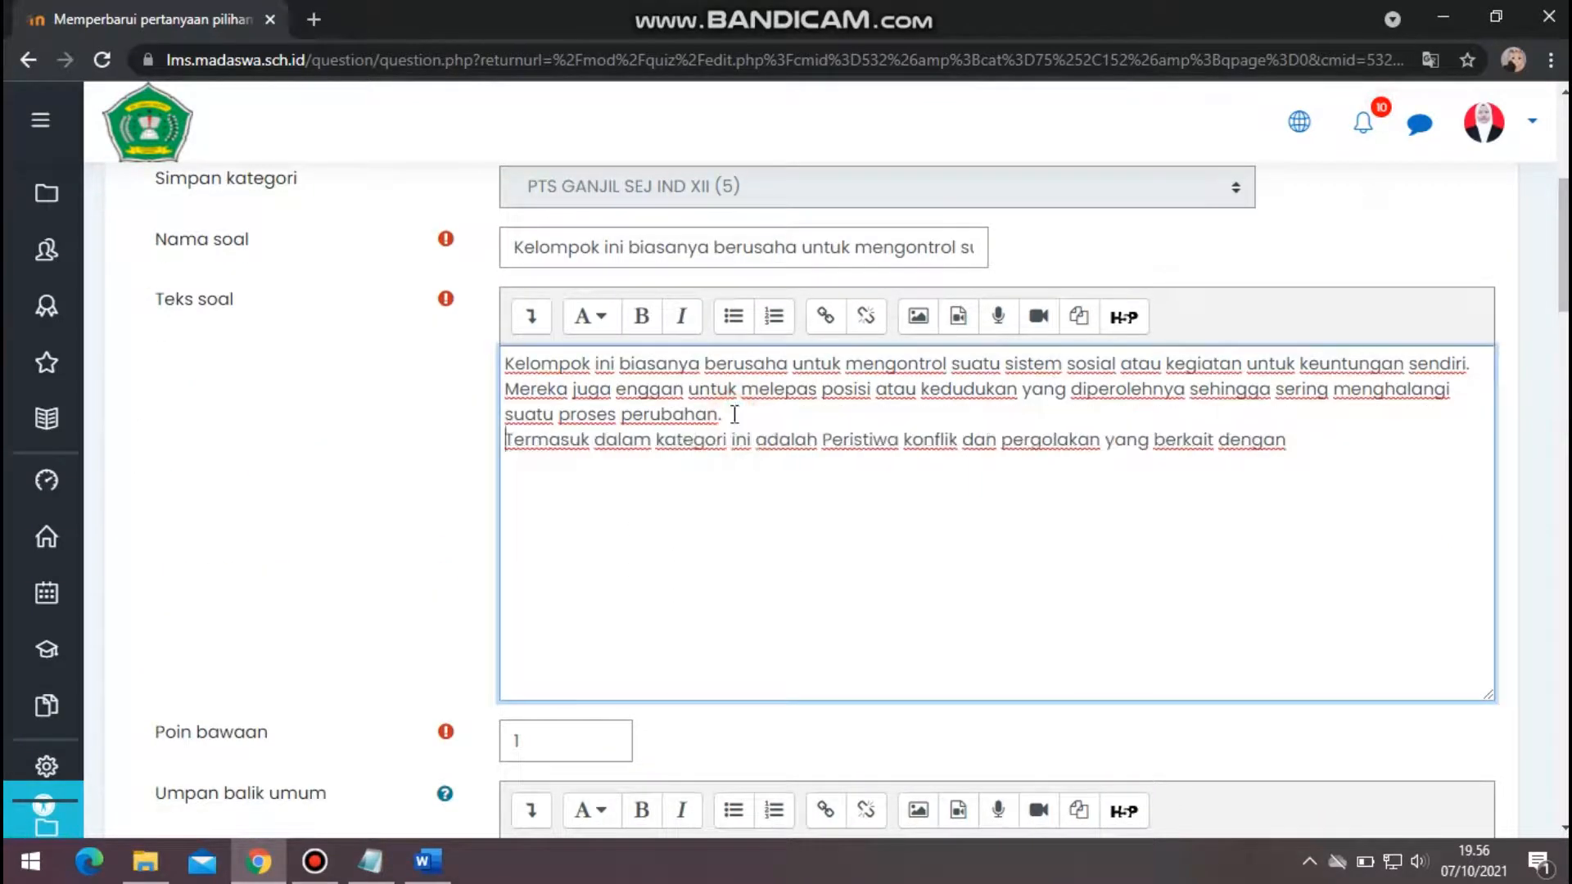
{"action": "scroll", "coordinate": [1513, 631], "scroll_direction": "down", "scroll_amount": 15}
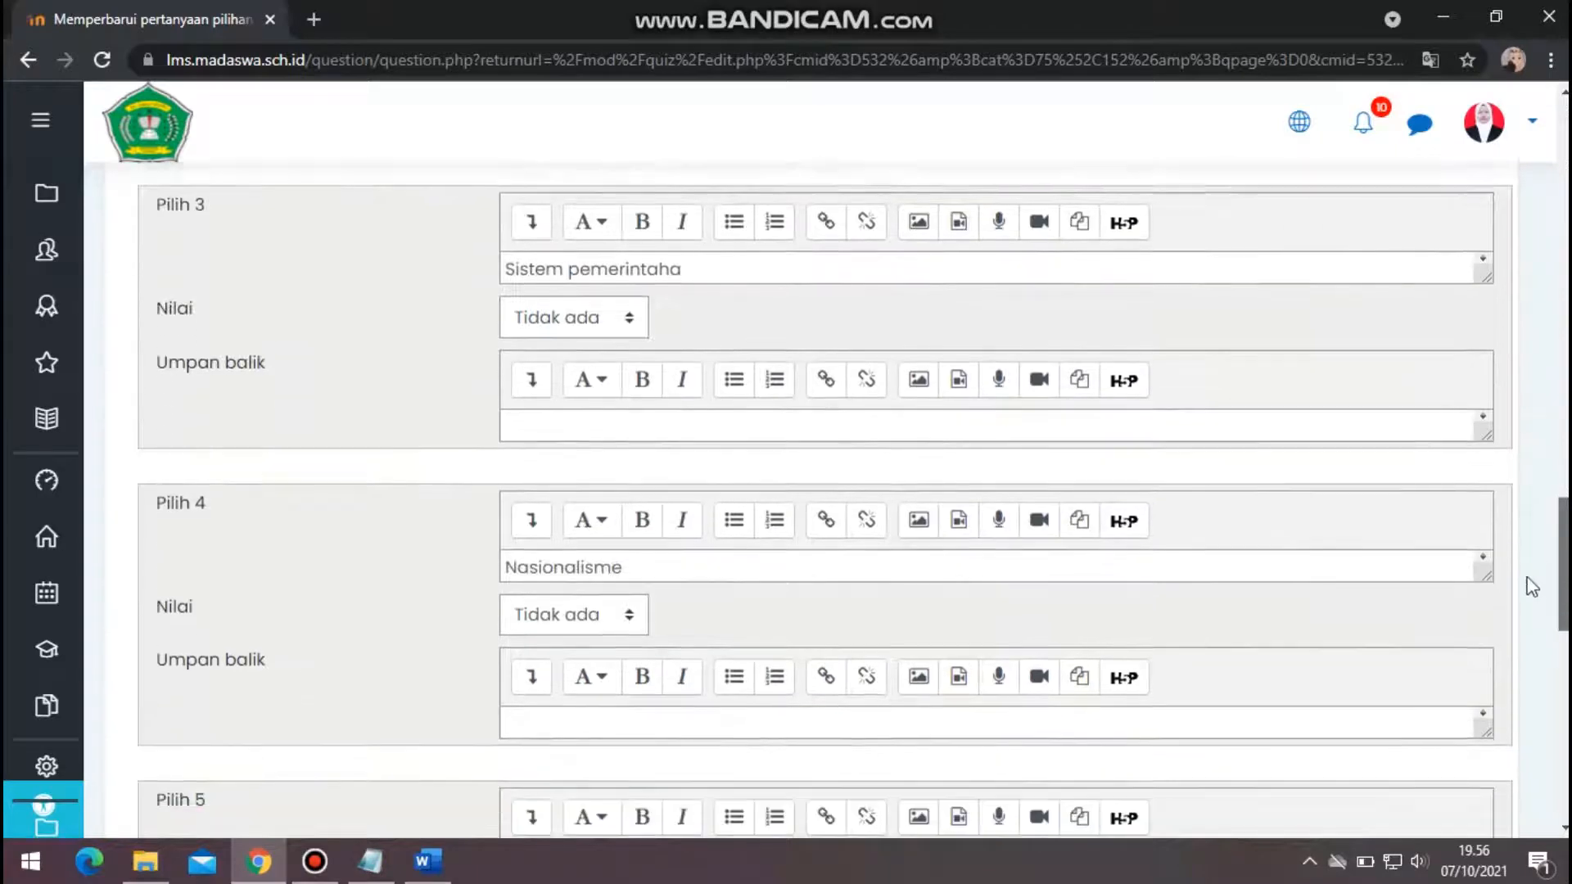
{"action": "scroll", "coordinate": [1510, 630], "scroll_direction": "down", "scroll_amount": 3}
{"action": "scroll", "coordinate": [1509, 649], "scroll_direction": "down", "scroll_amount": 3}
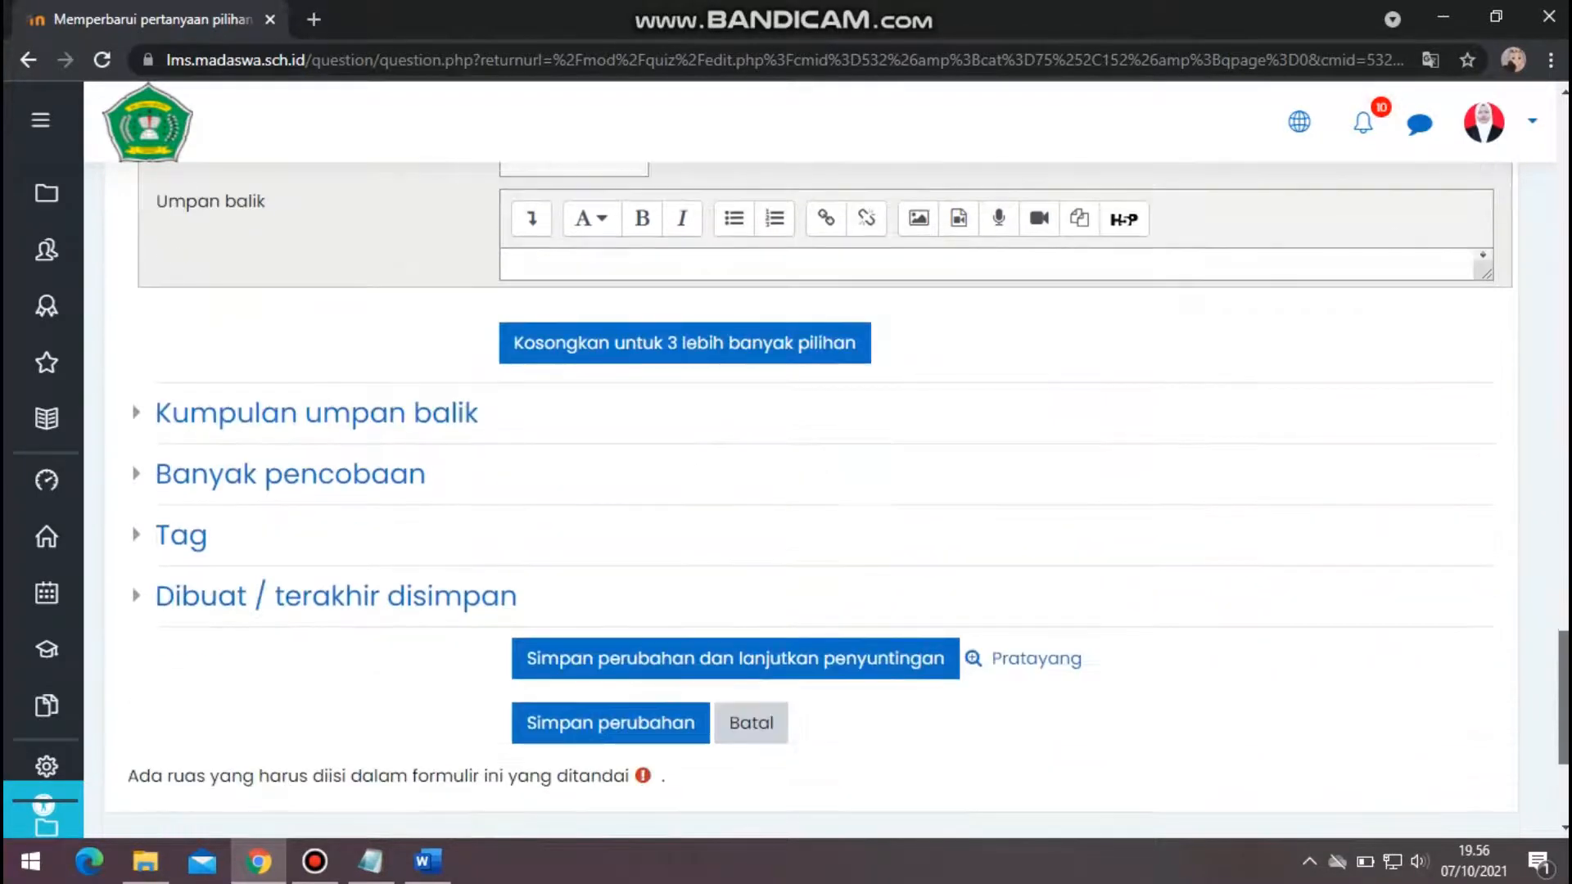
{"action": "left_click", "coordinate": [613, 740]}
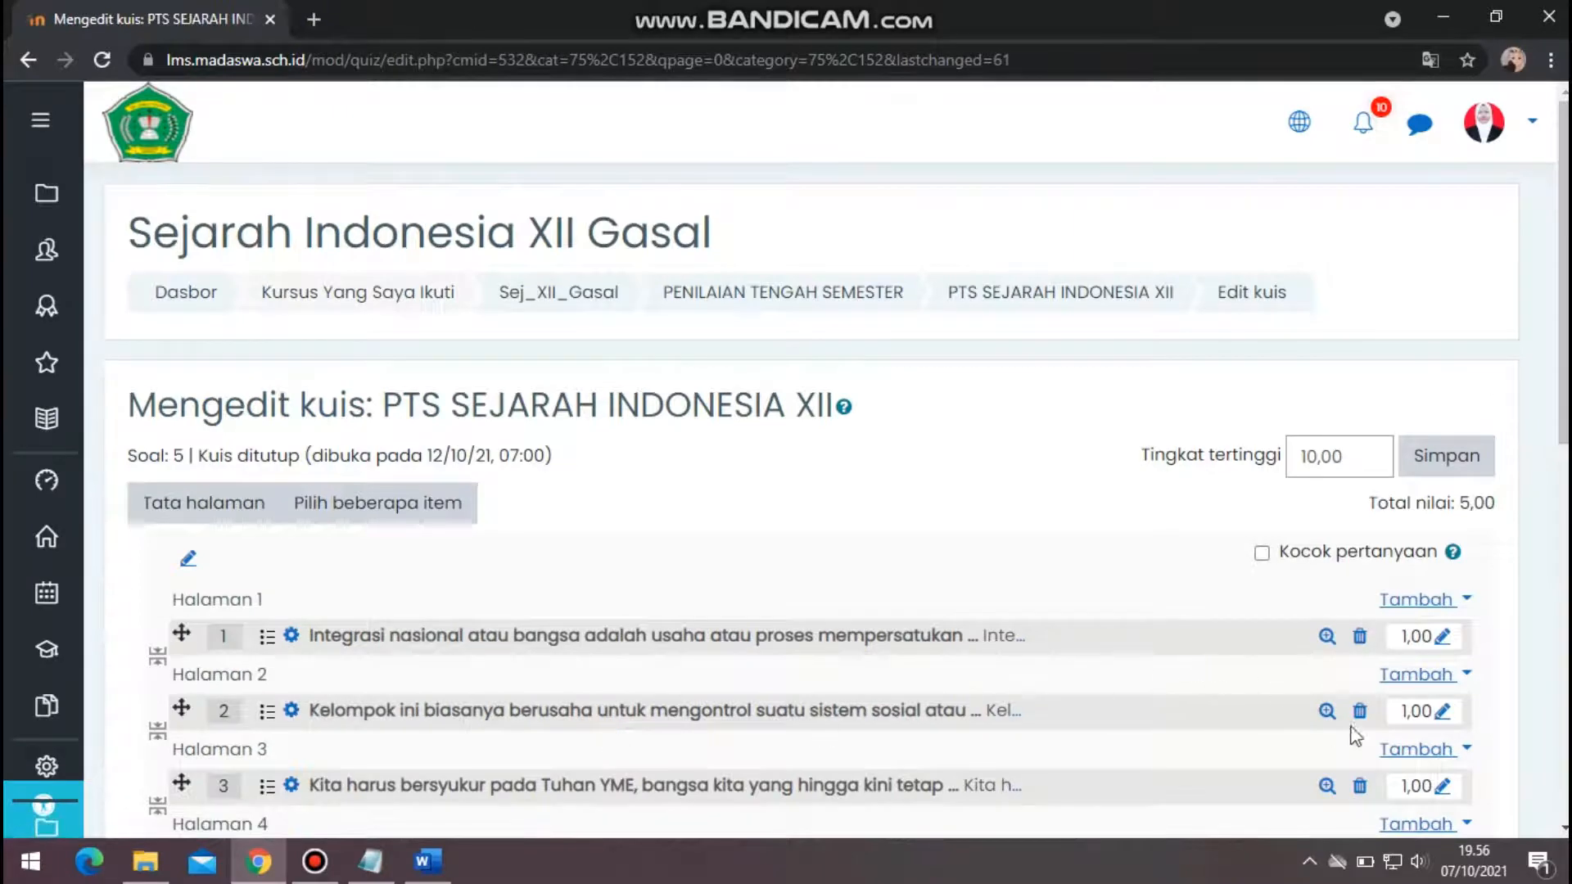
Preview the third quiz question, insert a line break before "Dari pernyataan tersebut" in its text, and save the changes.
{"action": "left_click", "coordinate": [1326, 787]}
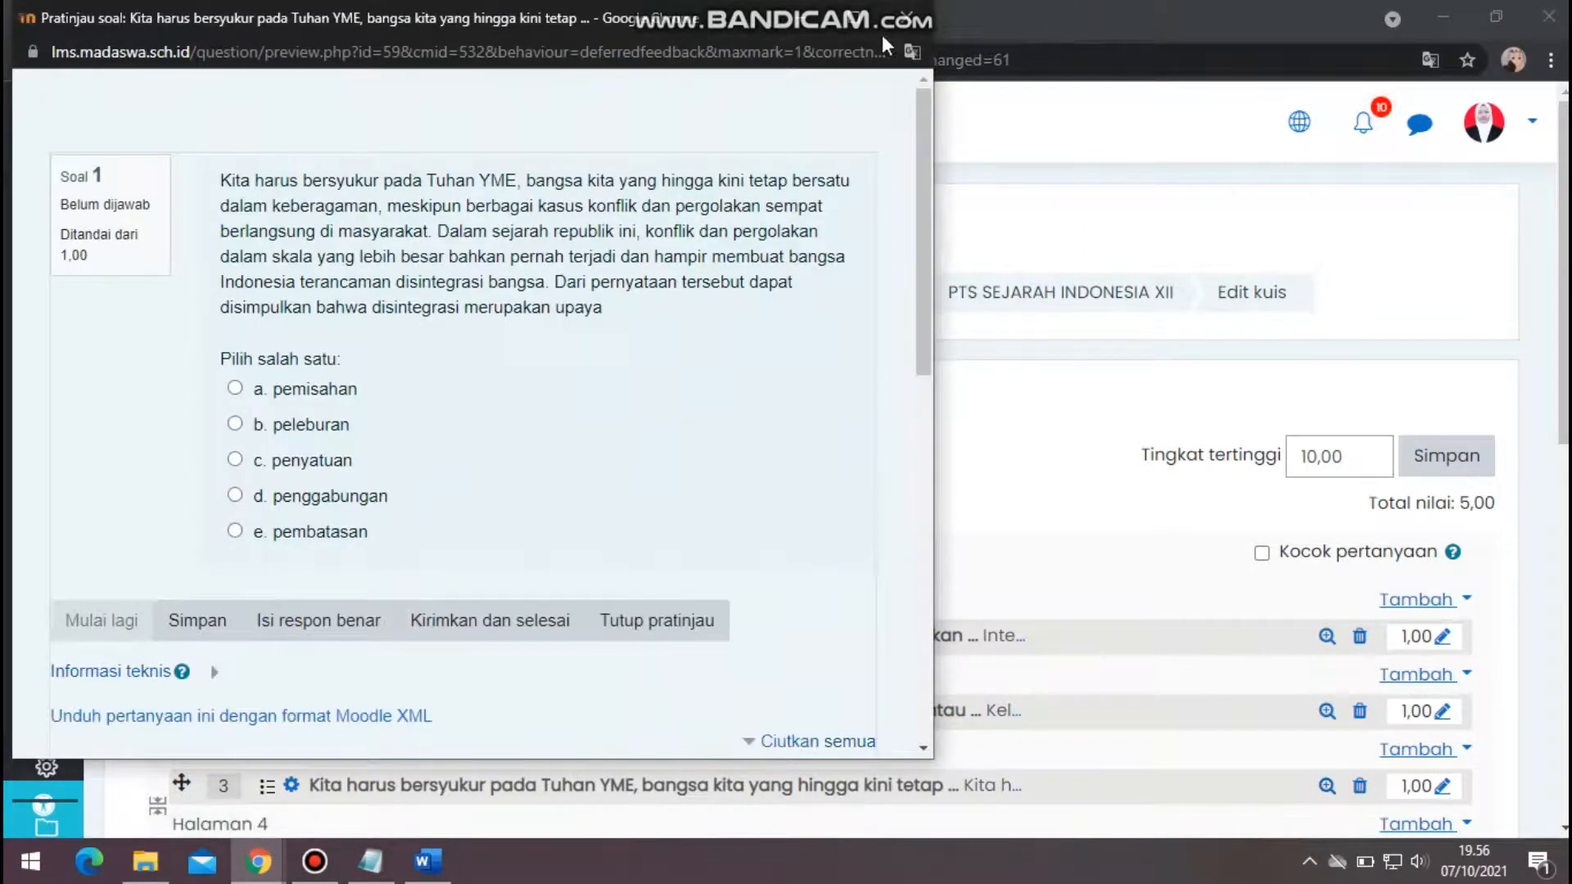
{"action": "left_click", "coordinate": [906, 20]}
{"action": "left_click", "coordinate": [290, 780]}
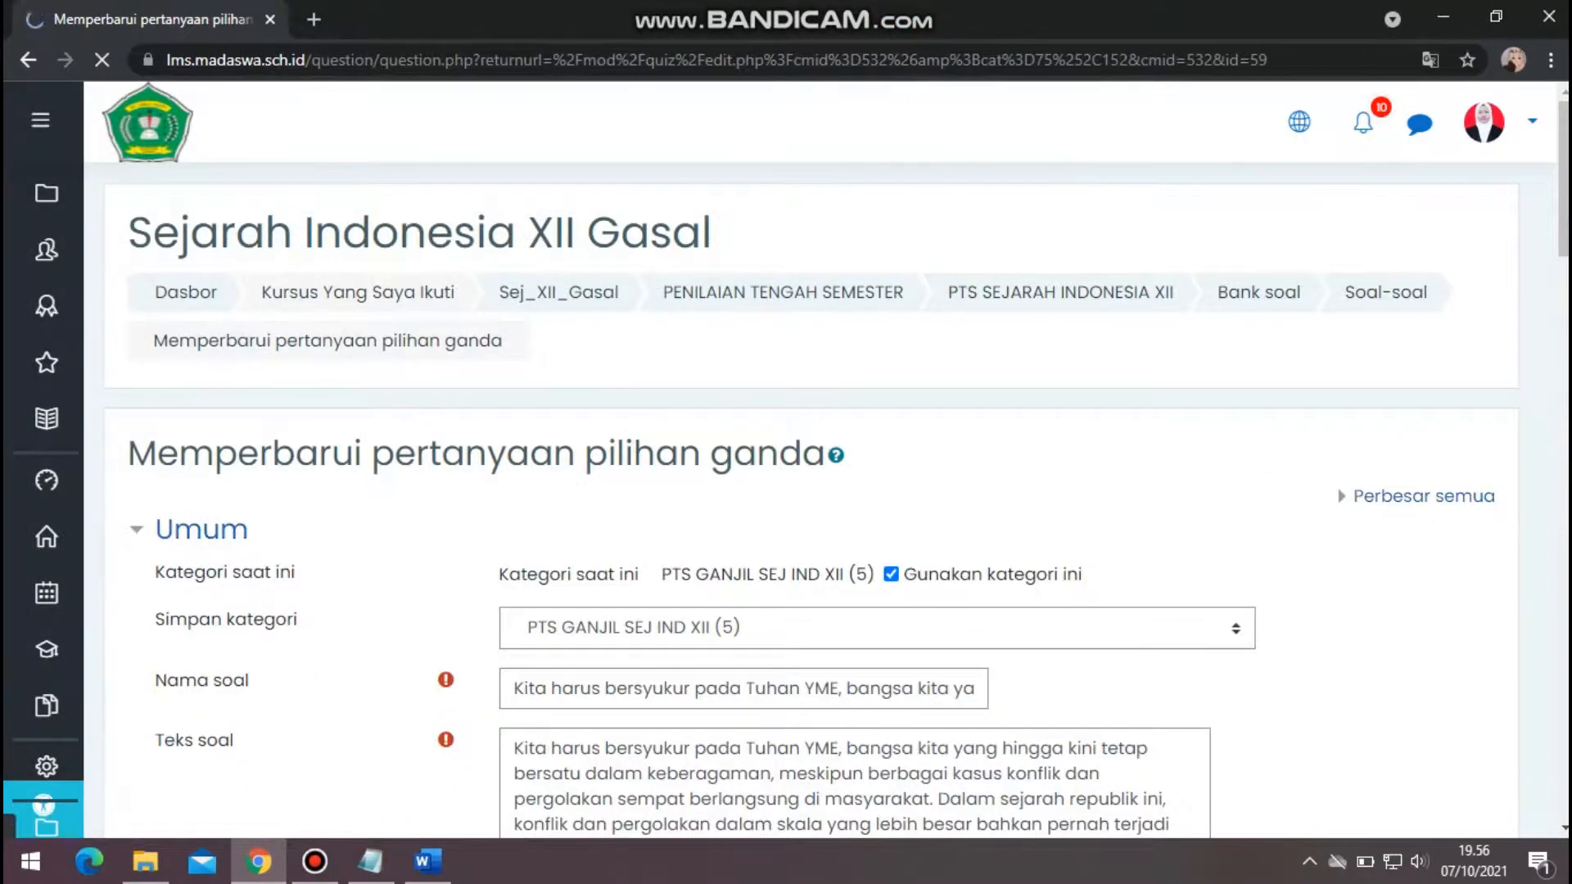
{"action": "scroll", "coordinate": [882, 565], "scroll_direction": "down", "scroll_amount": 3}
{"action": "left_click", "coordinate": [881, 564]}
{"action": "key", "text": "Return"}
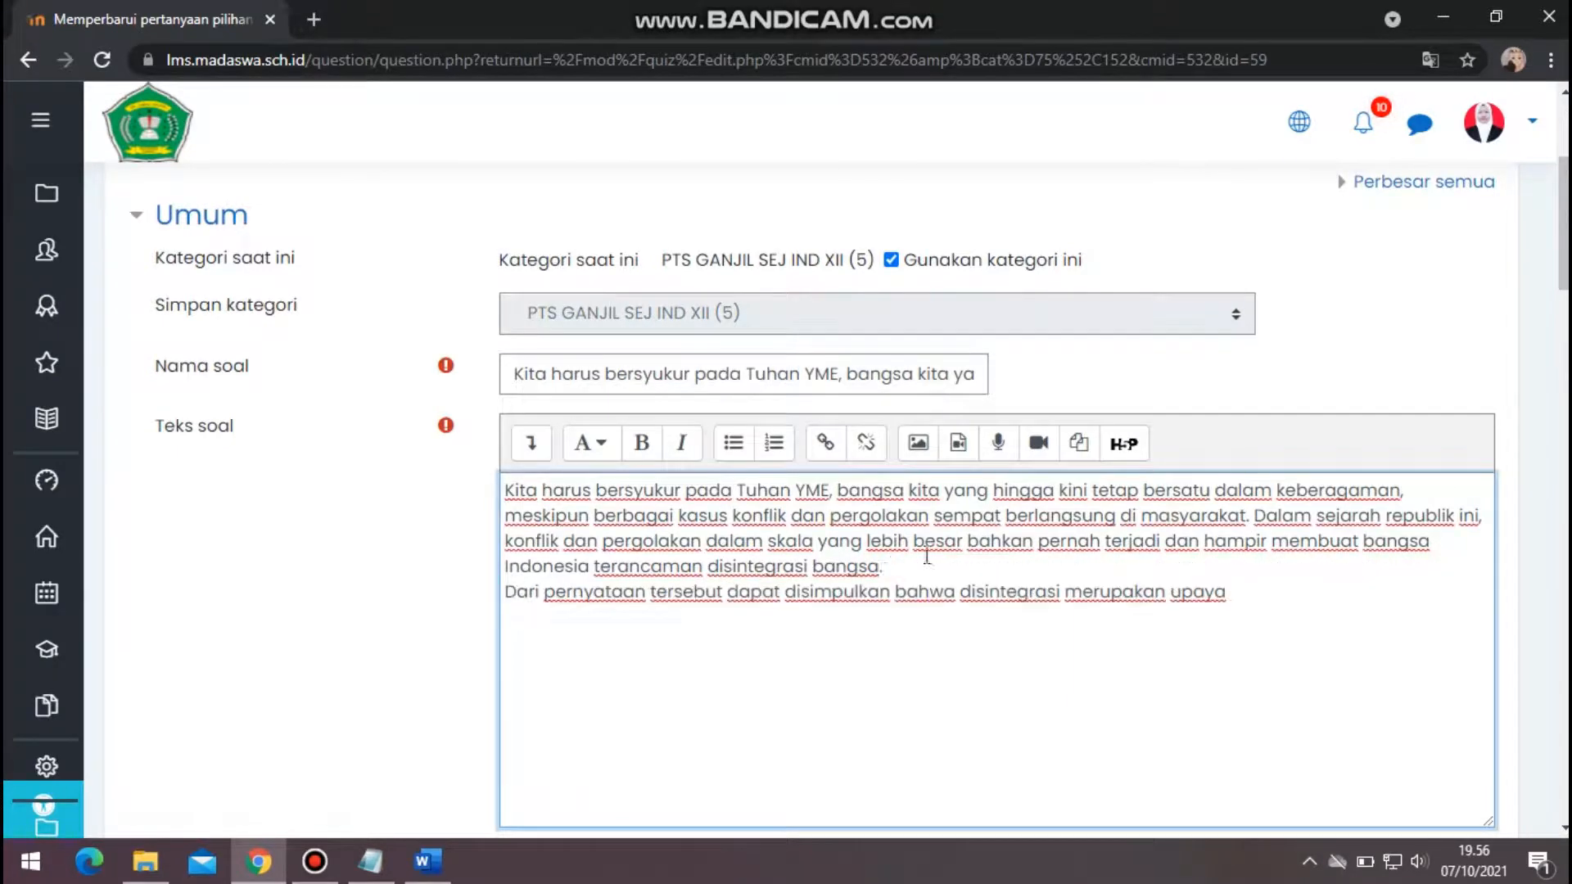
{"action": "scroll", "coordinate": [885, 565], "scroll_direction": "down", "scroll_amount": 15}
{"action": "scroll", "coordinate": [1402, 628], "scroll_direction": "down", "scroll_amount": 15}
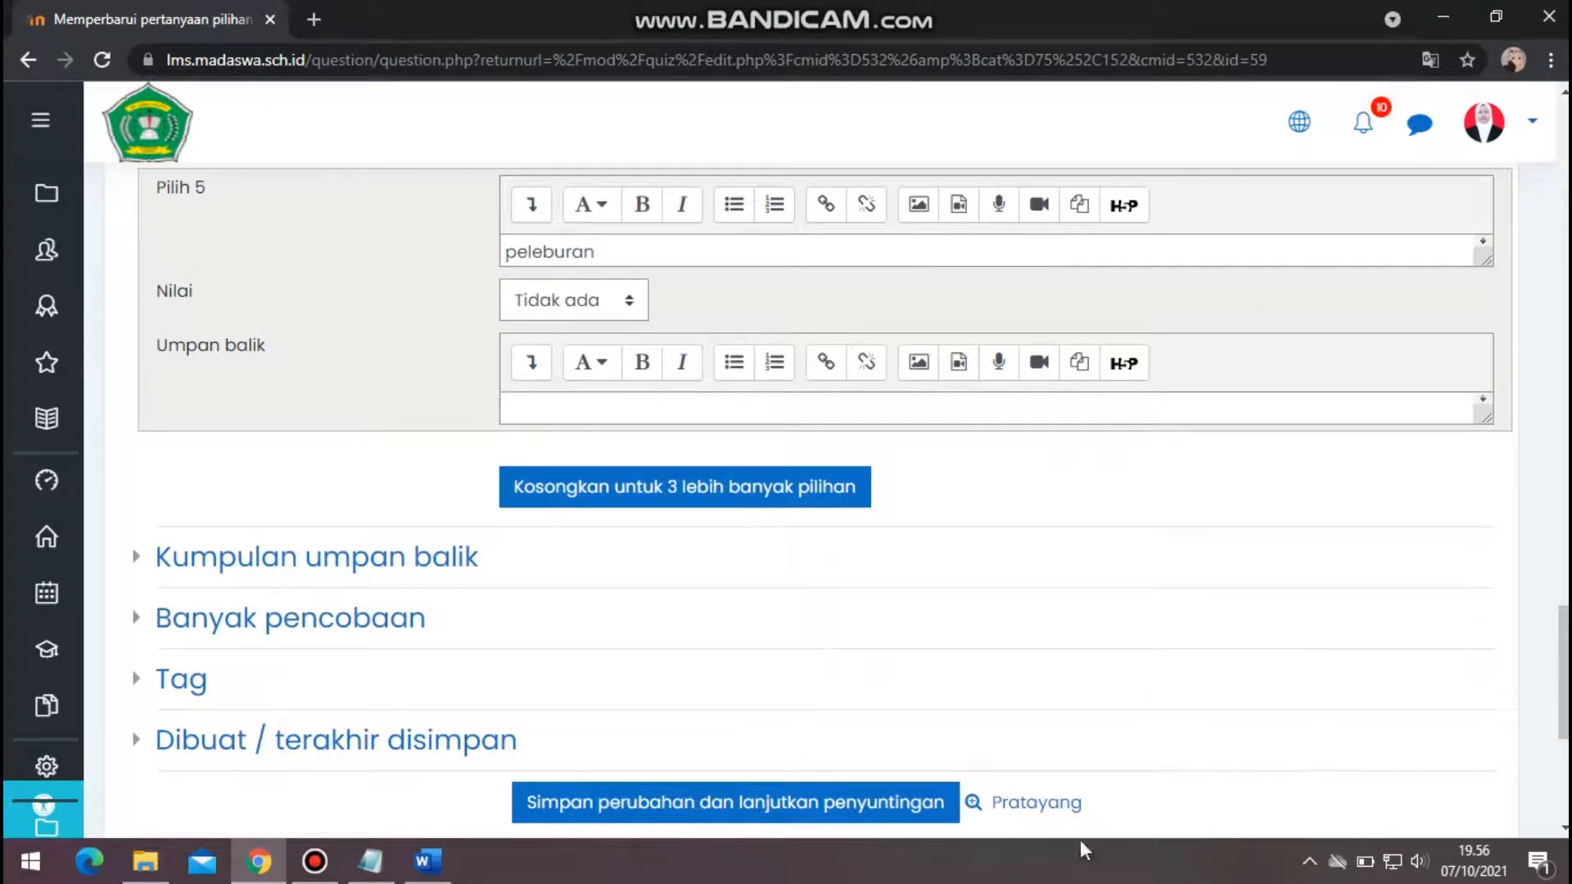
{"action": "scroll", "coordinate": [642, 765], "scroll_direction": "down", "scroll_amount": 2}
{"action": "left_click", "coordinate": [643, 765]}
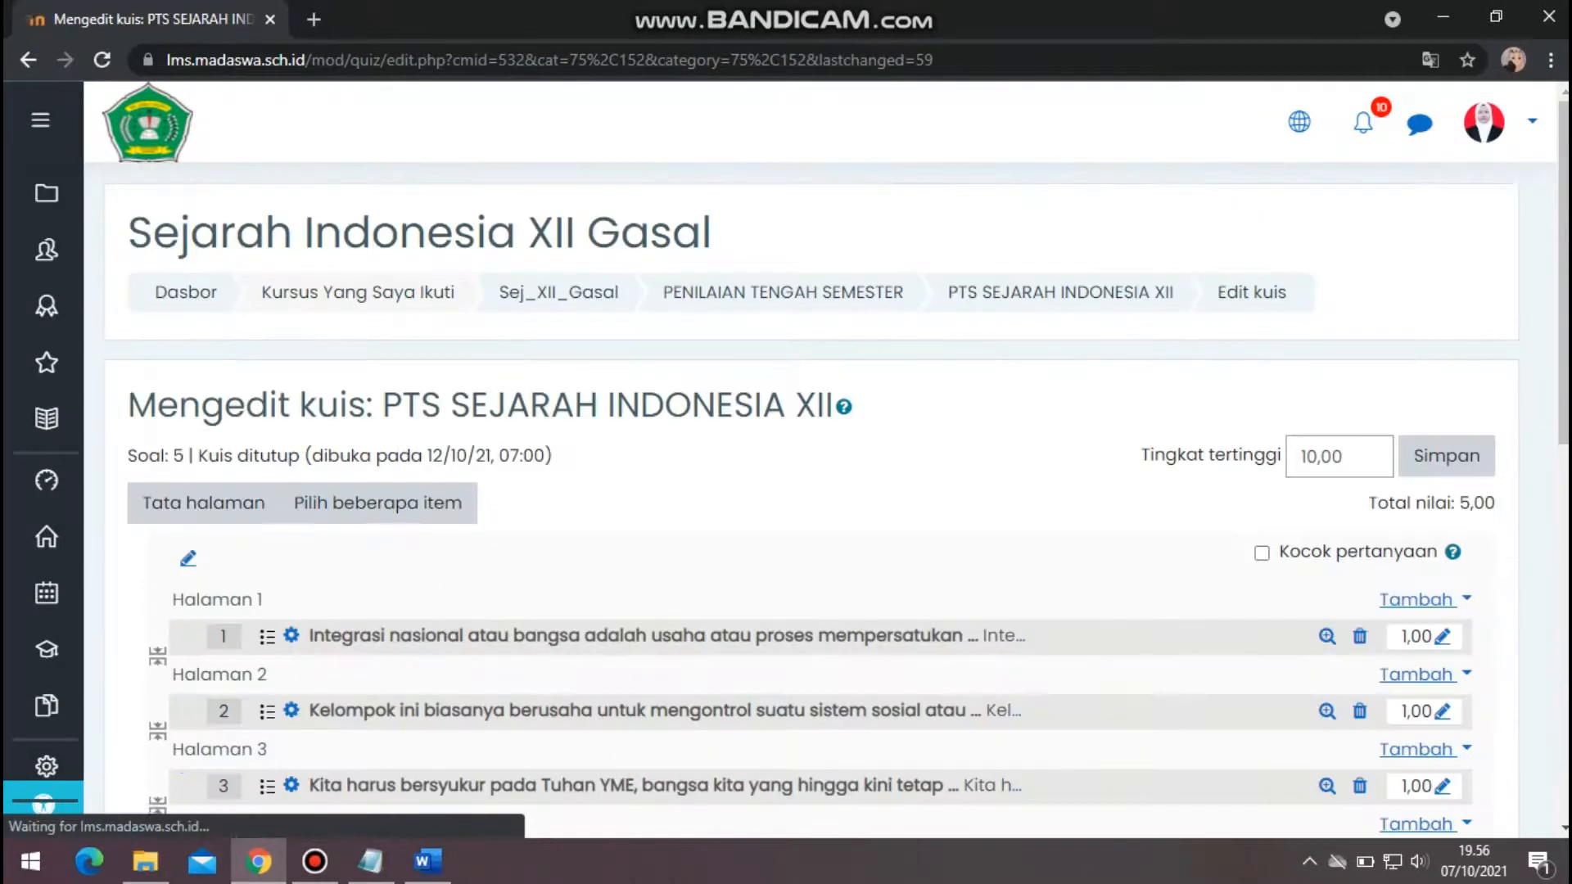
Open the fourth quiz question, "Peristiwa konflik dan pergolakan", to check its text layout, and return to the quiz without editing it.
{"action": "scroll", "coordinate": [791, 774], "scroll_direction": "down", "scroll_amount": 8}
{"action": "scroll", "coordinate": [791, 774], "scroll_direction": "up", "scroll_amount": 3}
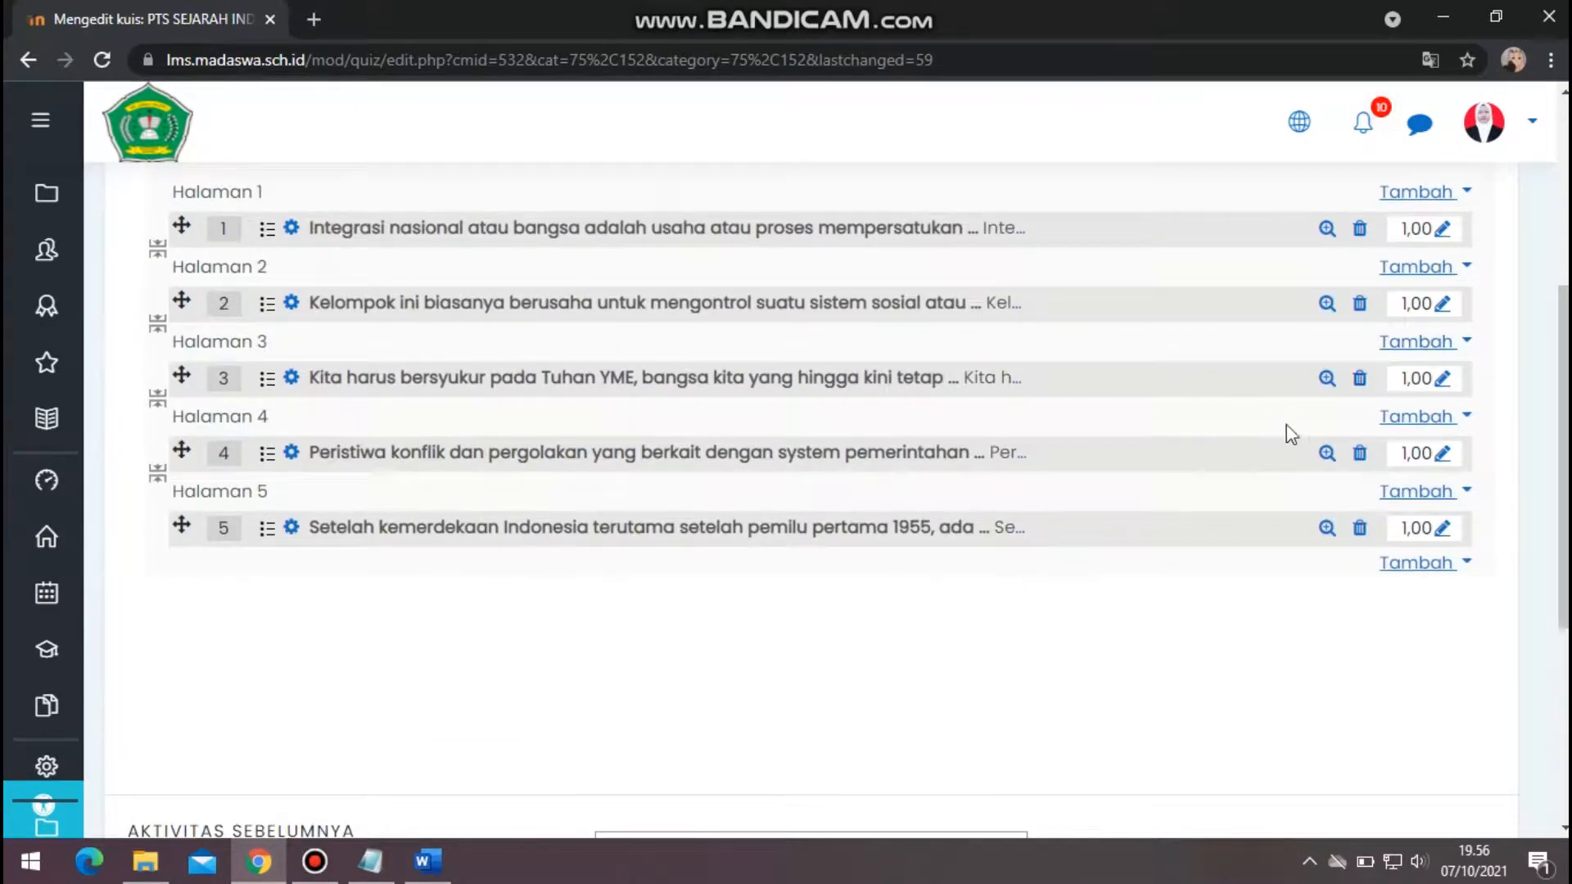
{"action": "left_click", "coordinate": [292, 453]}
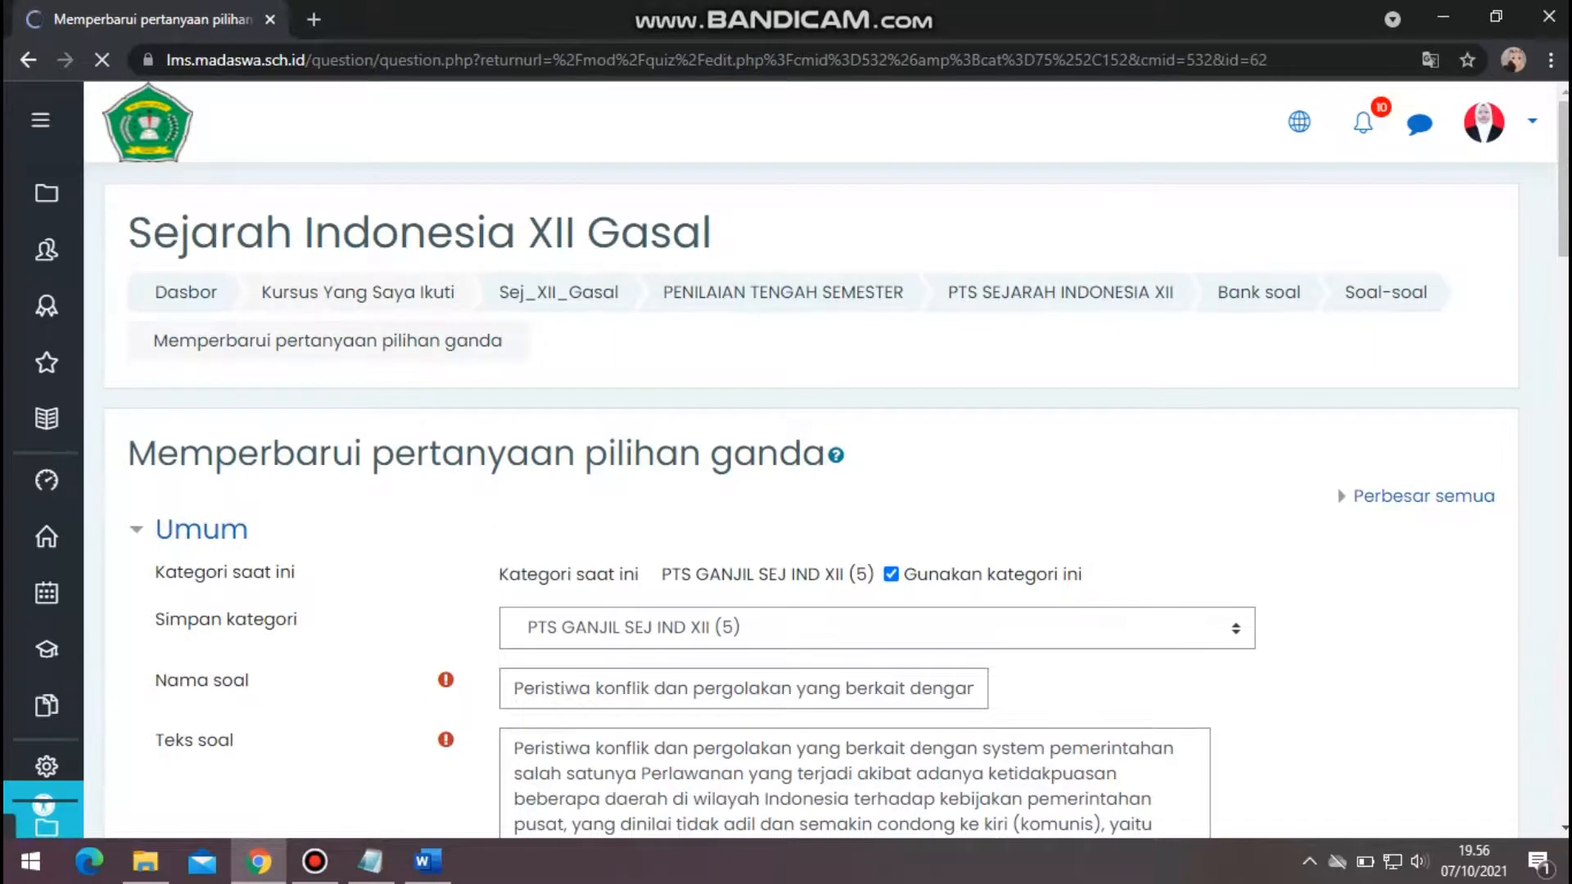
{"action": "scroll", "coordinate": [1032, 554], "scroll_direction": "down", "scroll_amount": 3}
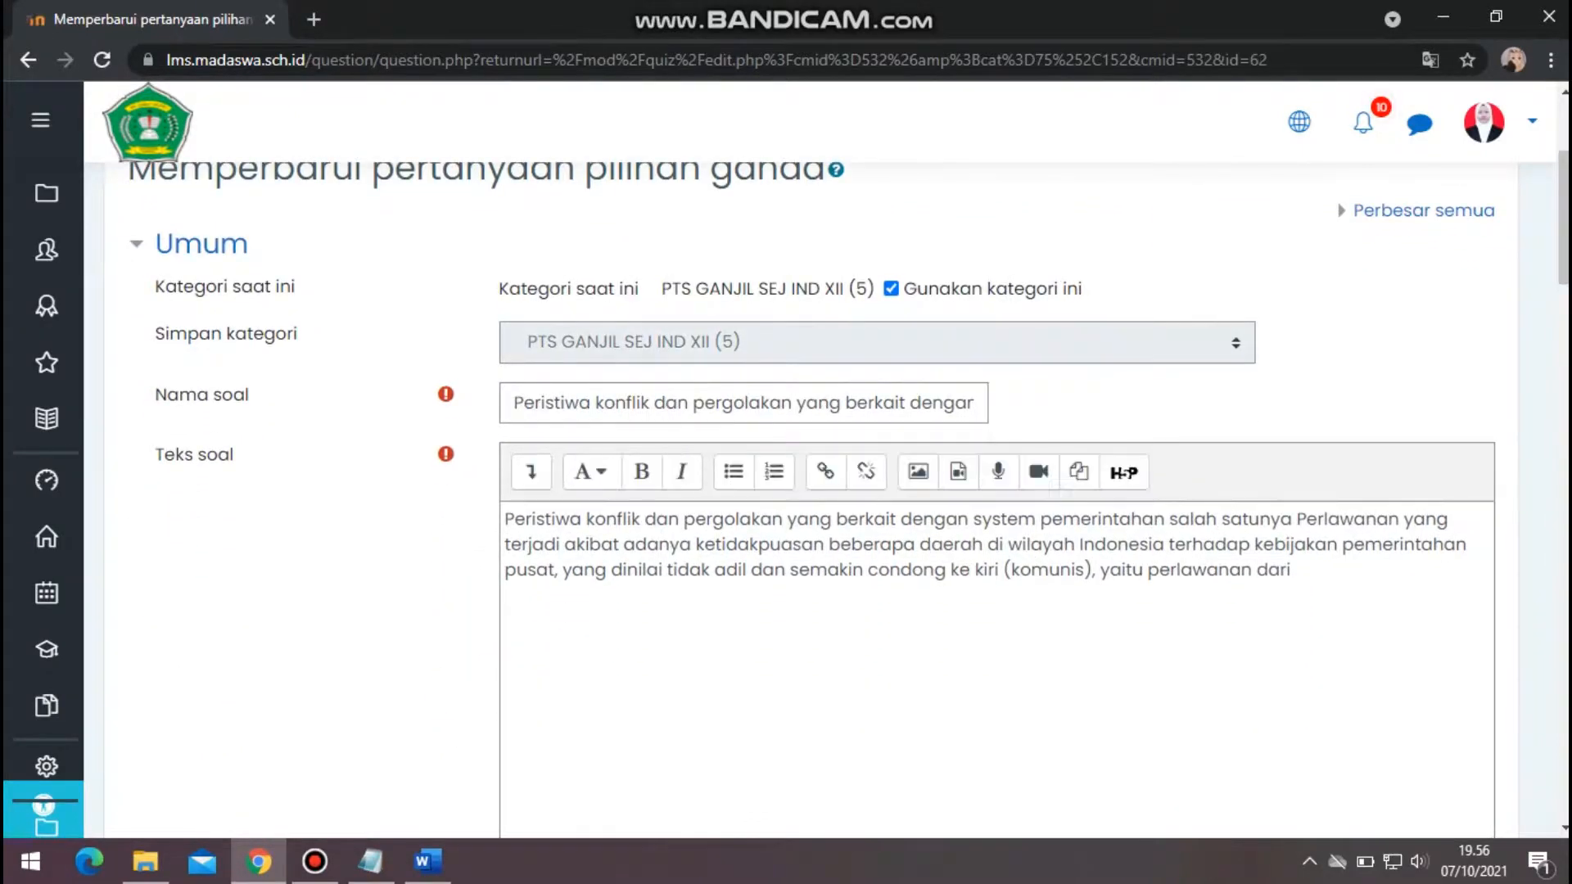
{"action": "left_click", "coordinate": [30, 59]}
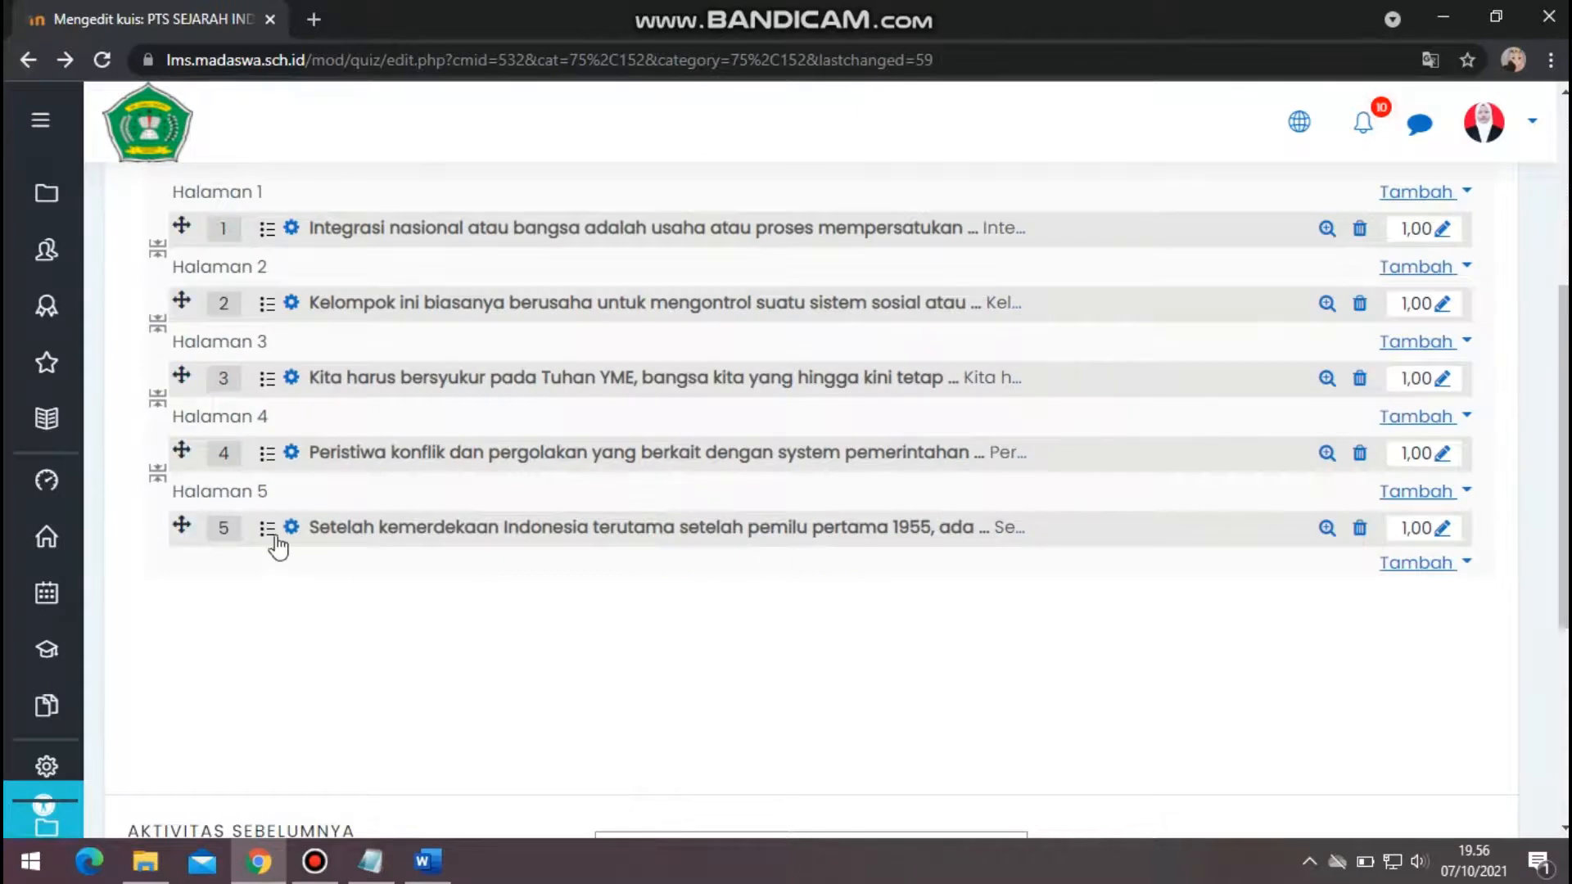
Insert a line break before "Dibawah ini adalah ideologi" in the fifth quiz question's text and save the changes.
{"action": "left_click", "coordinate": [287, 529]}
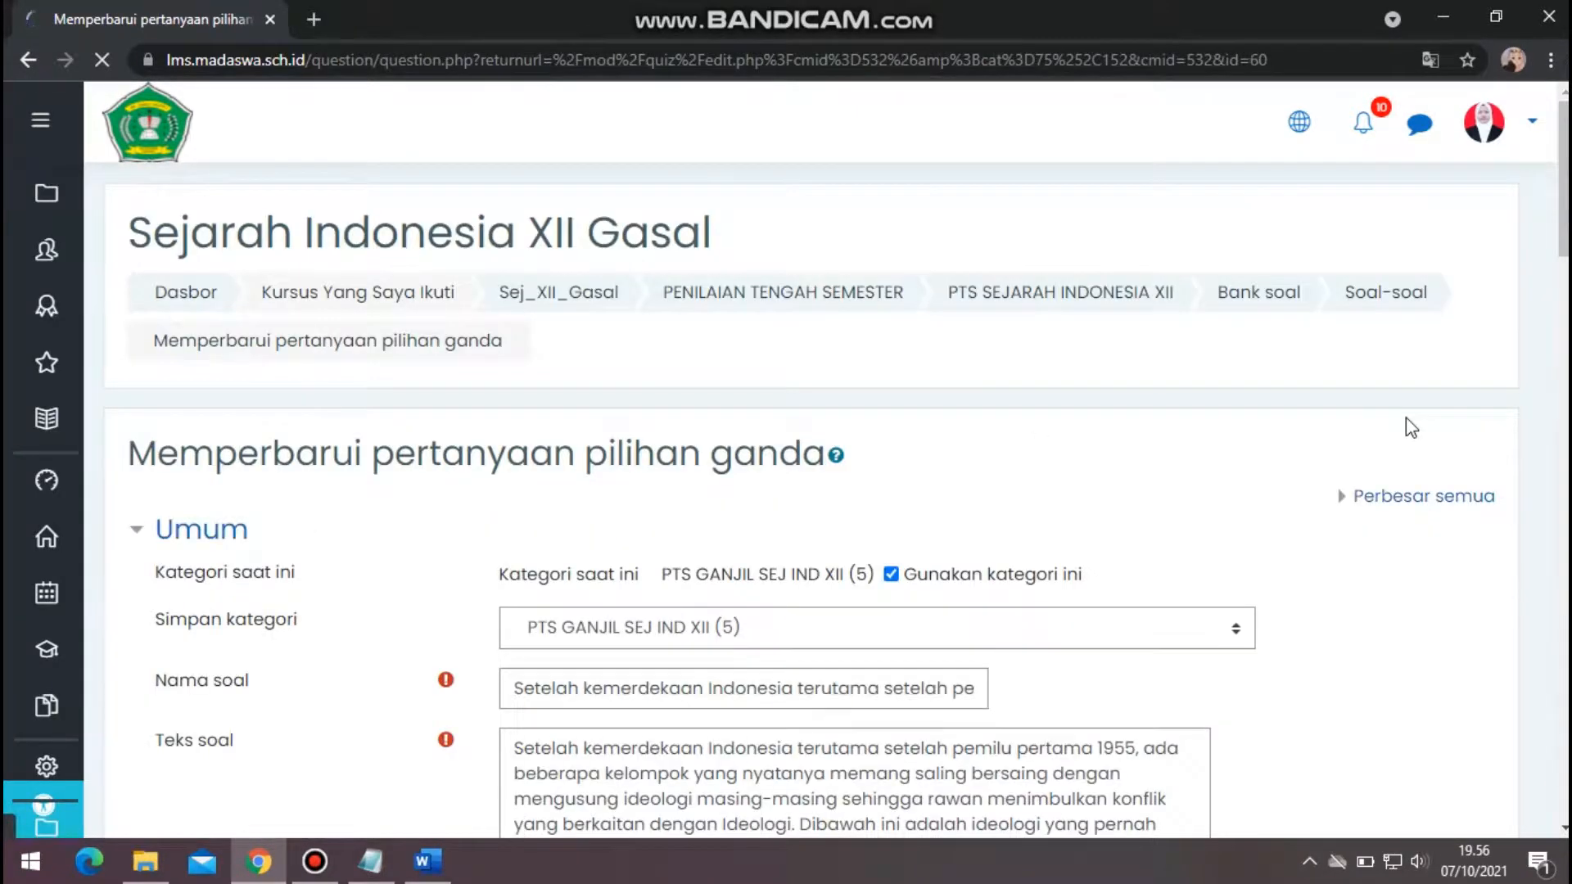
{"action": "scroll", "coordinate": [1409, 428], "scroll_direction": "down", "scroll_amount": 8}
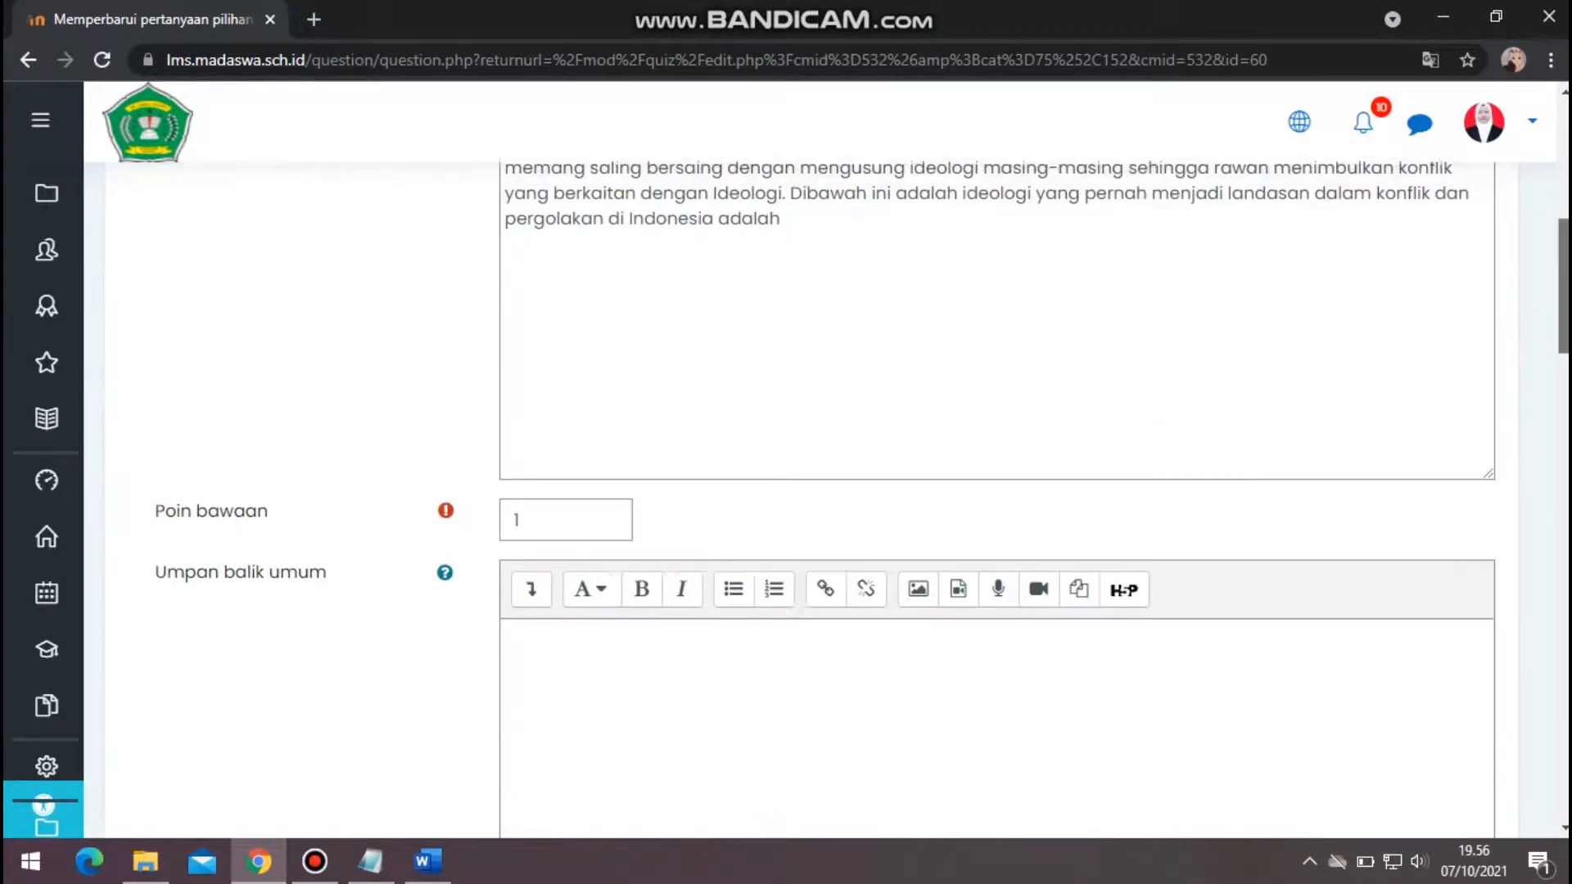
{"action": "scroll", "coordinate": [865, 352], "scroll_direction": "up", "scroll_amount": 2}
{"action": "left_click", "coordinate": [792, 378]}
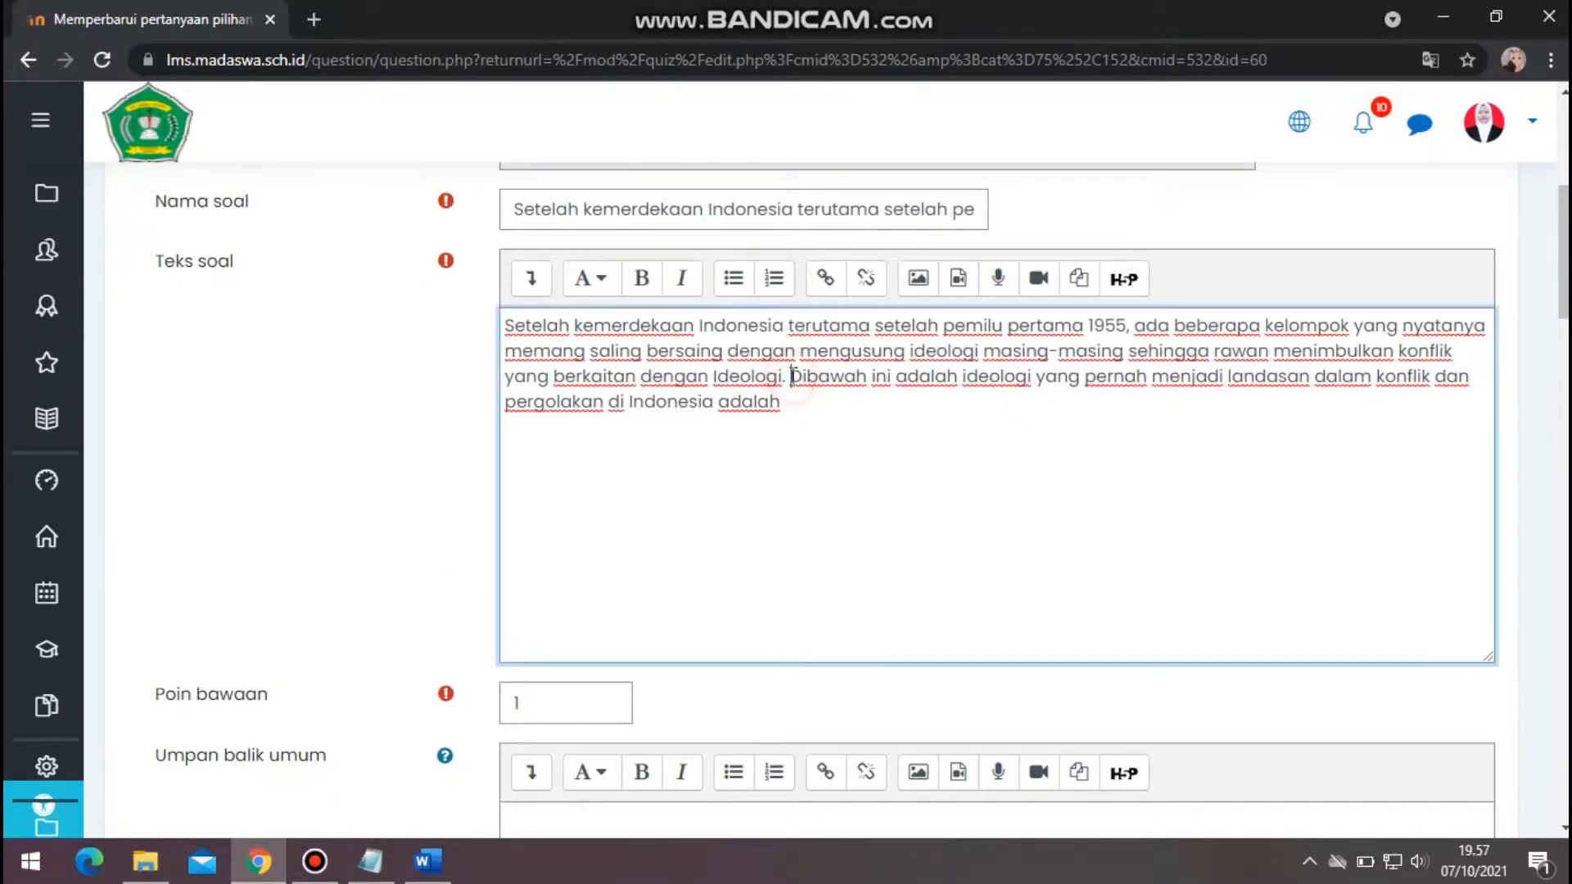
{"action": "key", "text": "Return"}
{"action": "scroll", "coordinate": [793, 379], "scroll_direction": "down", "scroll_amount": 10}
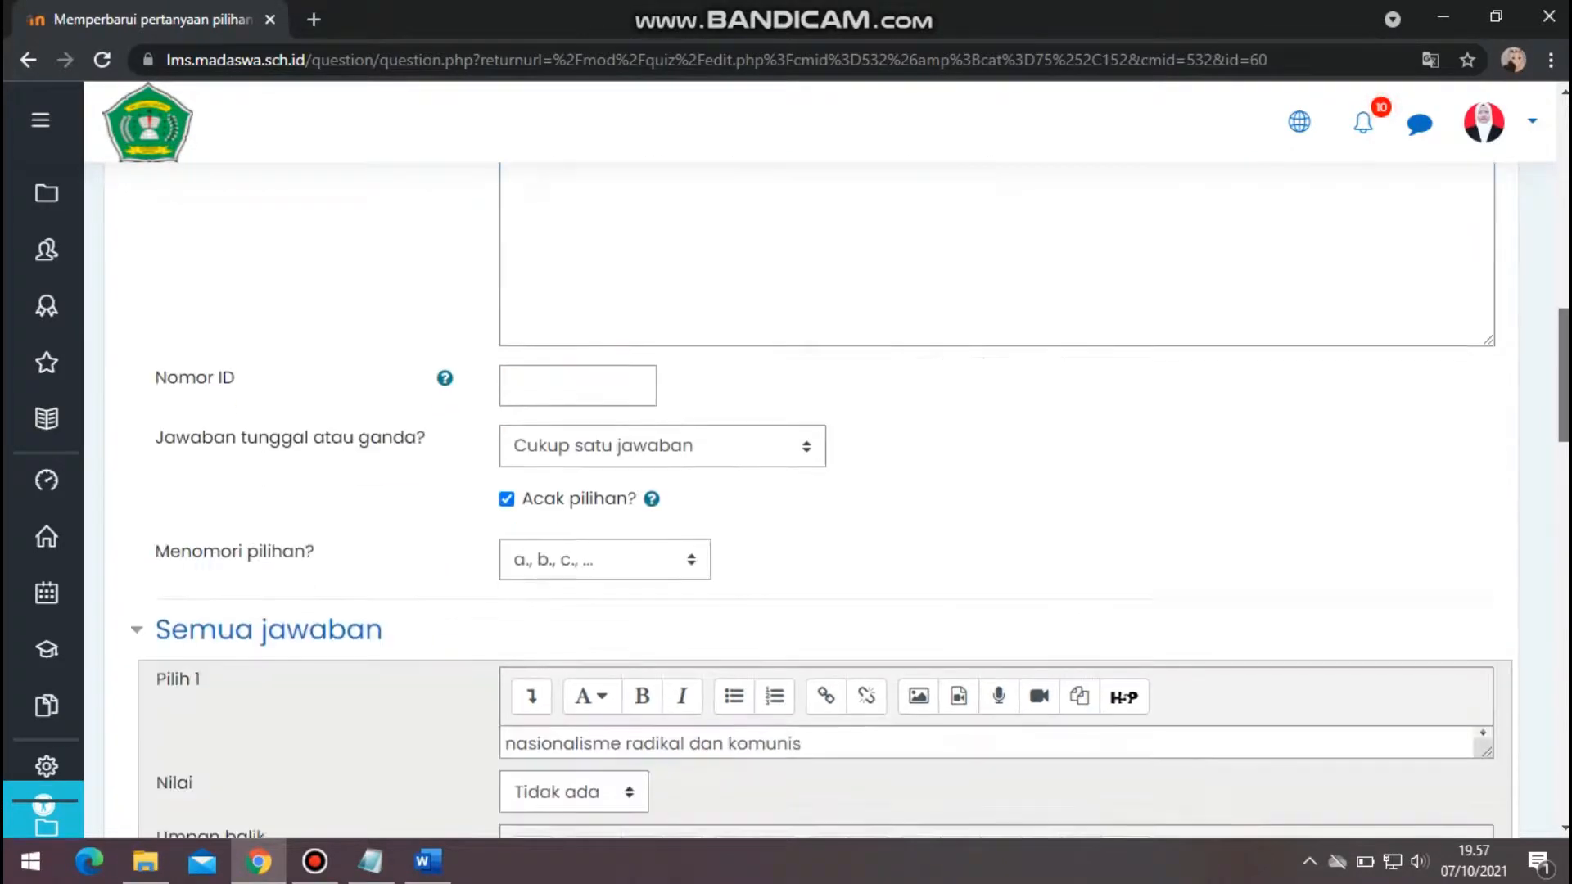
{"action": "scroll", "coordinate": [634, 753], "scroll_direction": "down", "scroll_amount": 20}
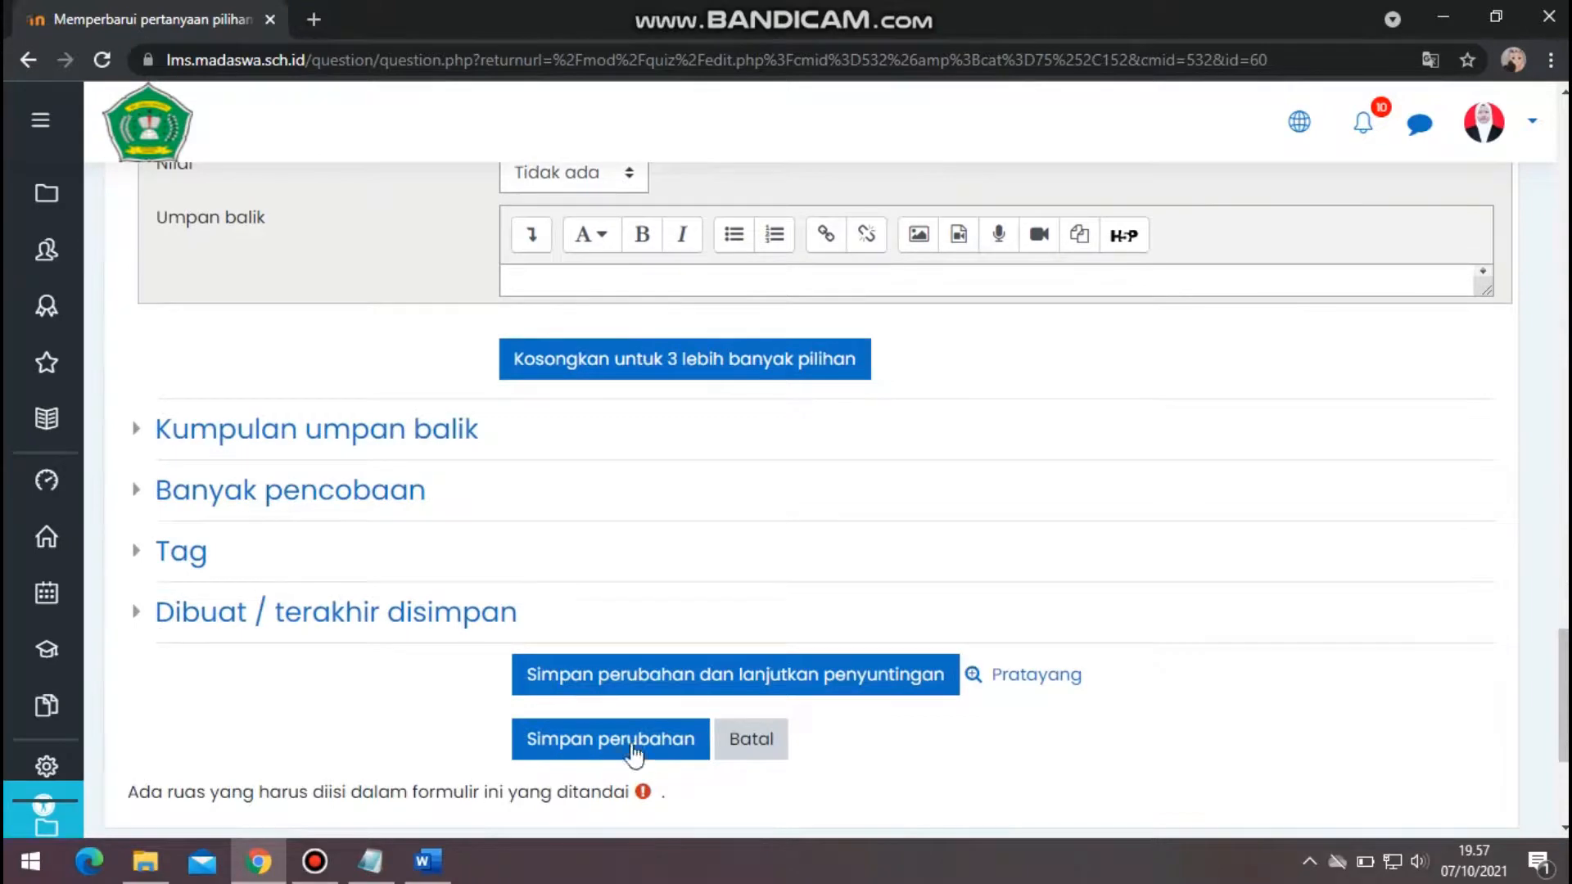
{"action": "left_click", "coordinate": [635, 752]}
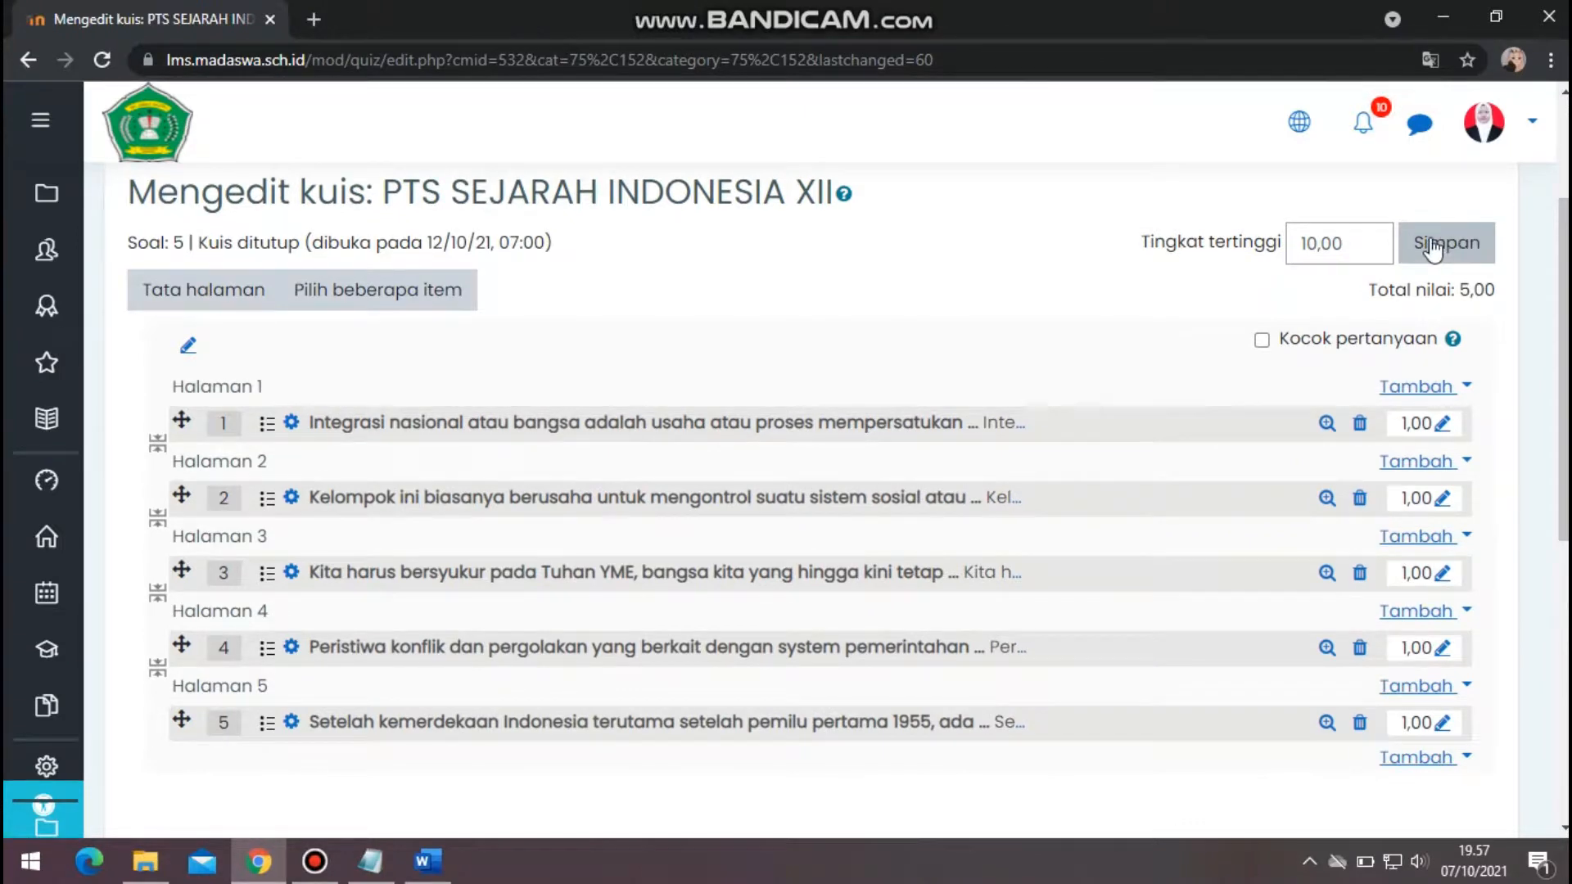
Review the five-question list and save the quiz with a maximum grade of 10,00.
{"action": "left_click", "coordinate": [1432, 248]}
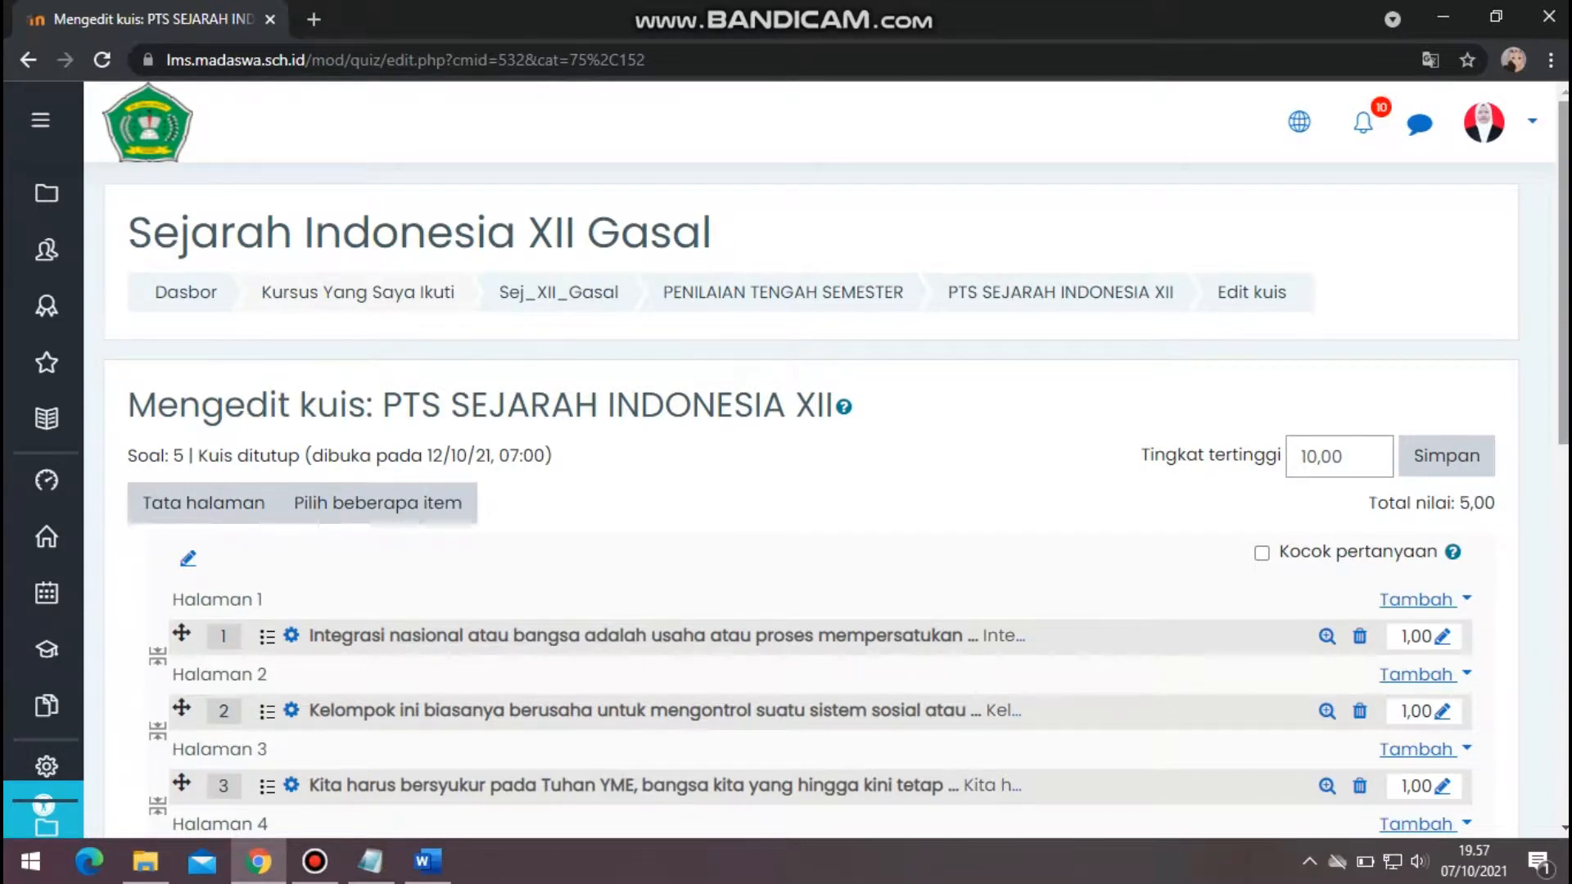
{"action": "scroll", "coordinate": [1563, 328], "scroll_direction": "down", "scroll_amount": 3}
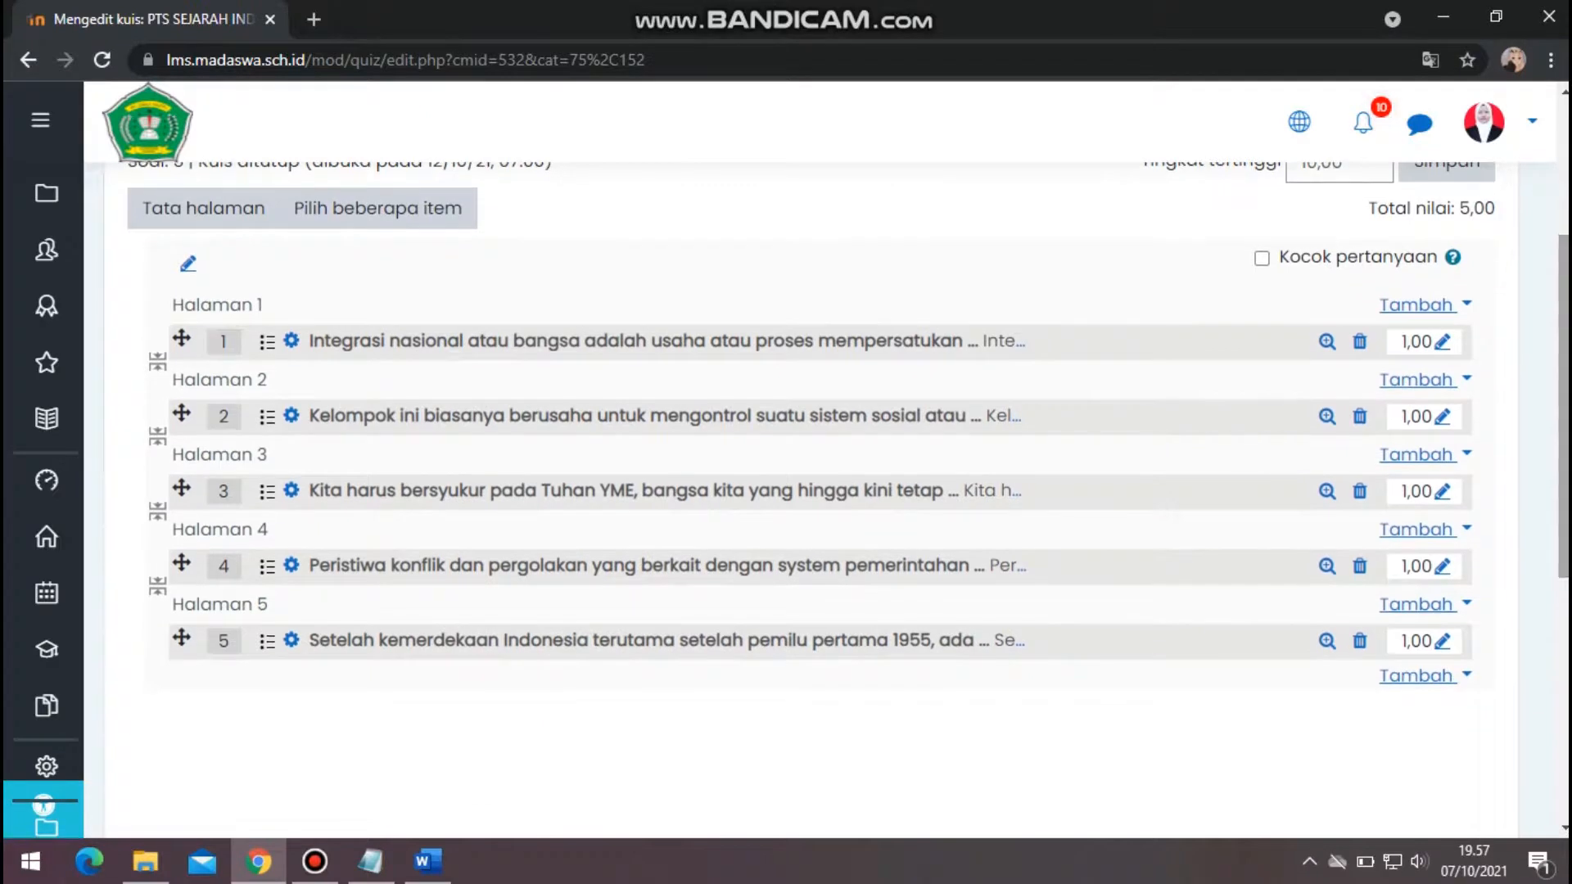
{"action": "scroll", "coordinate": [1349, 351], "scroll_direction": "up", "scroll_amount": 2}
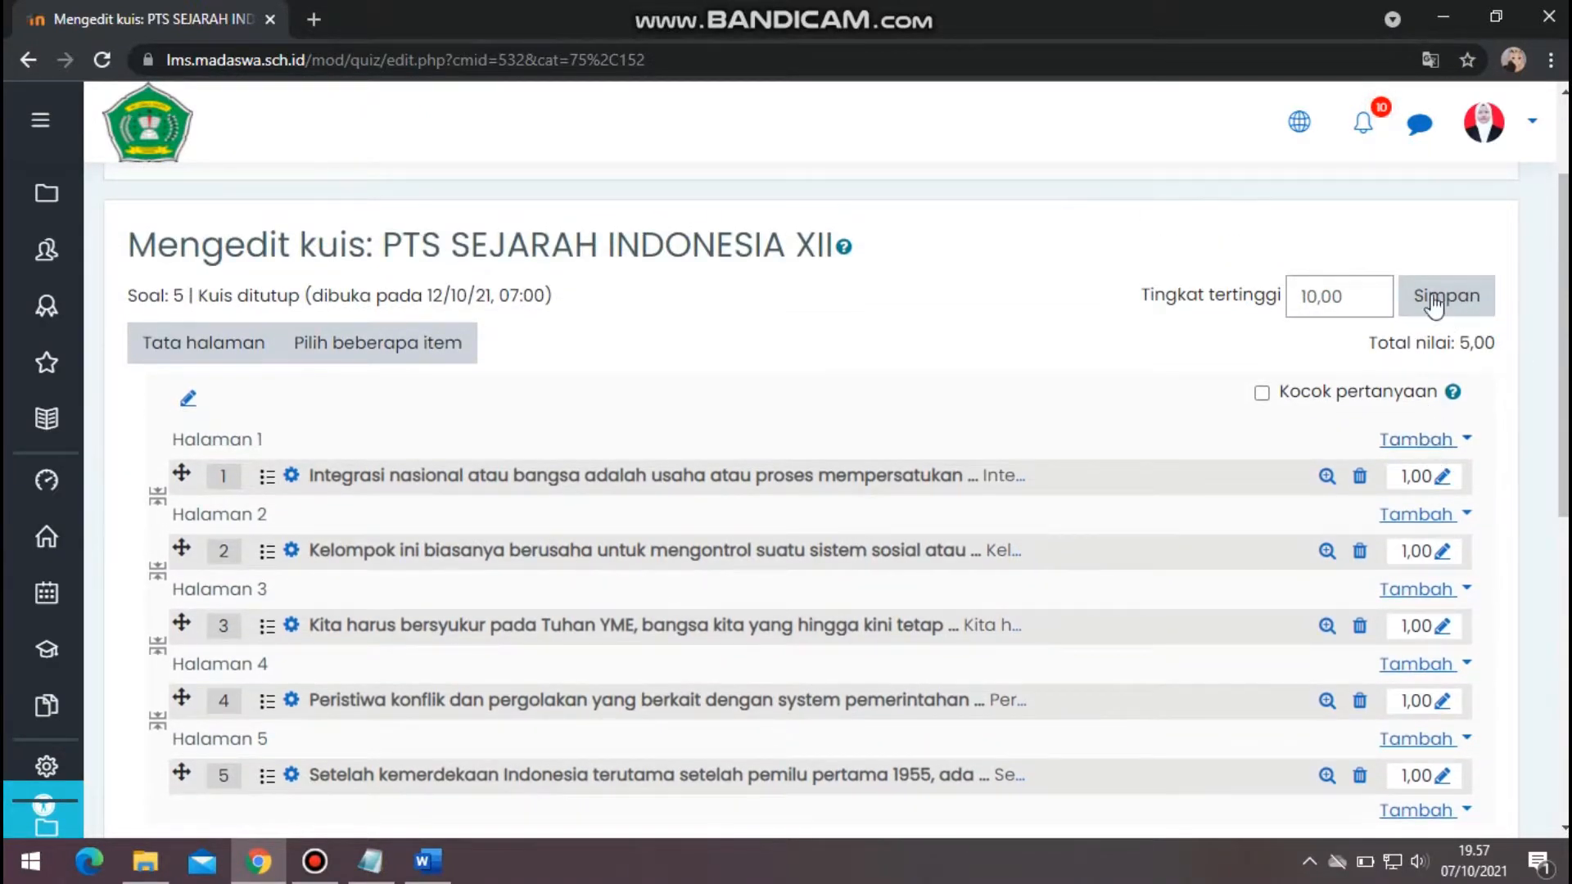
{"action": "left_click", "coordinate": [1460, 303]}
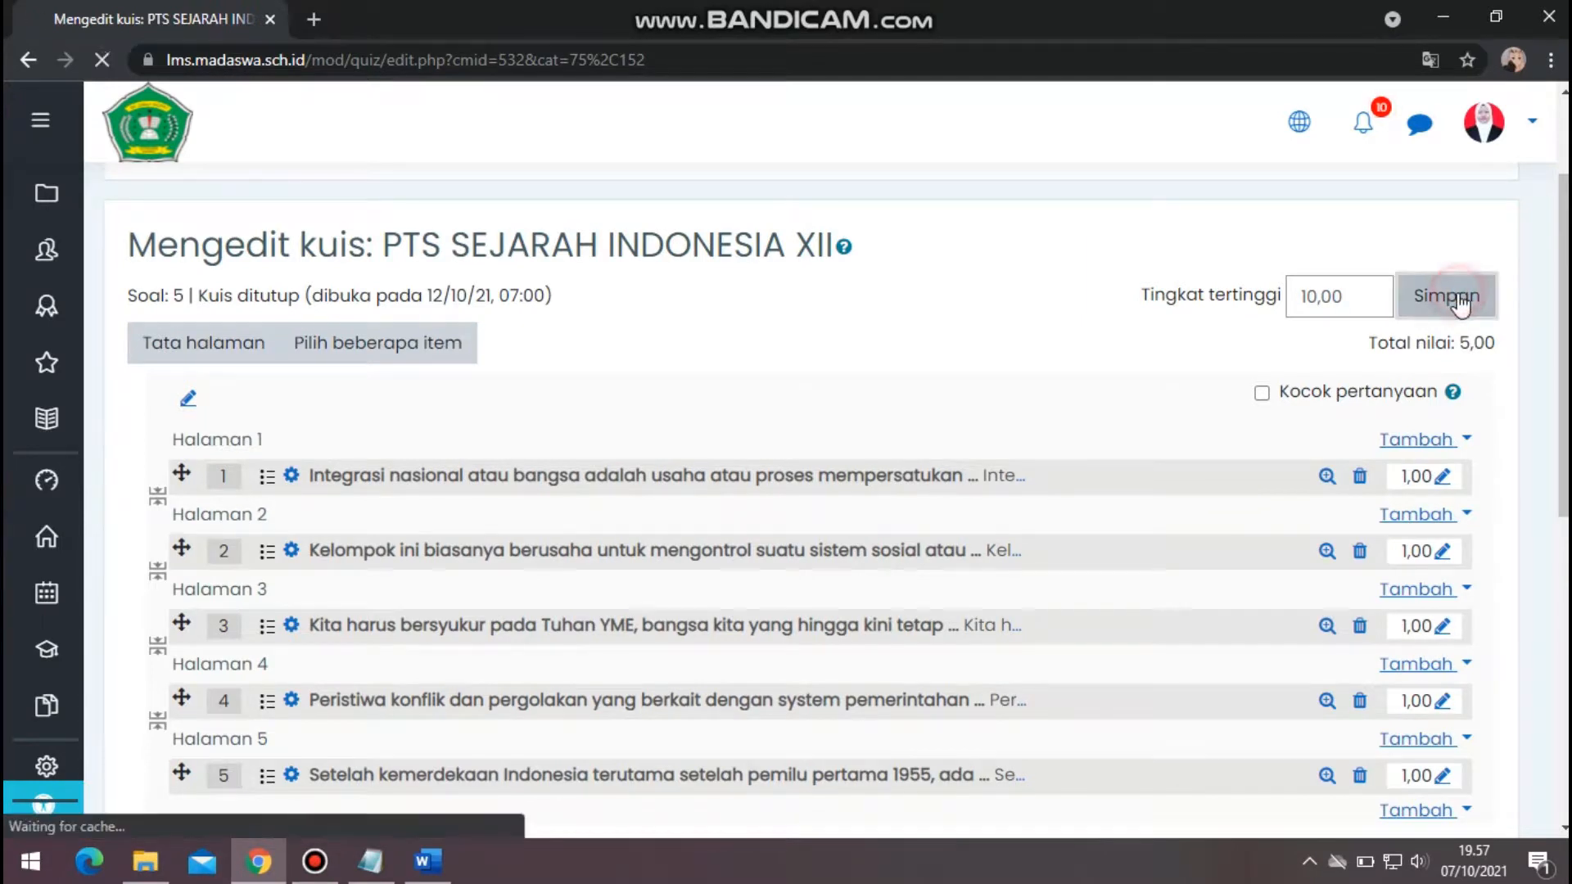